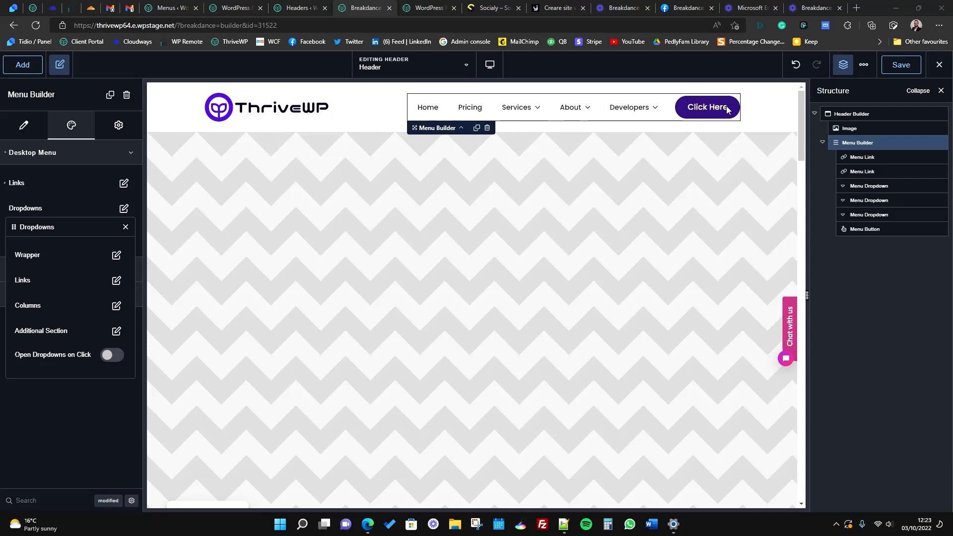
Step: Compare the header menu being built with the live ThriveWP site's header and the staging site's home page
click(542, 108)
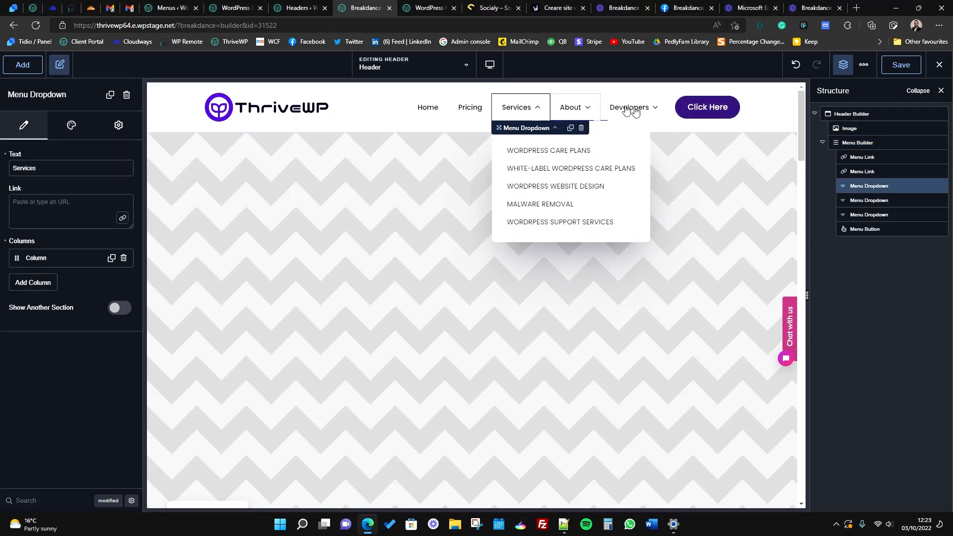
click(430, 7)
click(339, 6)
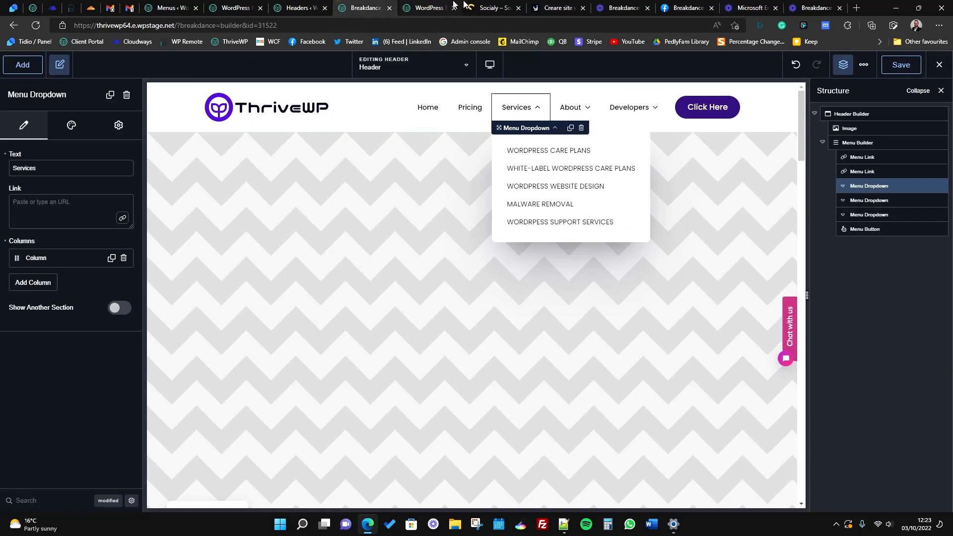
click(300, 7)
click(232, 3)
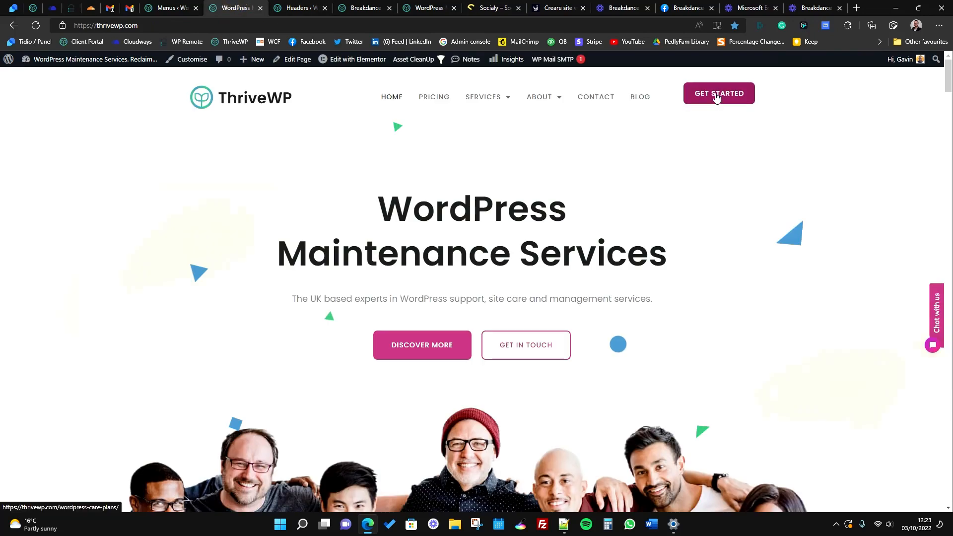
click(422, 7)
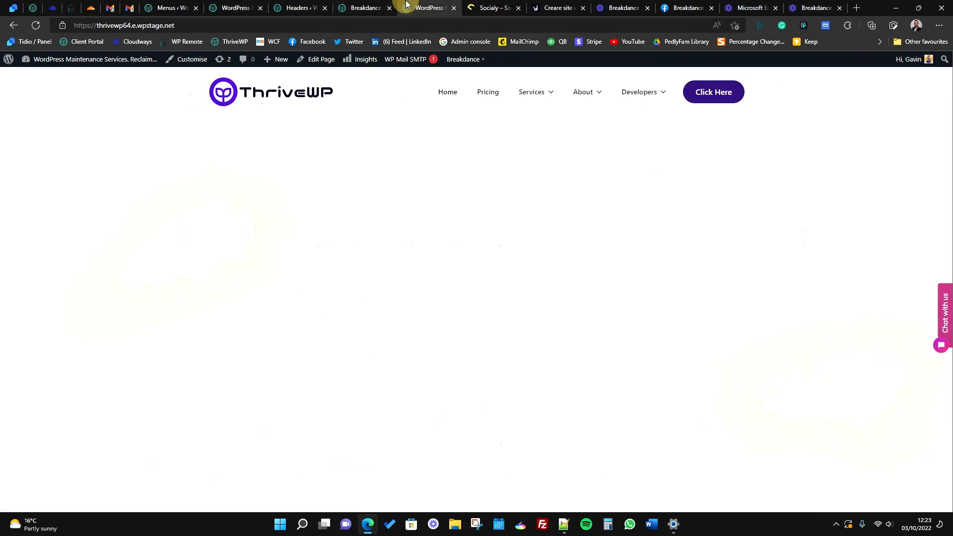
click(356, 5)
drag(240, 4, 304, 5)
click(358, 7)
Step: Set the text of the header's menu button to "Get Started"
click(707, 107)
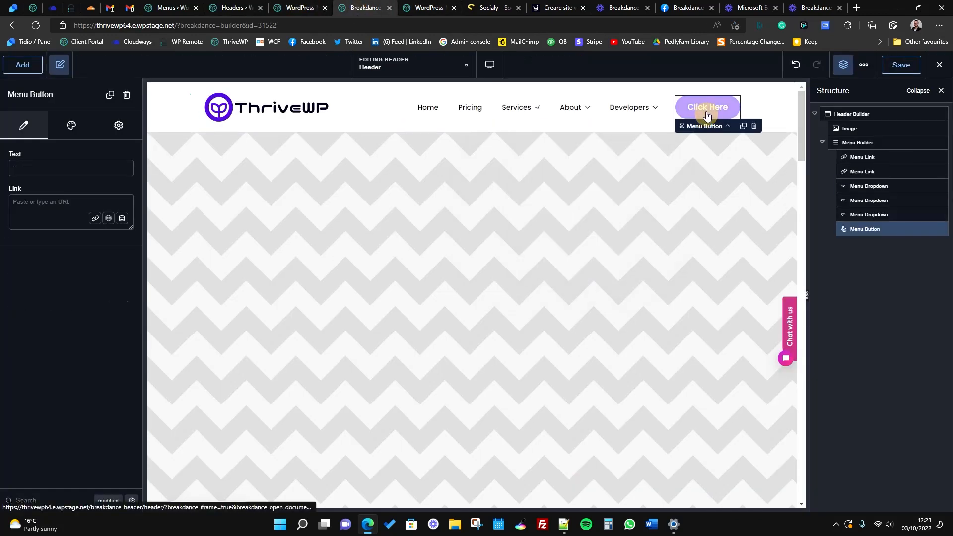
click(48, 163)
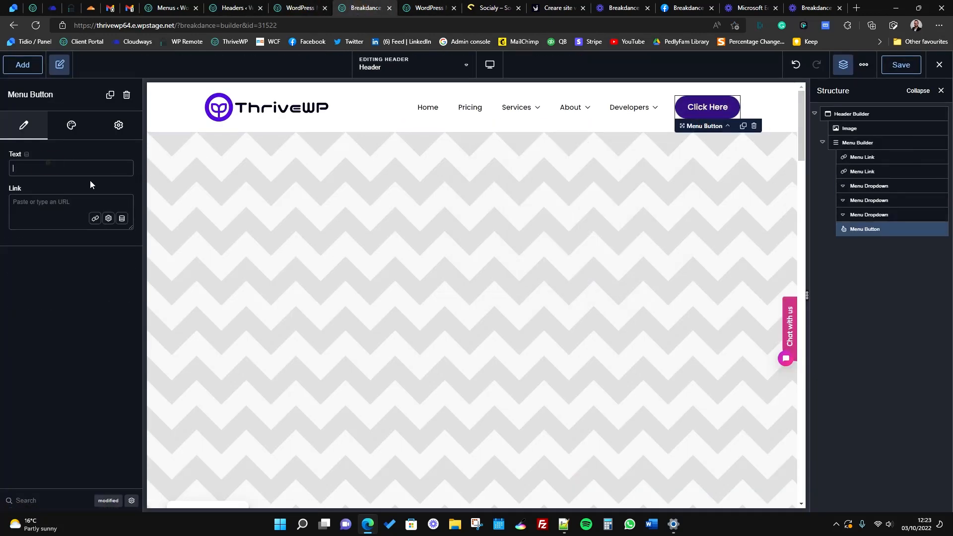
text(Get Started)
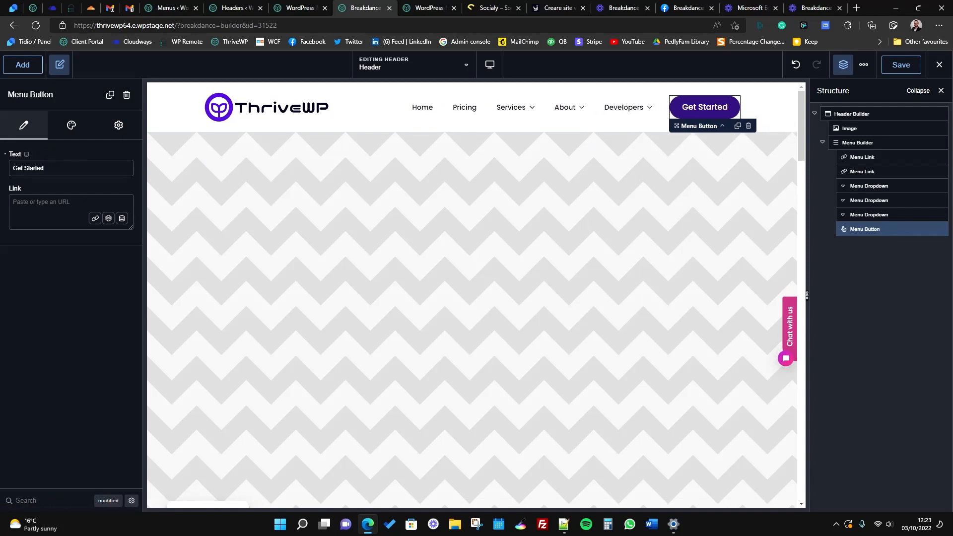
Step: Review the Get Started button's link type options and the dynamic data sources available for its URL
click(17, 205)
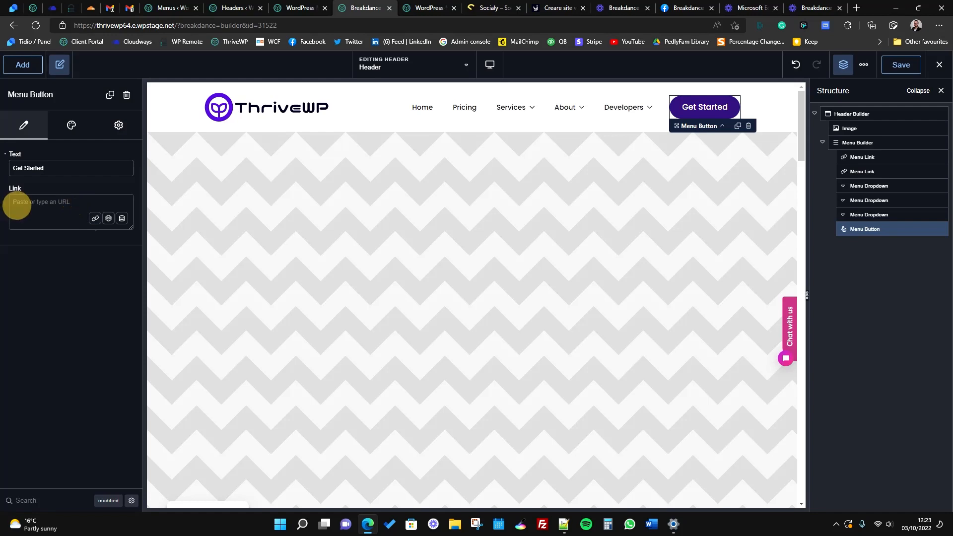
click(109, 219)
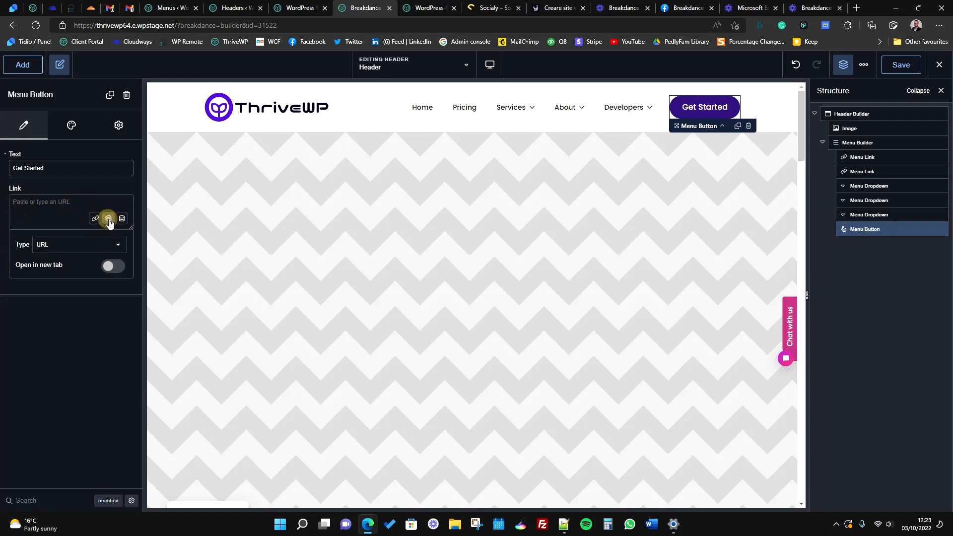
click(69, 247)
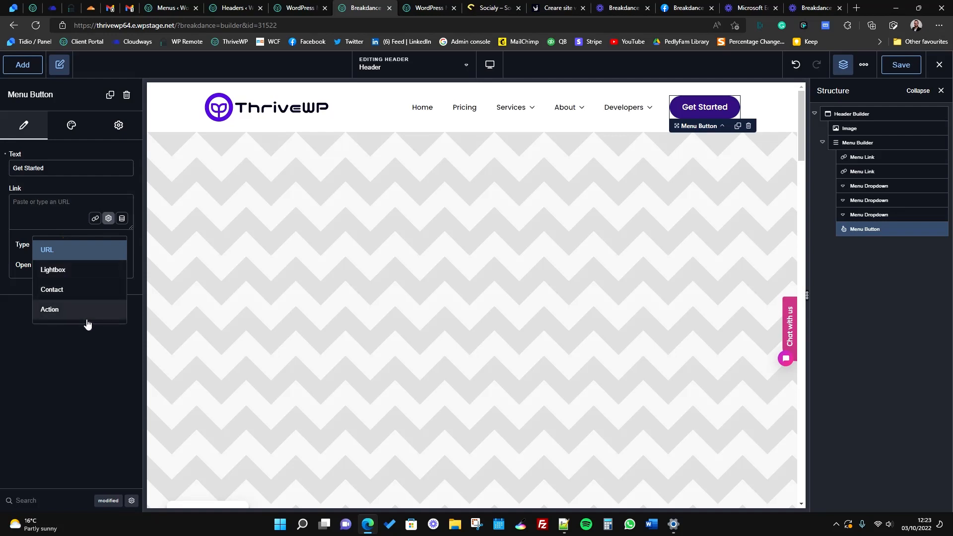
click(74, 357)
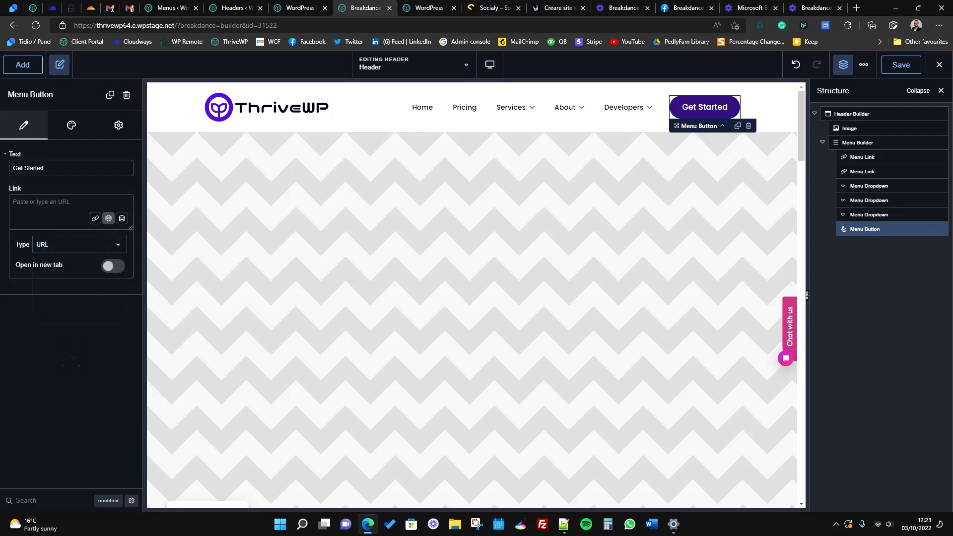
click(122, 219)
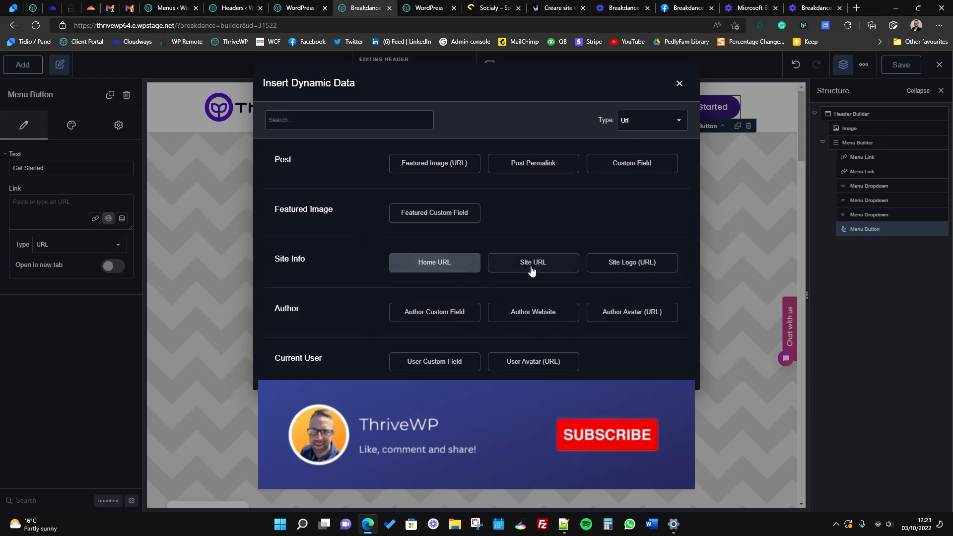
click(679, 82)
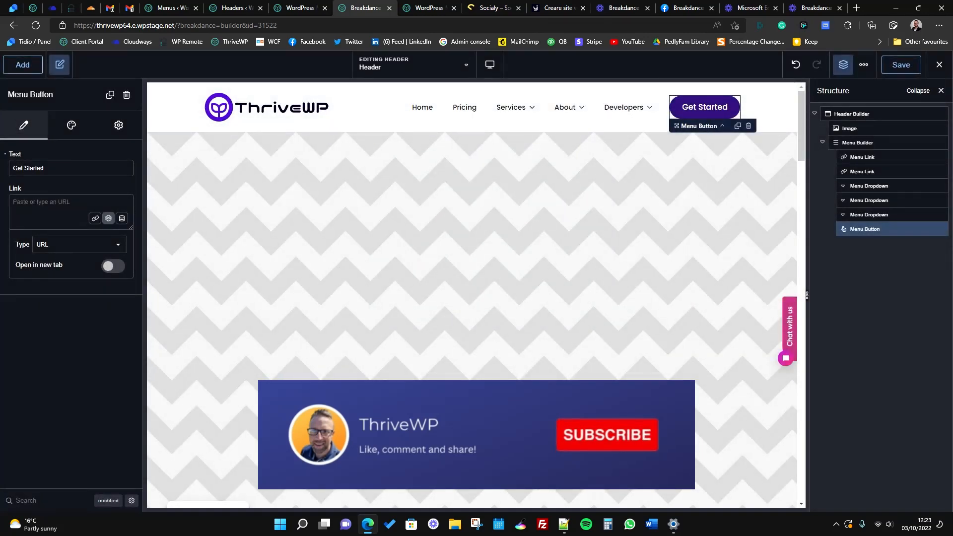
Step: Link the Get Started button to the existing page WordPress Care Plans UK, searching the content for "care plans"
click(95, 218)
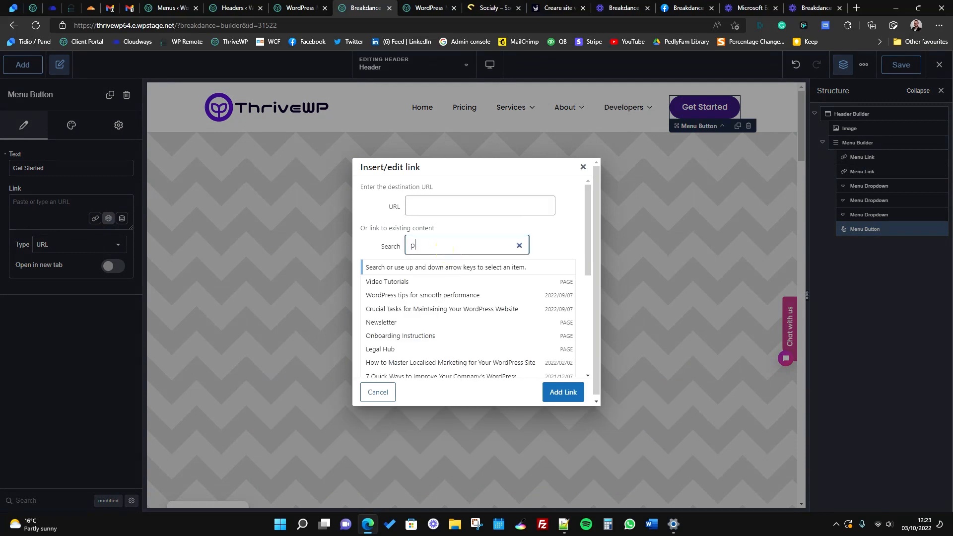
text(carw)
key(BackSpace)
text(e plans)
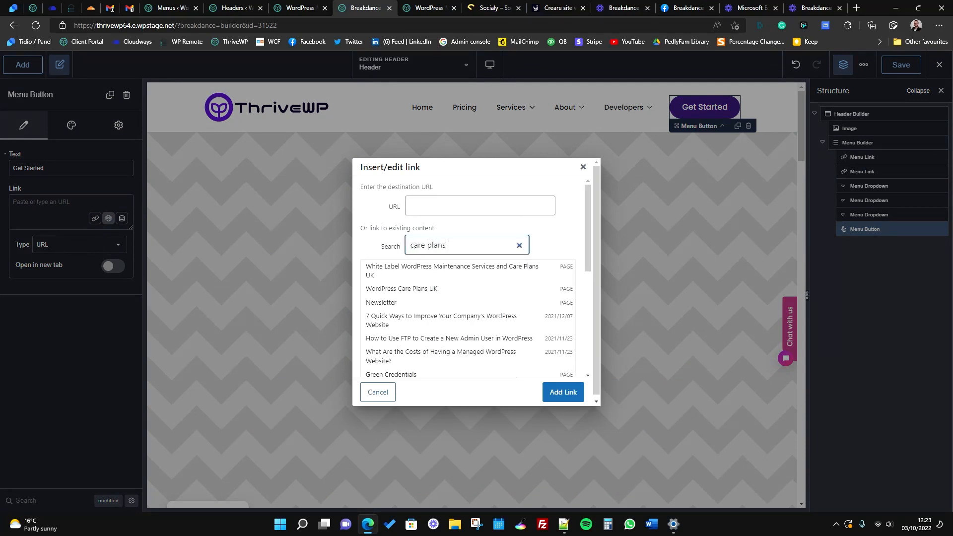
click(423, 289)
click(563, 391)
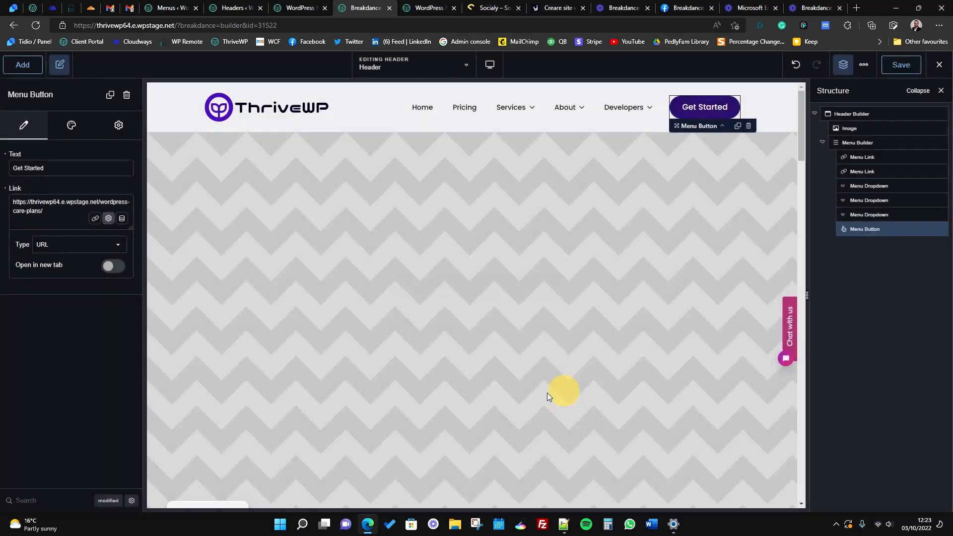
click(68, 250)
click(68, 249)
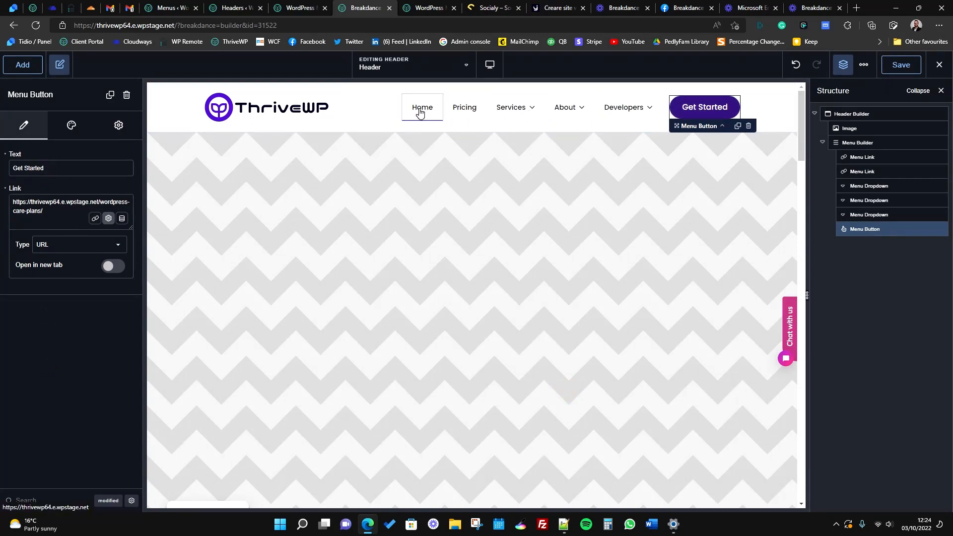
Step: Save the header and open the staging site's front end in a separate tab to check the Services dropdown
click(503, 108)
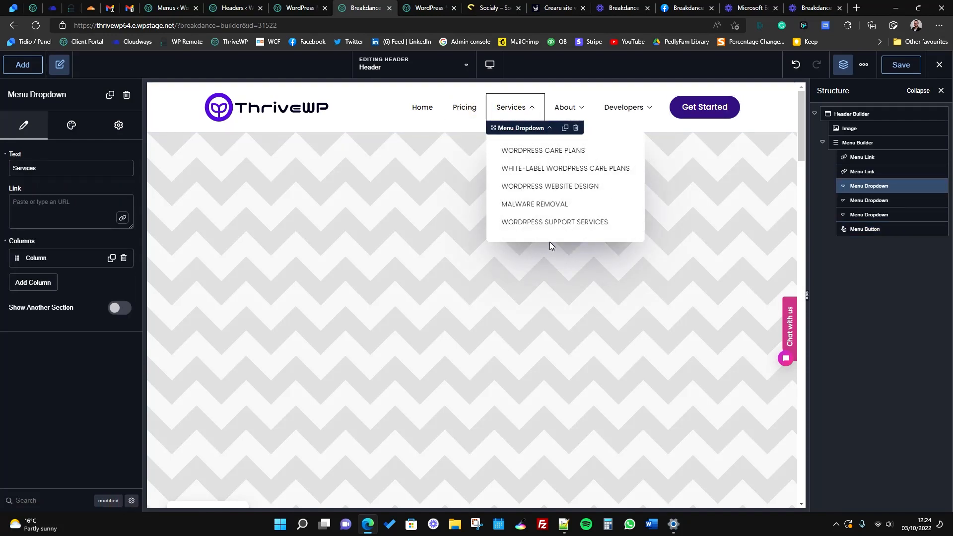
click(899, 63)
mouse_move(939, 64)
right_click(907, 92)
click(907, 99)
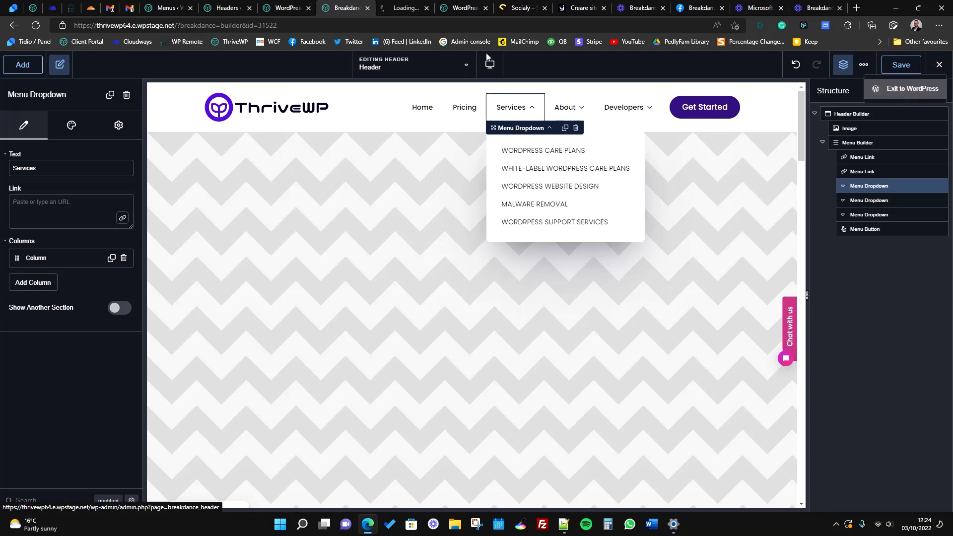
click(403, 8)
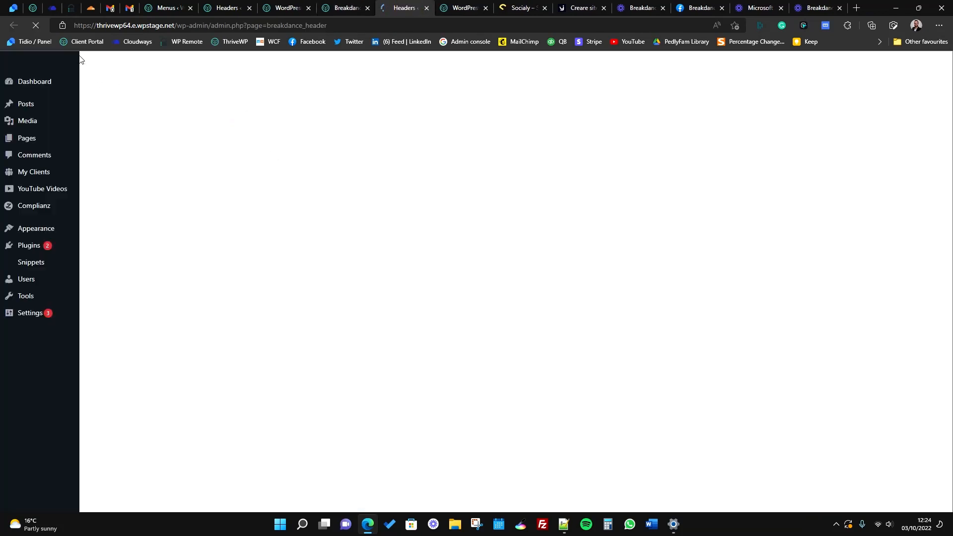
mouse_move(69, 60)
click(61, 78)
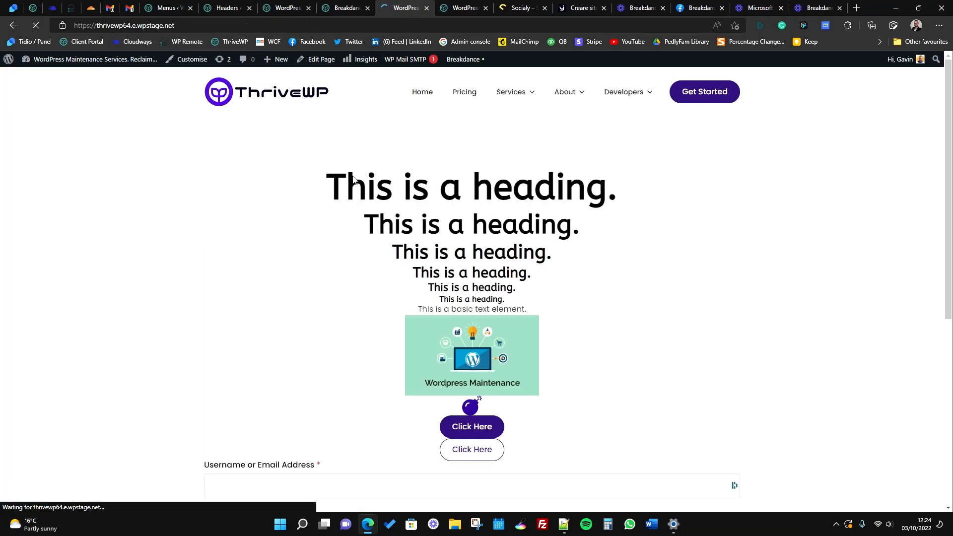
mouse_move(510, 98)
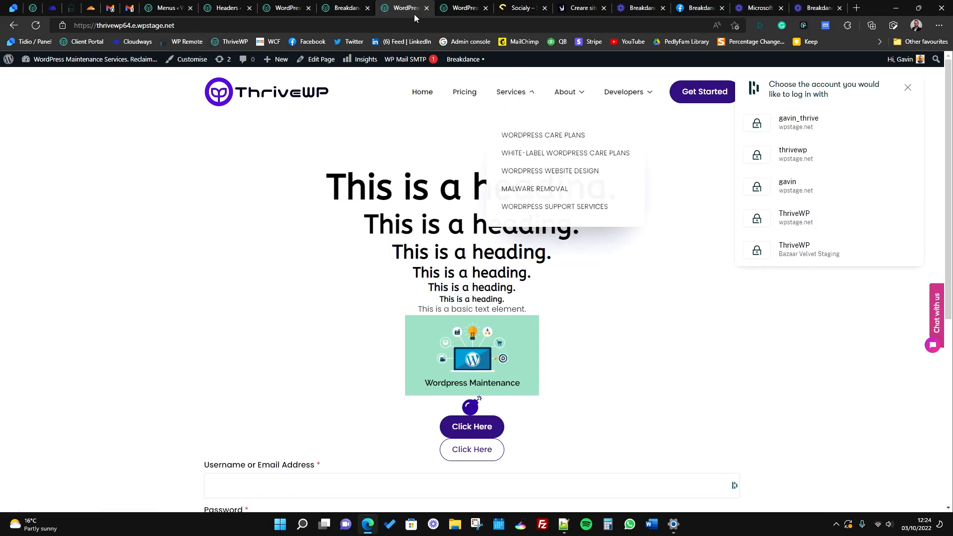
Step: Return to the header builder and inspect the Developers and About dropdowns and the Menu Builder element
click(350, 5)
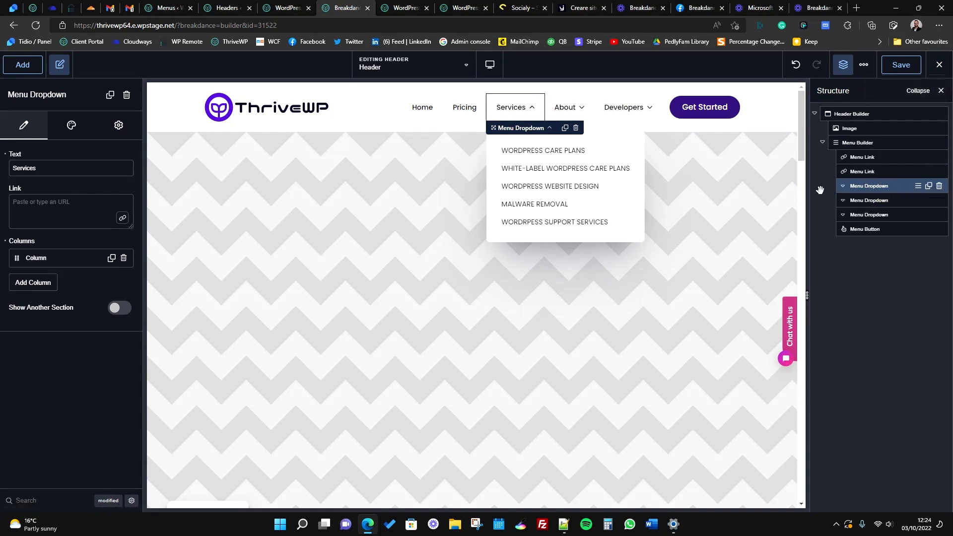
click(868, 214)
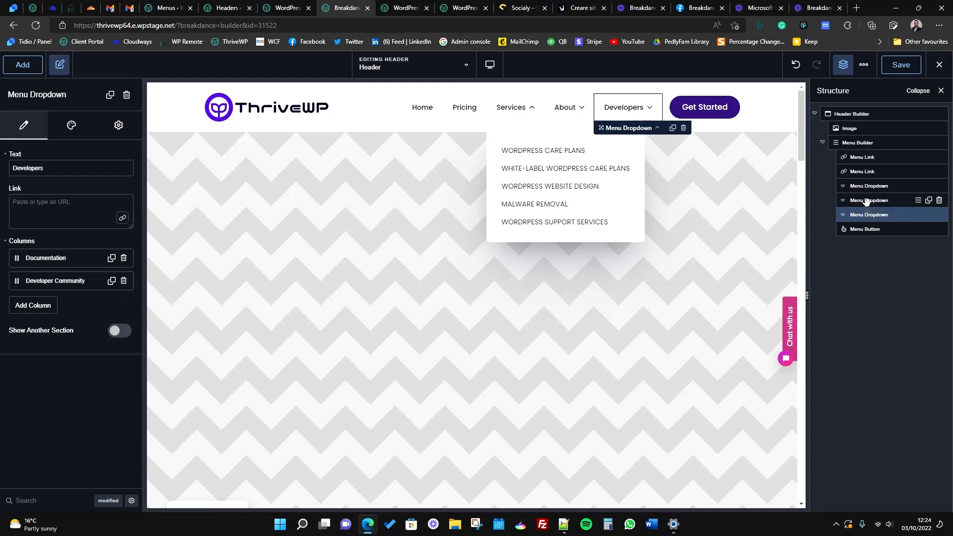
click(869, 200)
click(872, 142)
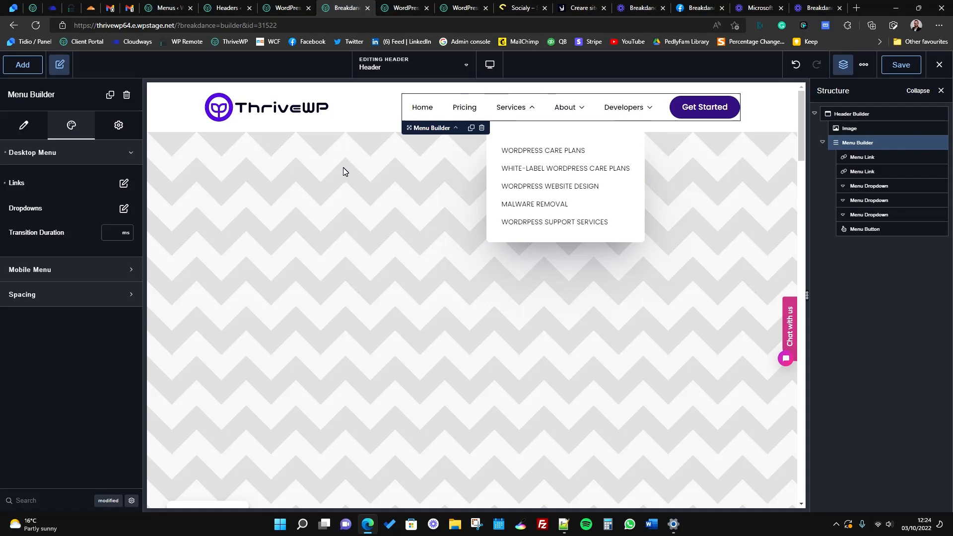
Step: Search the available elements for "menu" and return to the Menu Builder's design settings
click(23, 65)
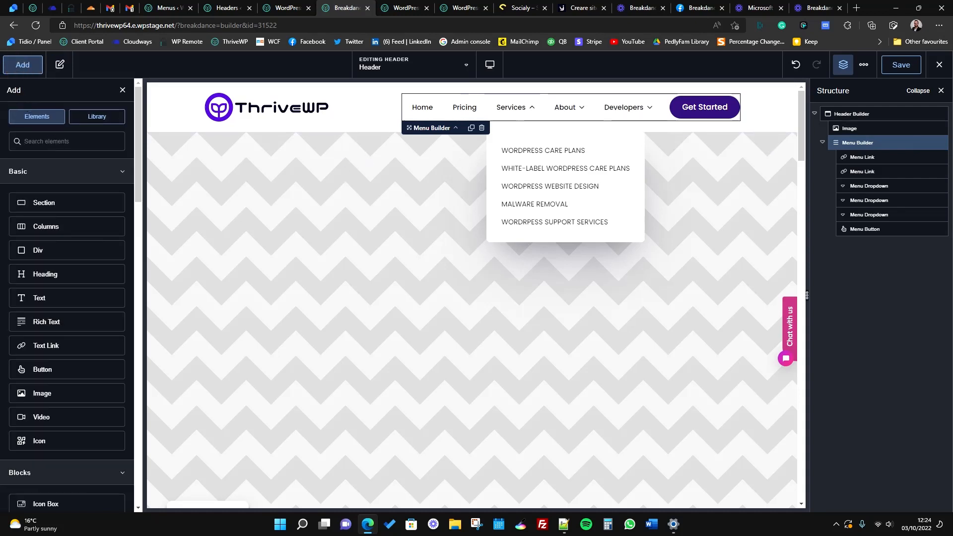
text(menu)
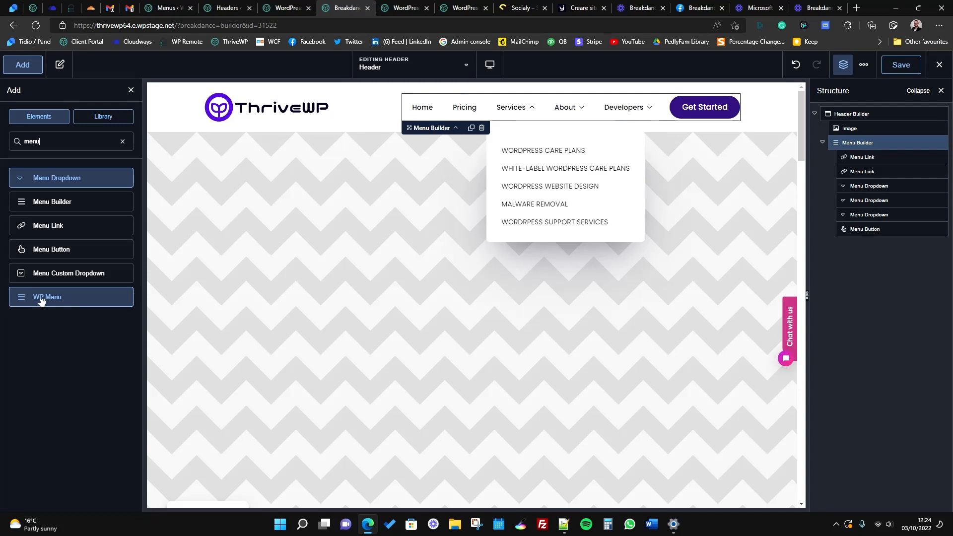
click(872, 143)
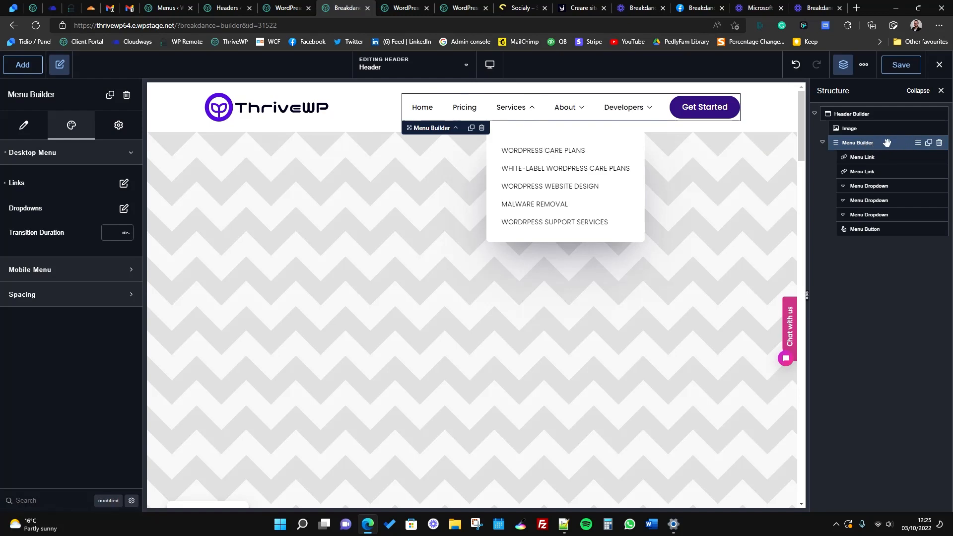
click(843, 65)
click(845, 68)
click(50, 155)
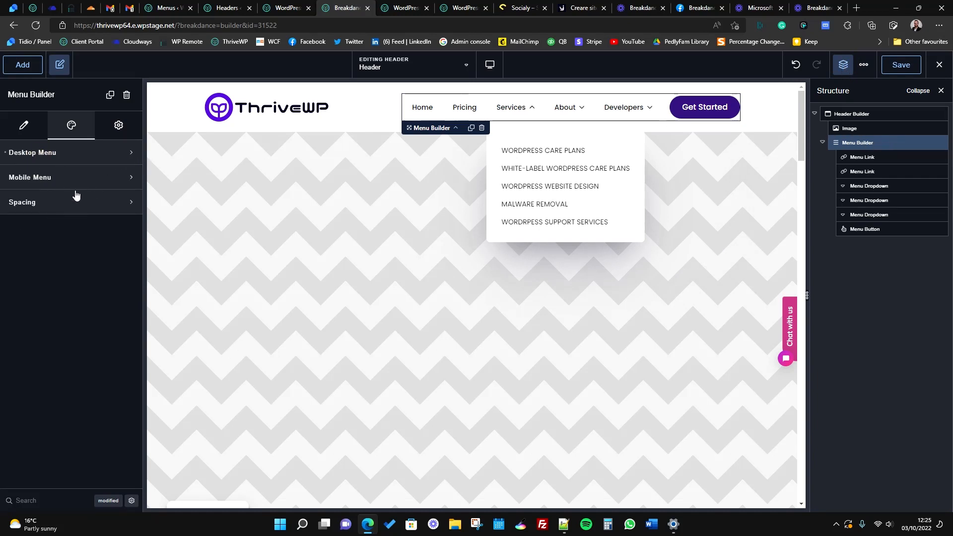
click(48, 158)
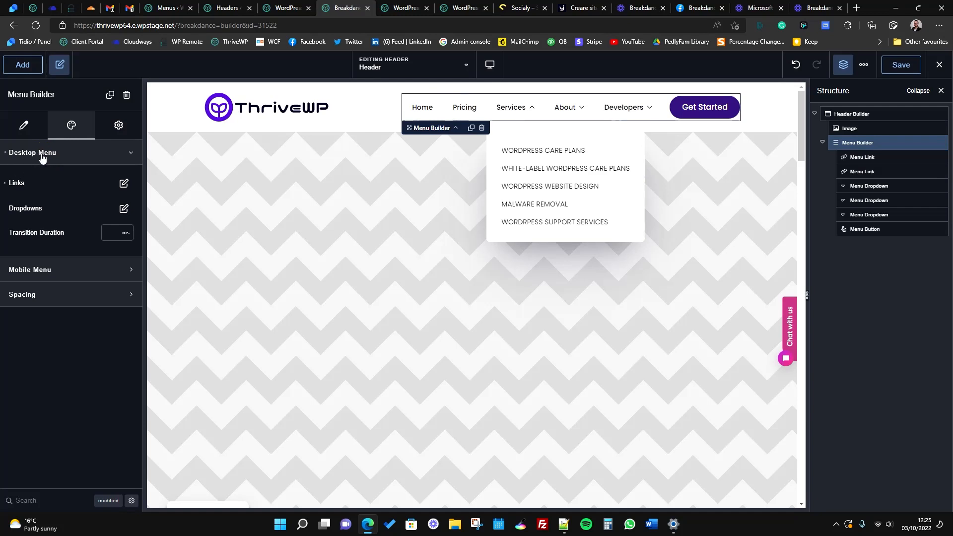
Step: Set the background of the desktop menu's dropdown wrapper to the green preset Color #1
click(125, 210)
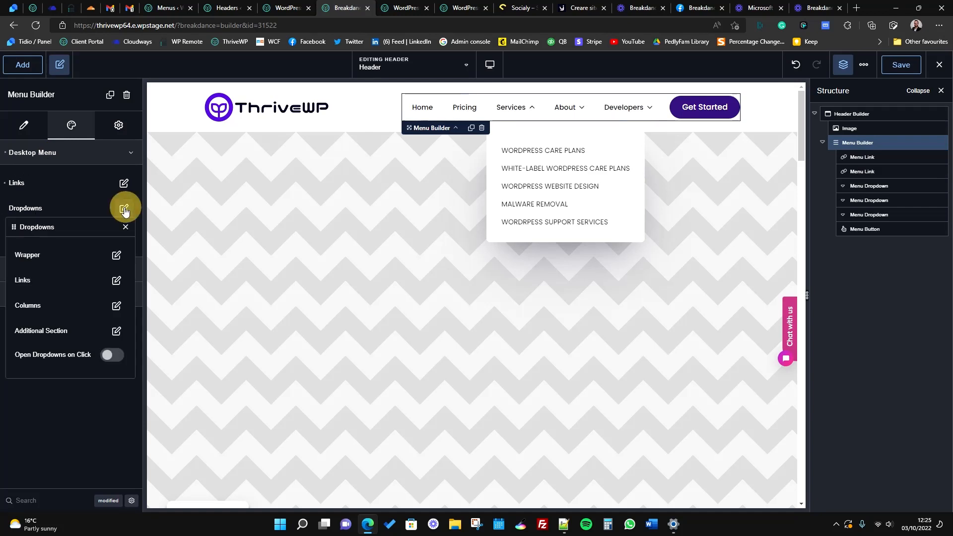
click(116, 255)
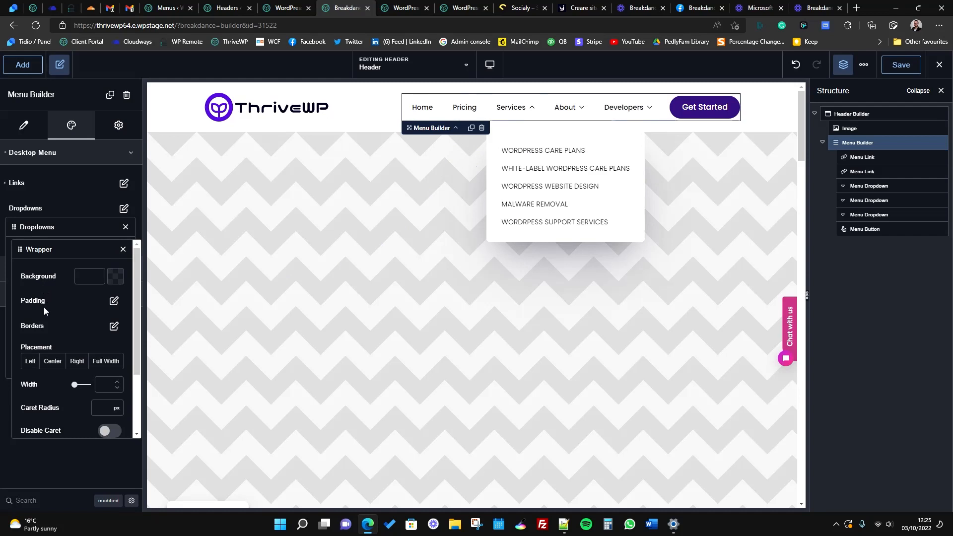
click(117, 280)
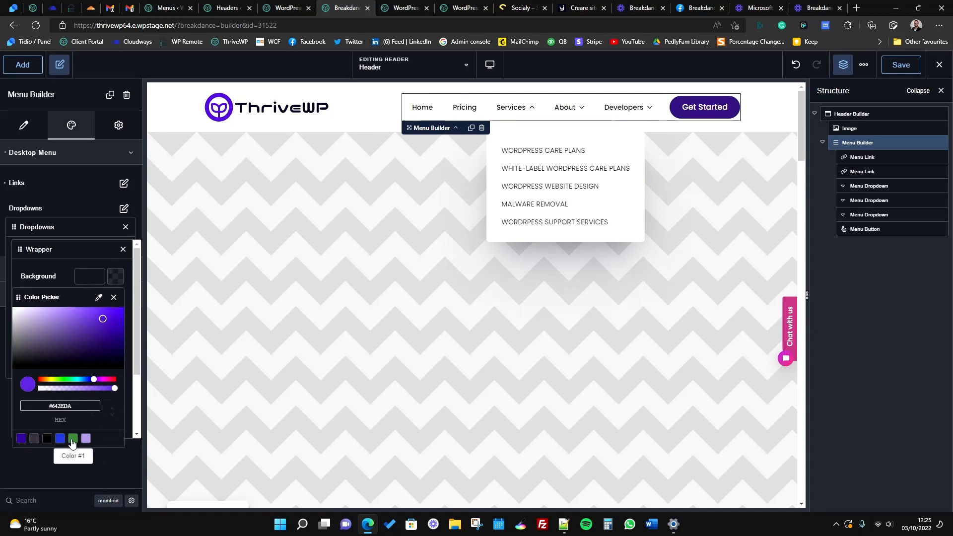
click(73, 439)
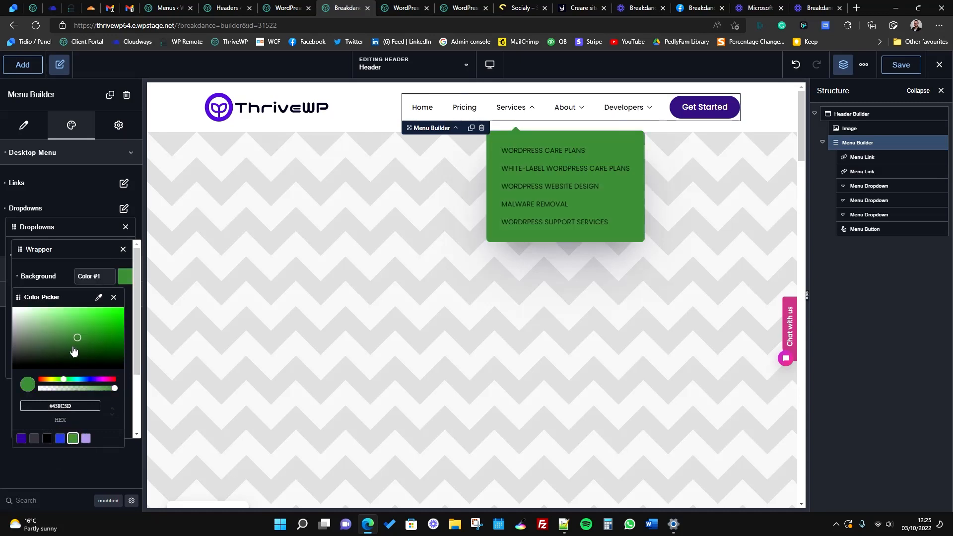
click(65, 270)
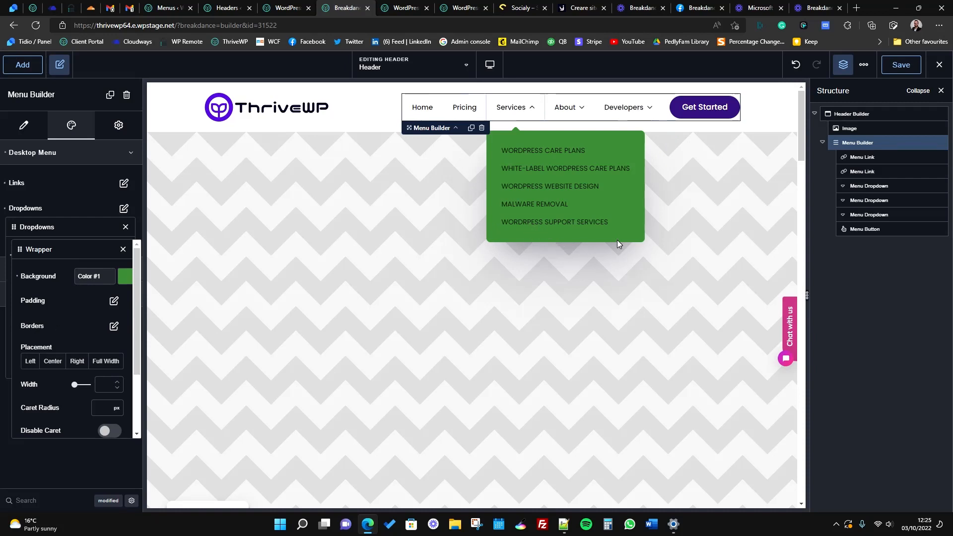
Step: Add a shadow to the dropdown wrapper's borders with a spread of 4 and a semi-transparent black colour
click(115, 327)
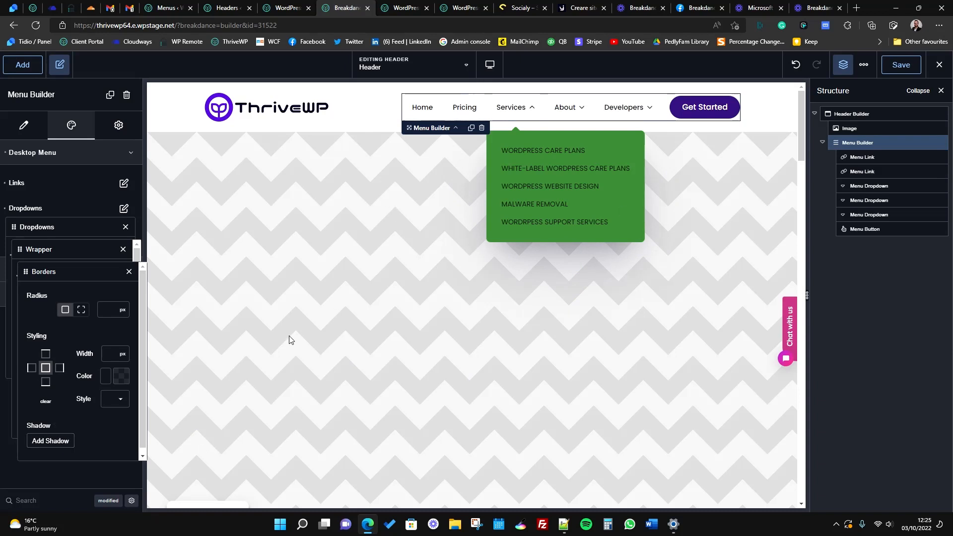
click(50, 440)
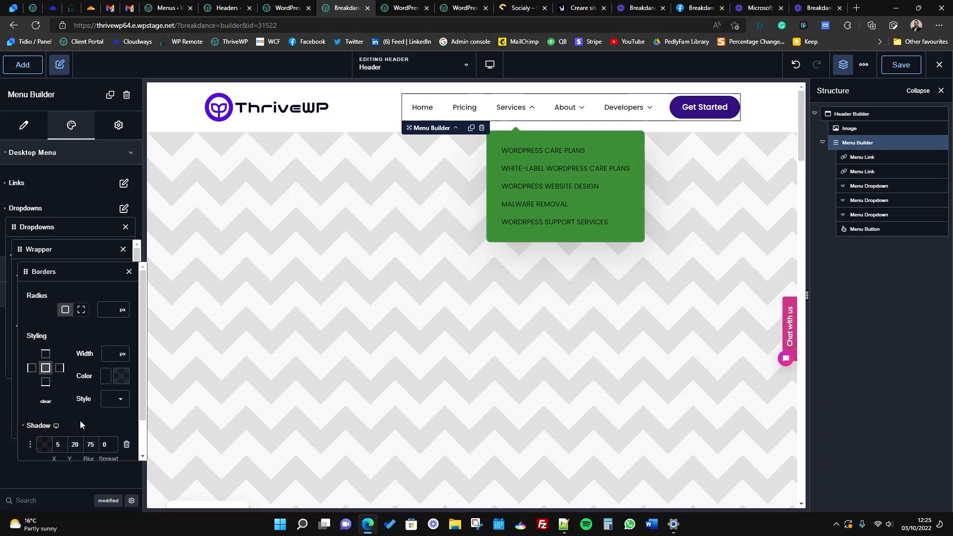
scroll(64, 432, down, 1)
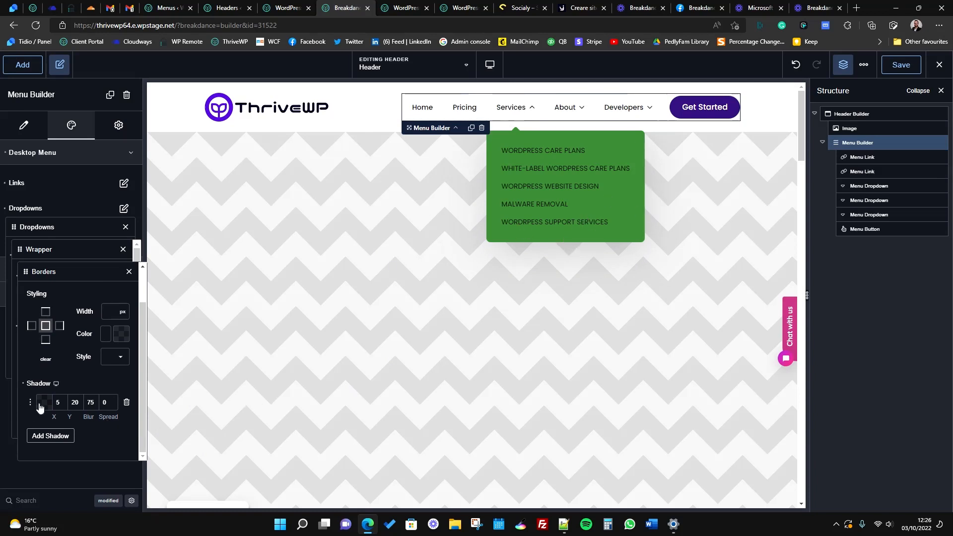
click(105, 403)
double_click(103, 402)
text(4)
click(45, 403)
click(47, 449)
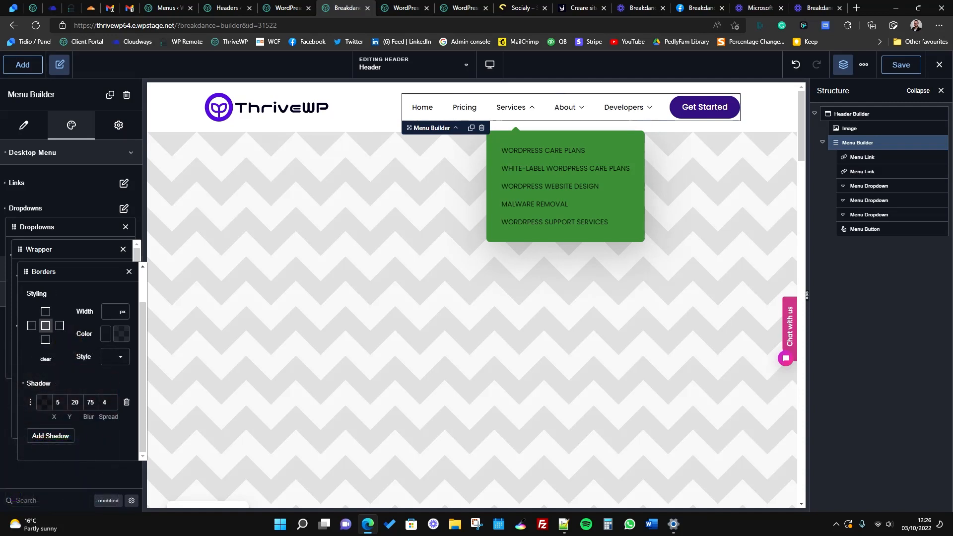
Step: Save the header and check the Services dropdown's shadow on the staging site's front end
click(900, 65)
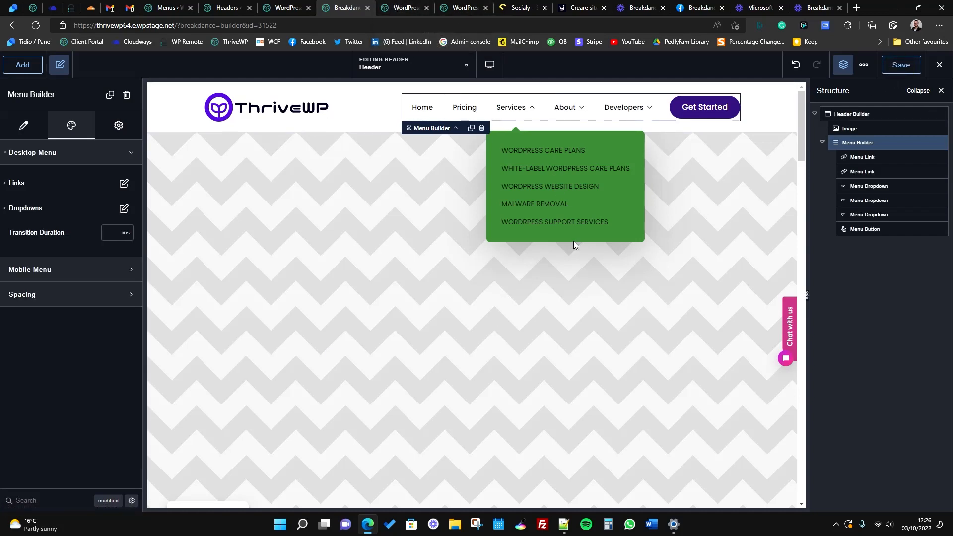
click(405, 8)
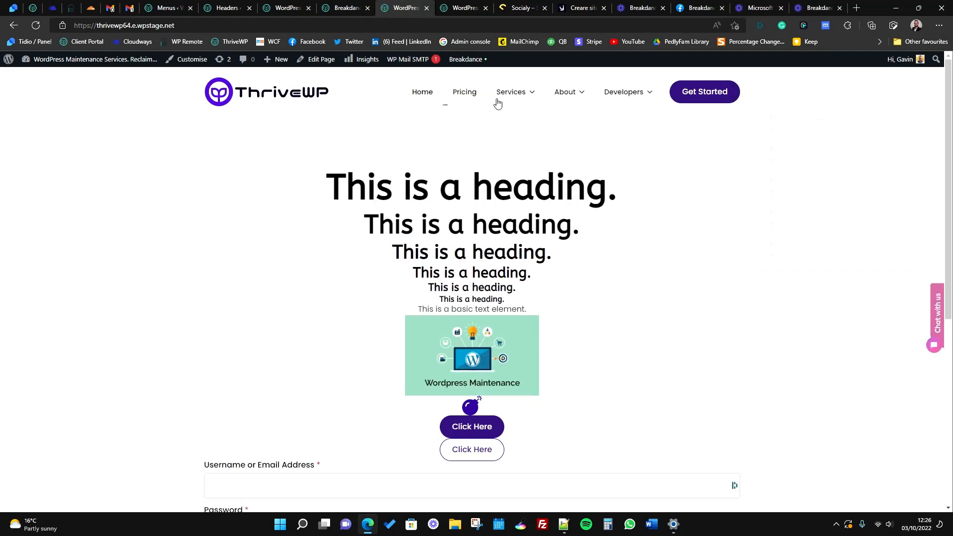
mouse_move(527, 90)
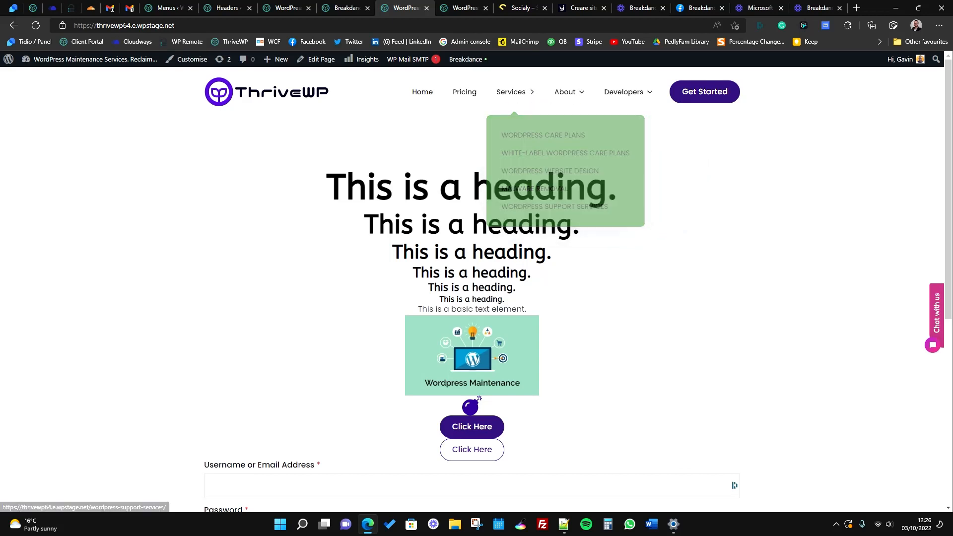
Step: In the header builder, set the dropdown wrapper's shadow spread to 3 and its colour to #00000026
click(343, 8)
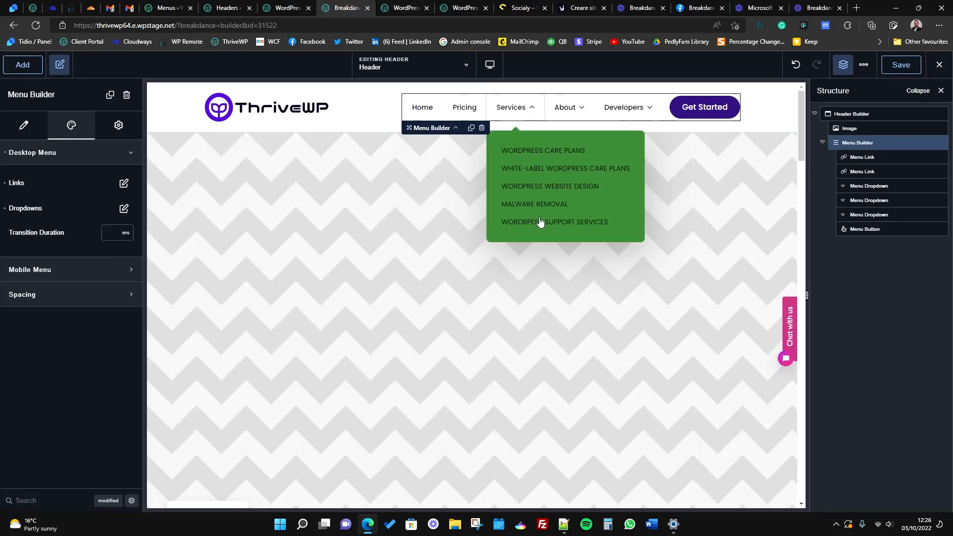
click(124, 208)
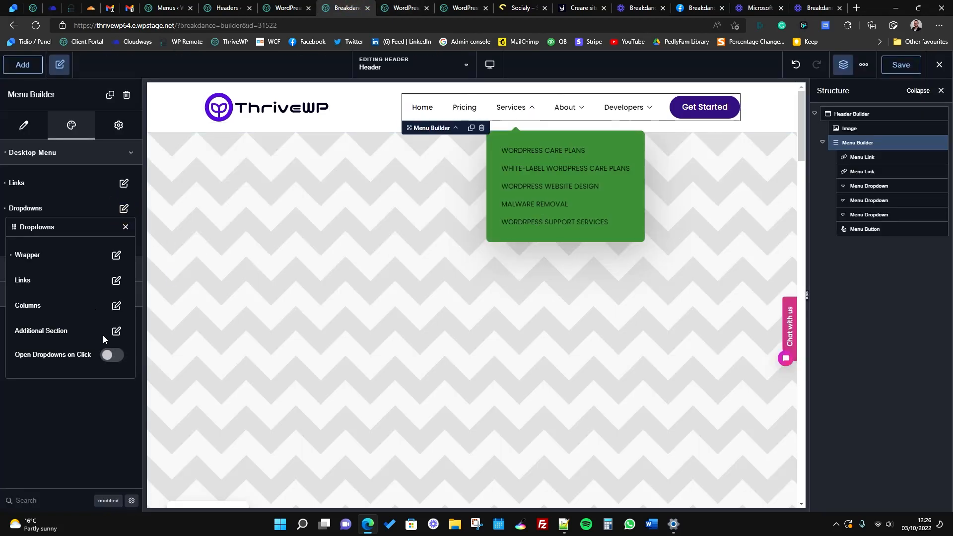
click(116, 255)
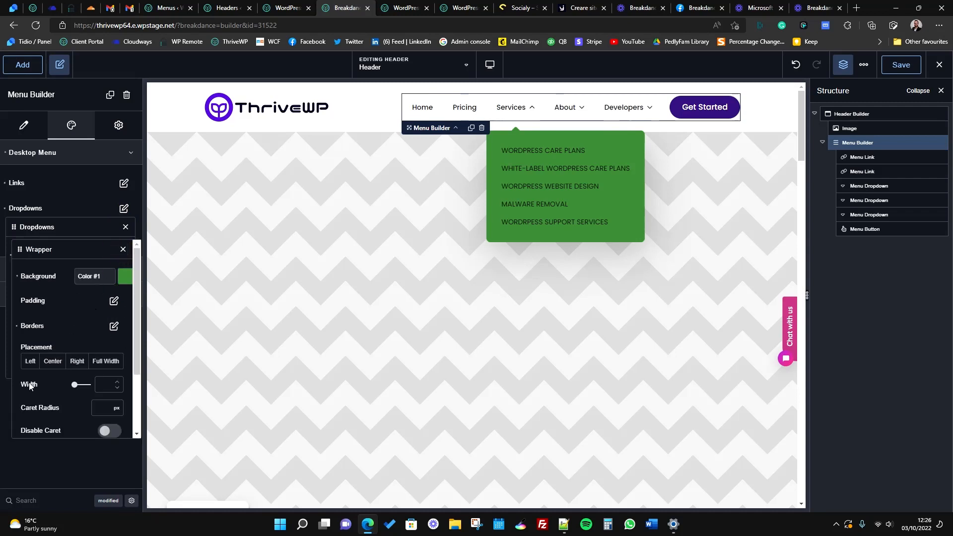
scroll(71, 318, down, 2)
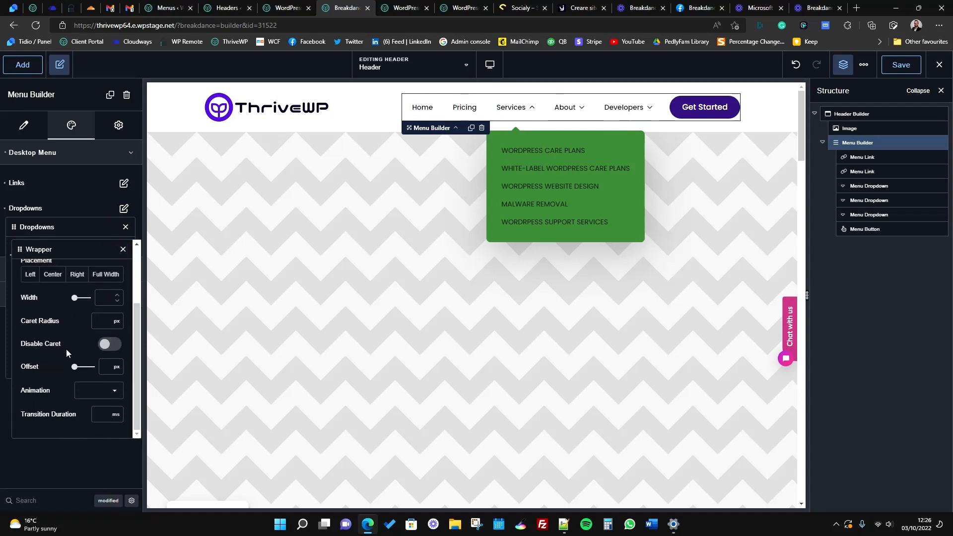
scroll(66, 359, up, 2)
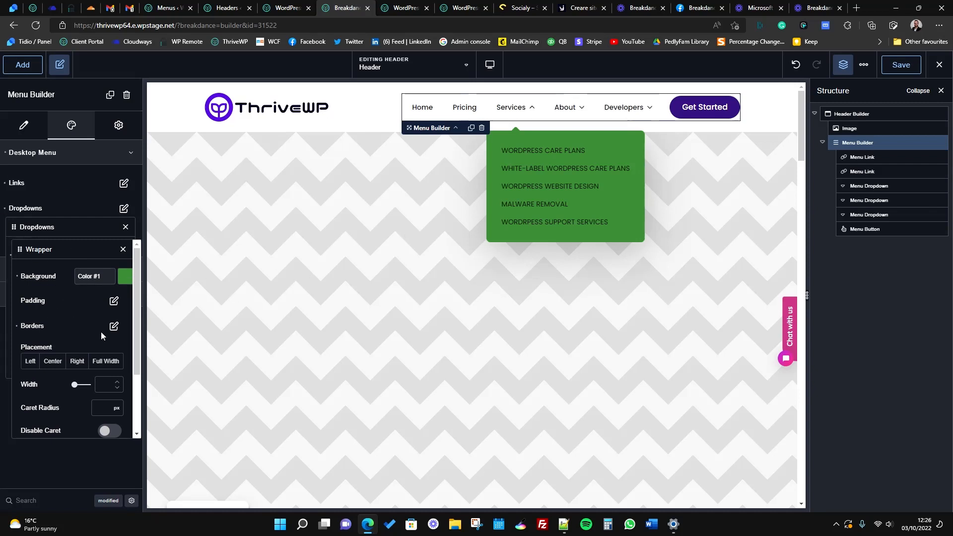
click(113, 327)
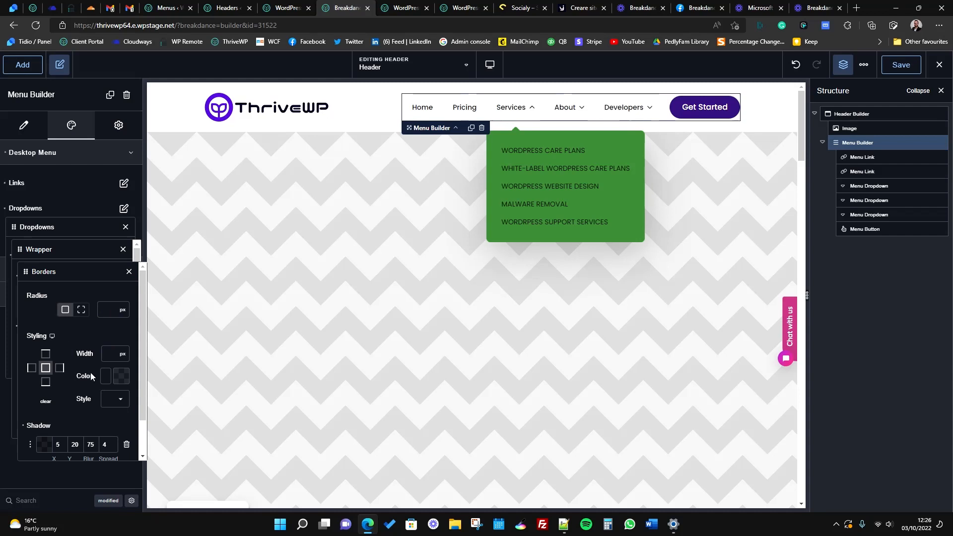
scroll(78, 433, down, 1)
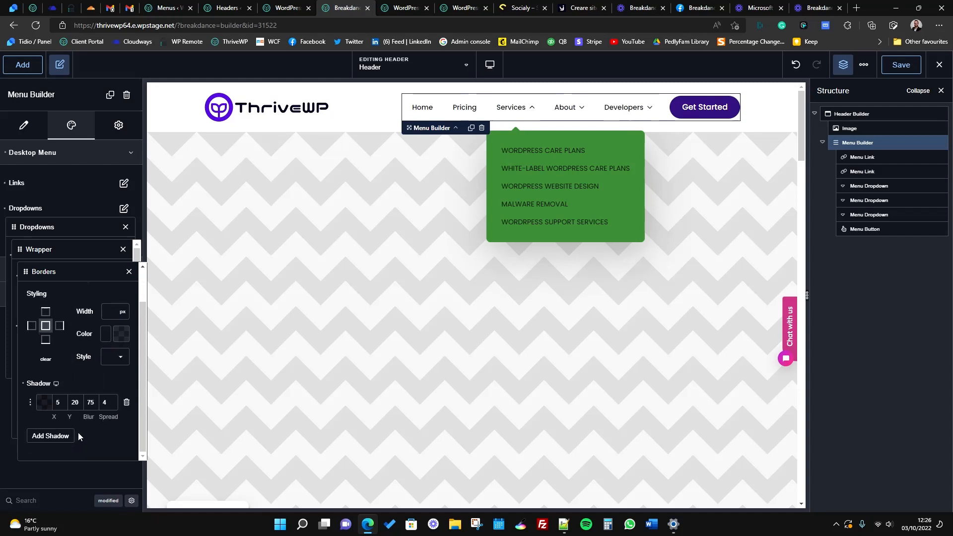
double_click(106, 402)
click(44, 402)
click(48, 448)
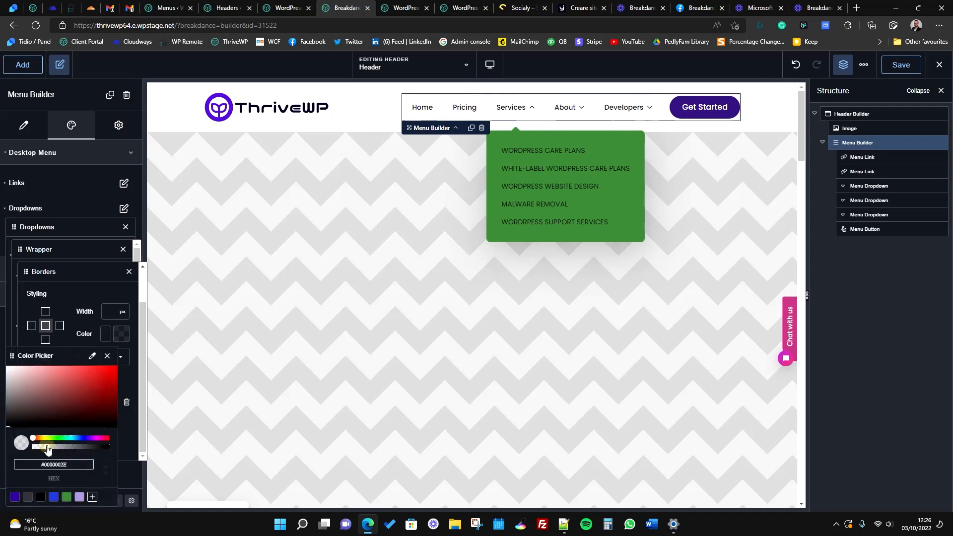
drag(47, 448, 45, 447)
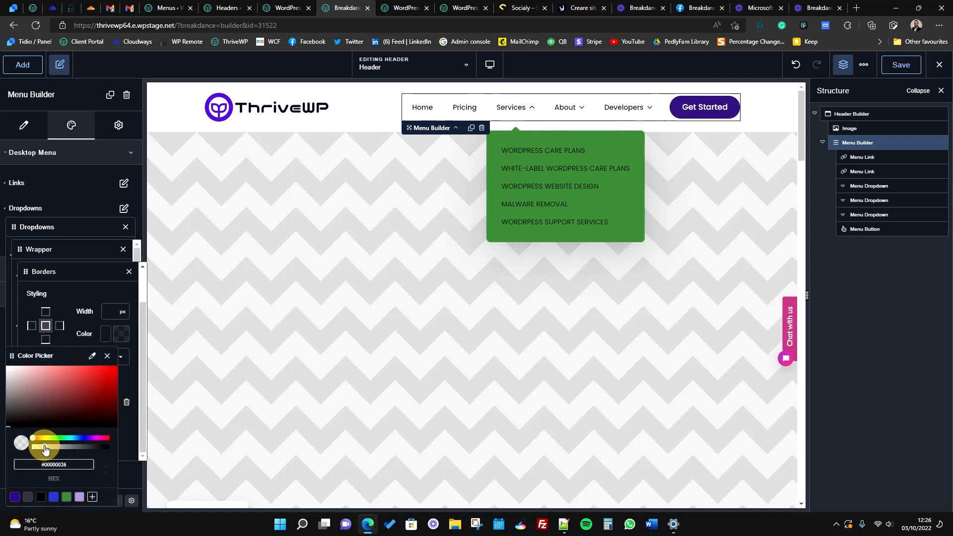
click(21, 341)
Step: Try an X offset of 50 on the dropdown wrapper's shadow and set it back to 5
drag(60, 399, 48, 398)
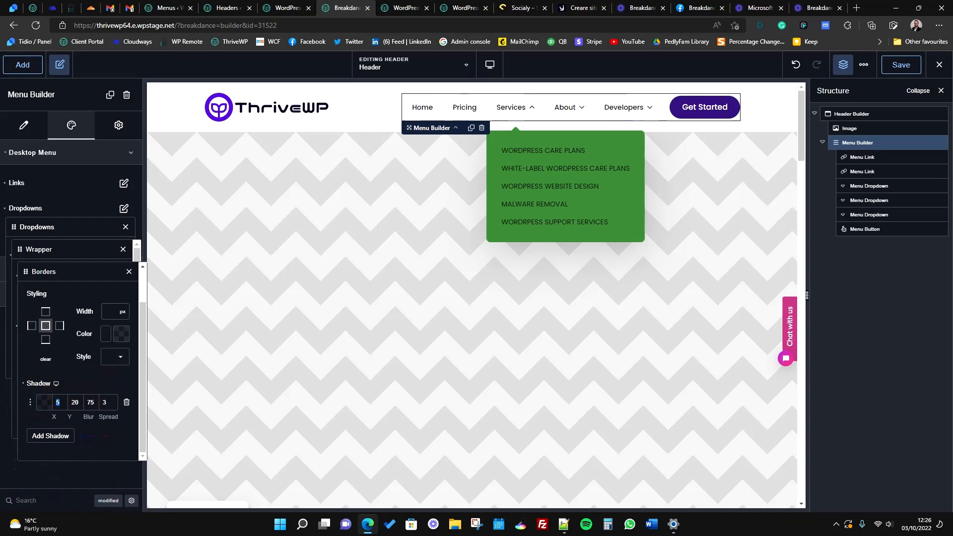
text(50)
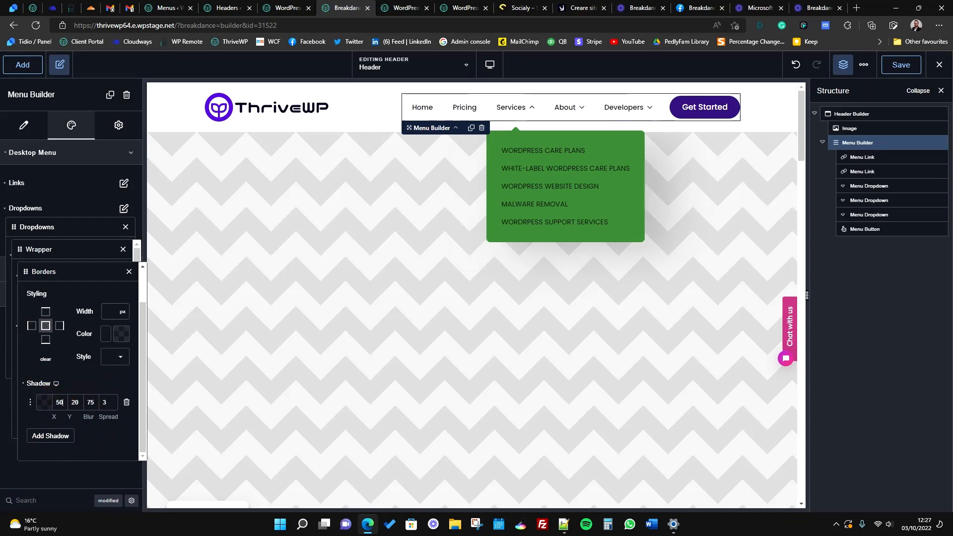
key(BackSpace)
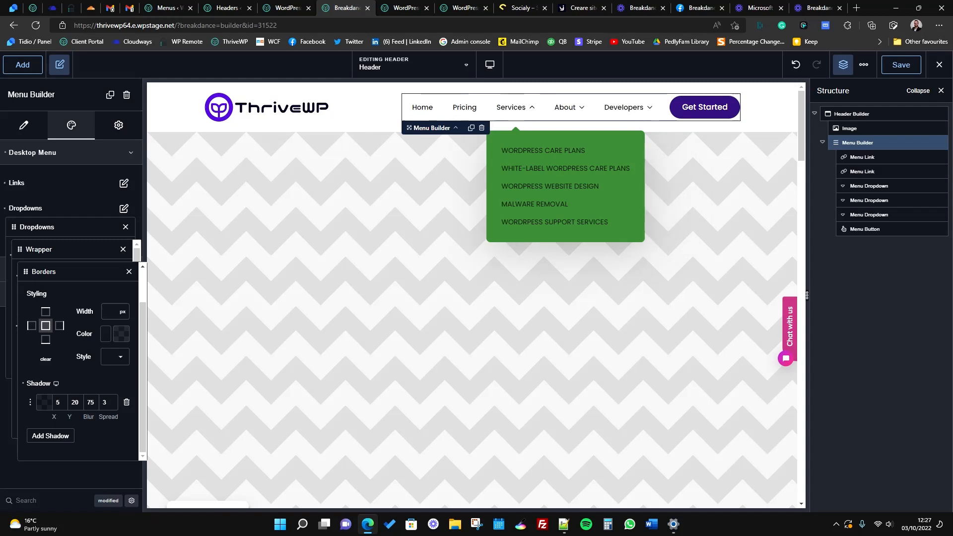
click(75, 402)
key(BackSpace)
Step: Save the header and check the Services, About and Developers dropdowns on the staging site's front end
click(903, 66)
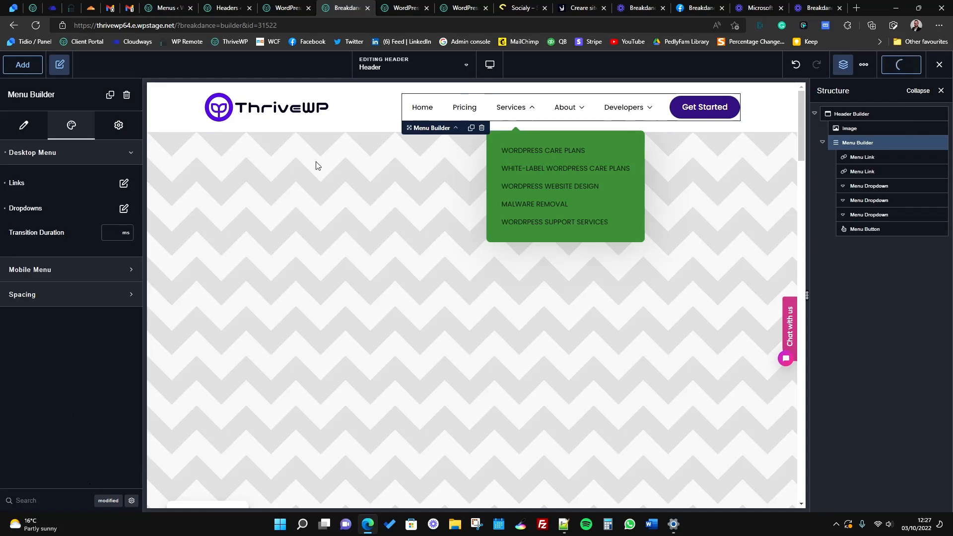
click(401, 6)
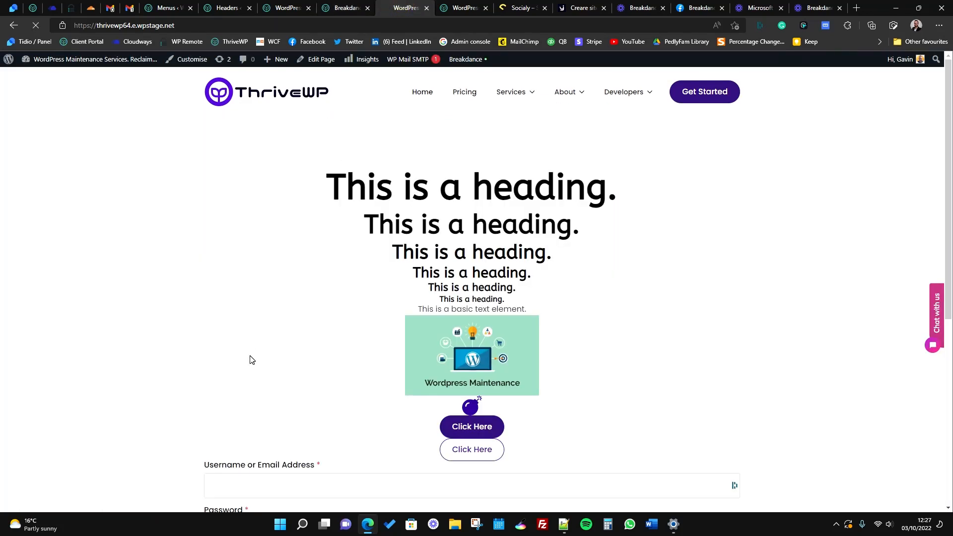
mouse_move(533, 90)
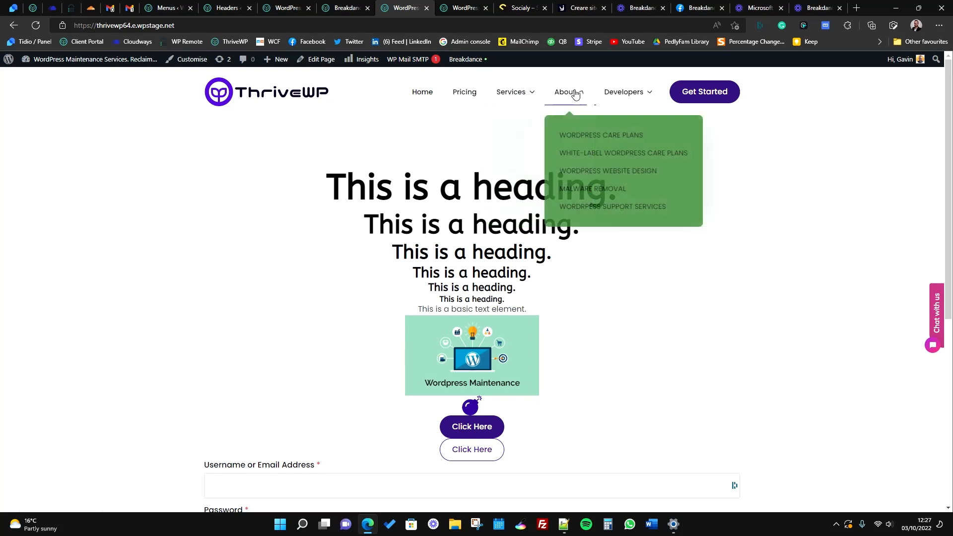
mouse_move(629, 99)
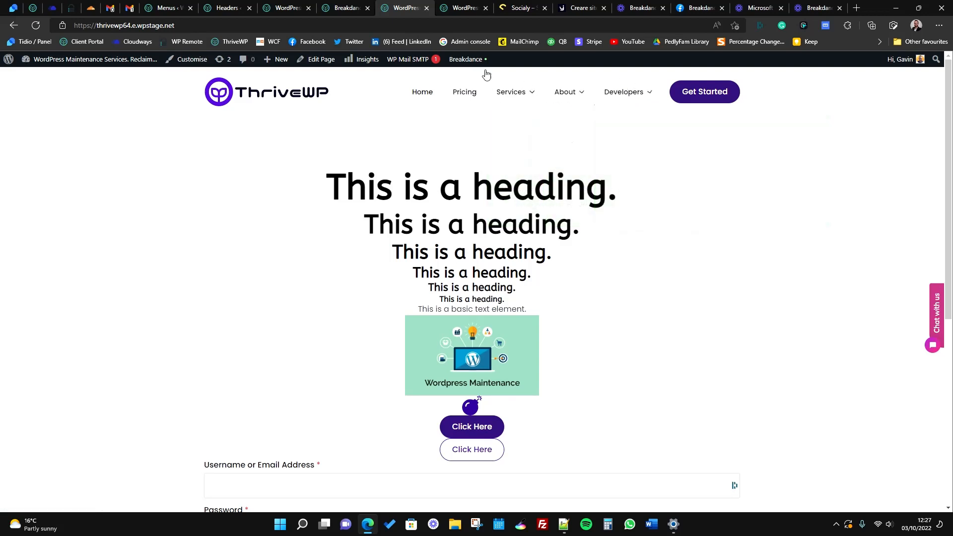
Step: In the header builder, set the desktop dropdown wrapper's animation to Fade and preview the About and Services dropdowns
click(355, 6)
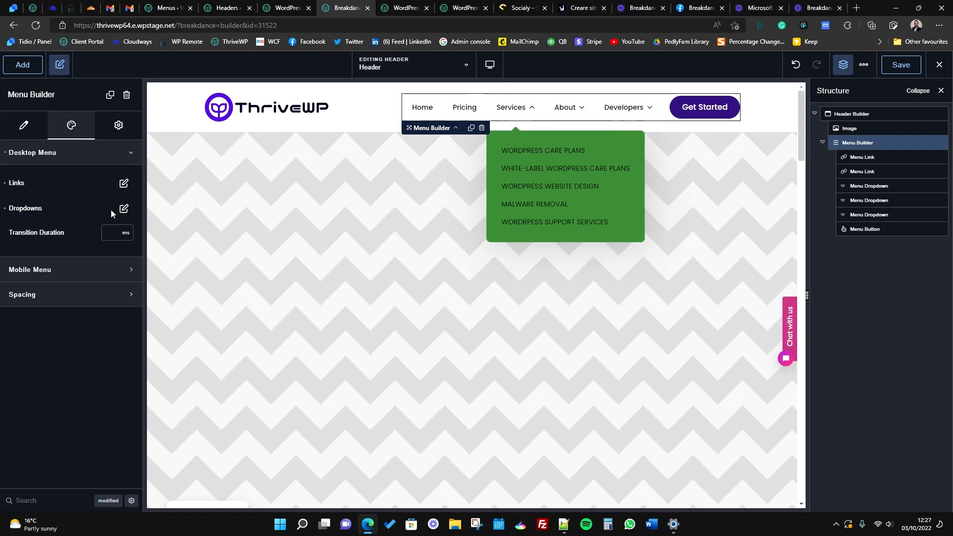
click(124, 209)
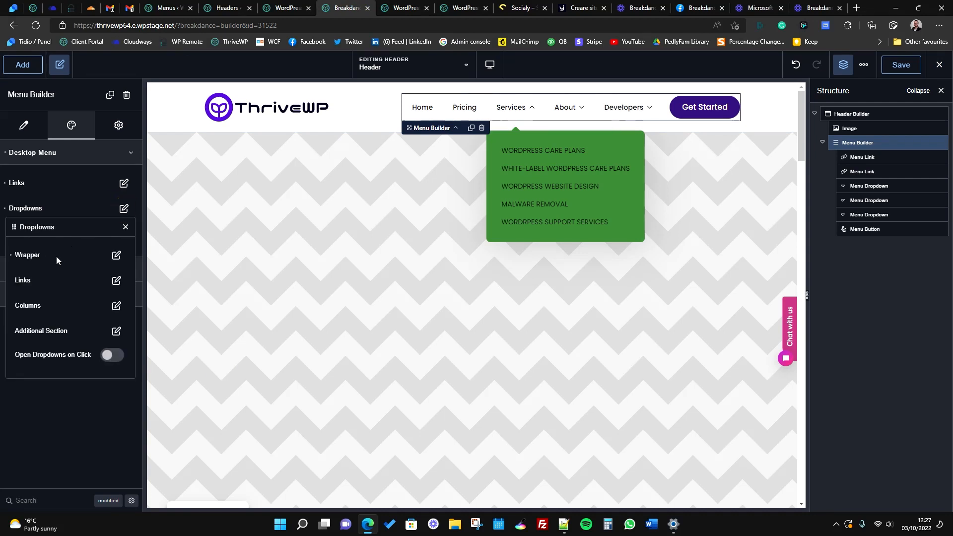
click(116, 255)
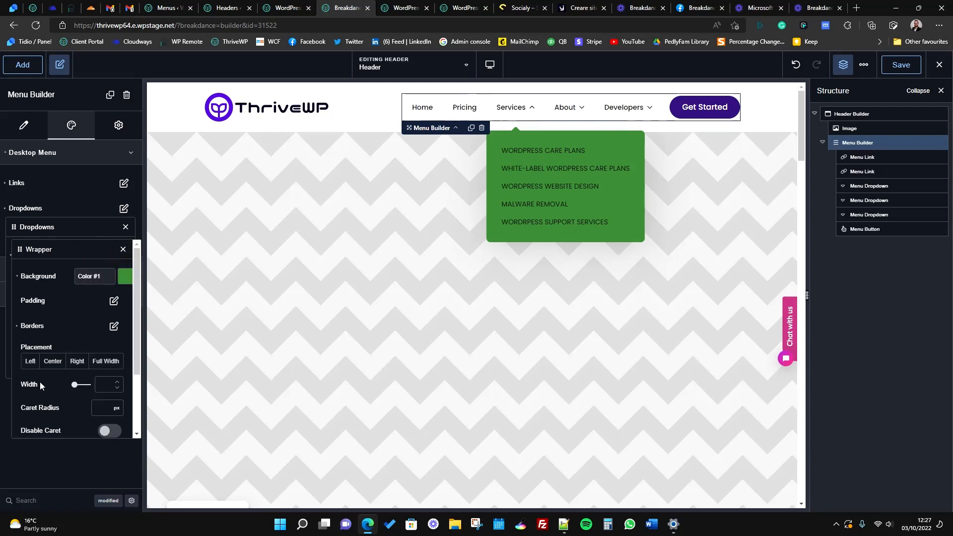
scroll(58, 409, down, 3)
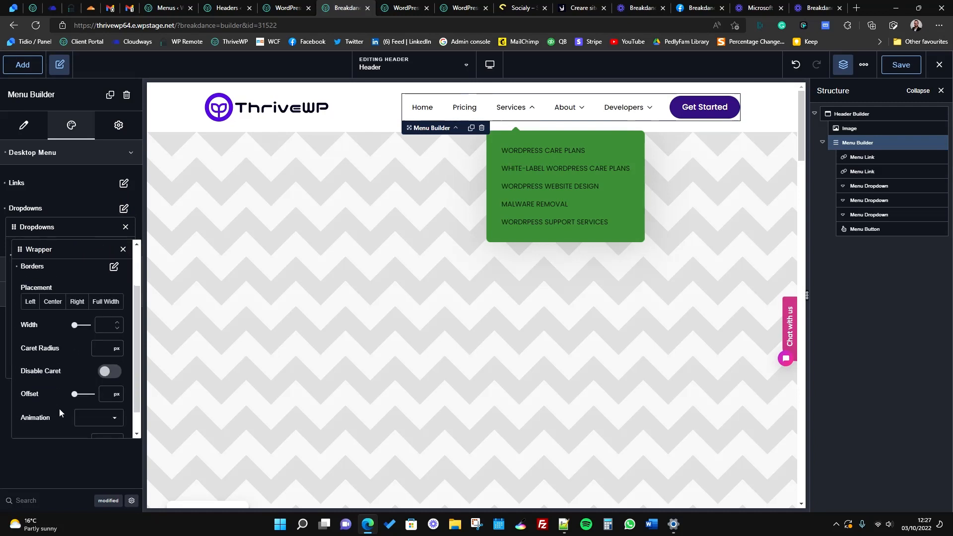
scroll(59, 409, down, 1)
click(102, 389)
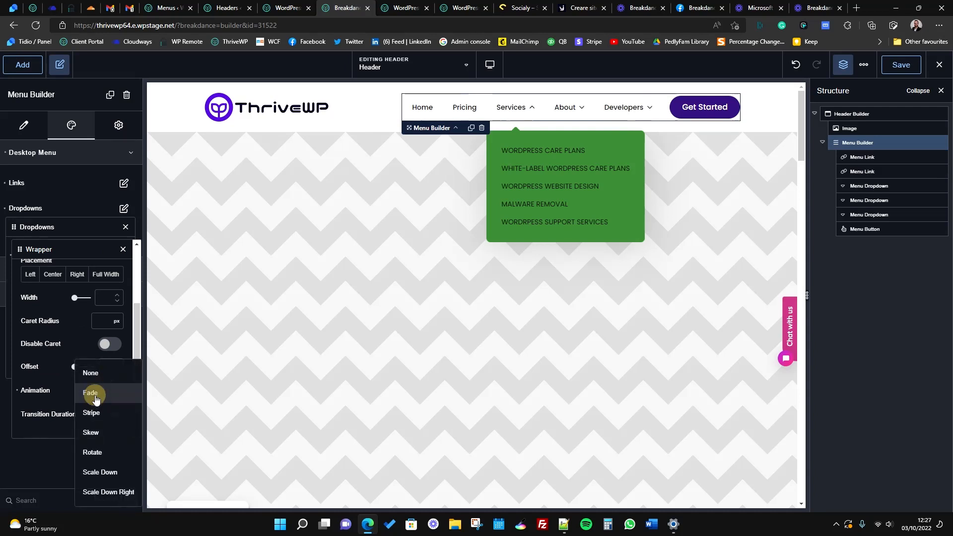
click(95, 394)
click(568, 107)
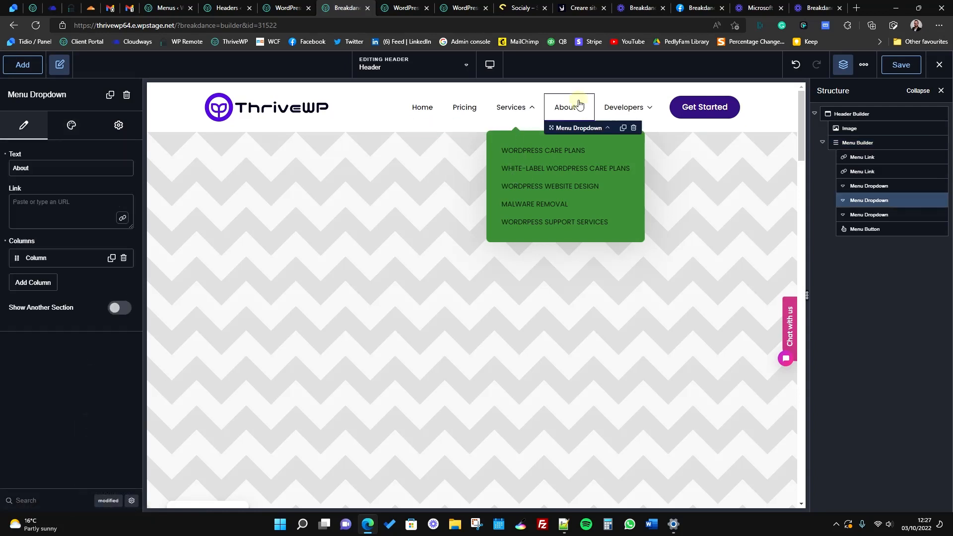
click(519, 107)
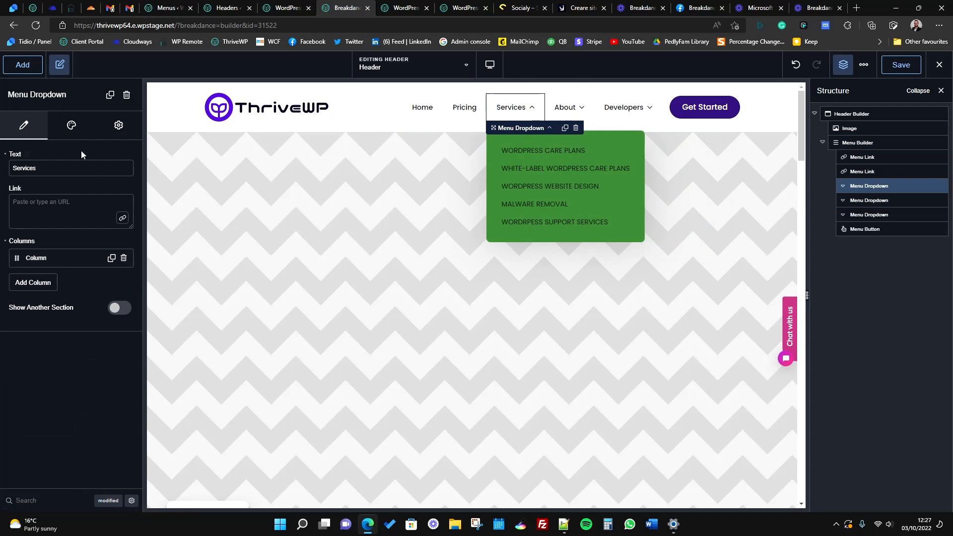
Step: Set the Menu Builder dropdown wrapper's transition duration to 20 ms and preview the About, Developers and Services dropdowns
click(854, 143)
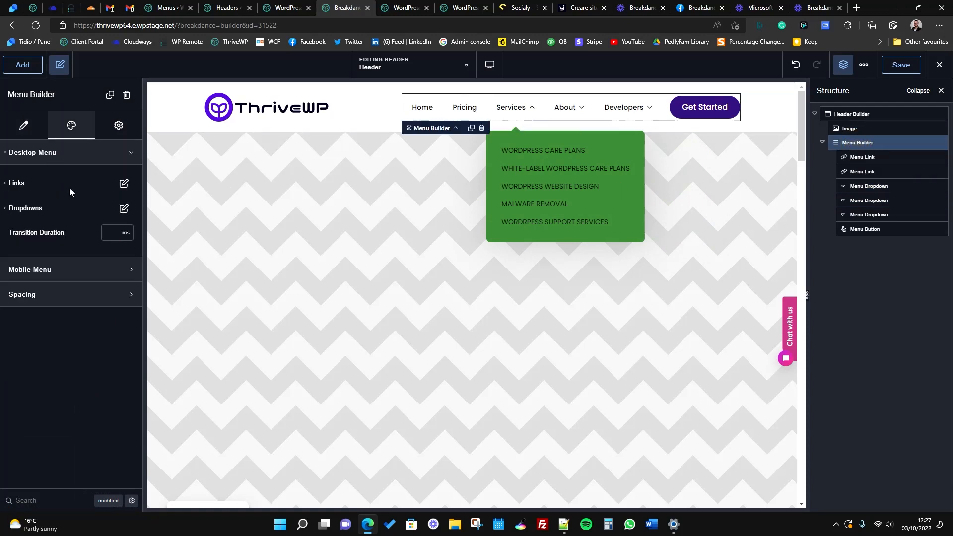
click(124, 208)
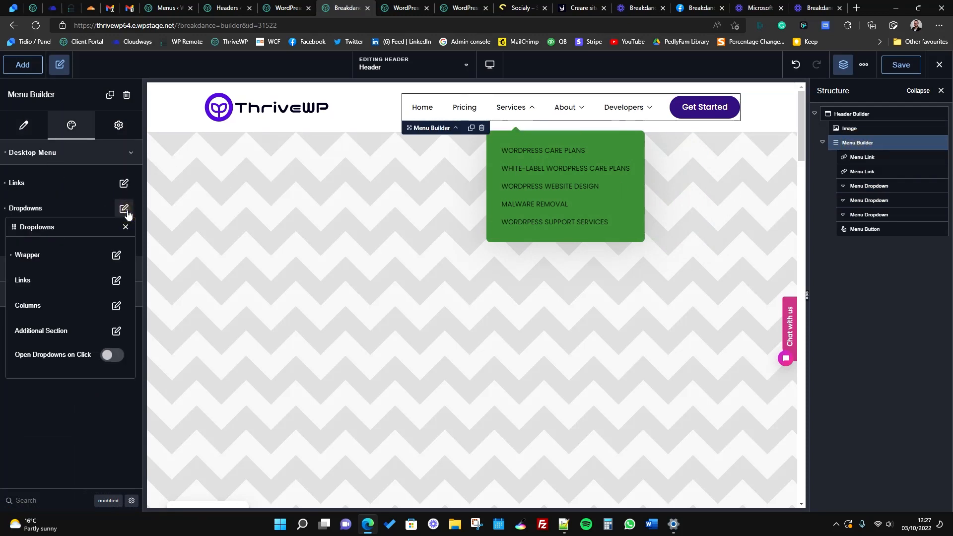
click(121, 255)
scroll(92, 347, down, 2)
scroll(97, 397, down, 1)
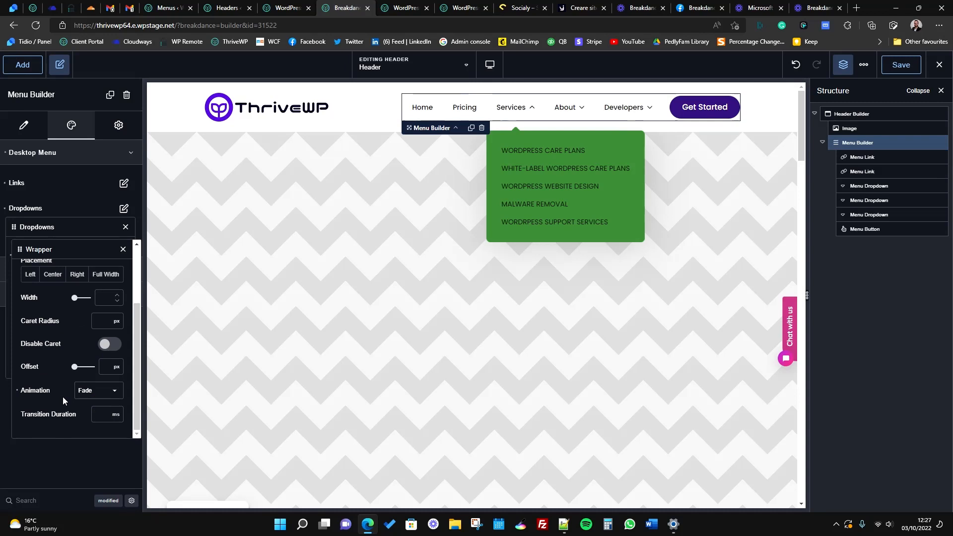
text(10)
key(BackSpace)
key(BackSpace)
text(20)
click(563, 108)
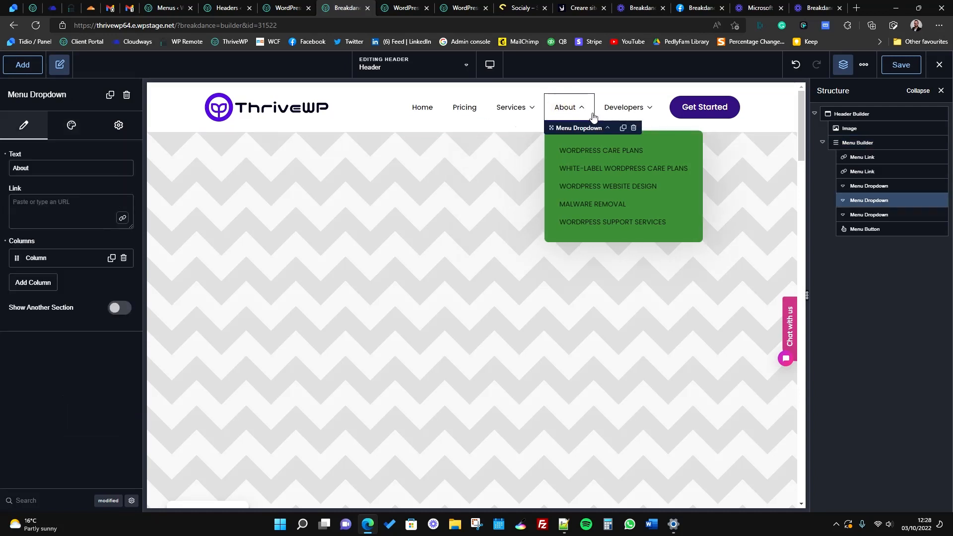
click(614, 109)
click(512, 112)
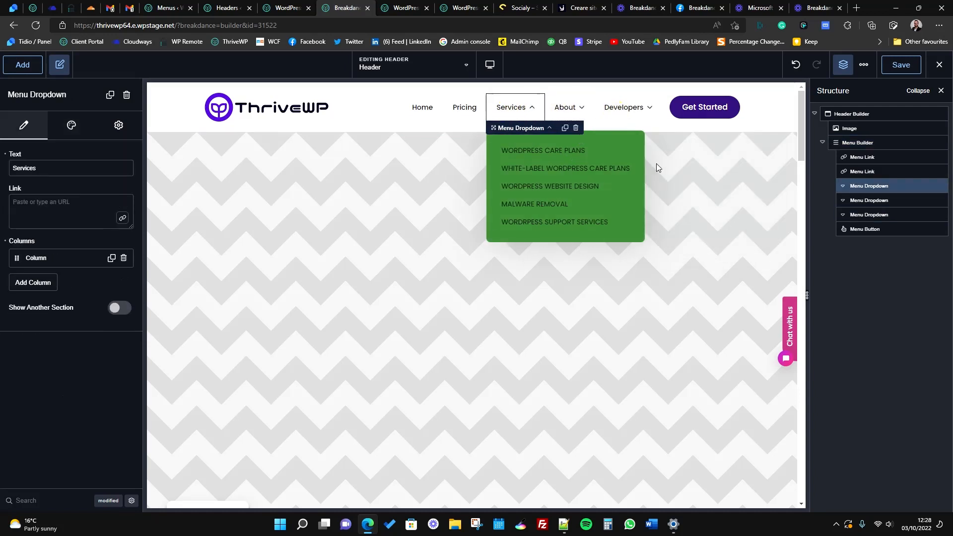
Step: Set the desktop dropdown wrapper's transition duration to 500 ms in the Menu Builder and preview the Services and About dropdowns
click(872, 143)
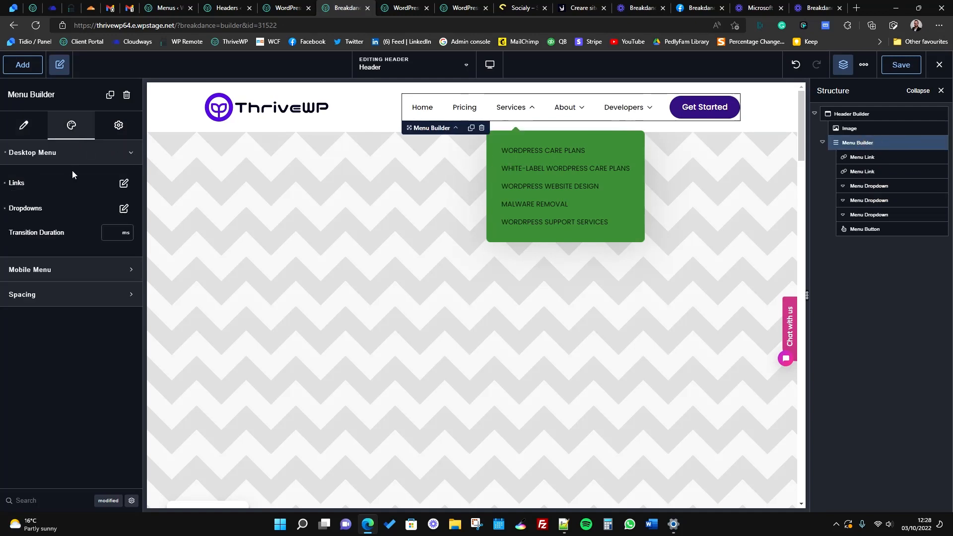
click(122, 208)
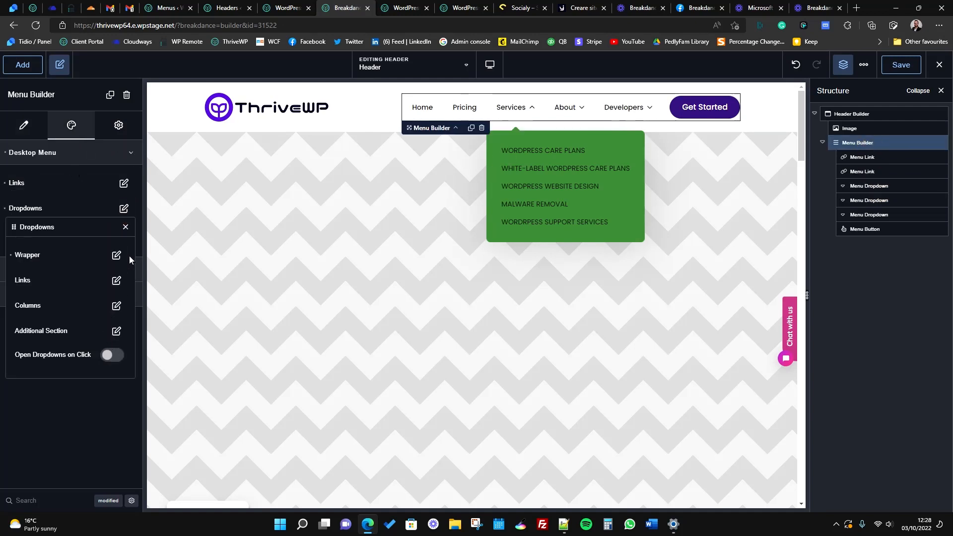
click(121, 256)
scroll(97, 342, down, 2)
click(84, 414)
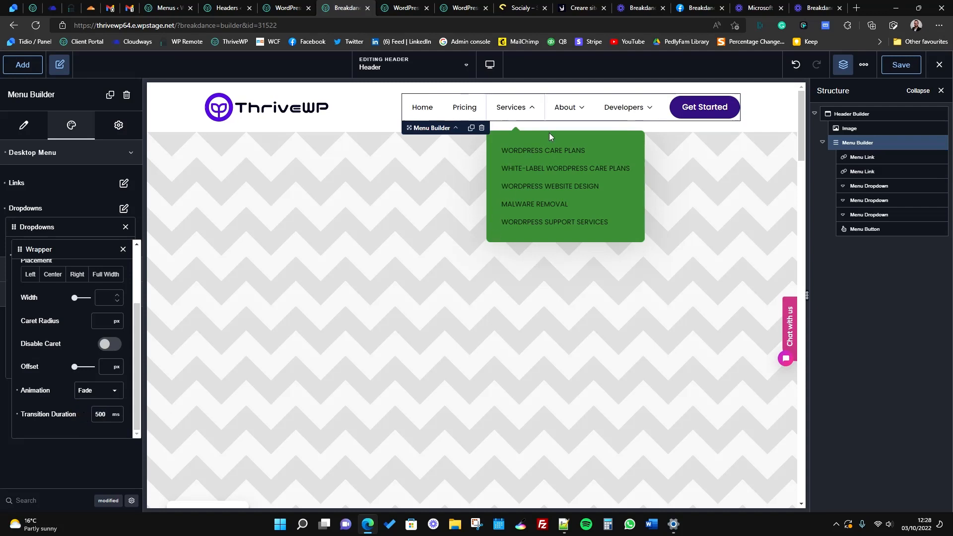
click(531, 113)
click(565, 108)
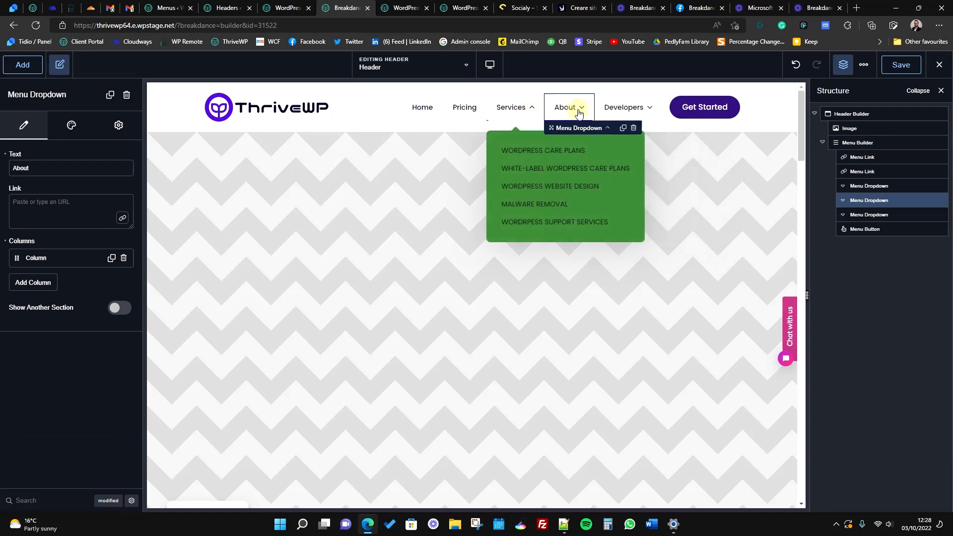
click(532, 114)
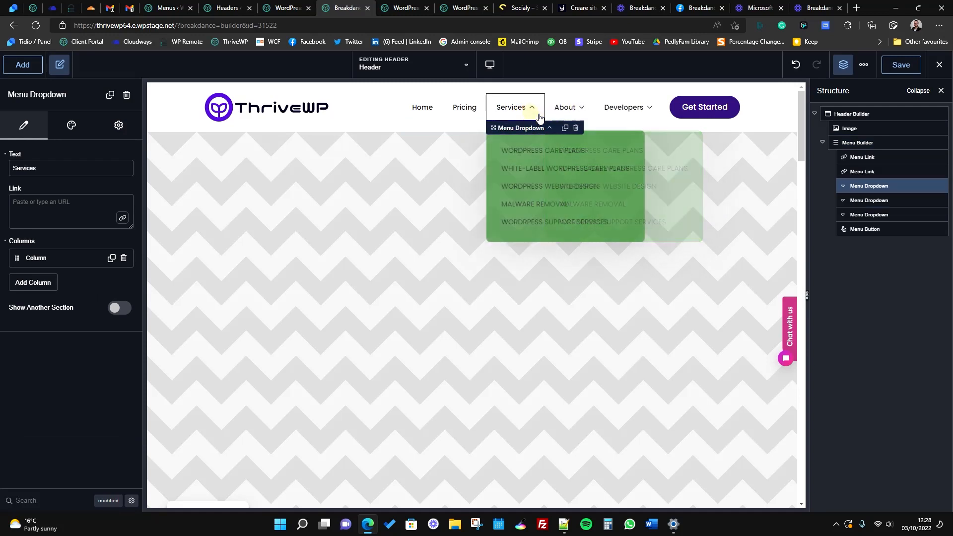
click(563, 107)
click(531, 111)
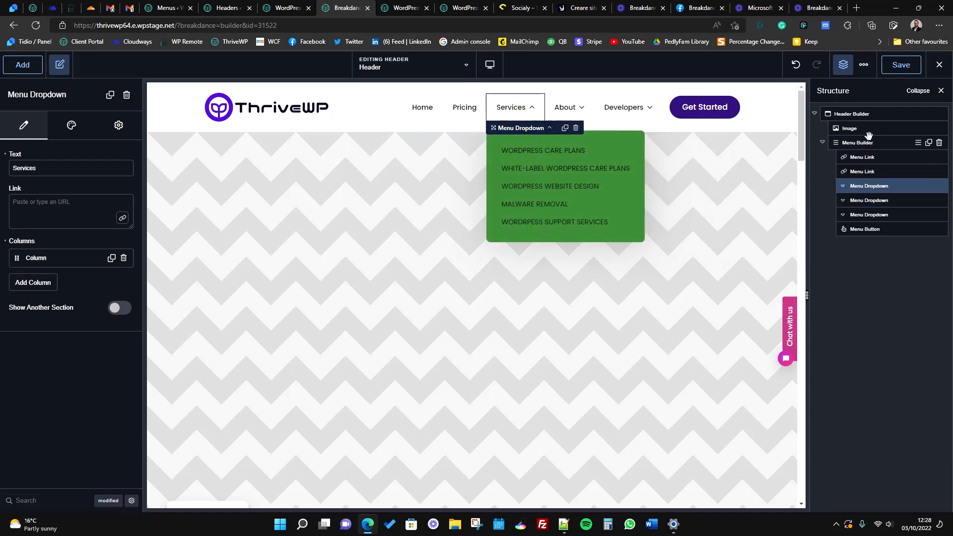
Step: Try another transition duration on the desktop dropdown wrapper and preview the About and Services dropdowns again
click(857, 143)
click(124, 206)
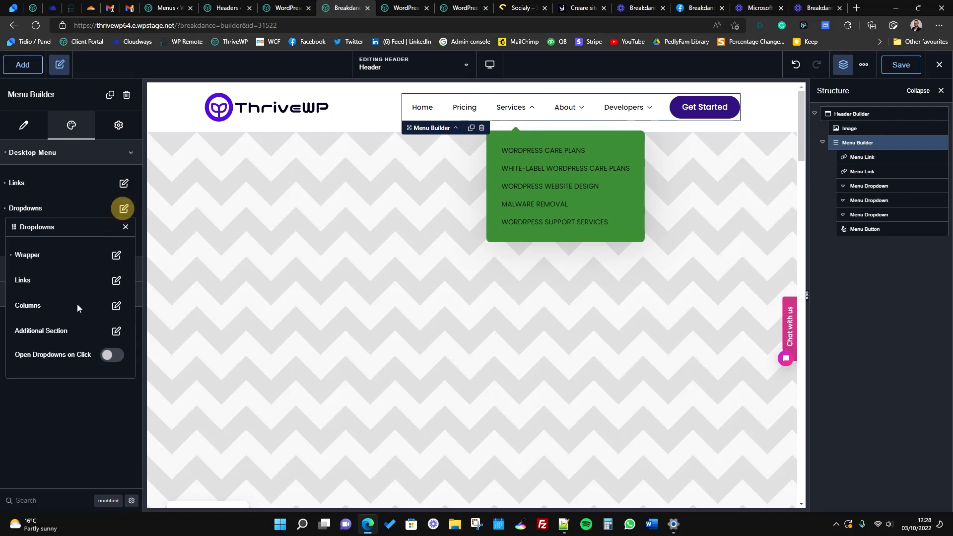
click(117, 255)
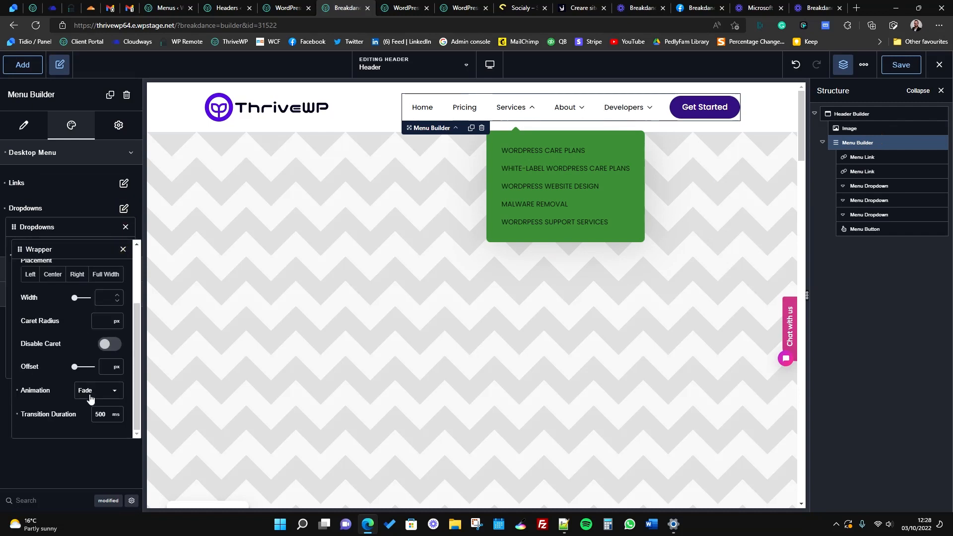
click(97, 413)
click(568, 110)
click(517, 103)
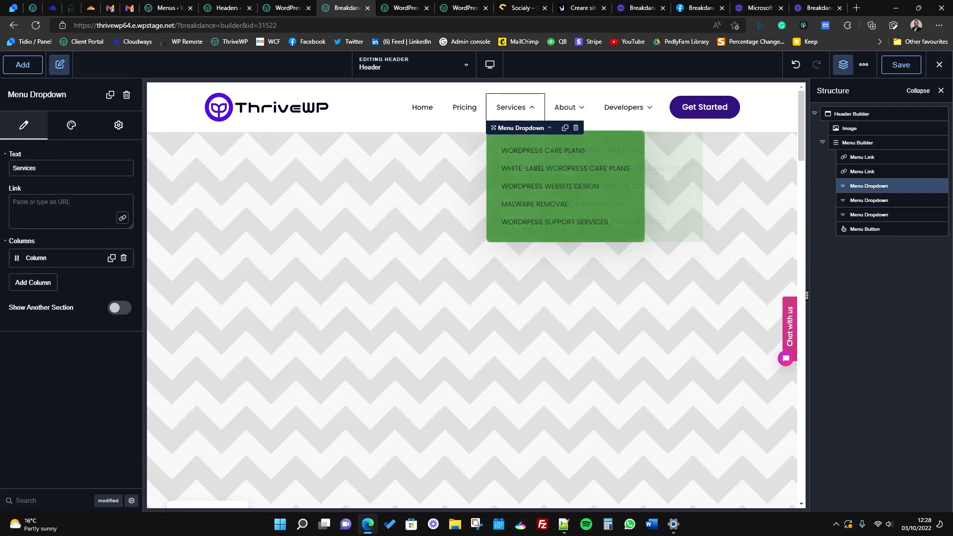
Step: Save the header and check the Services and About dropdown fade on the staging site's front end
click(893, 67)
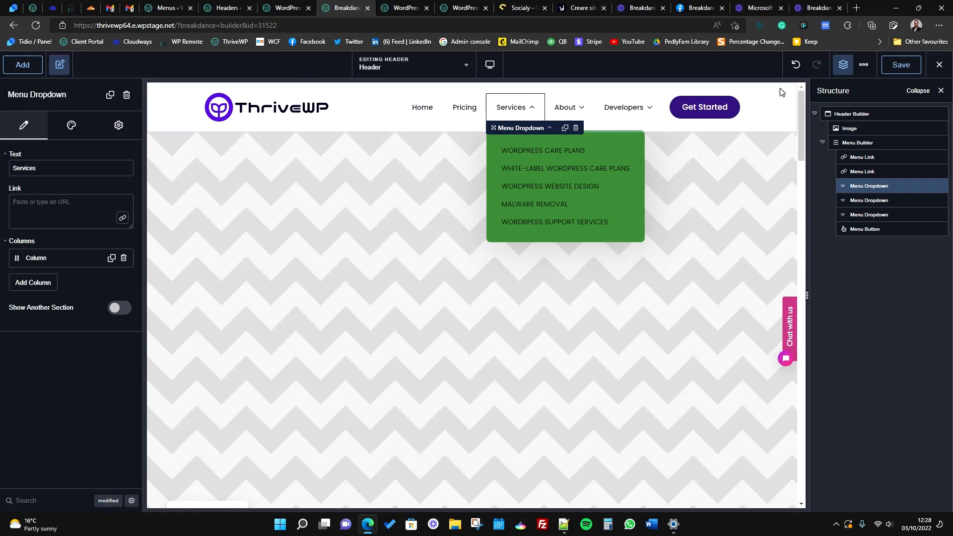
click(404, 7)
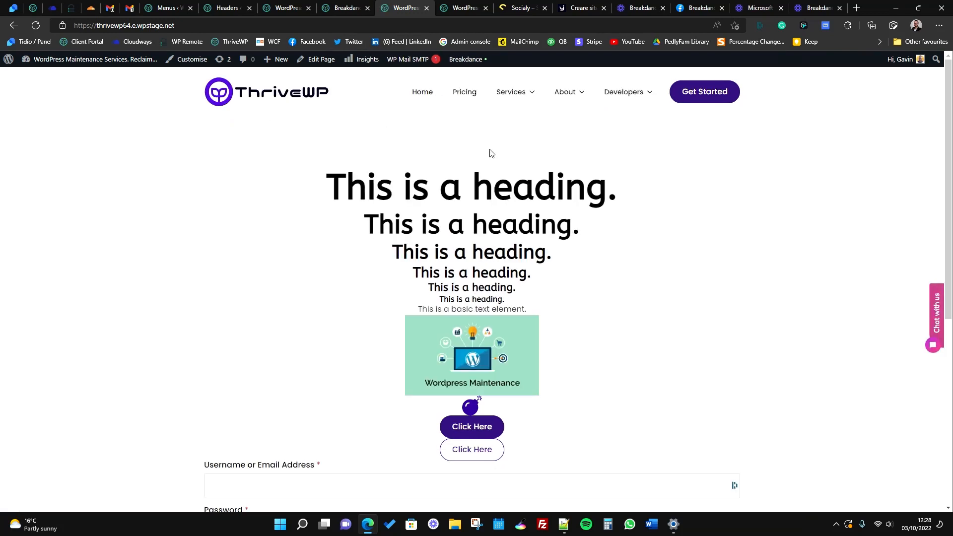
mouse_move(526, 91)
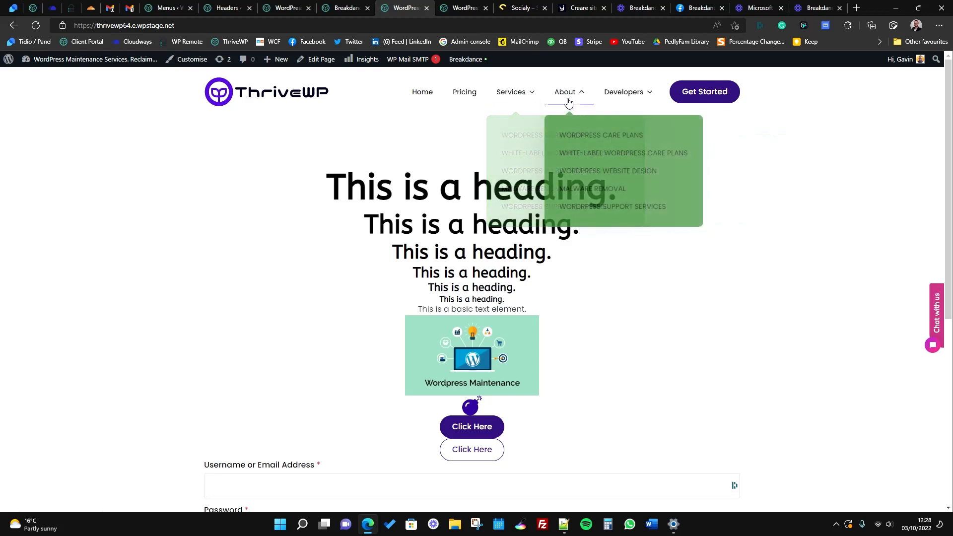
key(ctrl+shift+Tab)
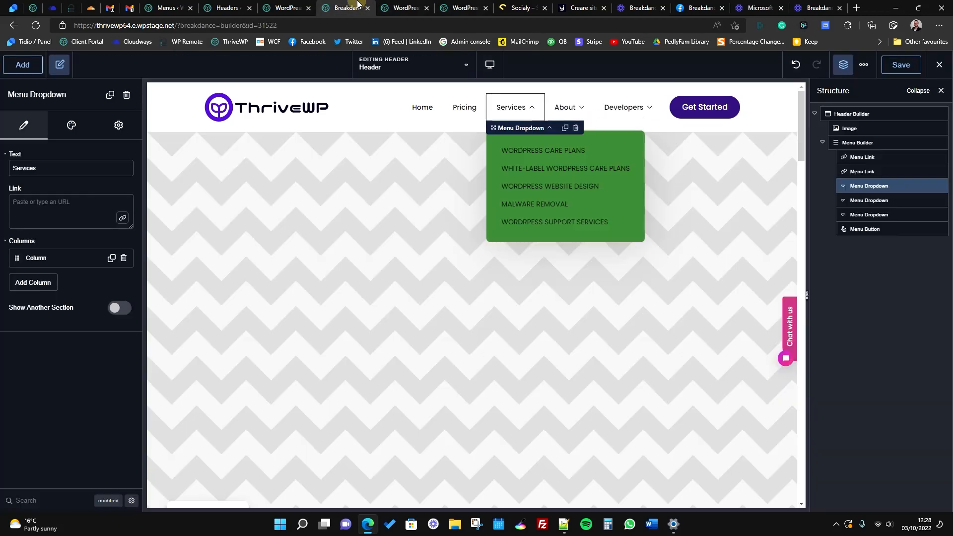
click(864, 143)
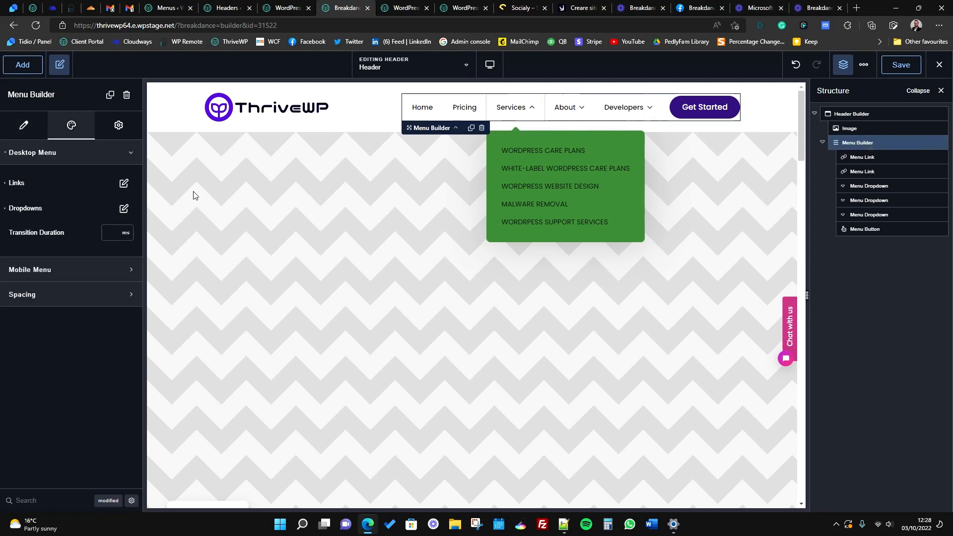
click(123, 209)
click(116, 255)
scroll(75, 338, down, 2)
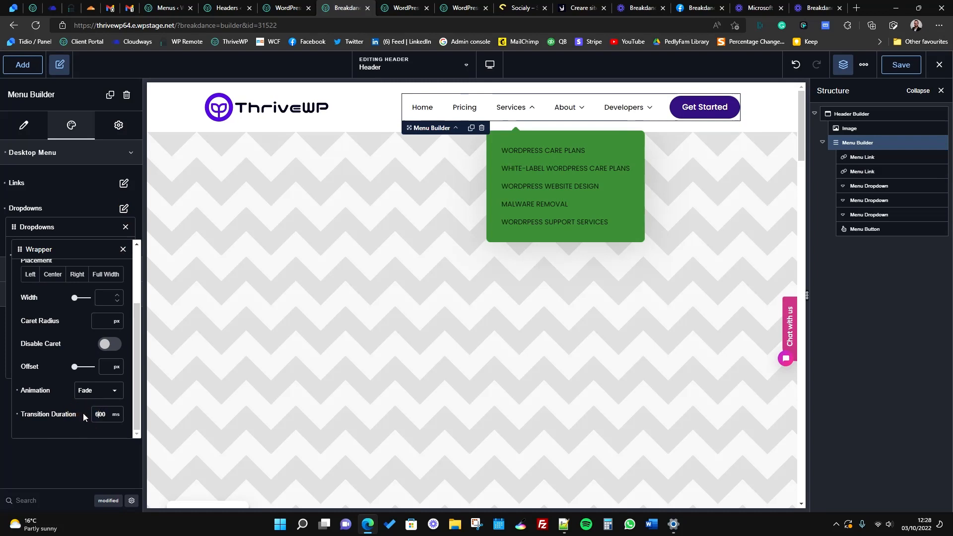
Step: Change the dropdown wrapper's background colour to white (#FFFFFF)
scroll(58, 374, up, 2)
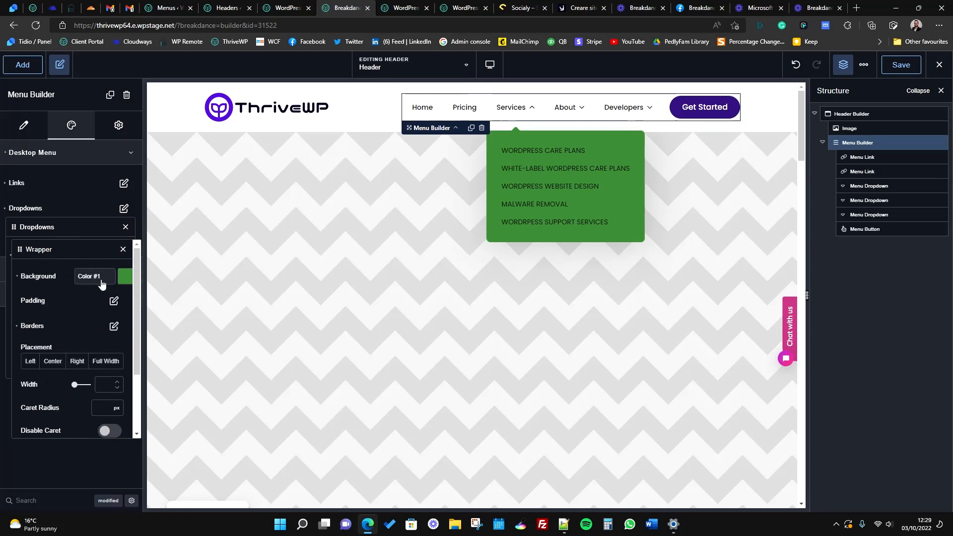
click(125, 276)
drag(90, 334, 3, 298)
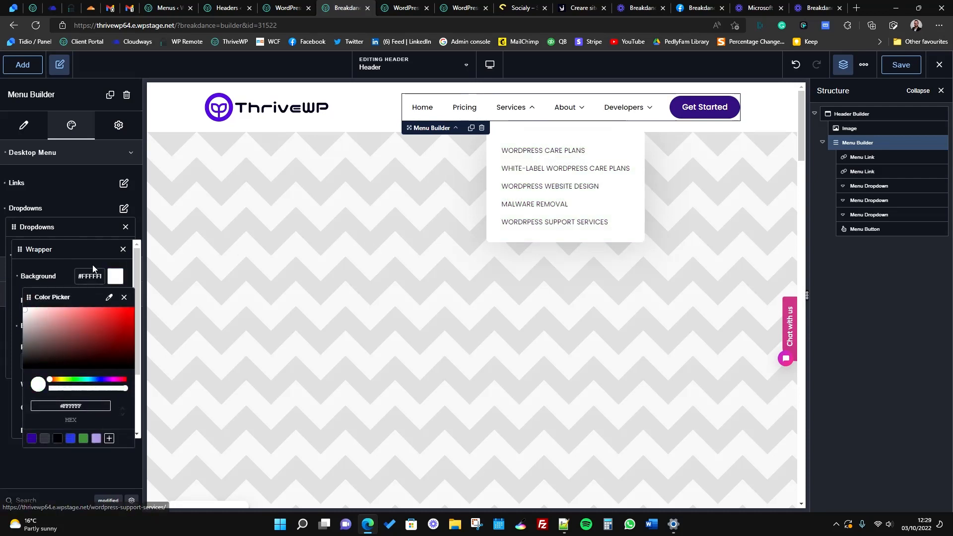
click(123, 250)
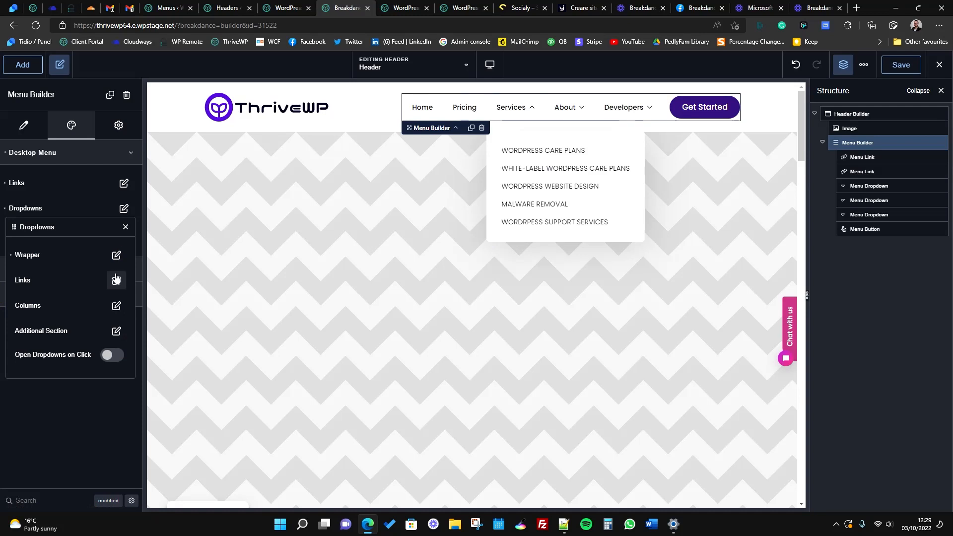
Step: Review the styling options for the dropdown links and the Menu Builder's mobile menu settings
click(116, 281)
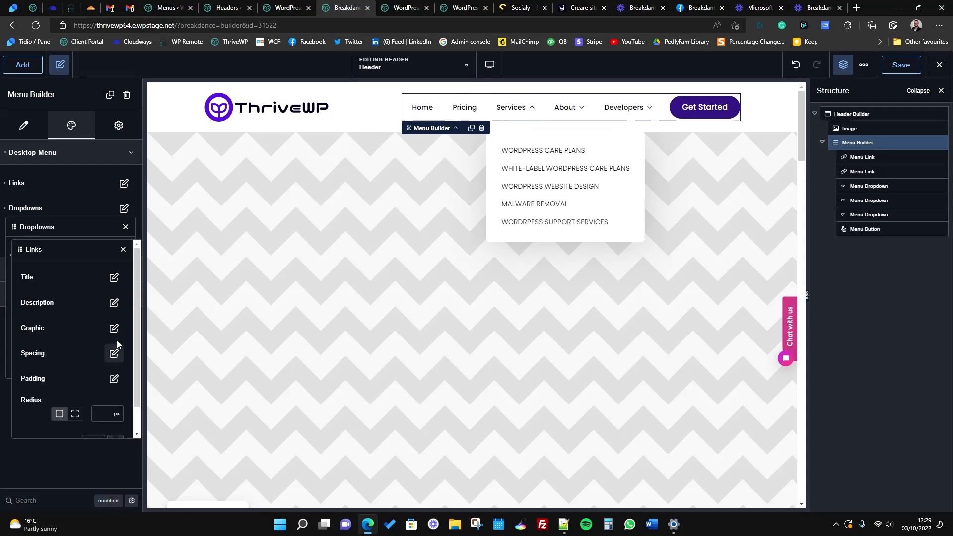
click(123, 249)
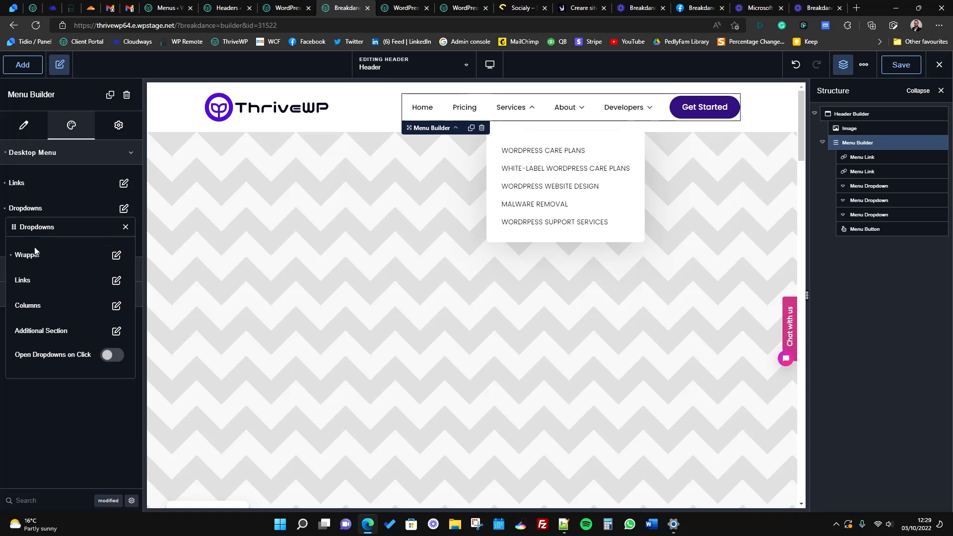
click(125, 226)
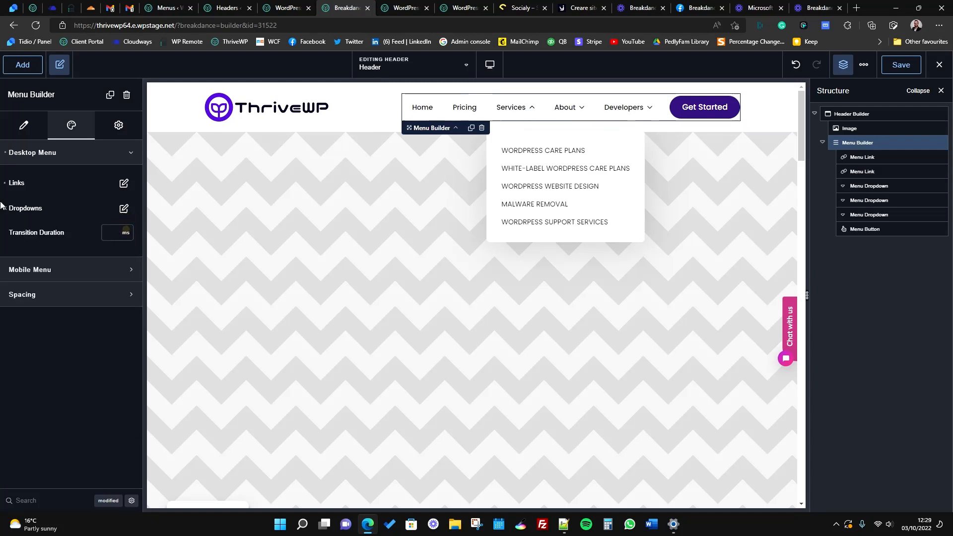
click(43, 268)
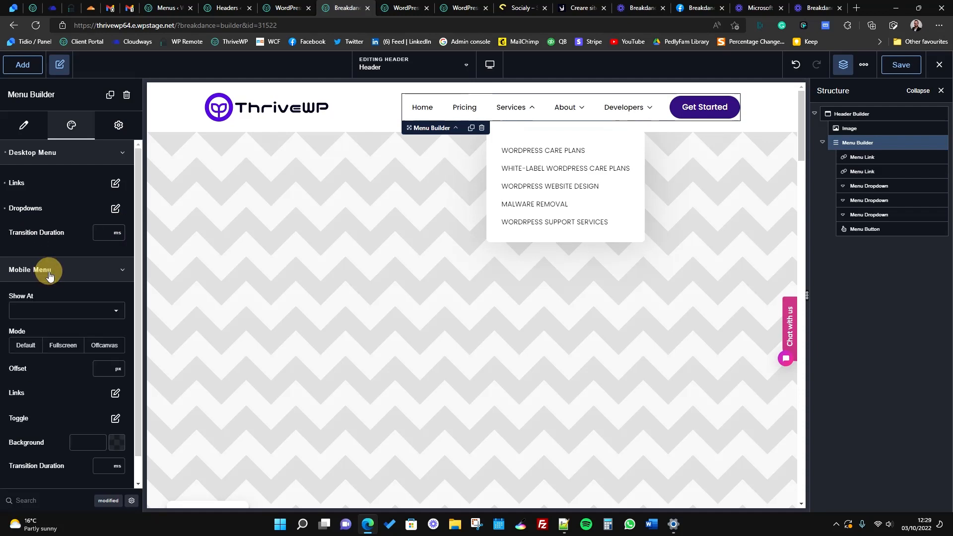
scroll(49, 400, down, 1)
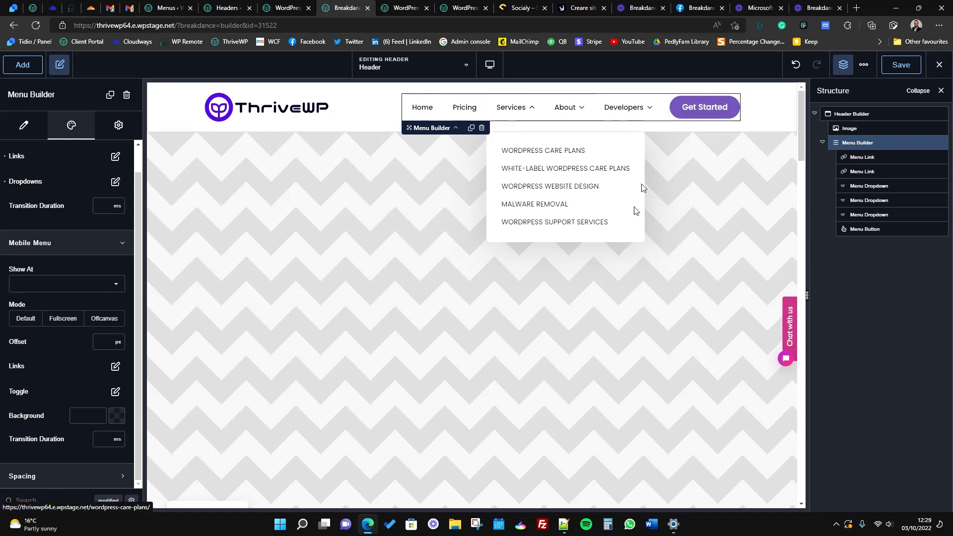
Step: Save the header and preview the Developers and About dropdowns in the builder
click(907, 72)
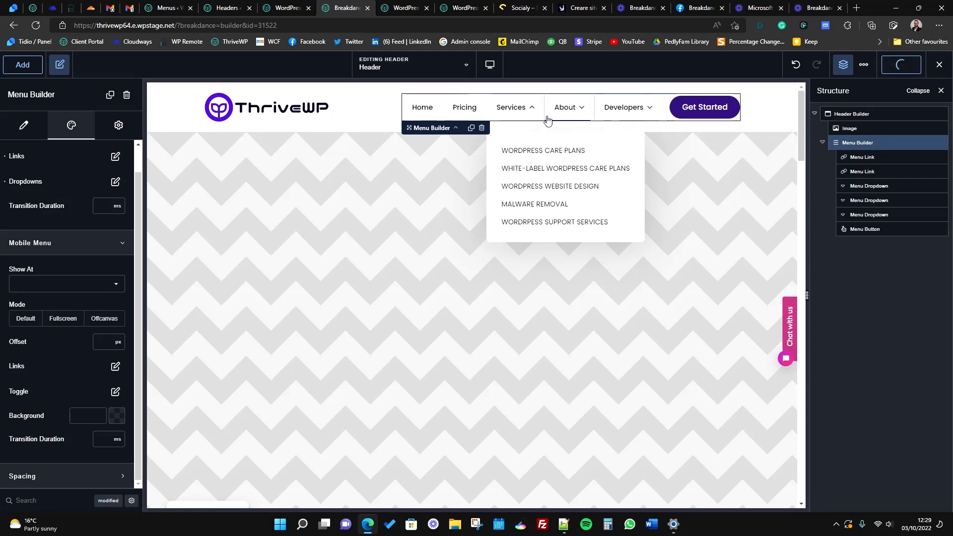
click(629, 116)
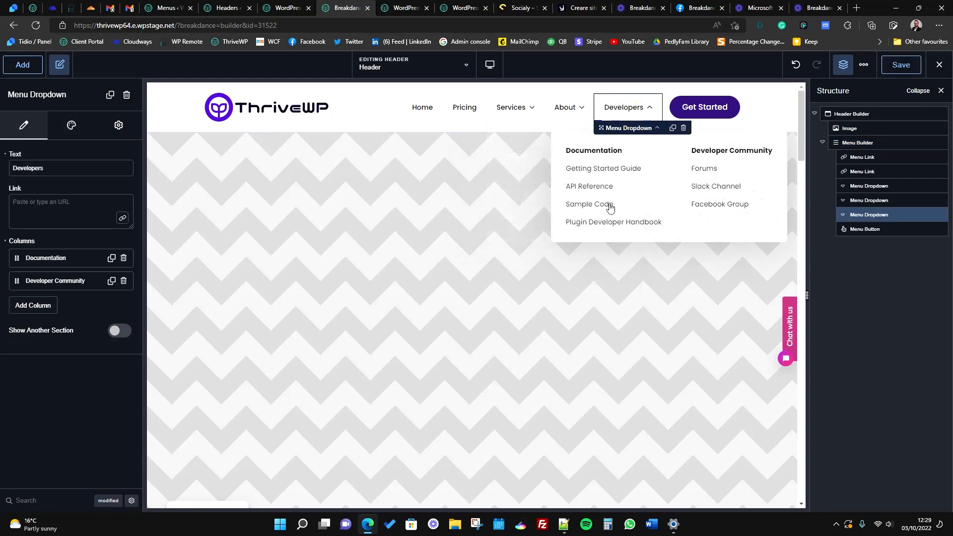
click(563, 109)
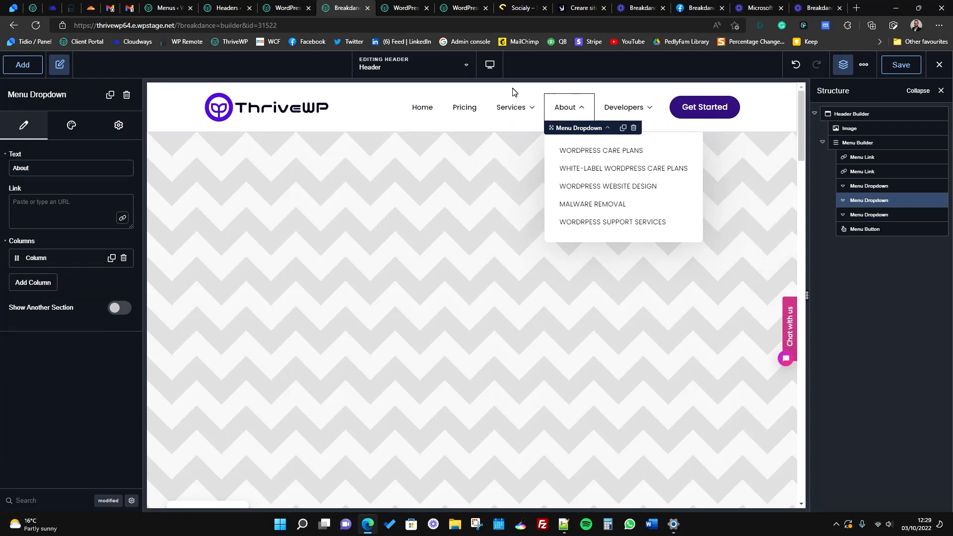
Step: Try a duplicate of the Services dropdown's link column and delete the copy
click(530, 106)
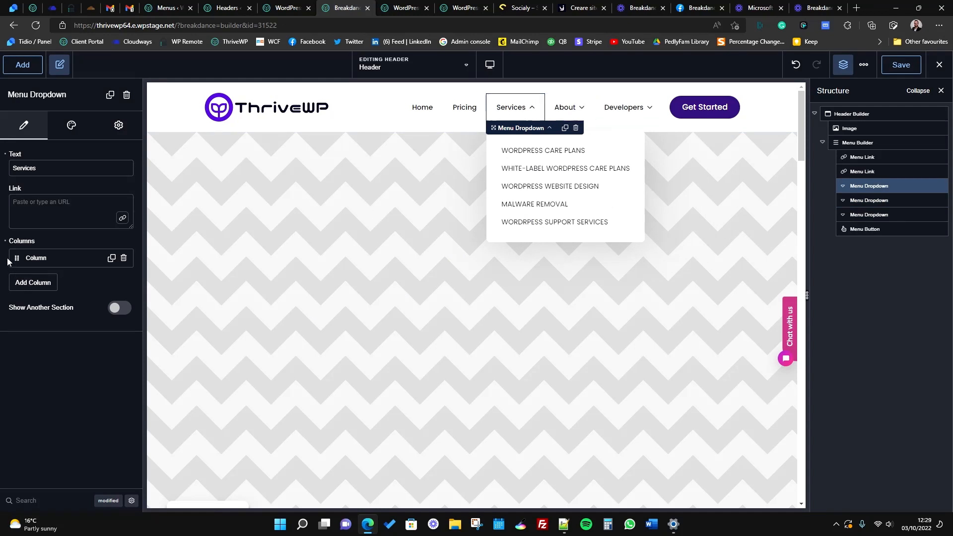
click(111, 258)
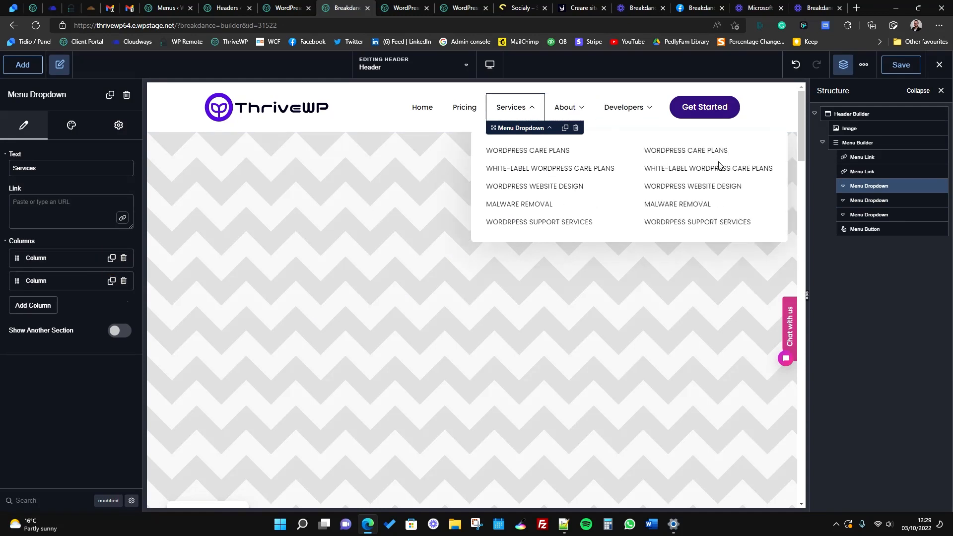
click(124, 281)
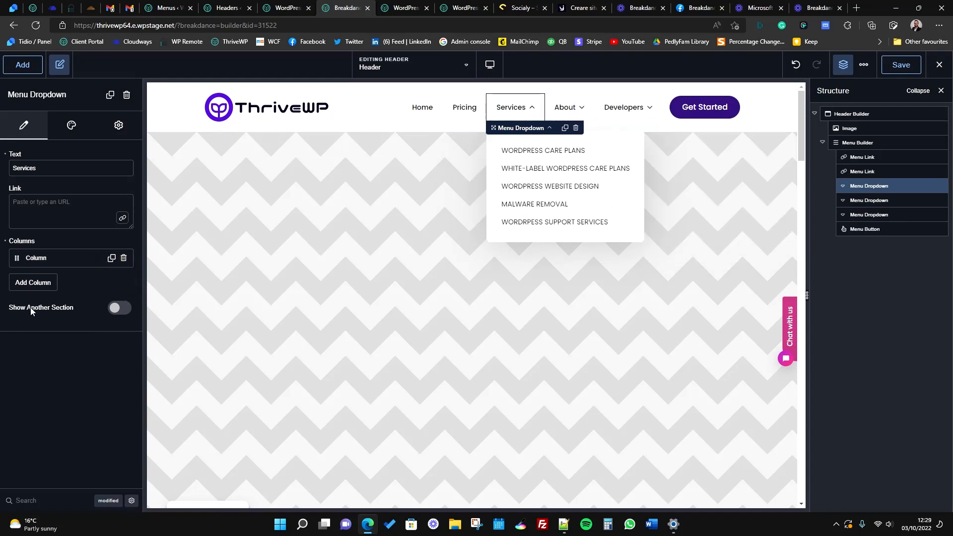
Step: Show another section in the Services dropdown and add a column titled "Title" to it
click(119, 307)
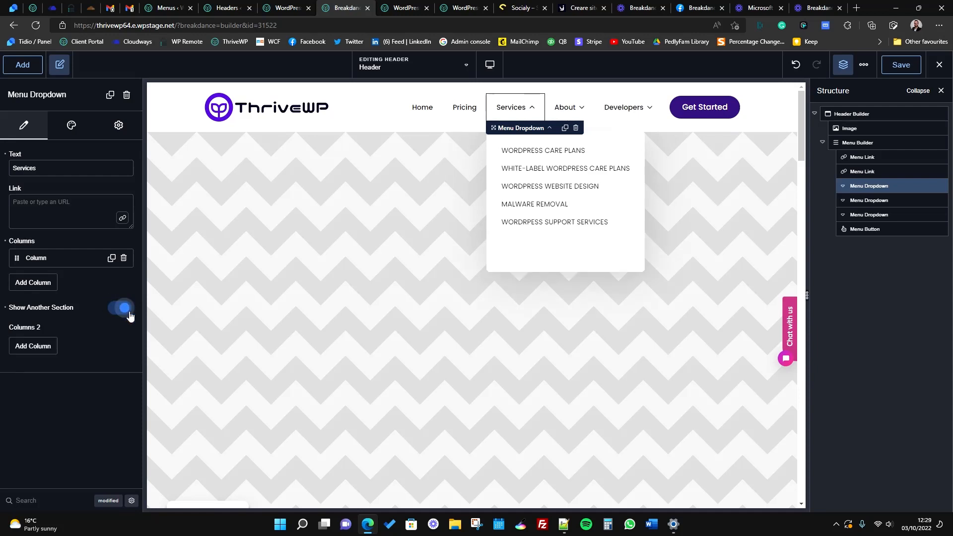
click(33, 346)
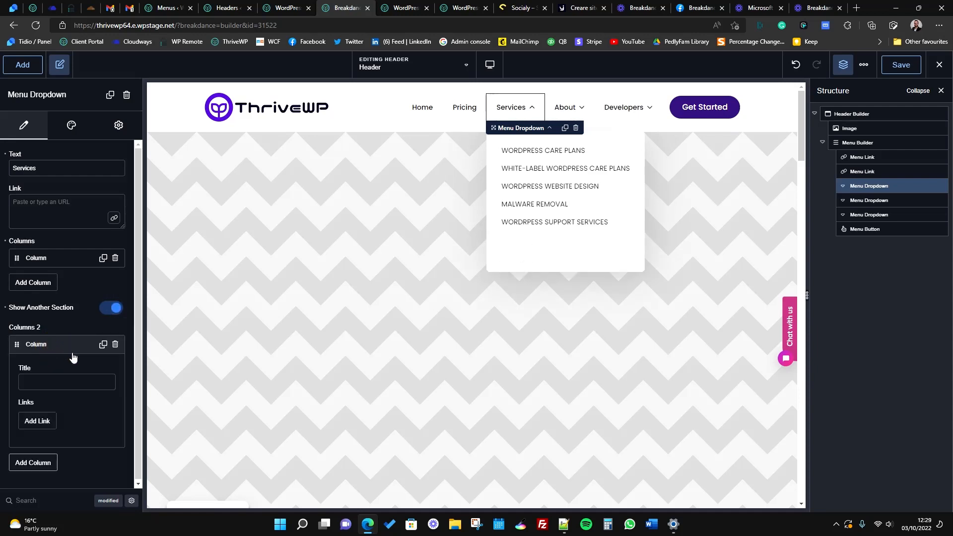
text(Title)
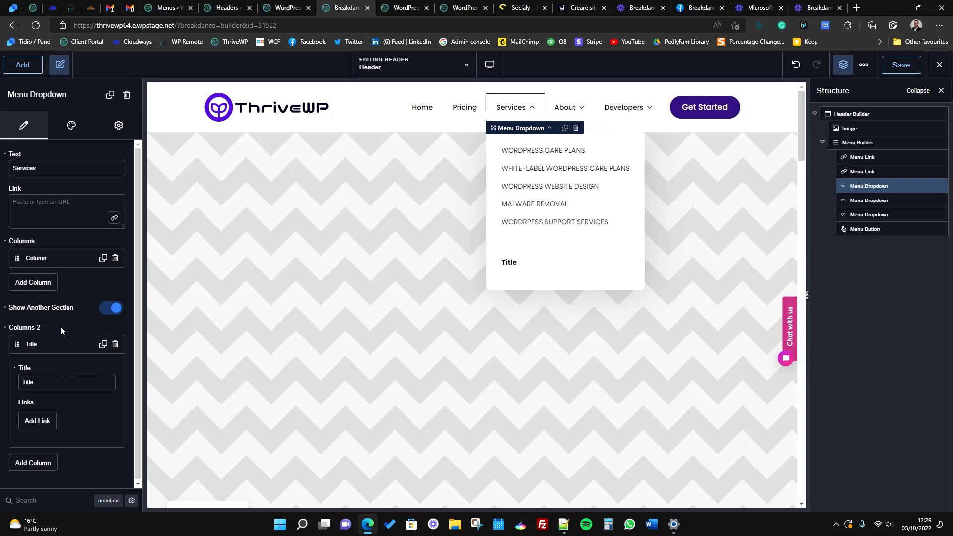
Step: Duplicate the "Title" column in the Services dropdown's second section, and delete both of that section's columns
click(103, 344)
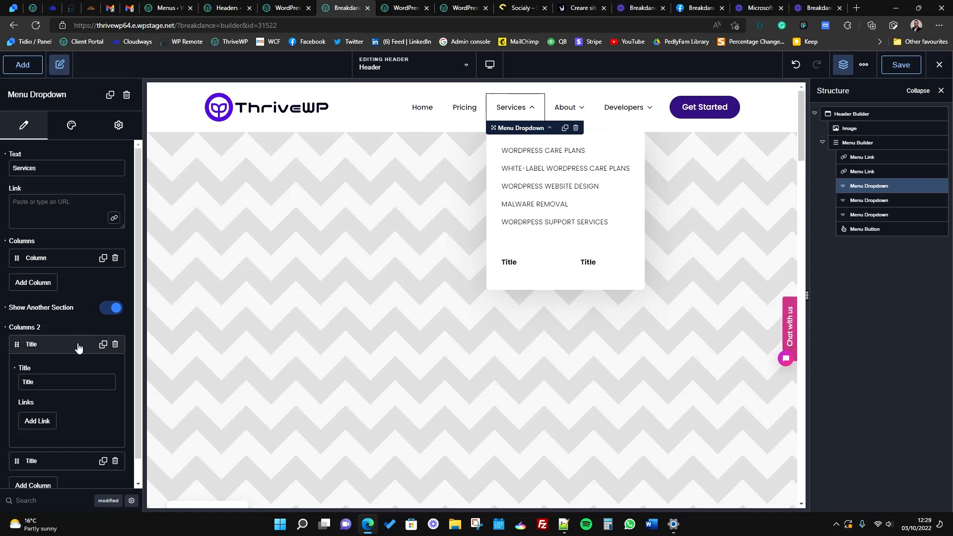
click(115, 344)
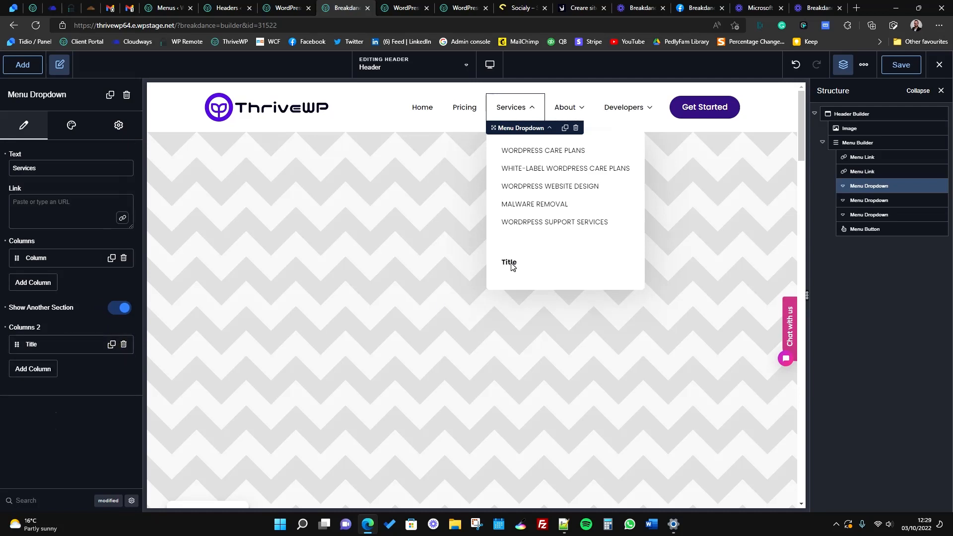
click(124, 345)
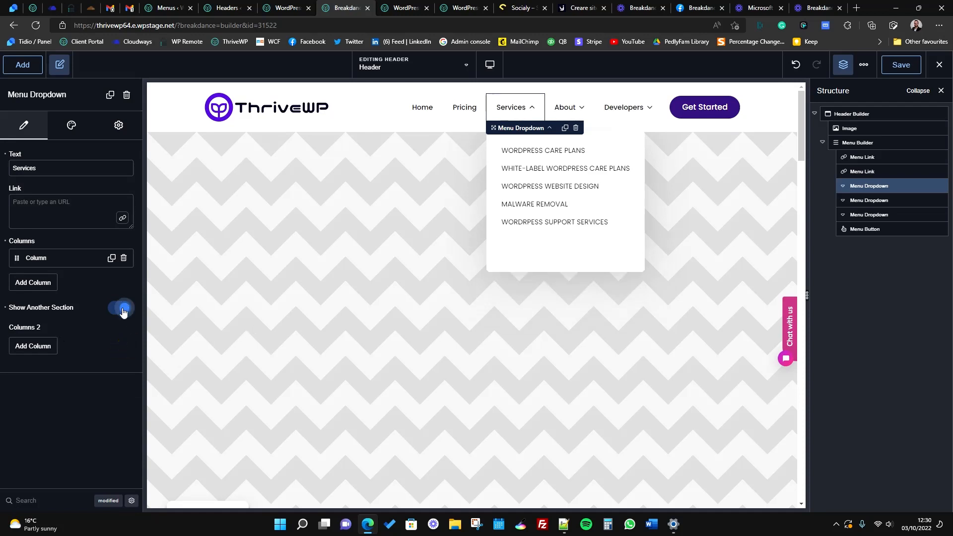
Step: Turn off the additional section in the Services dropdown and save the header
click(124, 308)
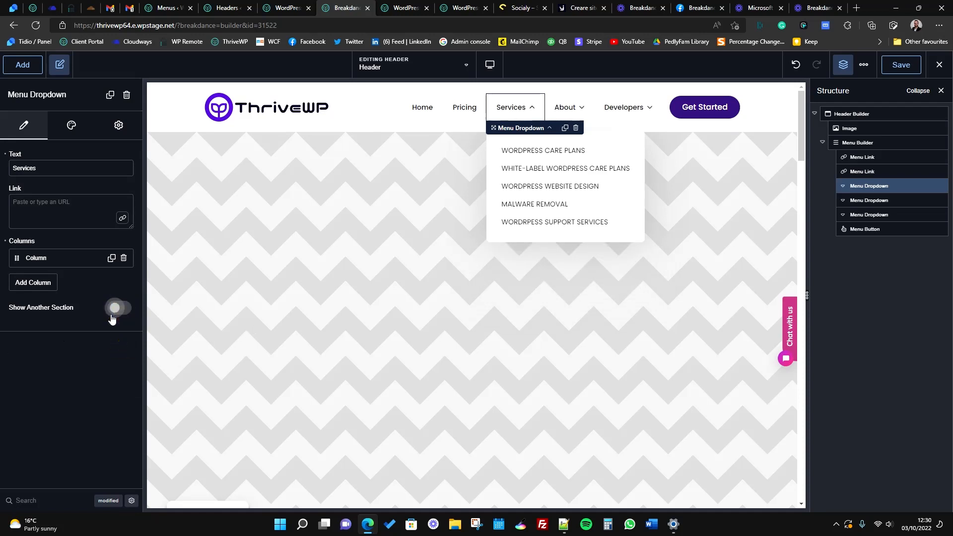
click(910, 70)
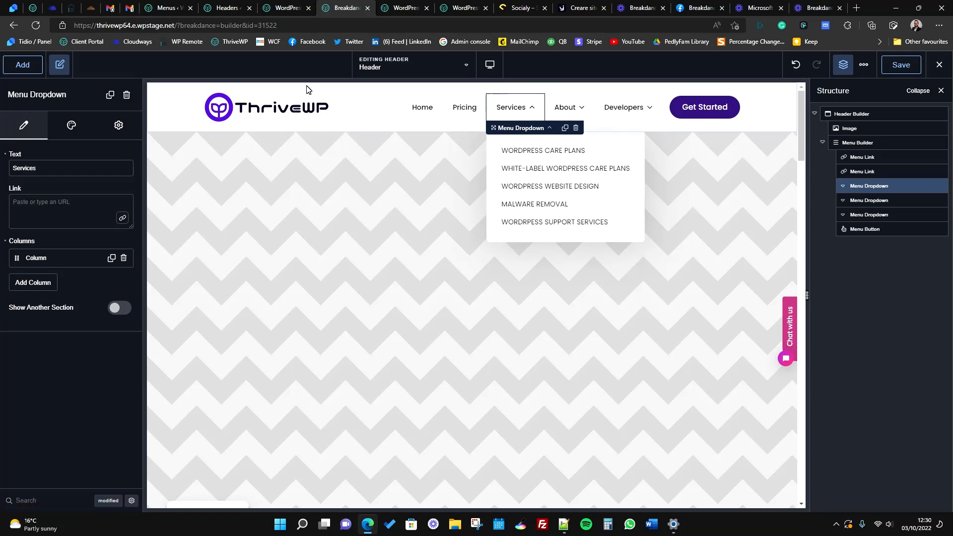
Step: Add a second Header Builder element below the existing header
click(22, 64)
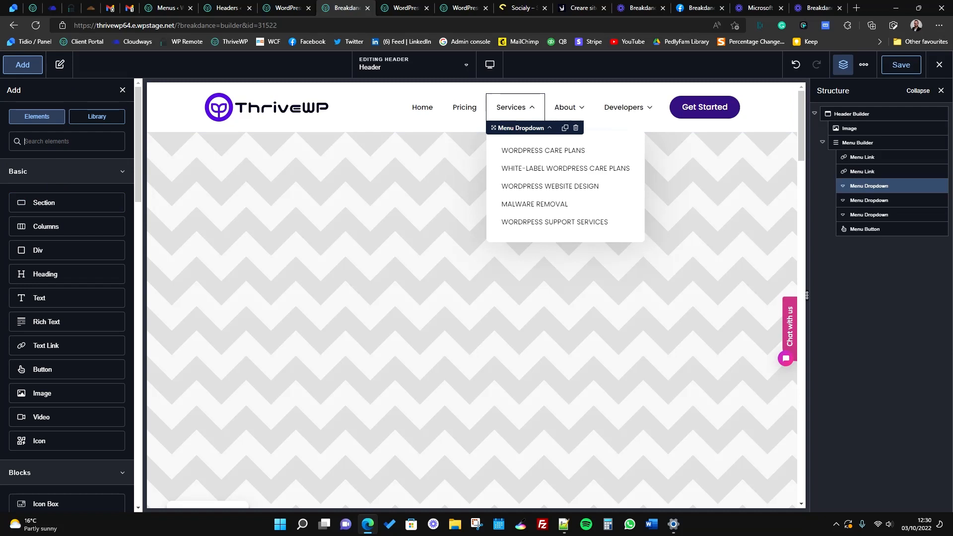
text(head)
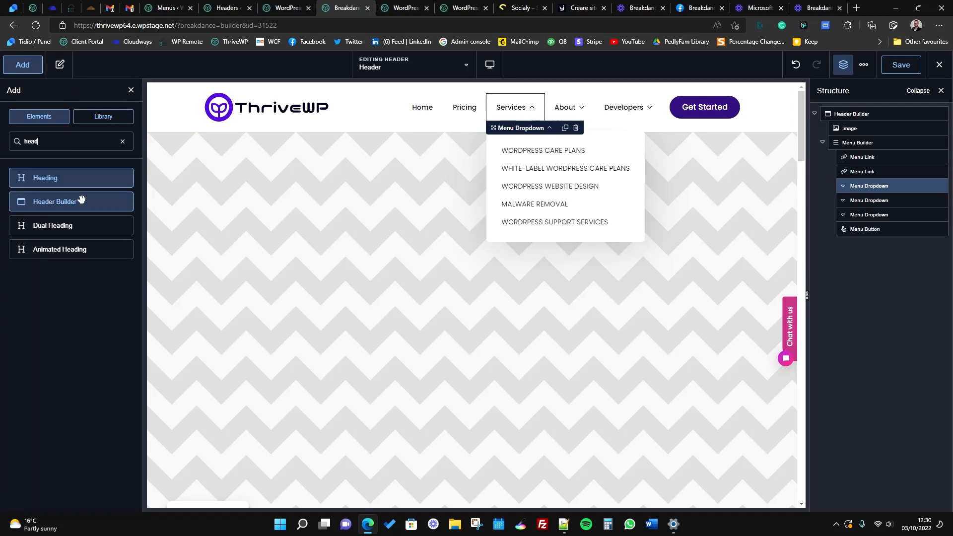
click(64, 201)
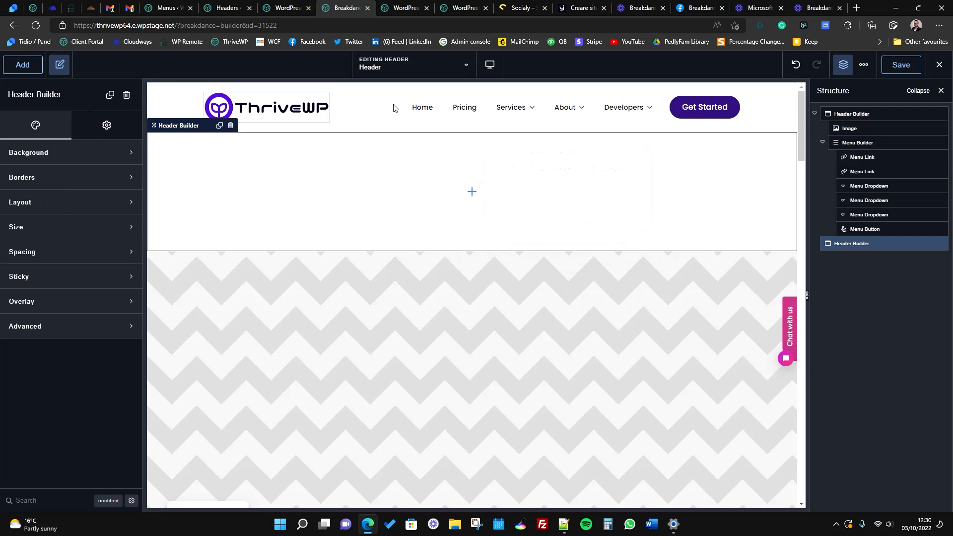
Step: Add an Image element and a Menu Builder element to the second Header Builder
click(19, 74)
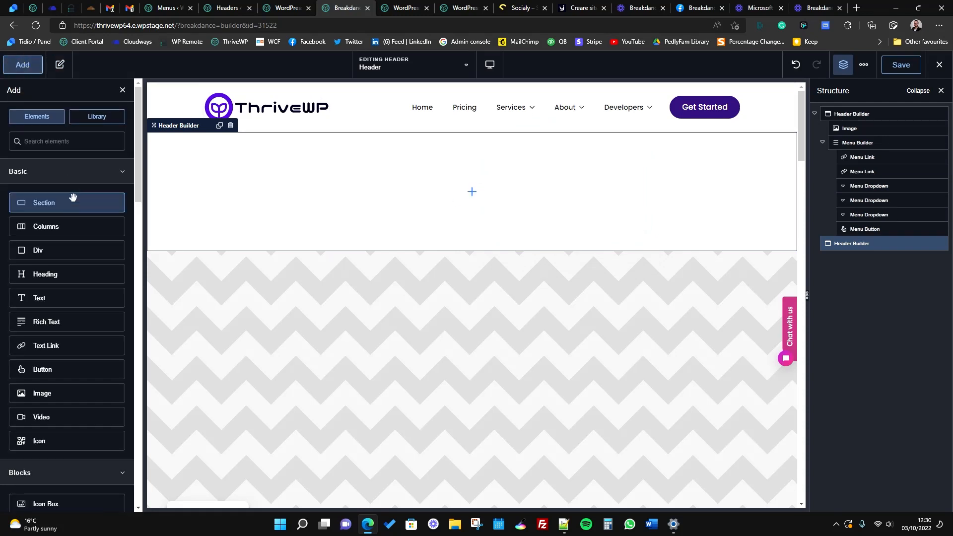
text(image)
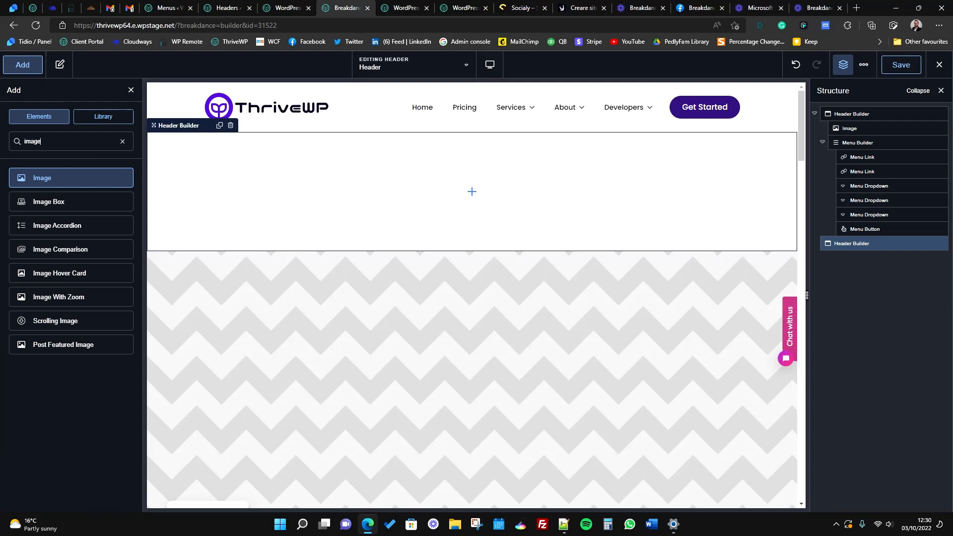
click(94, 173)
click(22, 72)
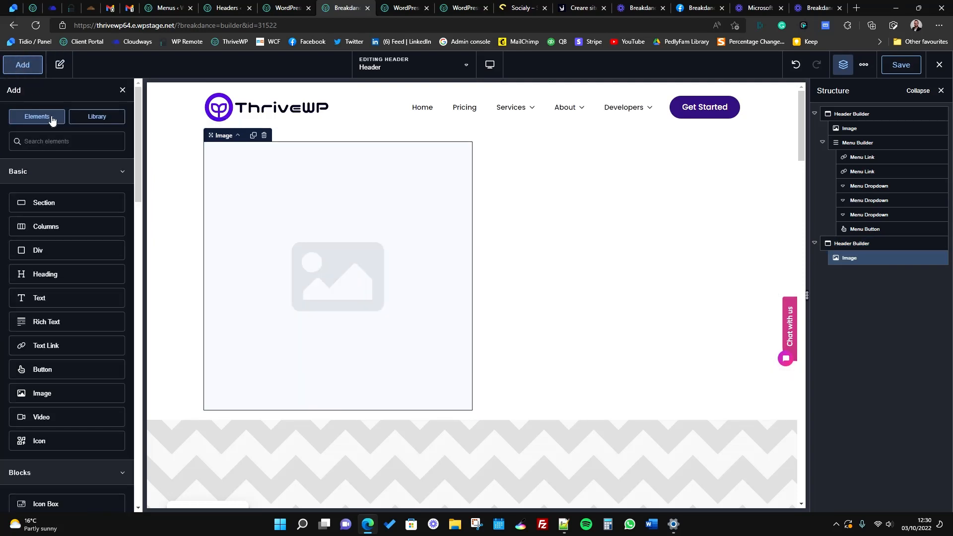
text(menu)
click(63, 179)
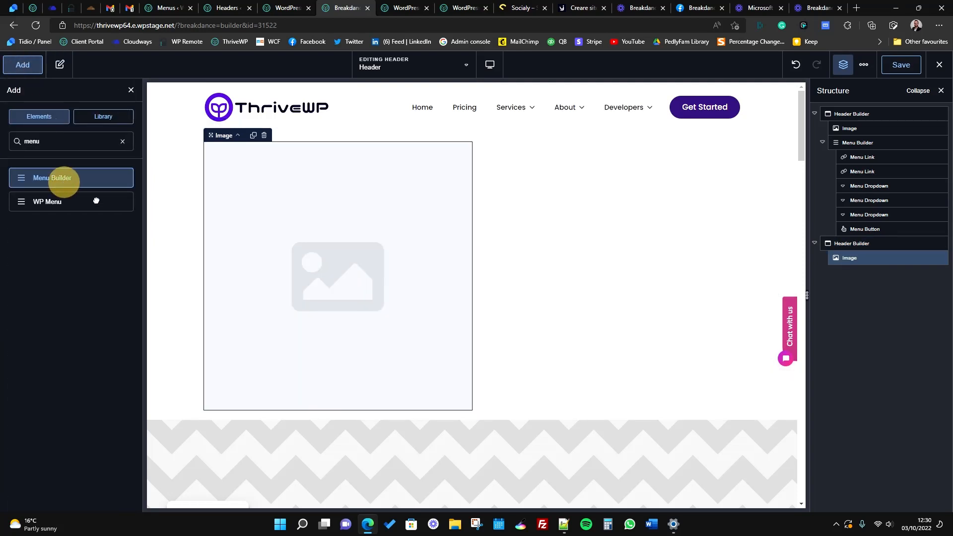
Step: Set the second header's image to logo-dark-new-new.png from the media library
click(373, 285)
click(78, 189)
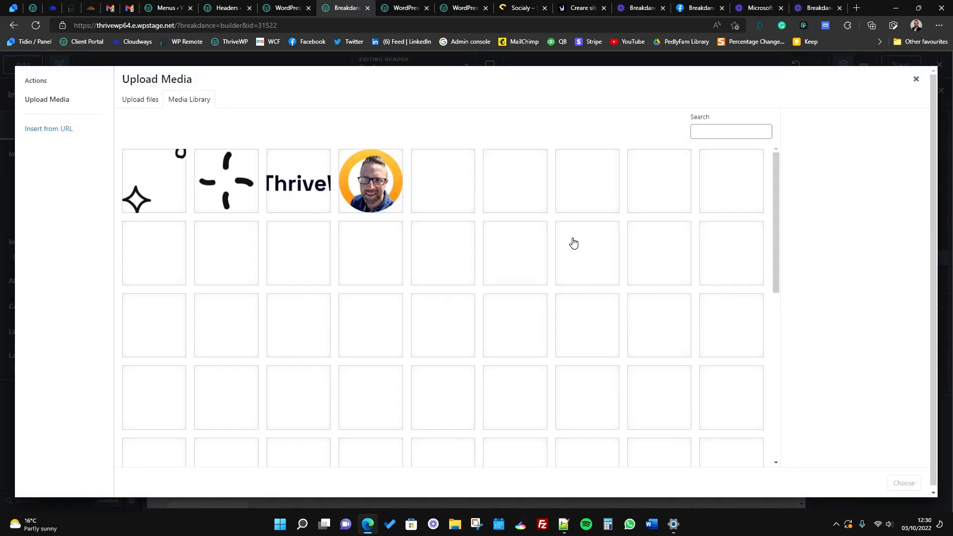
click(573, 191)
click(667, 190)
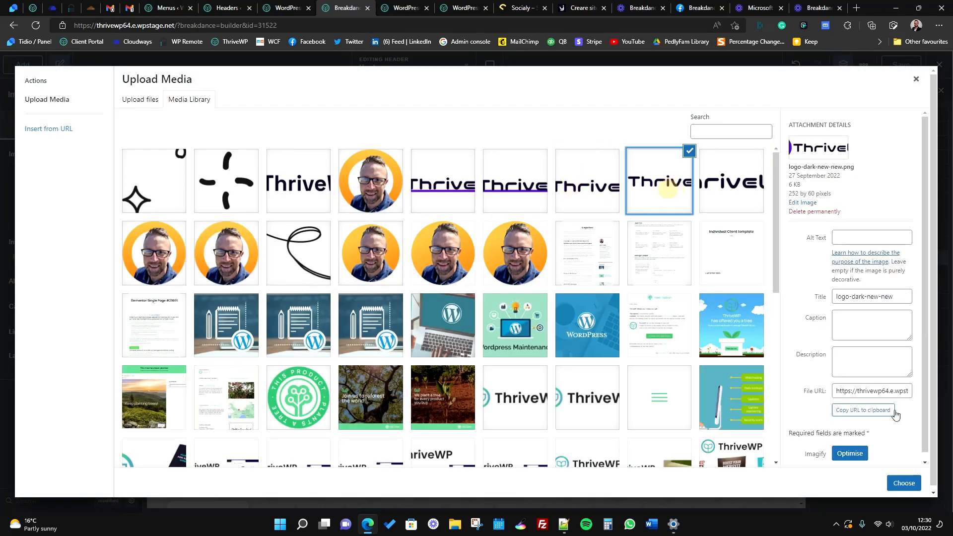
click(904, 483)
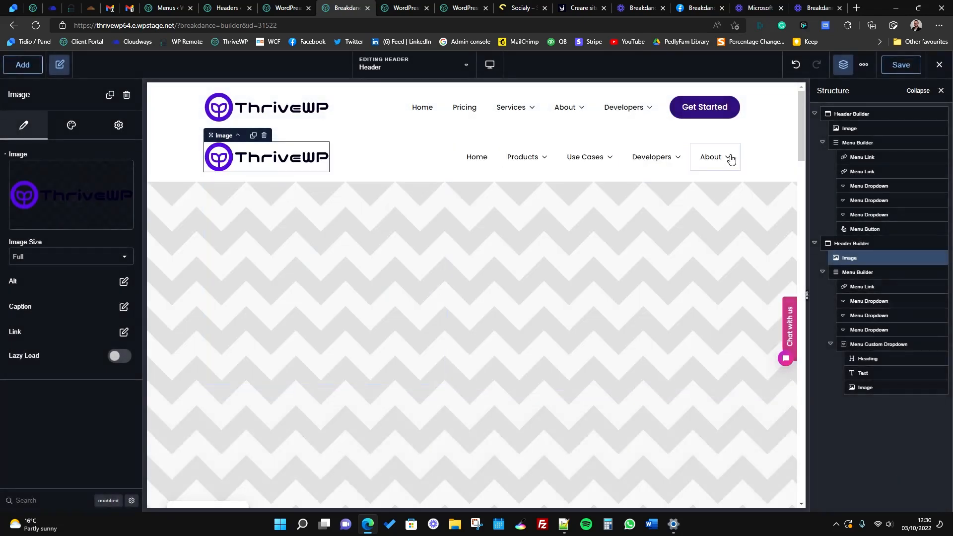
Step: Preview the Home link and the Products, Use Cases, Developers and About dropdowns in the second header's default menu
click(525, 157)
click(712, 157)
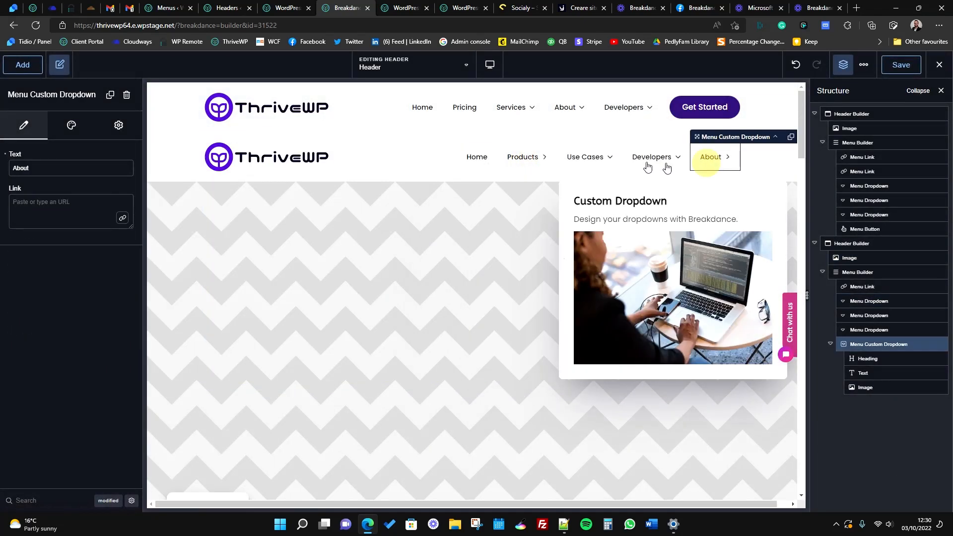
click(586, 158)
click(478, 159)
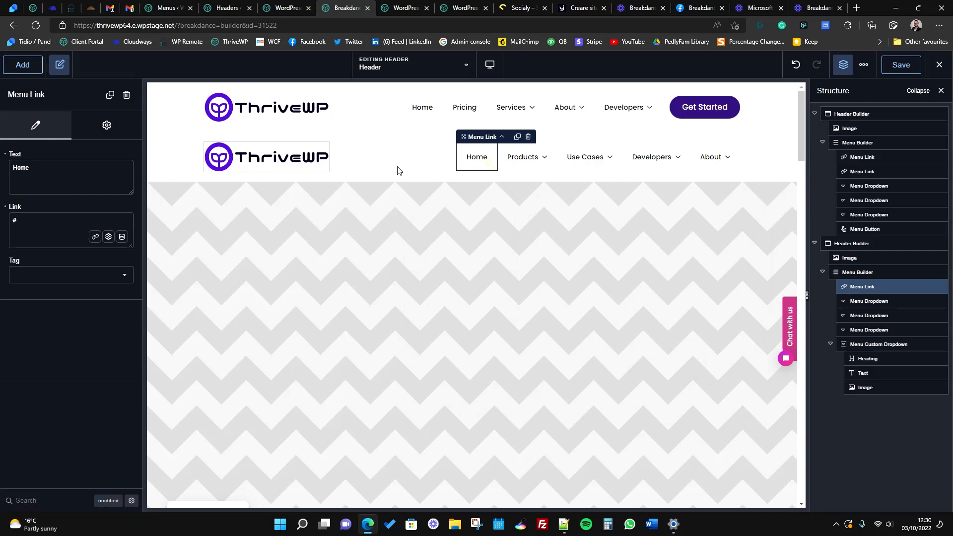
click(730, 160)
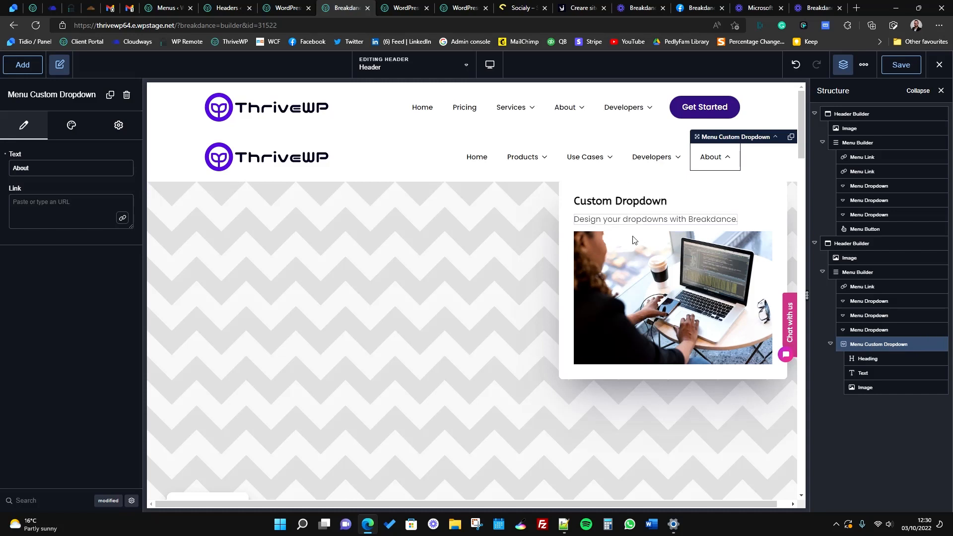
click(650, 157)
click(583, 157)
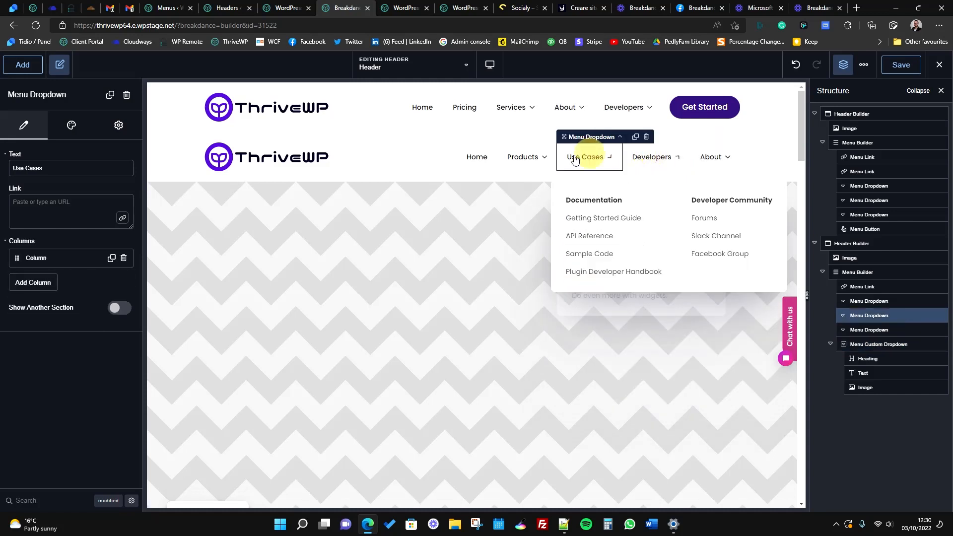
click(523, 157)
click(474, 157)
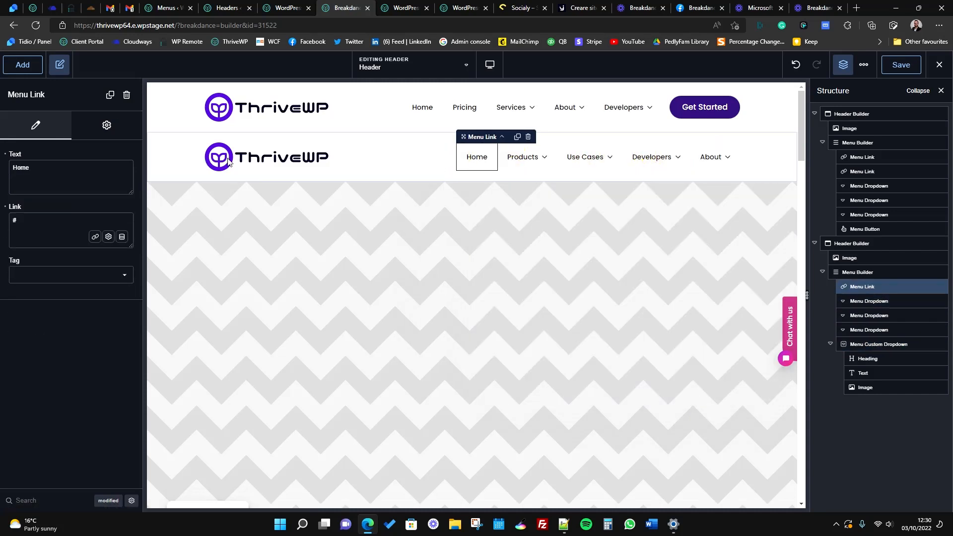
Step: Delete the second Header Builder together with its image and menu
click(635, 140)
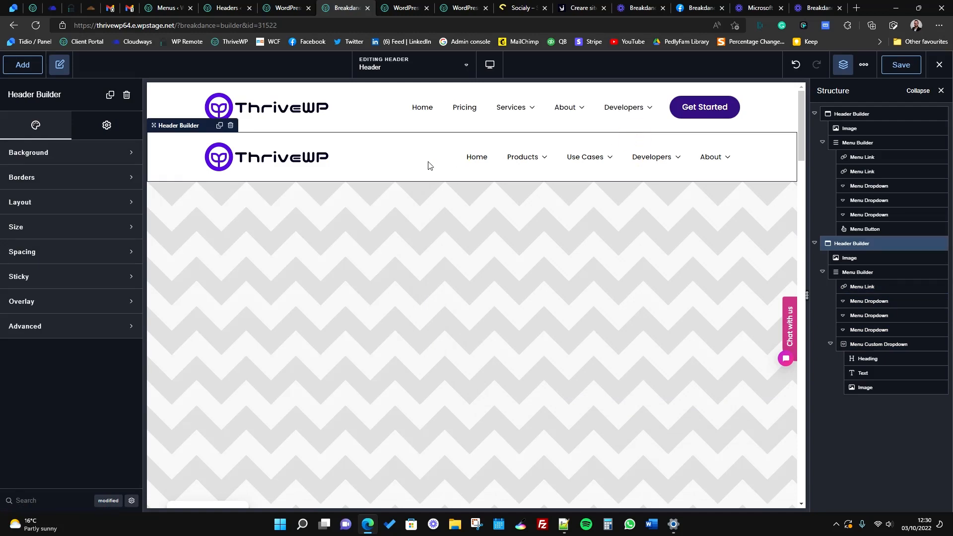
right_click(397, 147)
click(433, 220)
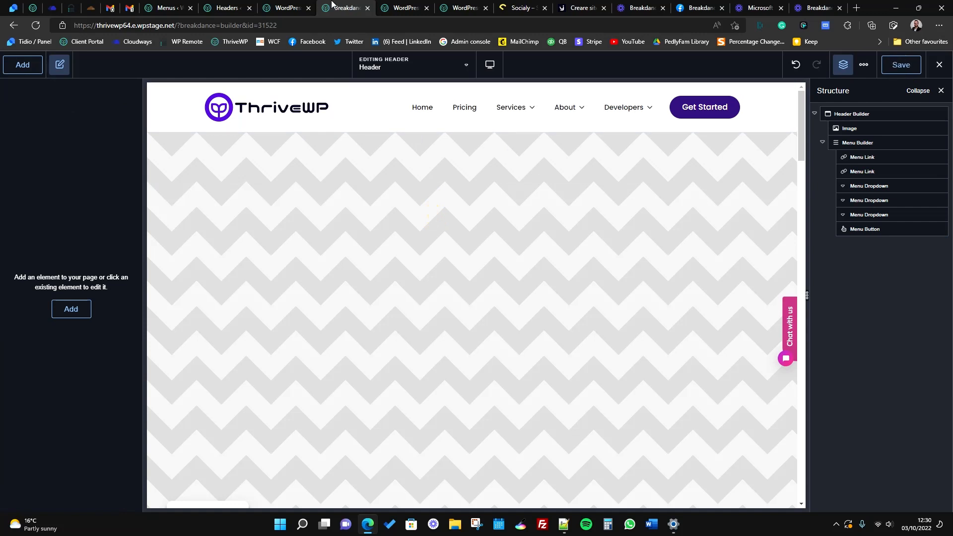
Step: Exit the header builder to the WordPress admin and open Breakdance's Footers page
click(938, 65)
click(911, 92)
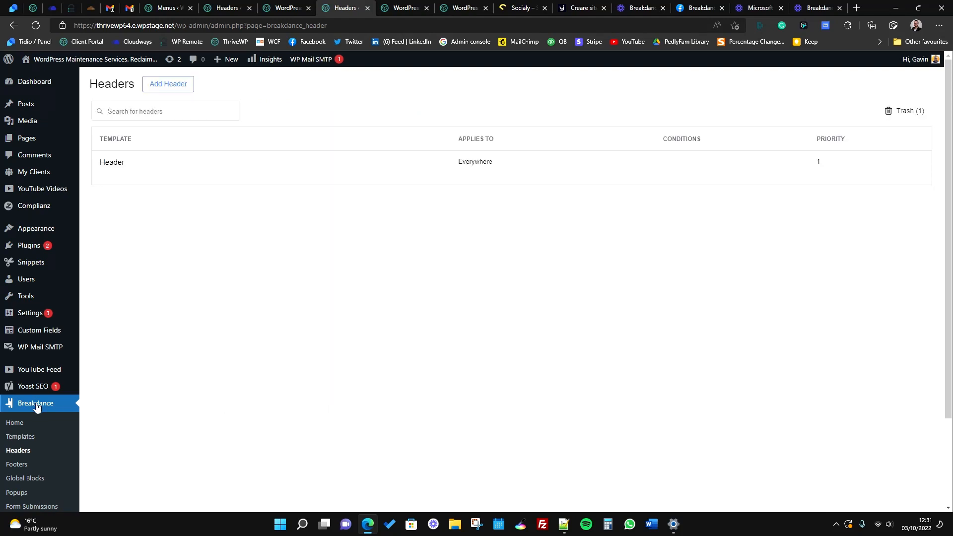
scroll(36, 407, down, 3)
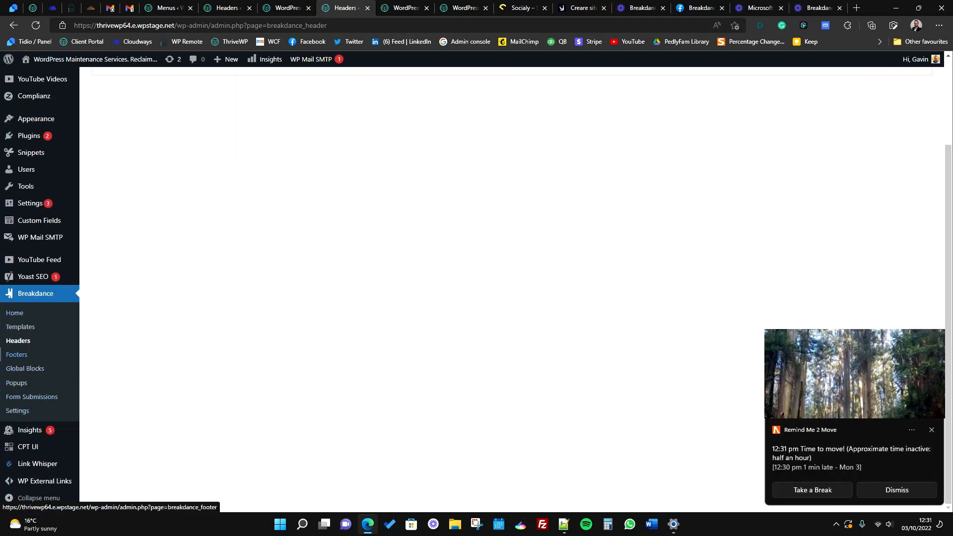
click(19, 355)
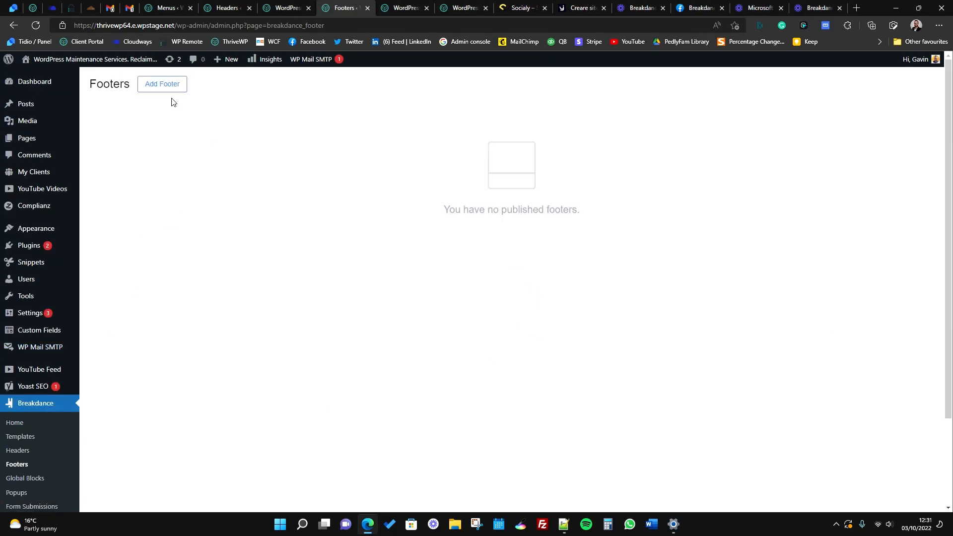
Step: Create a footer template titled "Footer" with the location Everywhere and open it for editing in Breakdance
click(162, 85)
text(Footer)
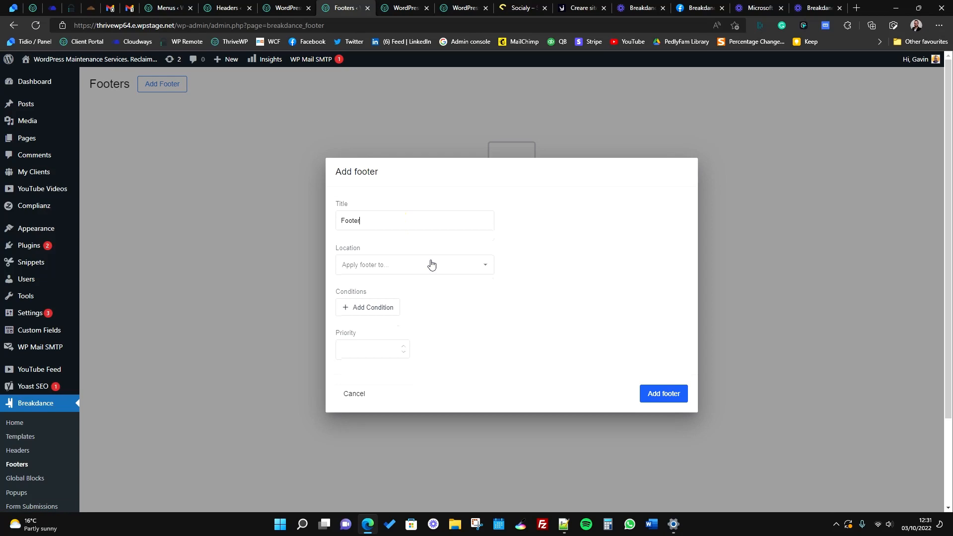
click(431, 264)
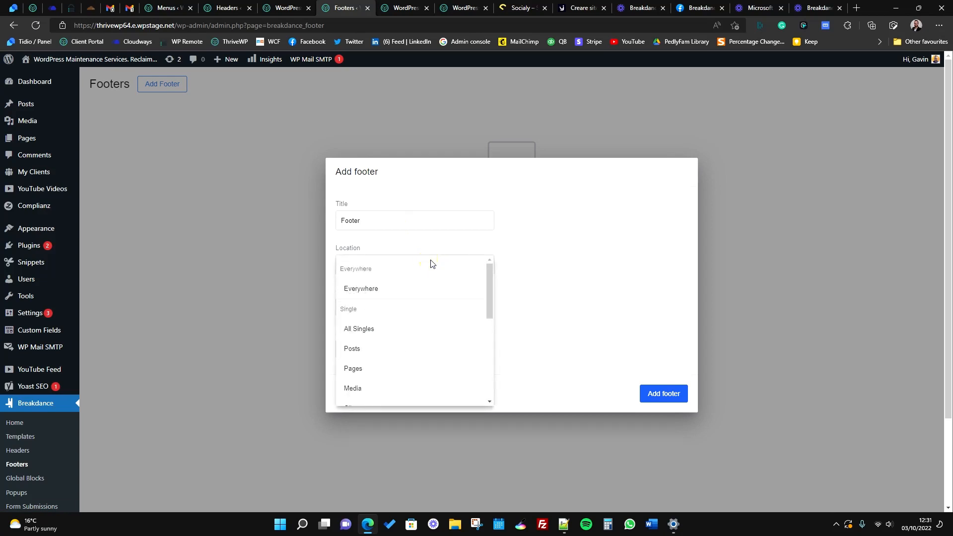
scroll(411, 346, down, 3)
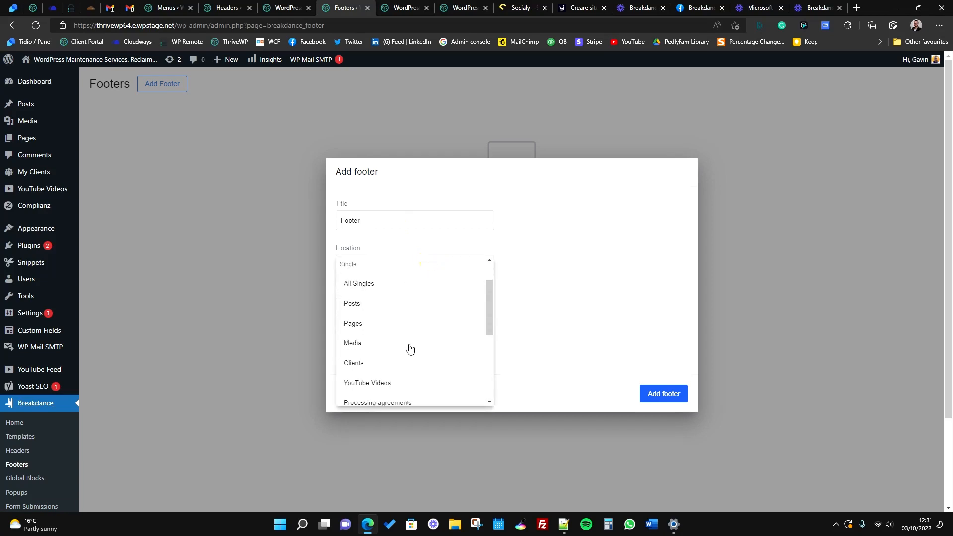
scroll(418, 338, up, 3)
click(391, 297)
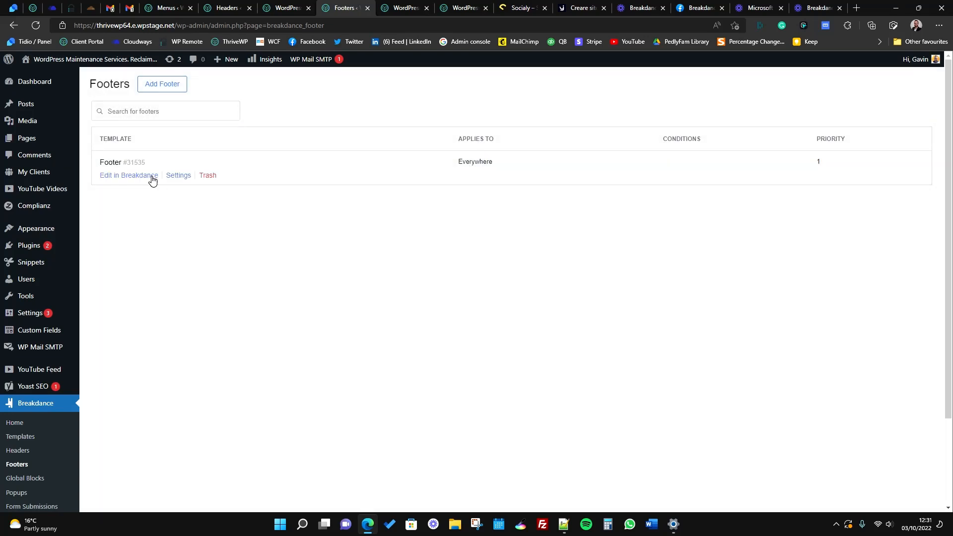
click(143, 179)
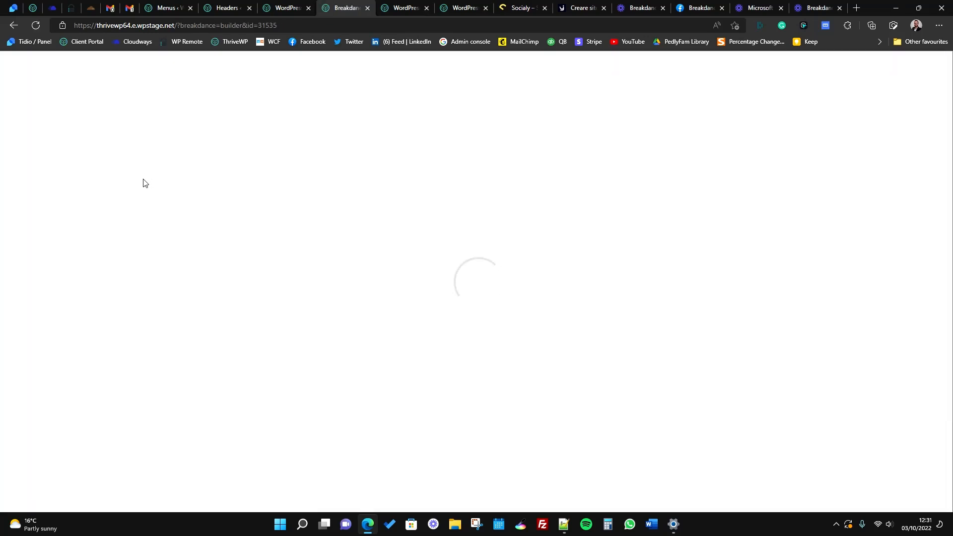
Step: Examine the layout, link columns, newsletter form and badges of the footer on the live thrivewp.com homepage
click(385, 6)
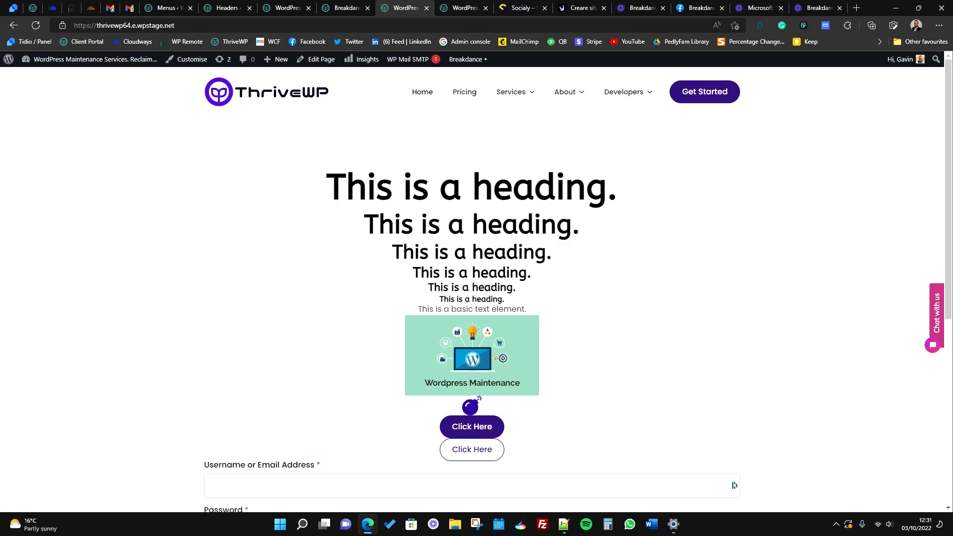
click(288, 7)
scroll(334, 168, down, 4)
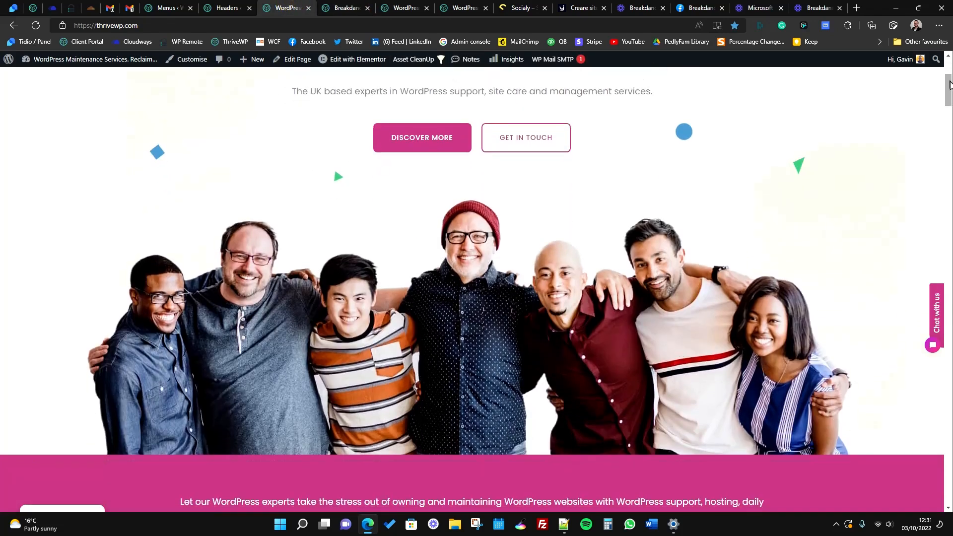
scroll(333, 168, down, 15)
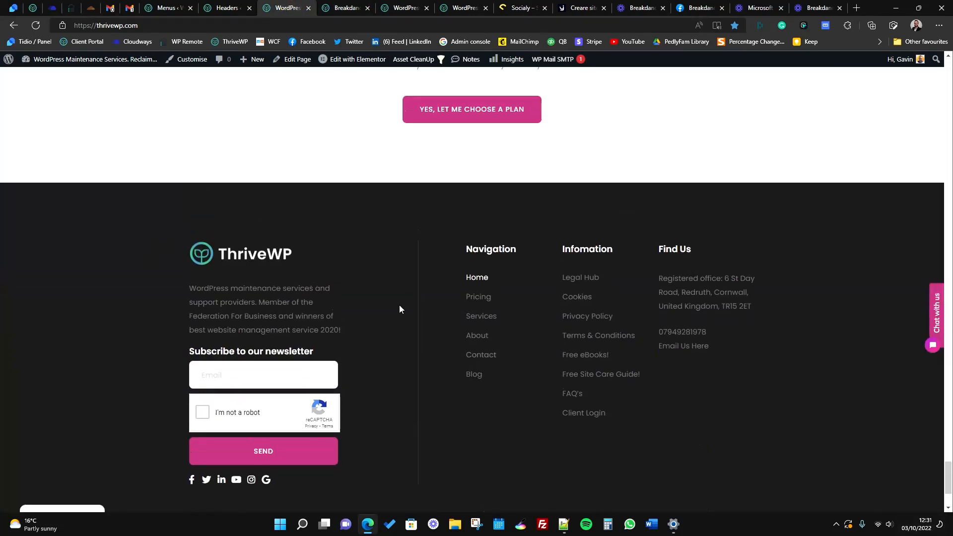
scroll(400, 308, down, 3)
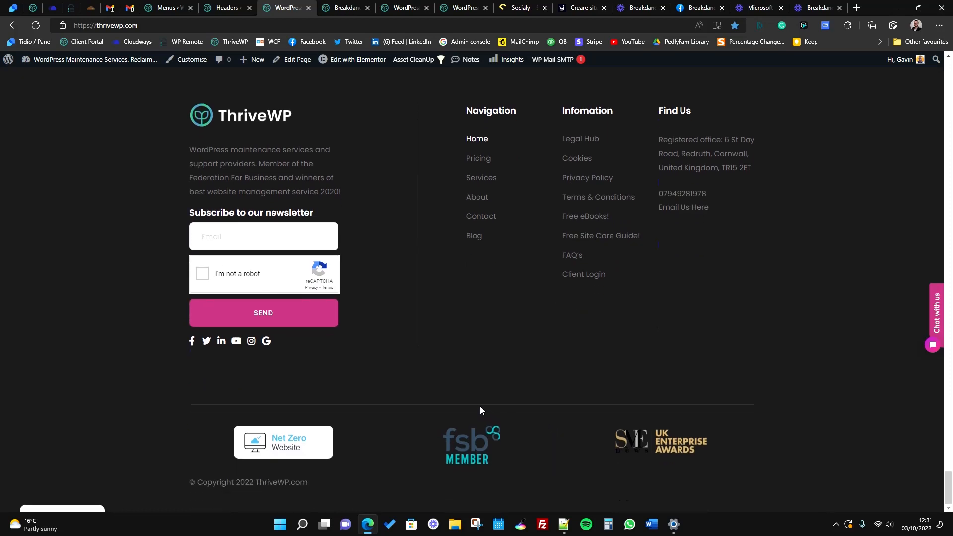
scroll(476, 406, up, 1)
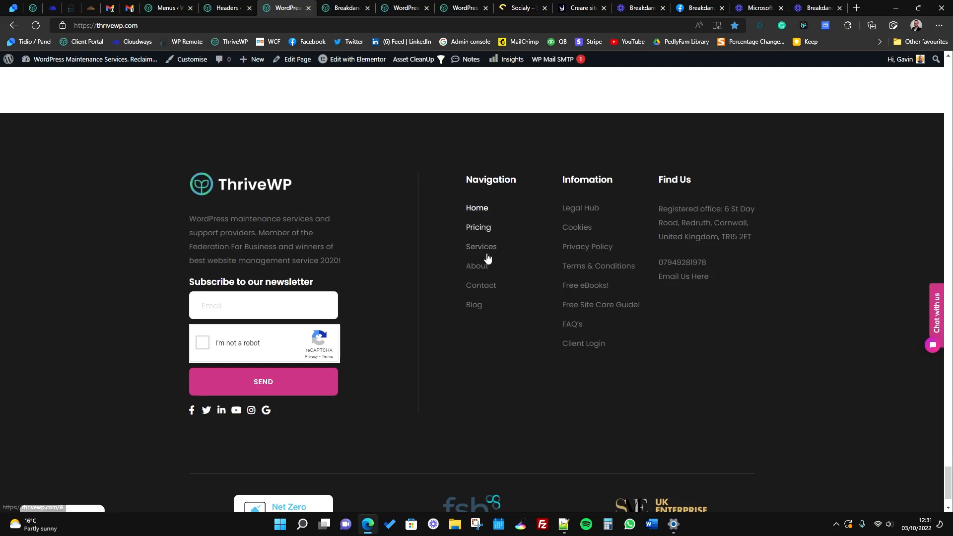
Step: Return to the Breakdance footer template and add a Section to the empty canvas
click(349, 8)
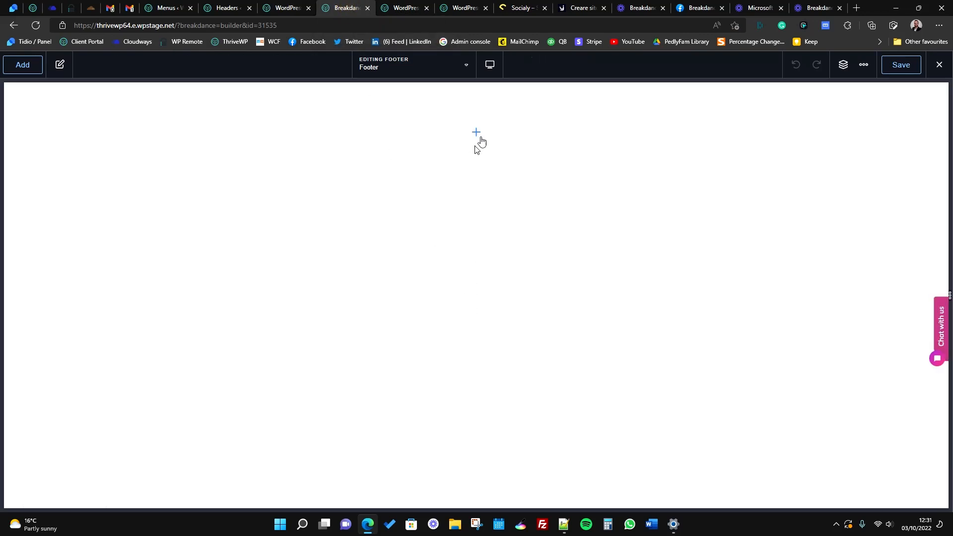
click(22, 65)
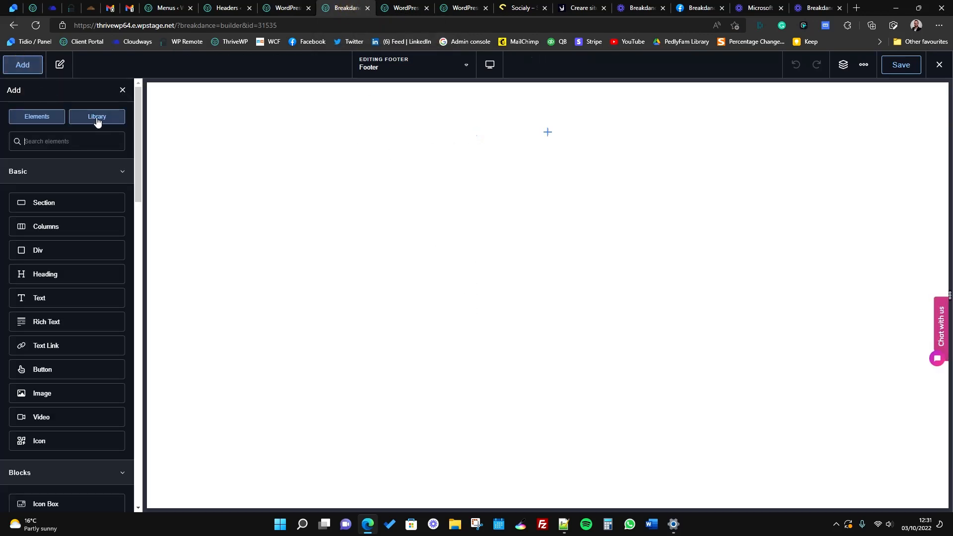
text(foo)
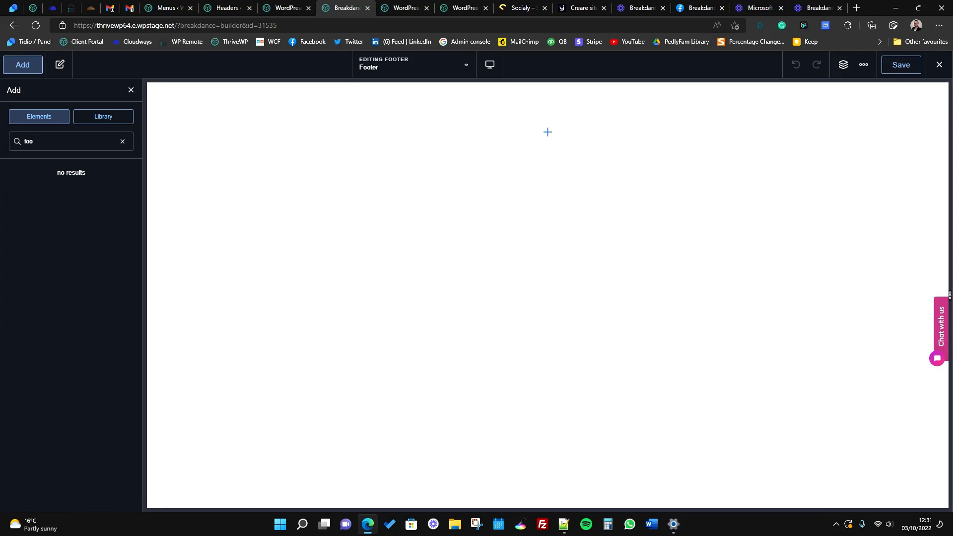
key(ctrl+a)
key(BackSpace)
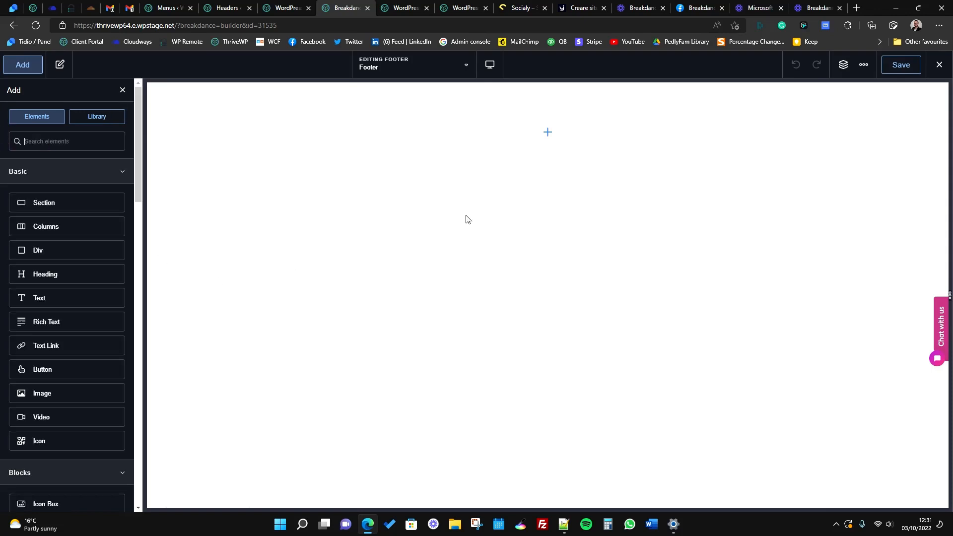
click(50, 204)
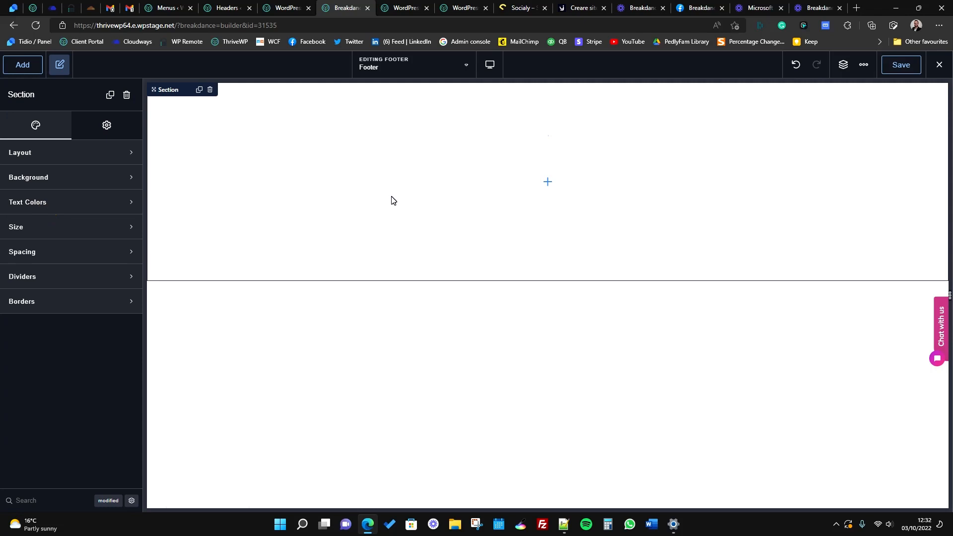
Step: Check the live site's footer layout for reference and place two Divs inside the footer section
click(287, 8)
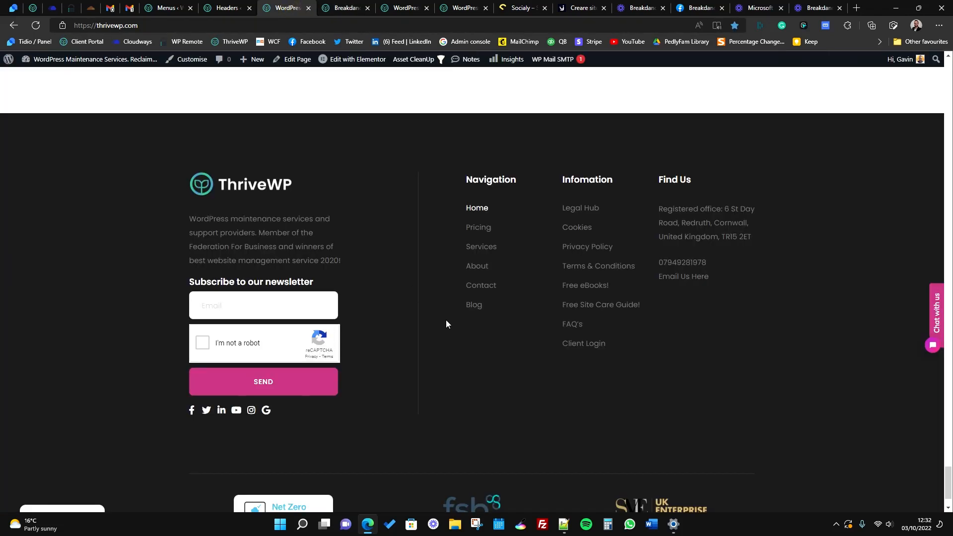
scroll(446, 323, up, 1)
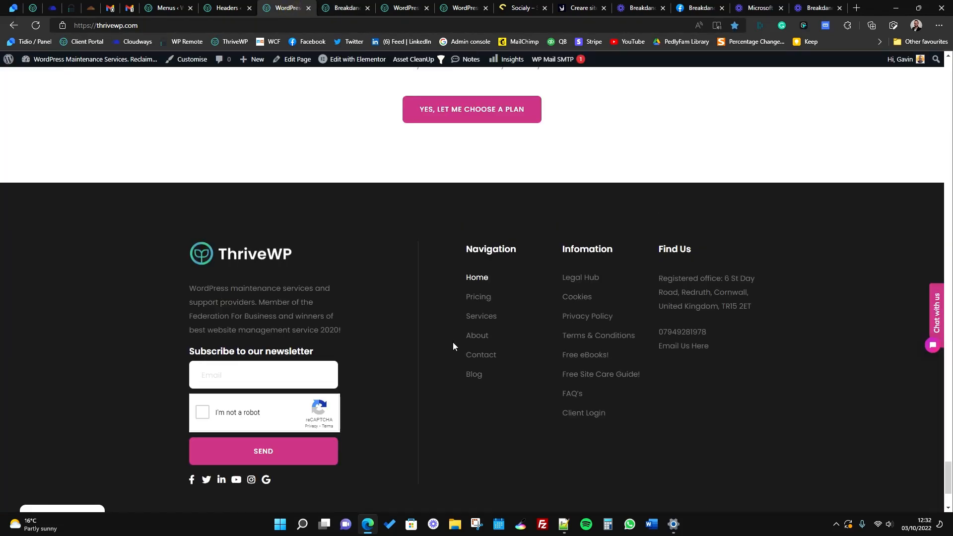
scroll(454, 341, down, 1)
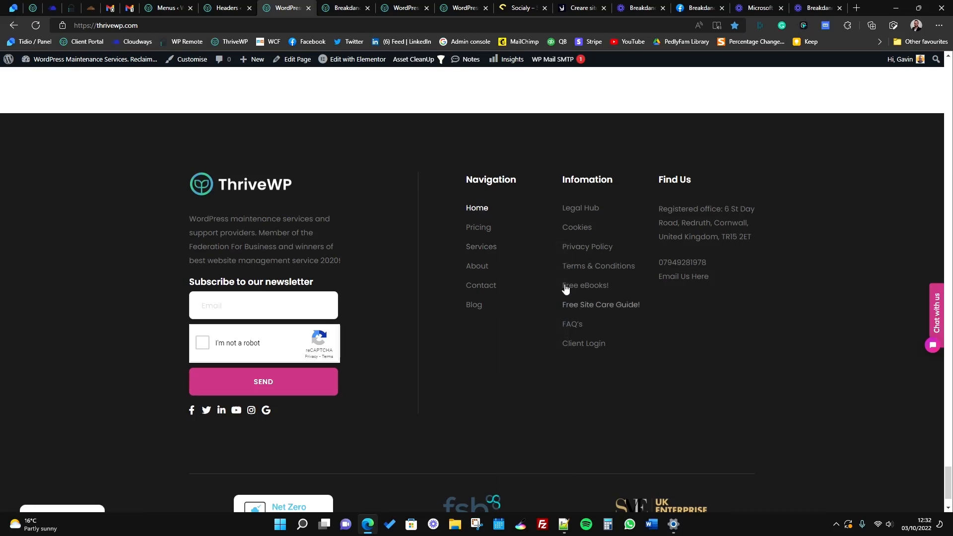
click(348, 8)
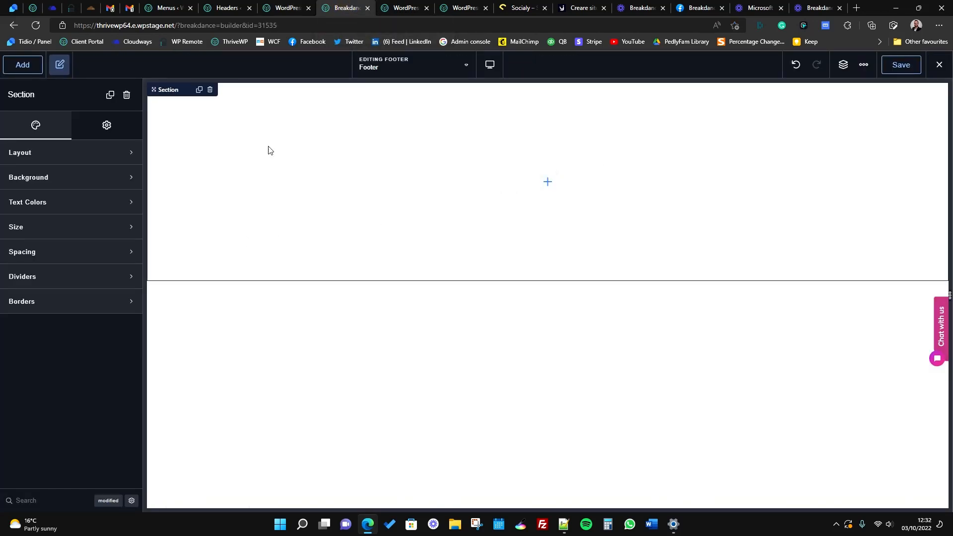
click(280, 8)
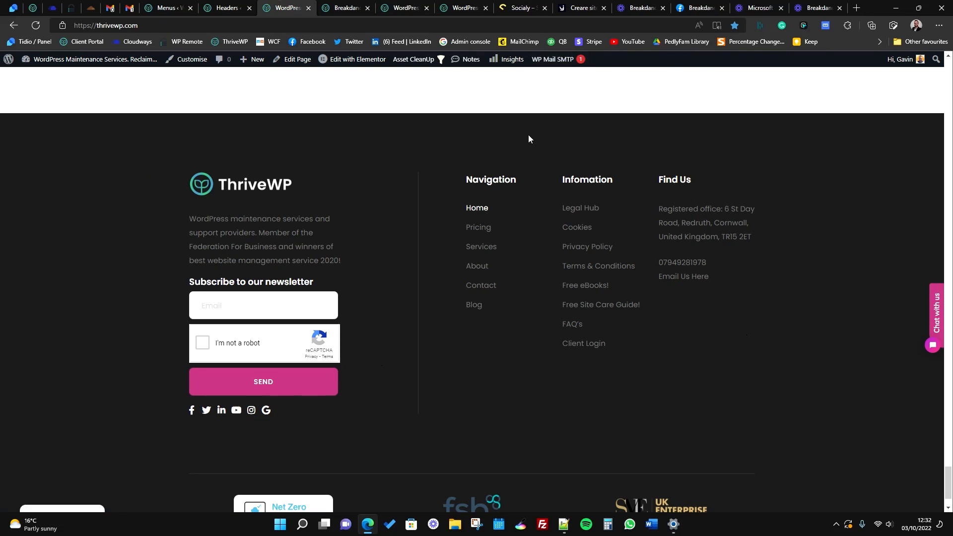
click(347, 8)
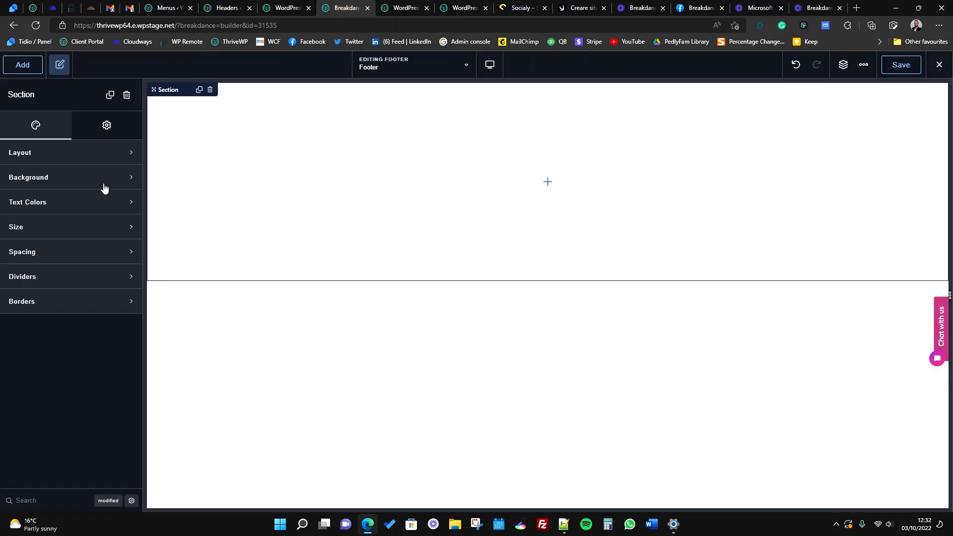
click(22, 64)
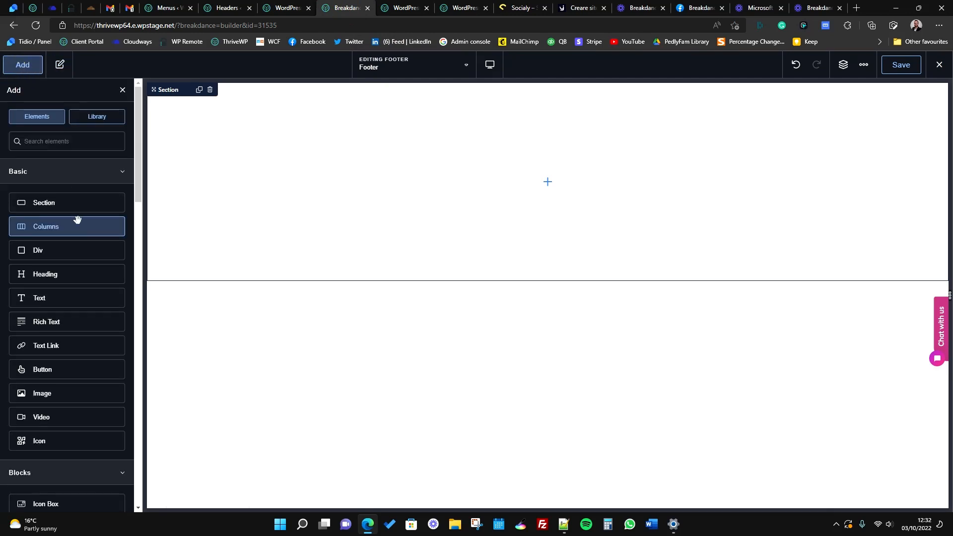
click(83, 249)
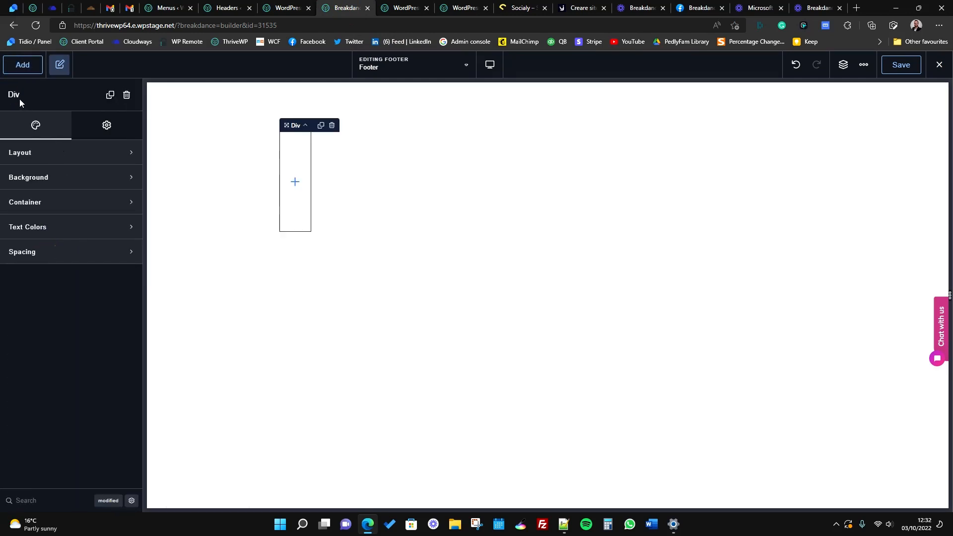
click(321, 127)
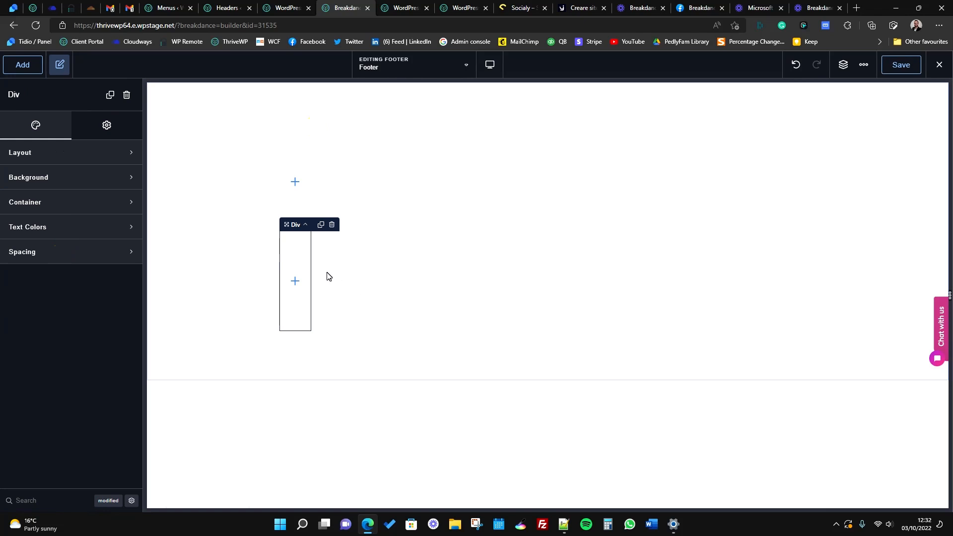
Step: Center the footer section's contents both horizontally and vertically in its layout settings
click(519, 98)
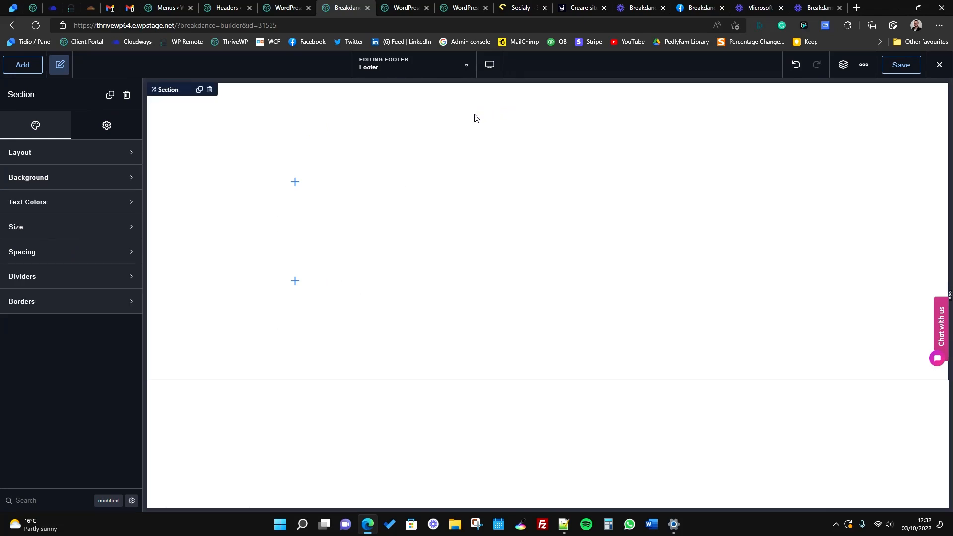
click(58, 157)
click(111, 182)
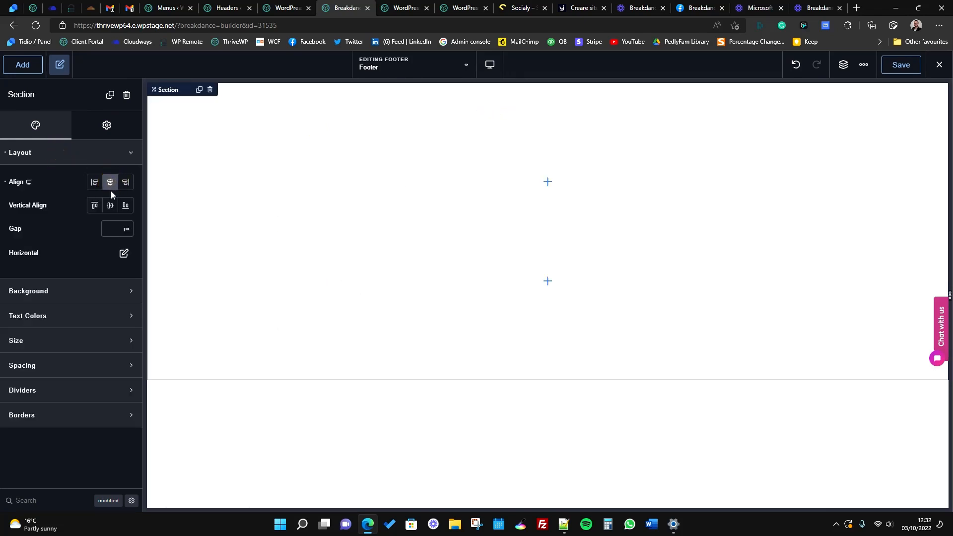
click(109, 206)
Step: Arrange the section's two Divs horizontally with Space Around alignment, comparing the arrangement with the live footer
click(124, 253)
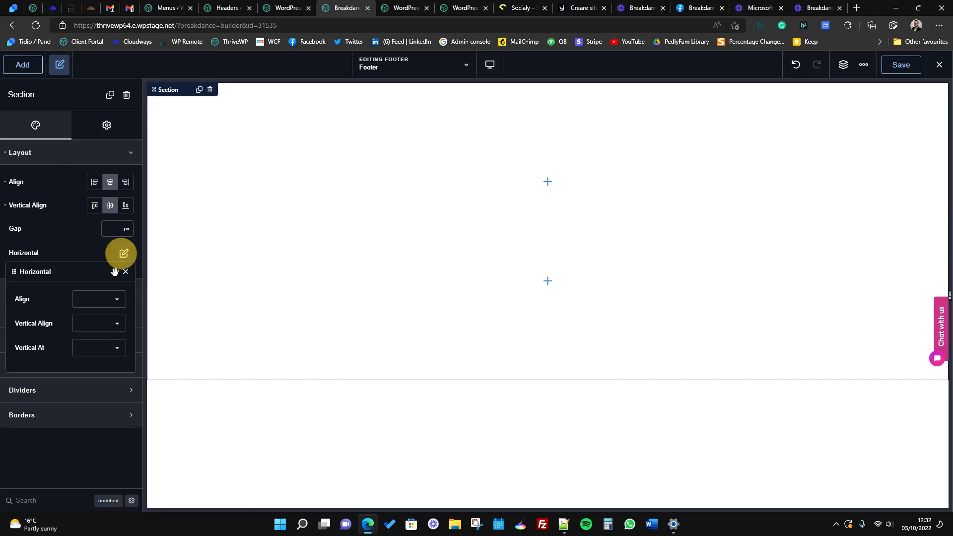
click(95, 300)
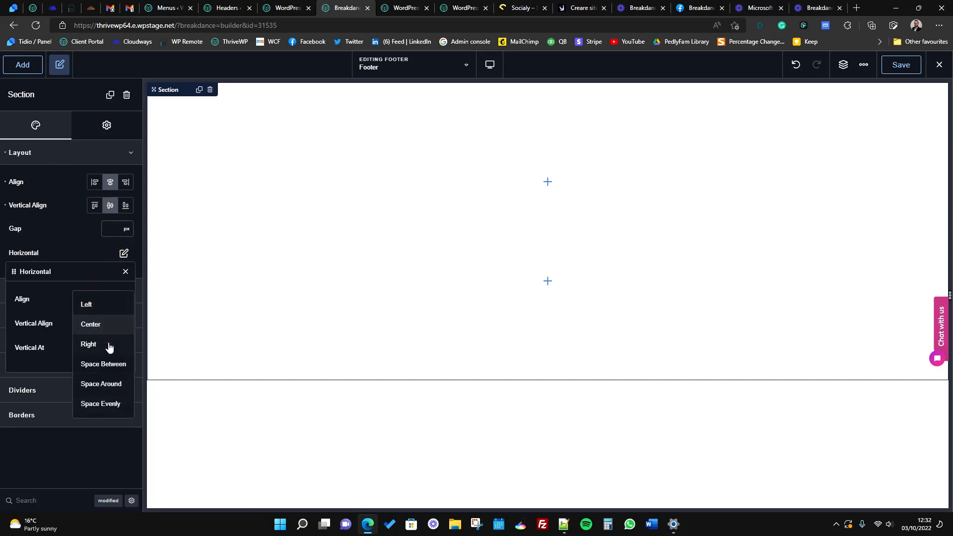
click(107, 364)
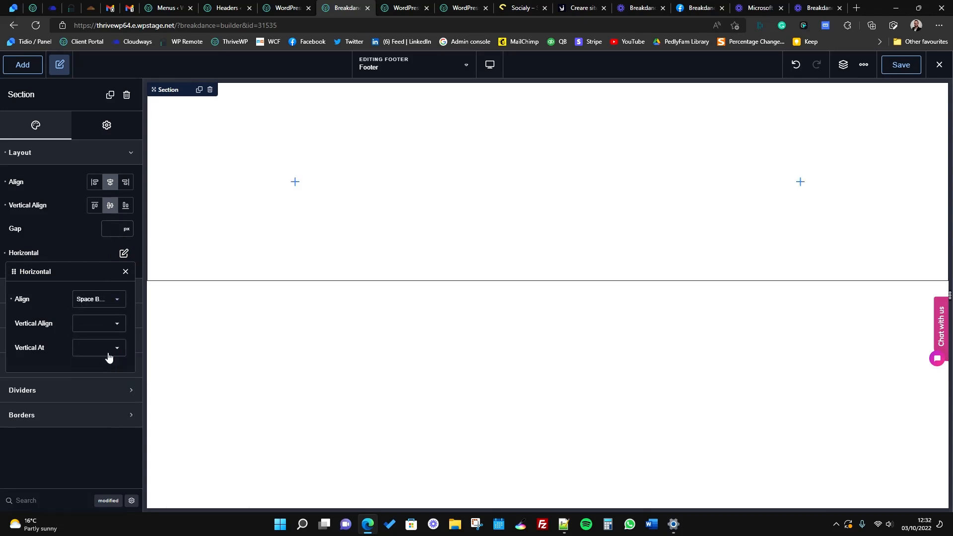
click(99, 300)
click(108, 385)
click(304, 8)
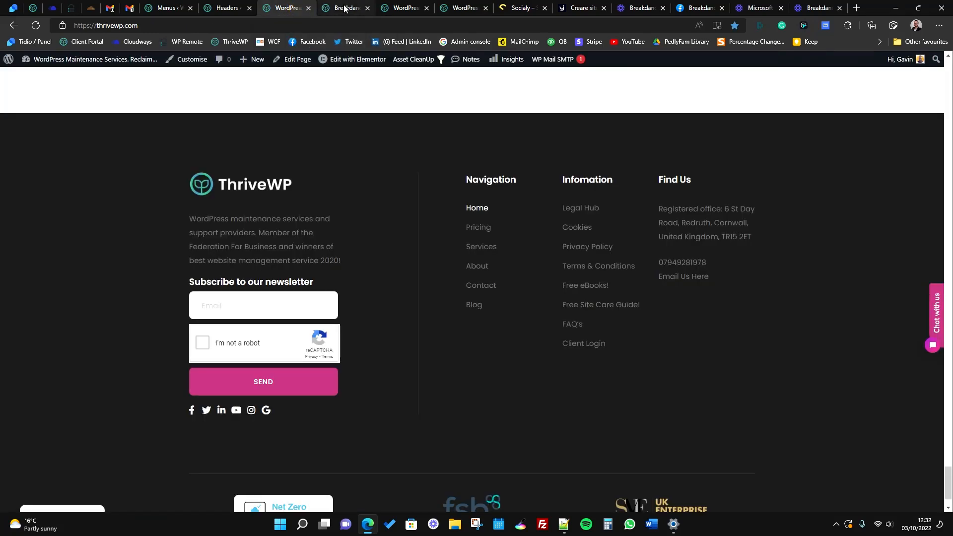
click(343, 8)
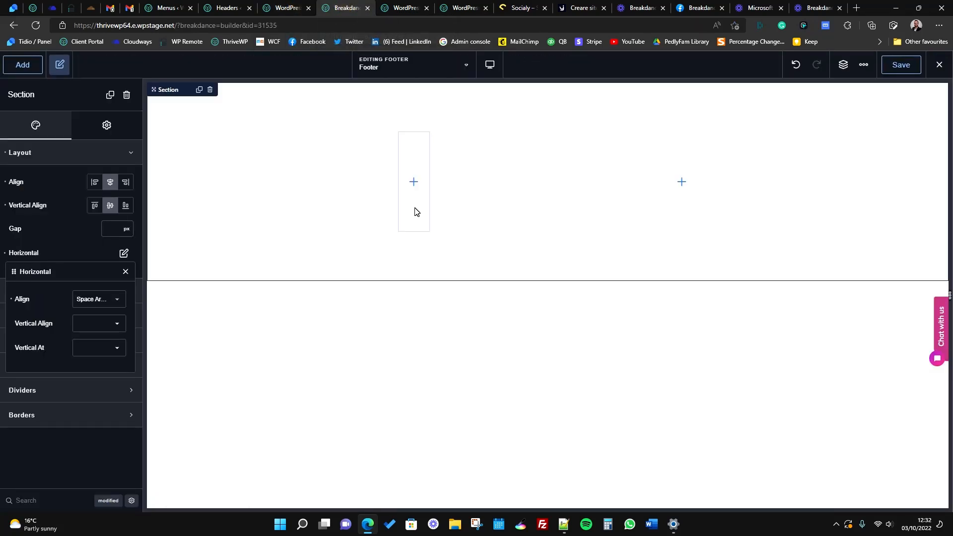
click(286, 8)
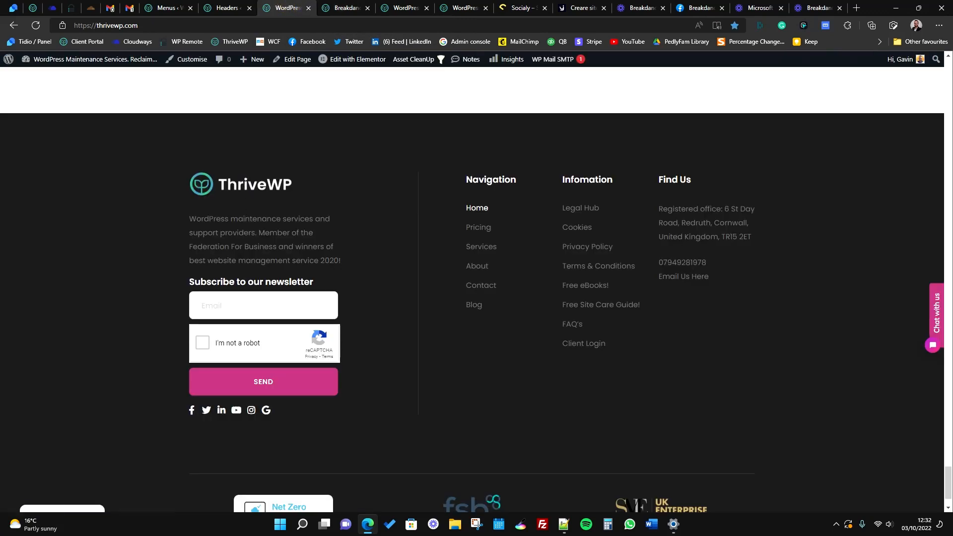
click(348, 9)
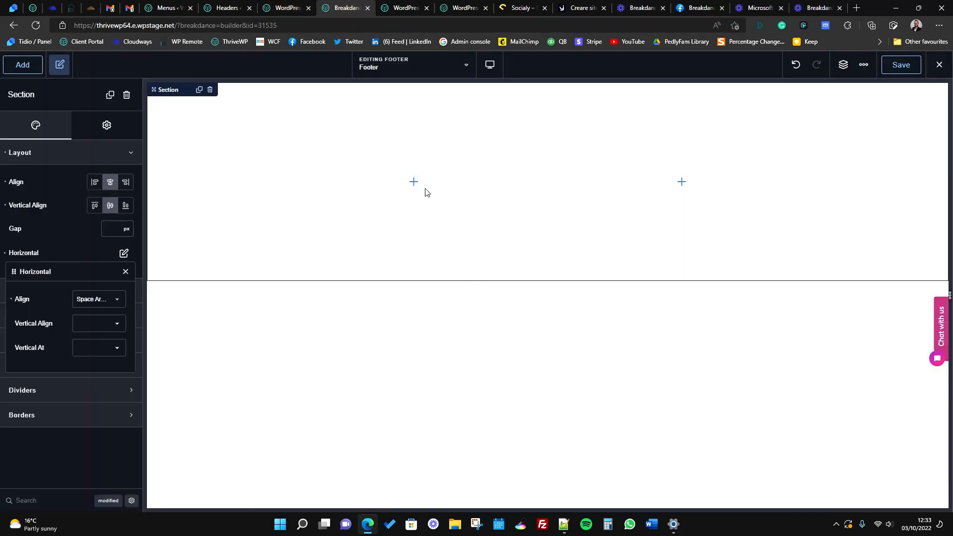
Step: Add a Text element inside the first Div of the footer section
click(413, 183)
click(26, 69)
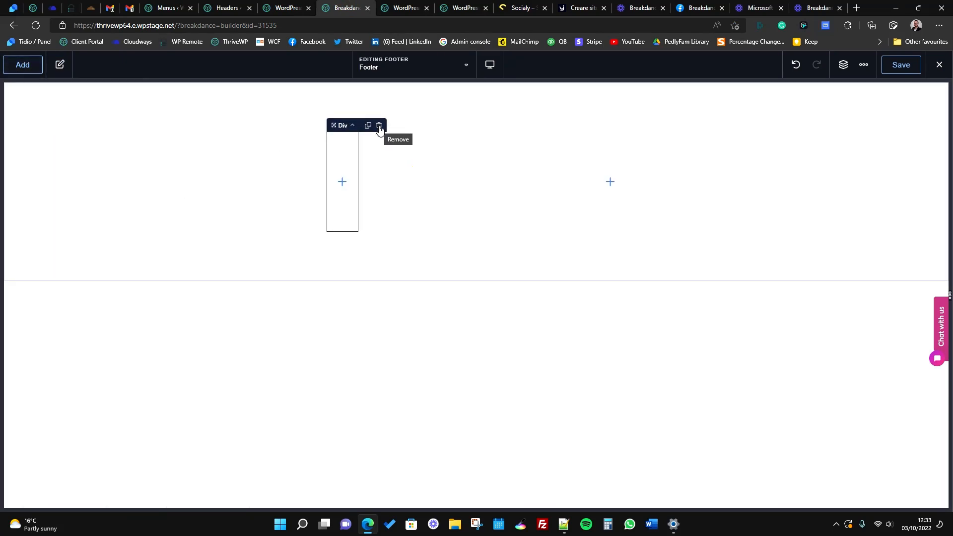
click(25, 63)
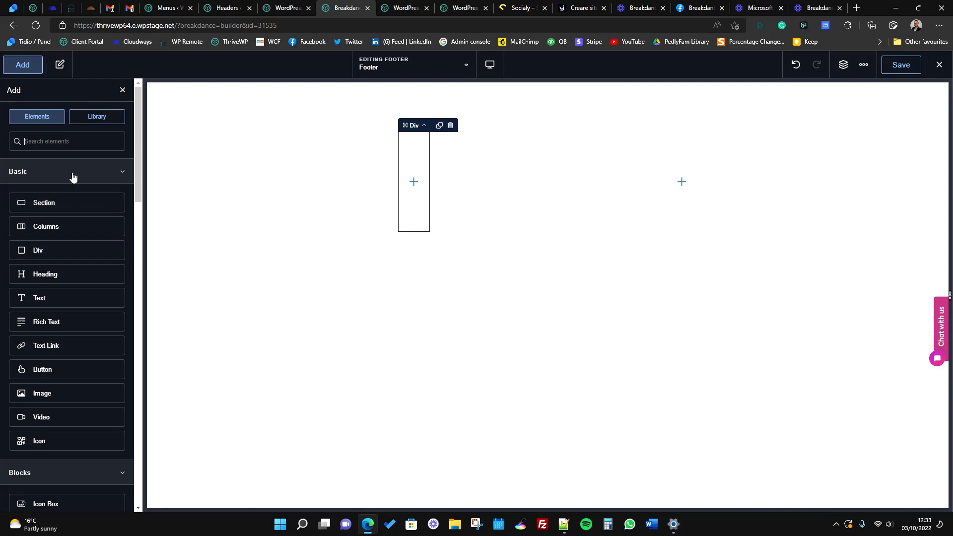
text(te)
drag(70, 177, 410, 154)
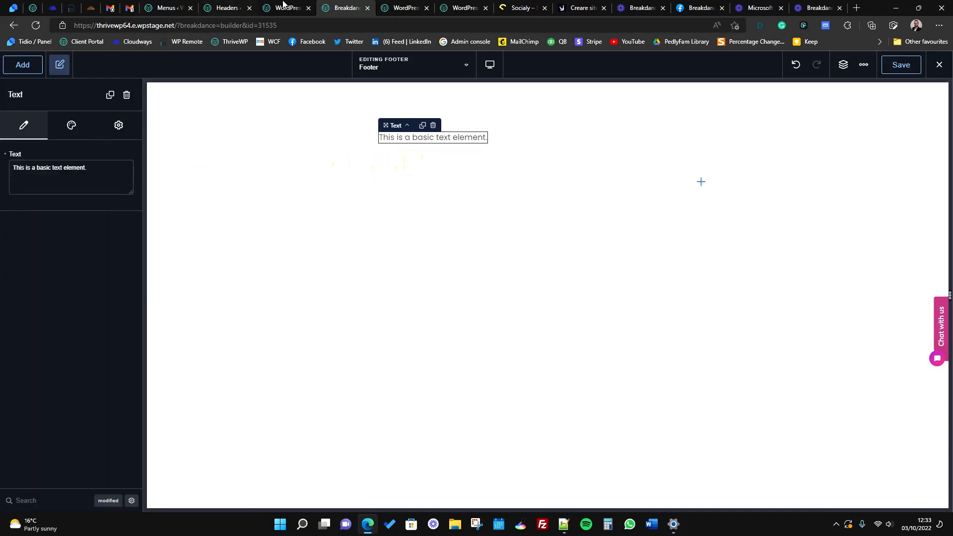
Step: Add an Image element above the text in the first Div, following the live footer
click(284, 6)
click(343, 7)
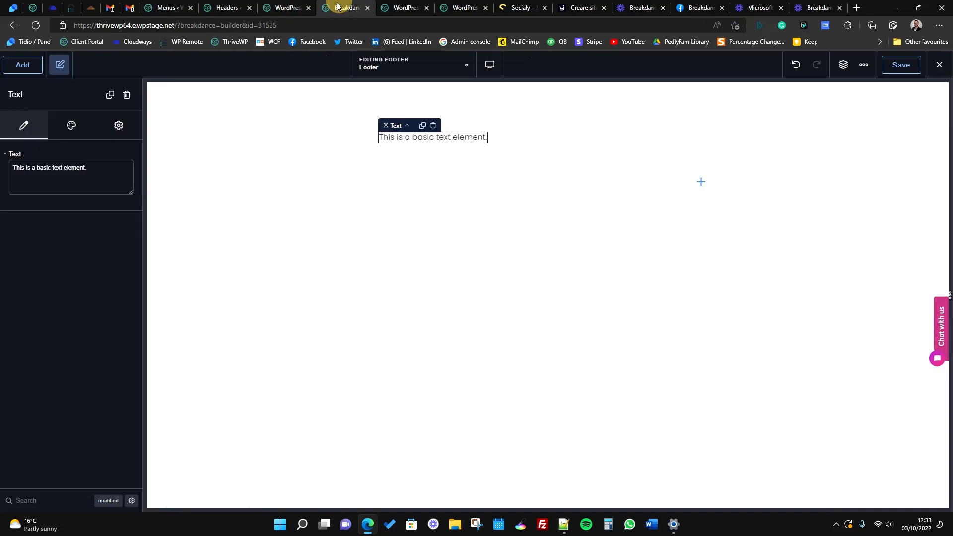
click(21, 73)
drag(65, 397, 404, 130)
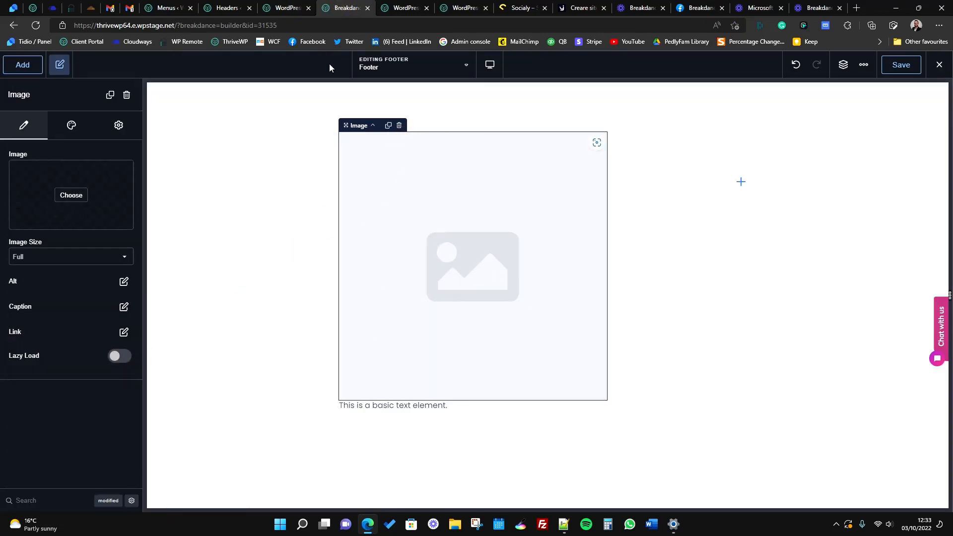
Step: Check the live footer's newsletter area and add a Form Builder element below the image placeholder
click(285, 7)
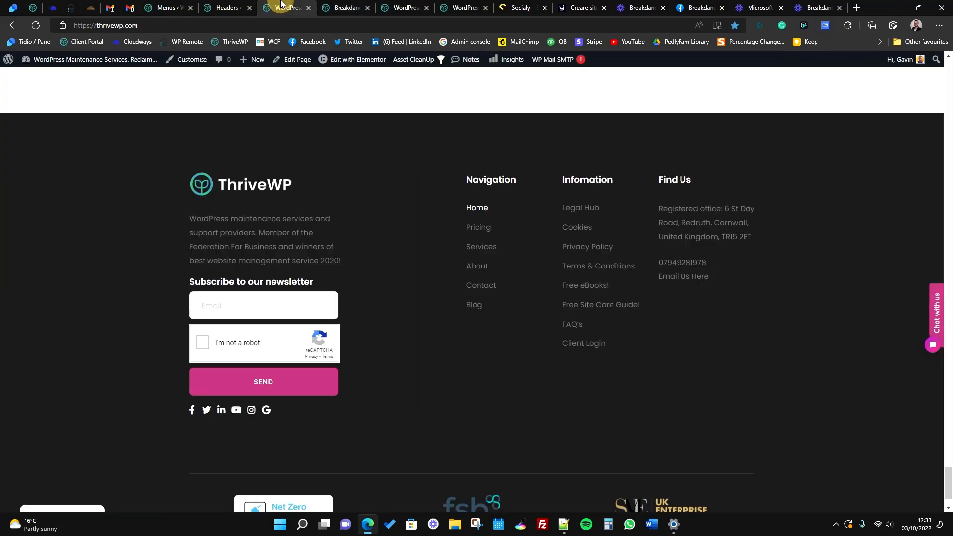
click(347, 7)
click(24, 64)
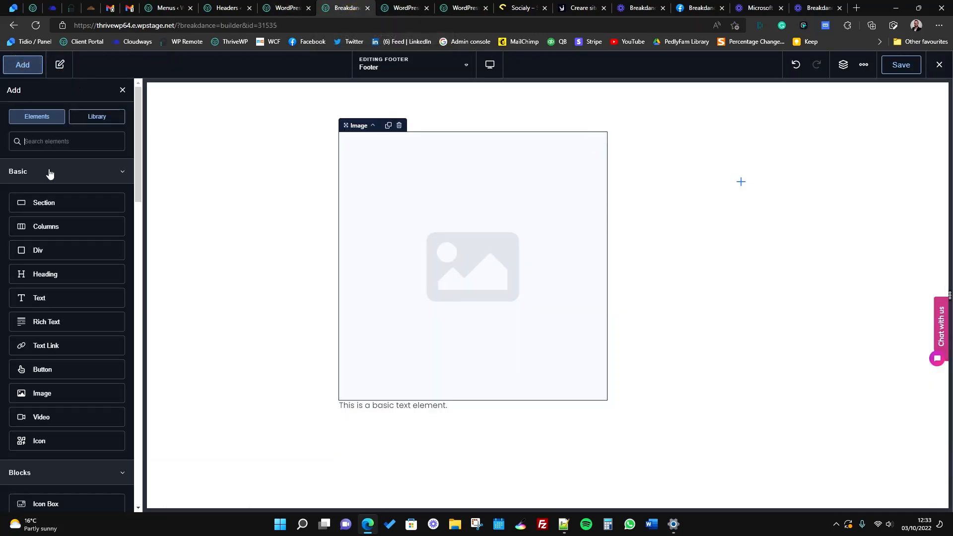
text(form)
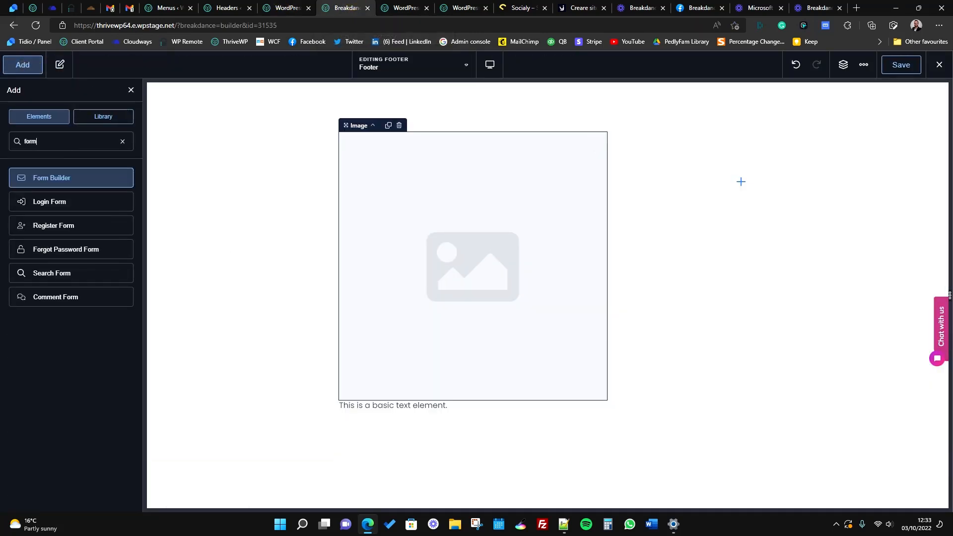
click(58, 179)
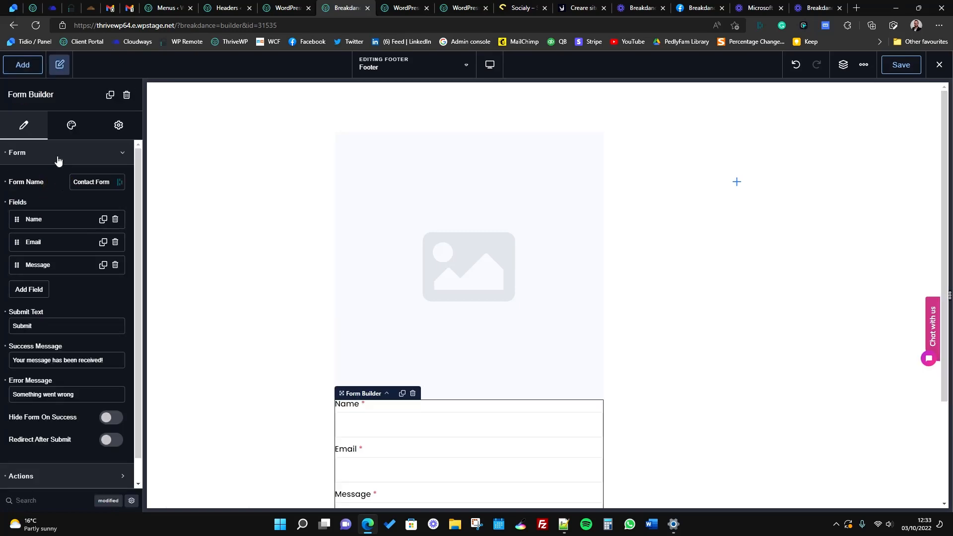
Step: Add a Social Icons element below the form in the first Div and review the column
click(22, 69)
text(icon)
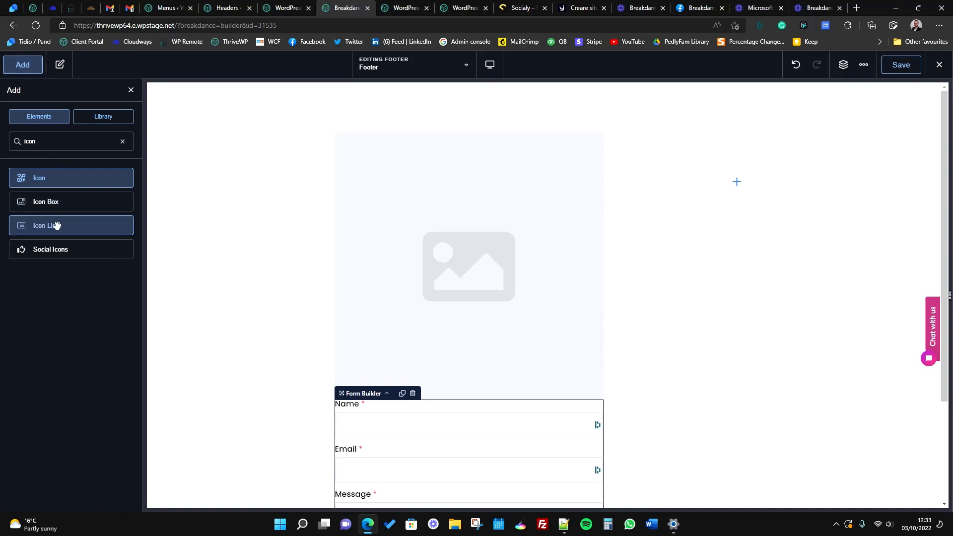
click(51, 248)
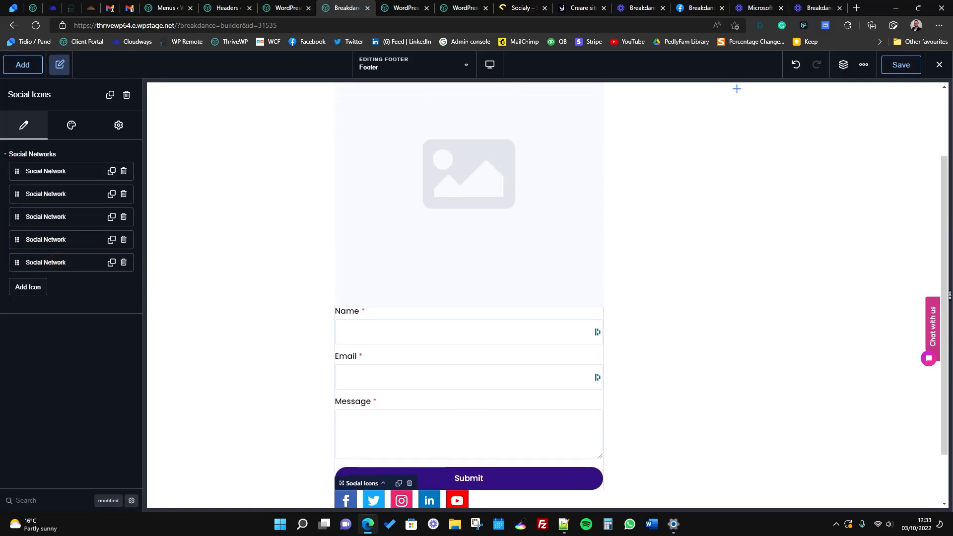
scroll(452, 360, up, 2)
scroll(452, 360, down, 3)
scroll(452, 359, up, 3)
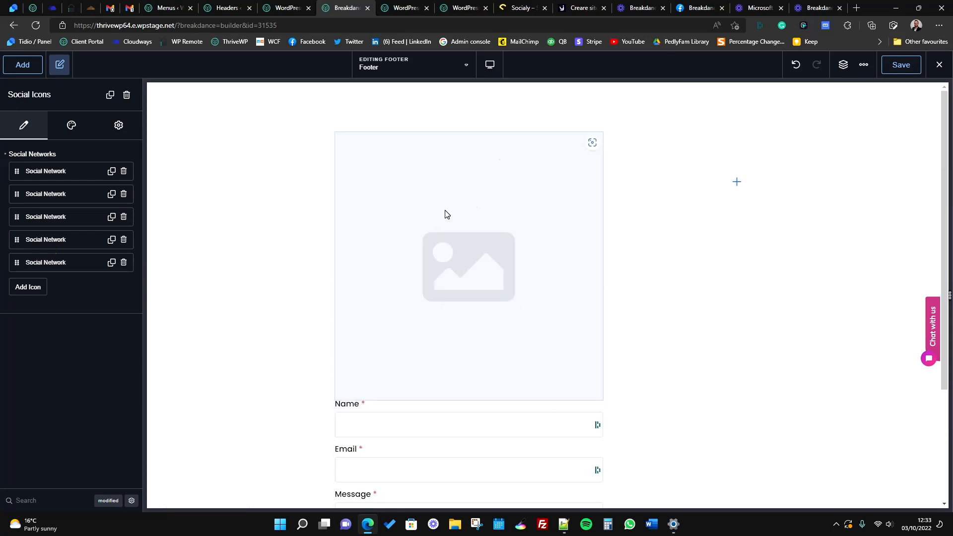
Step: Set the image placeholder in the first Div to the ThriveWP logo from the media library
click(446, 214)
click(50, 168)
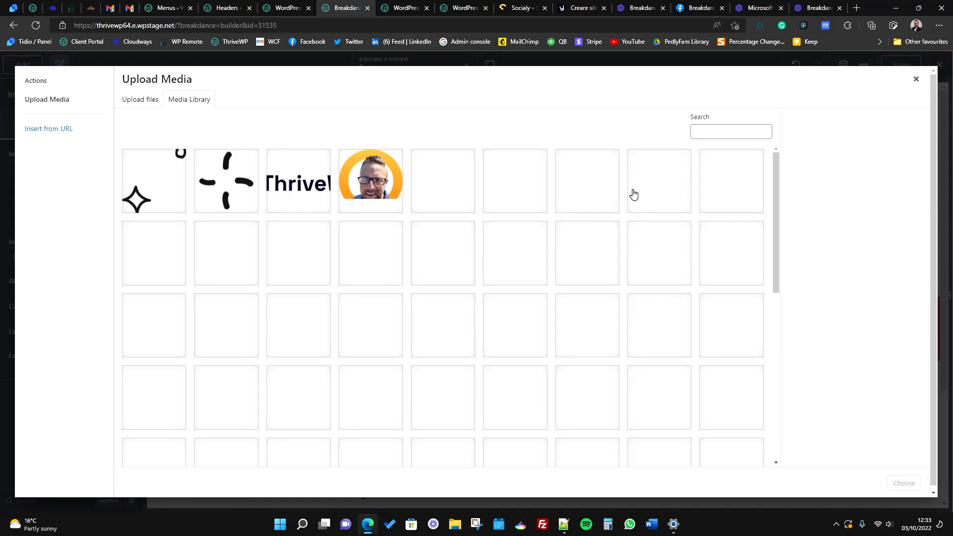
click(635, 193)
click(902, 481)
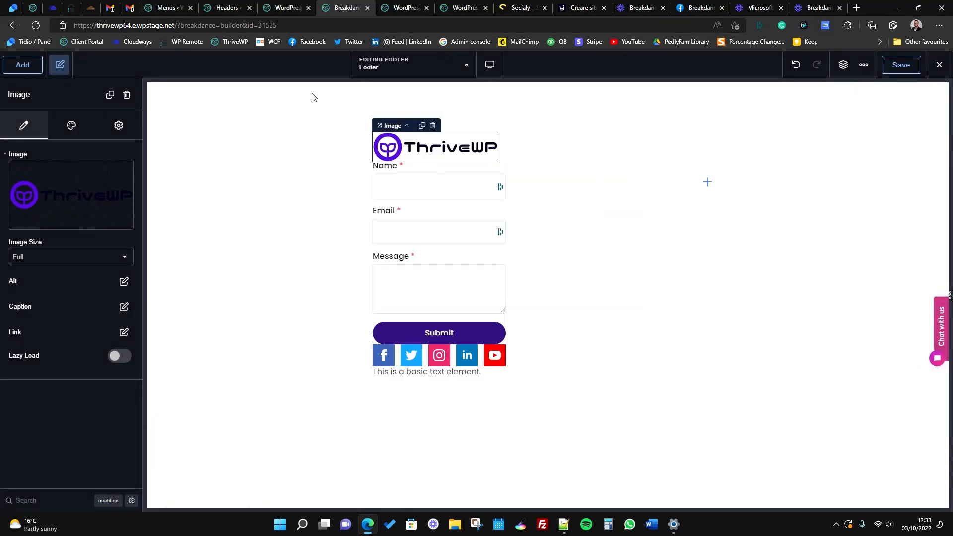
Step: Move the text element directly below the logo and replace its content with the company description copied from the live footer
click(427, 372)
drag(427, 326, 412, 166)
click(283, 8)
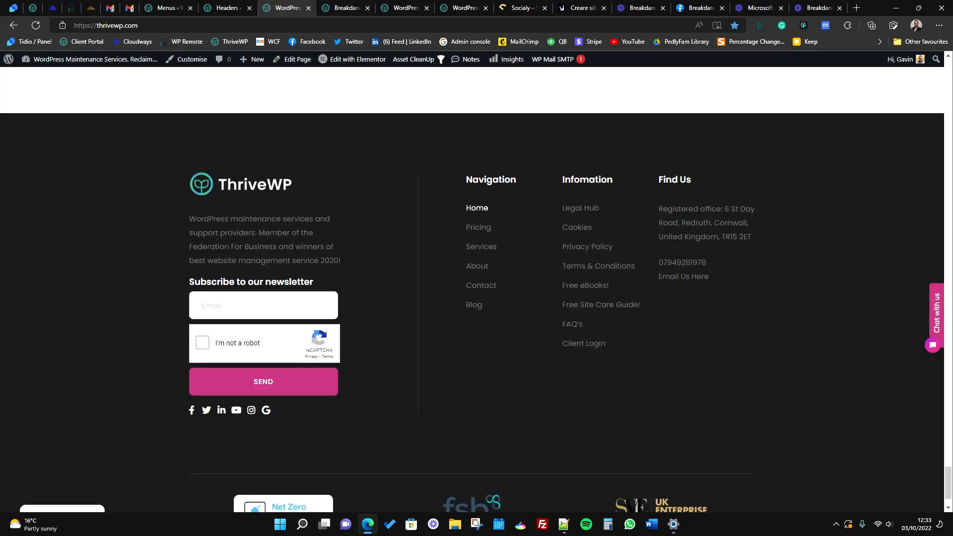
drag(188, 216, 342, 263)
key(ctrl+c)
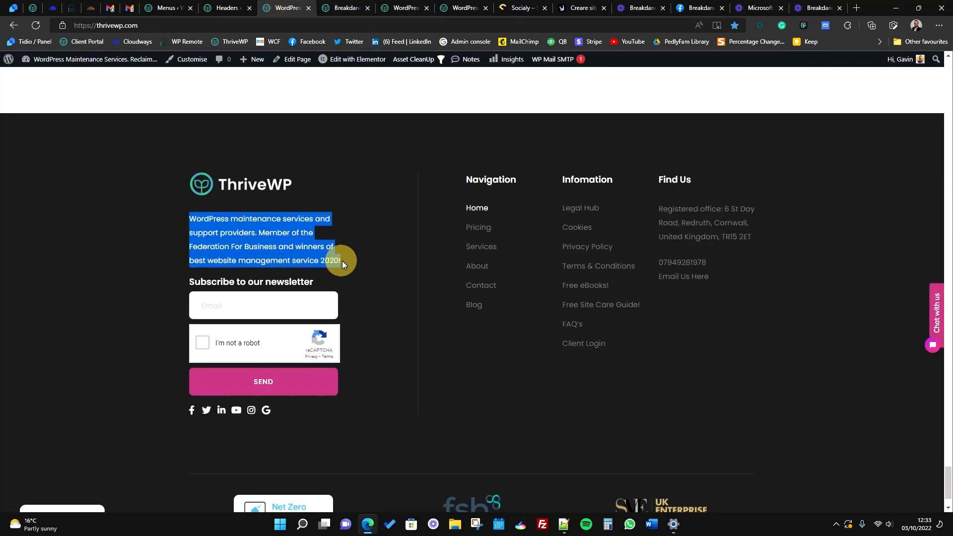
click(347, 8)
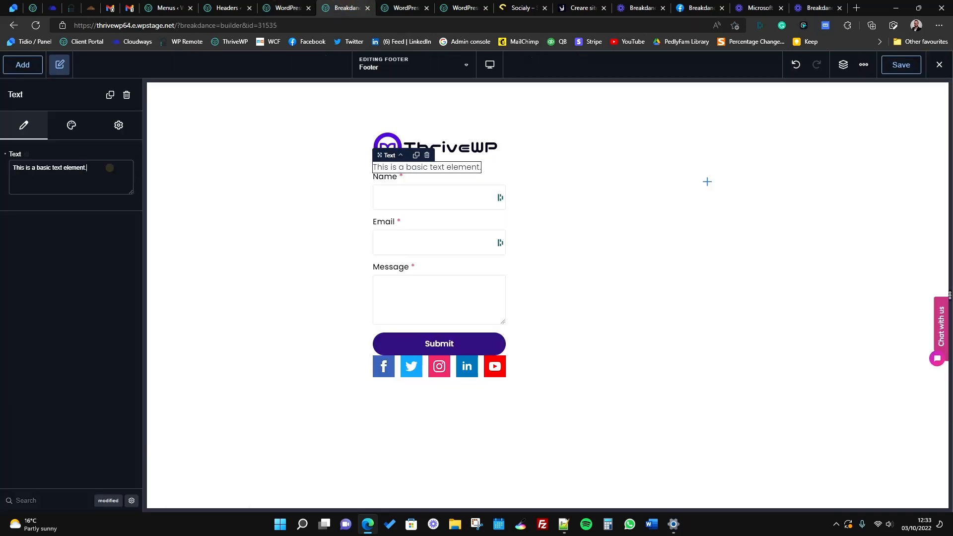
key(ctrl+a)
key(ctrl+v)
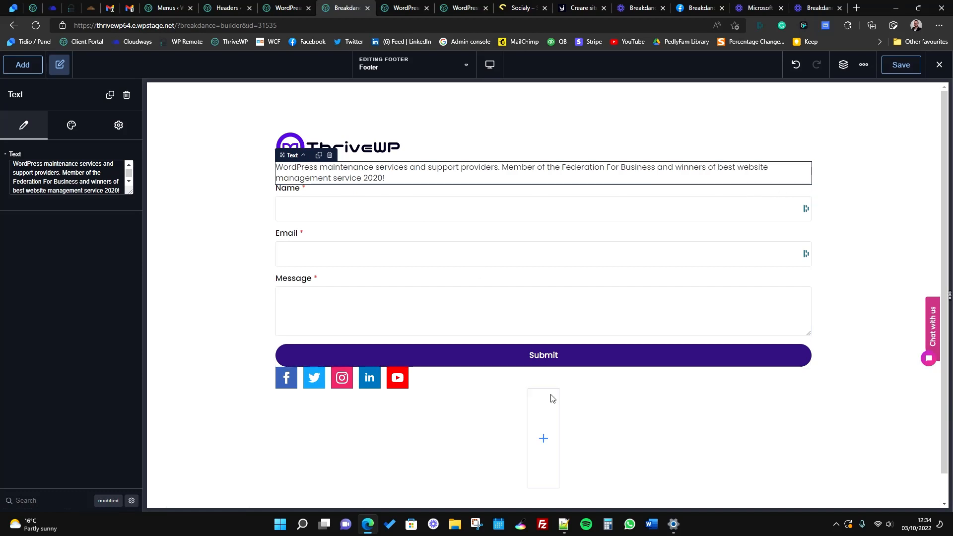
Step: Set the first Div's layout to left alignment, middle vertical alignment and a 30 px gap
click(606, 140)
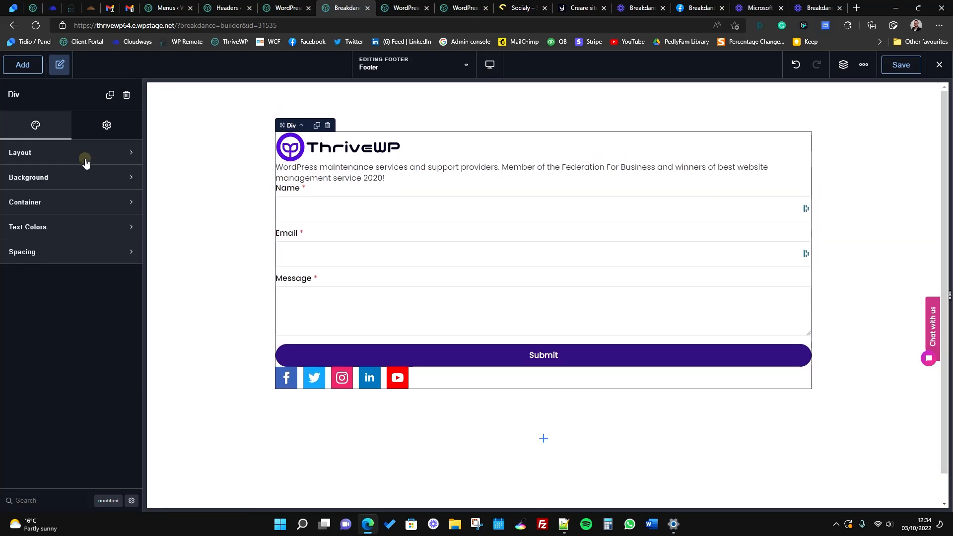
click(85, 155)
click(109, 182)
click(110, 205)
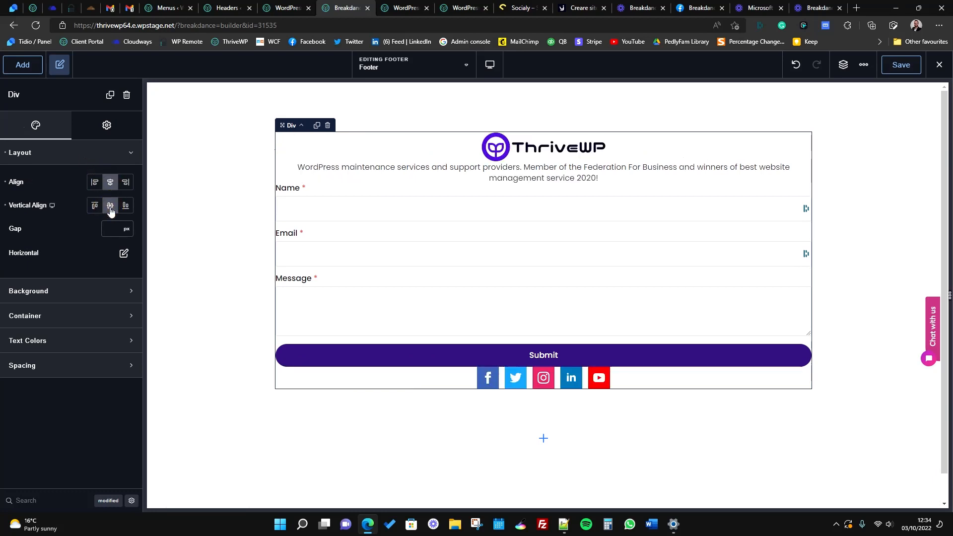
click(94, 181)
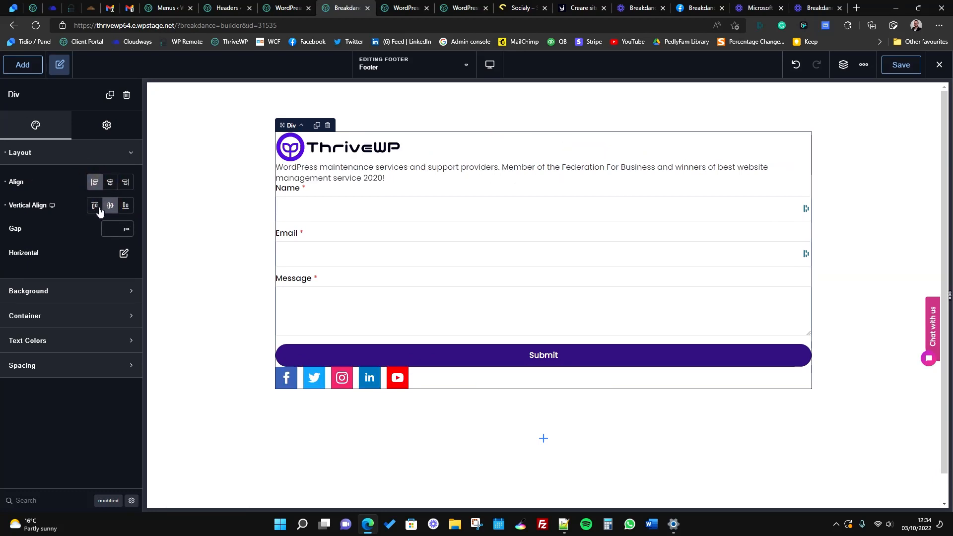
click(110, 228)
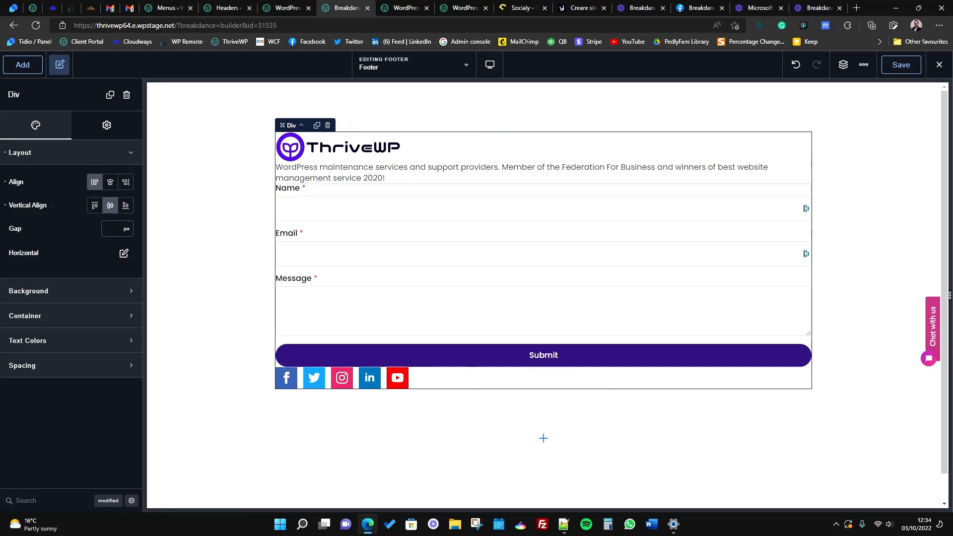
text(20)
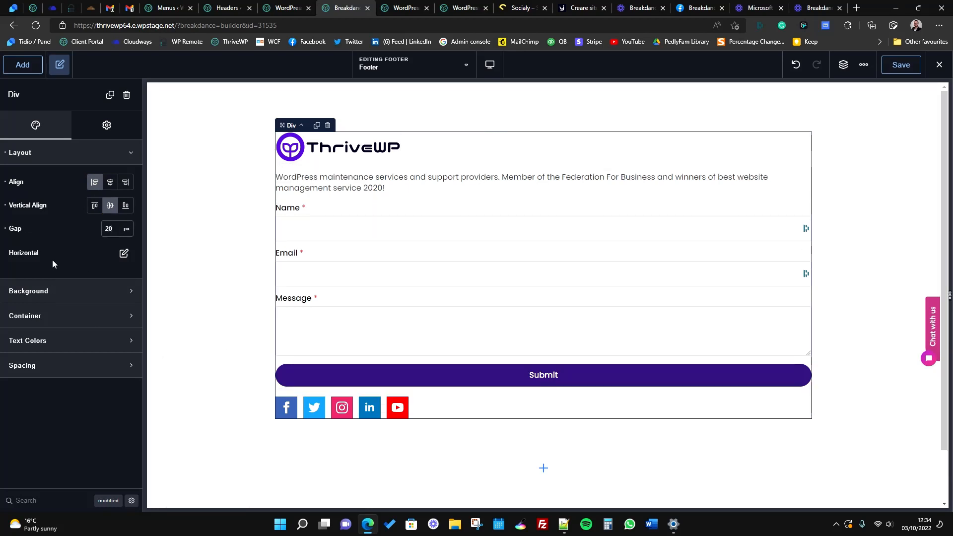
key(BackSpace)
key(BackSpace)
text(30)
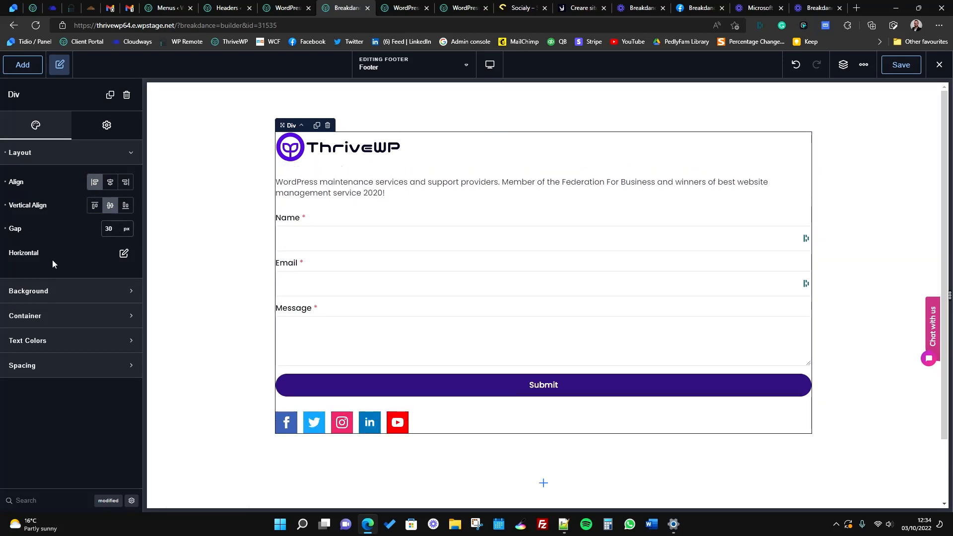
Step: Try the Center, Right and Left options of the first Div's horizontal layout alignment, and clear the setting
click(124, 253)
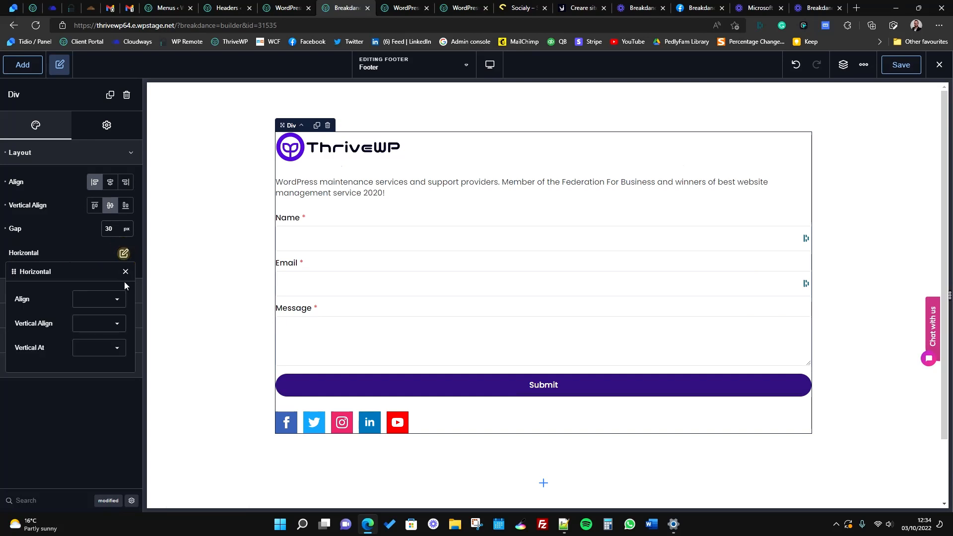
click(99, 300)
click(98, 326)
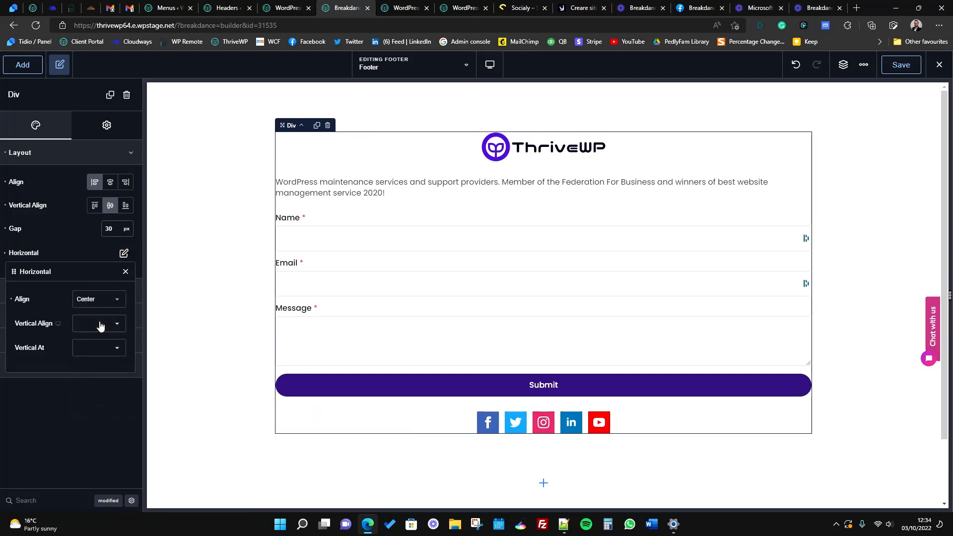
click(99, 299)
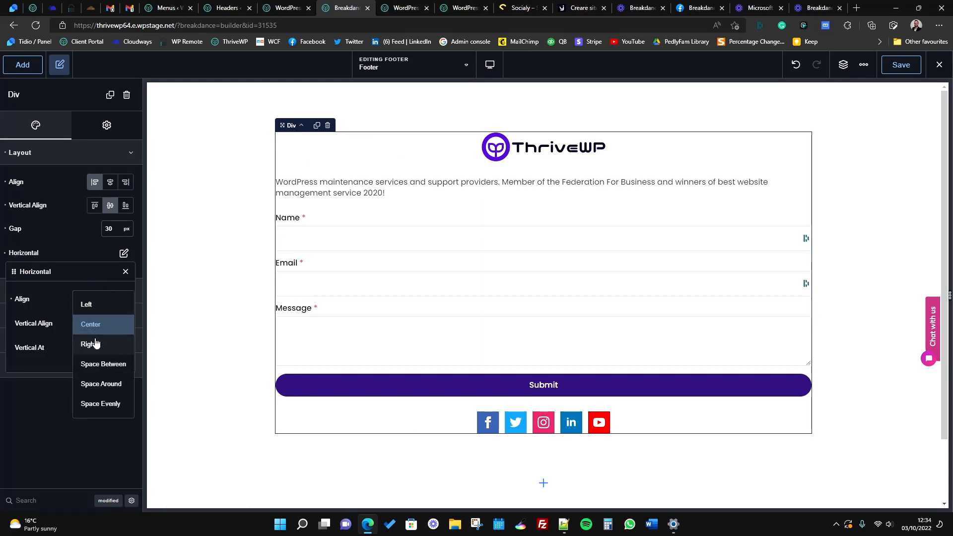
click(88, 307)
click(90, 300)
click(90, 345)
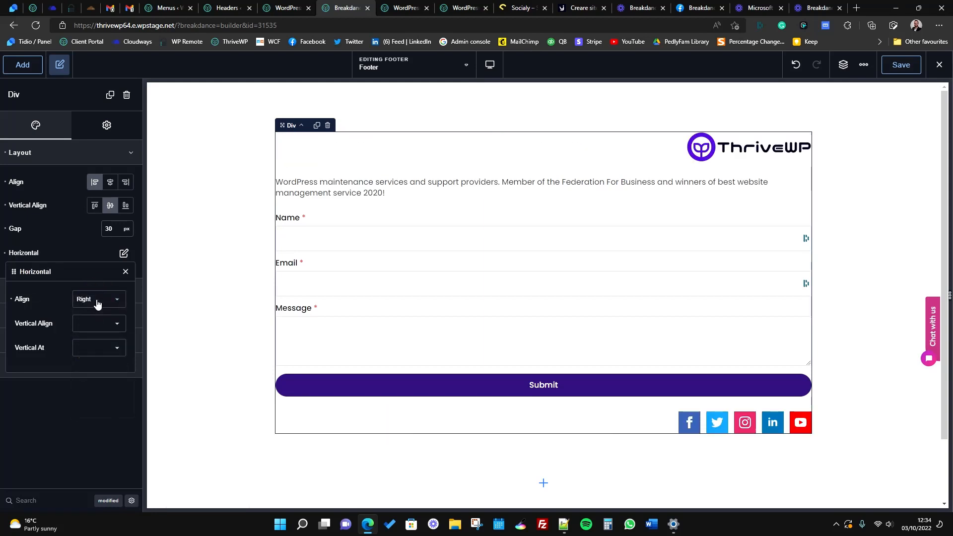
click(97, 303)
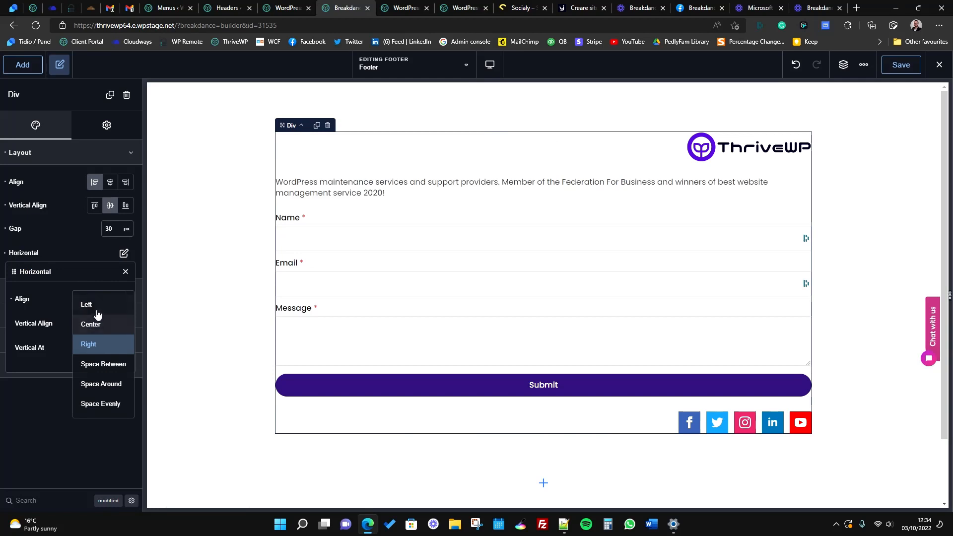
click(95, 305)
click(102, 307)
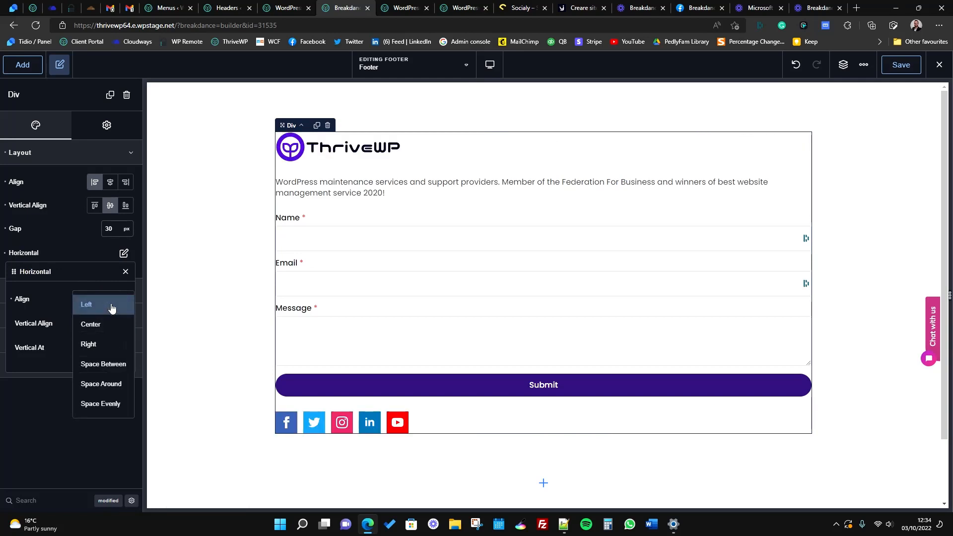
click(11, 299)
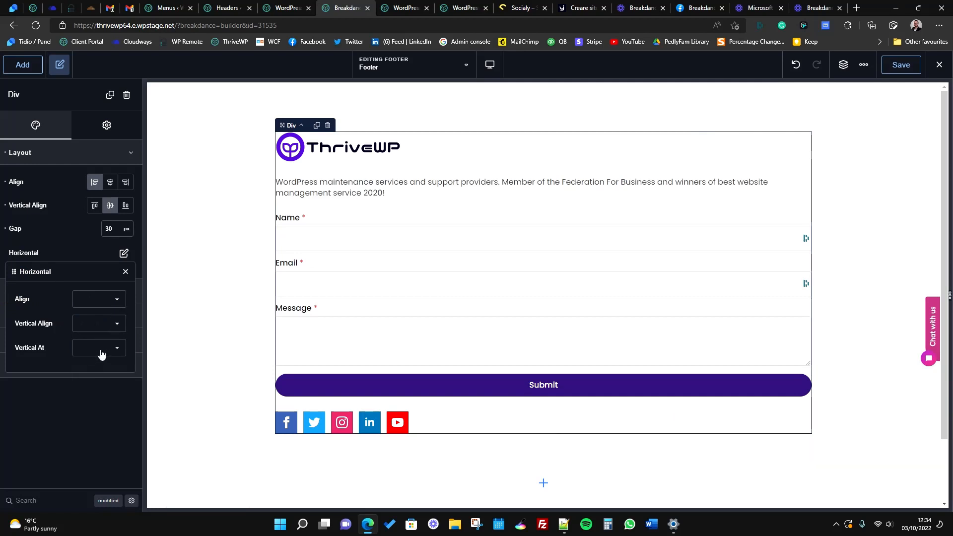
click(95, 254)
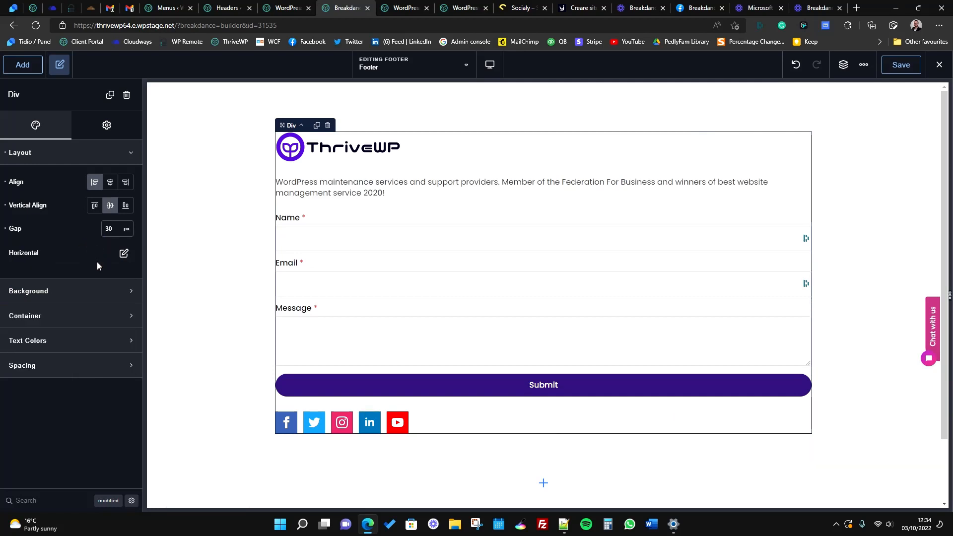
Step: Set the first Div's container width to 400 px
click(74, 315)
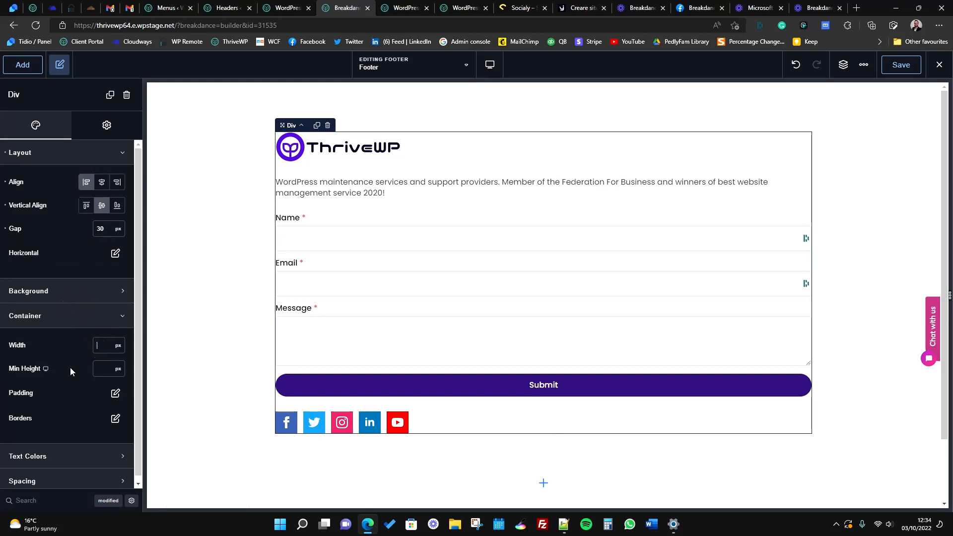
text(200)
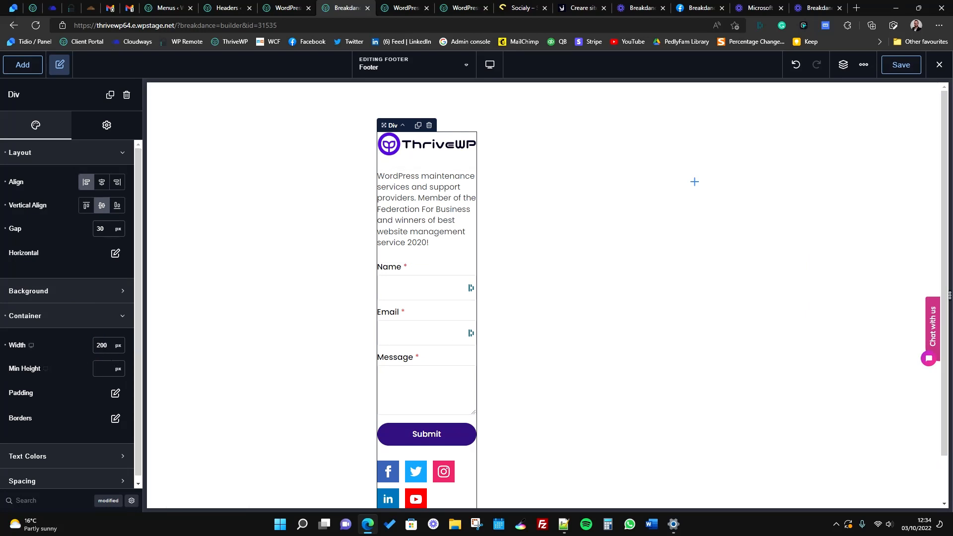
click(98, 345)
drag(98, 345, 101, 345)
text(4)
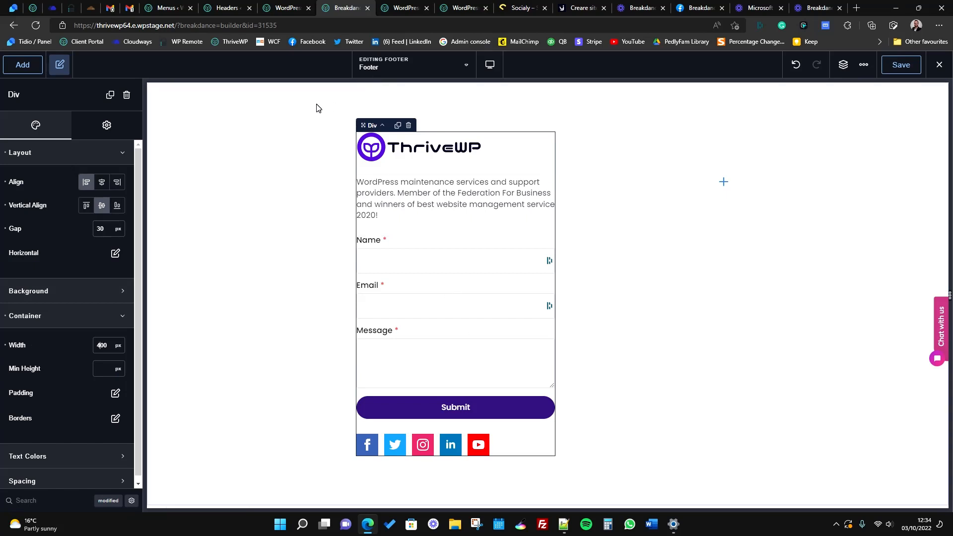
Step: Compare the footer layout with the live site and examine how its link and contact columns are arranged
click(286, 8)
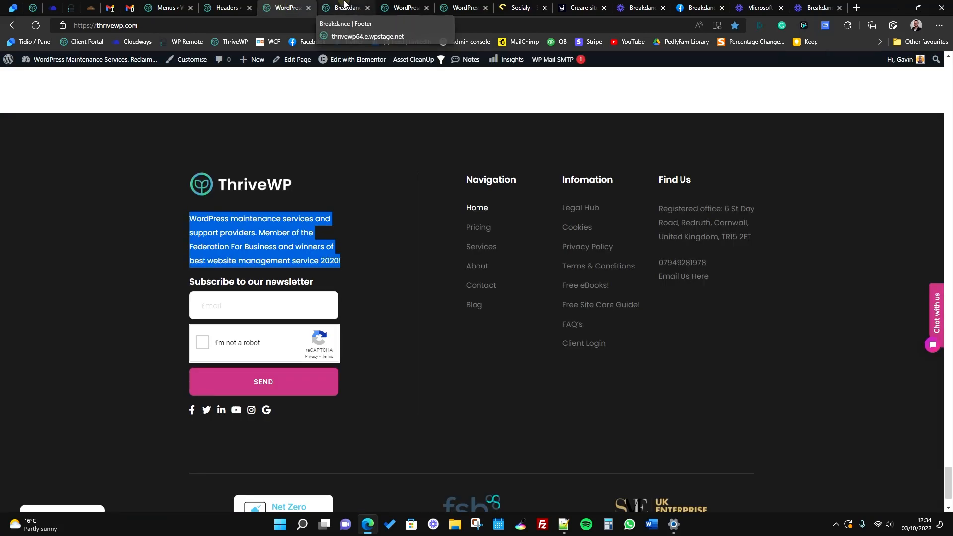
click(345, 6)
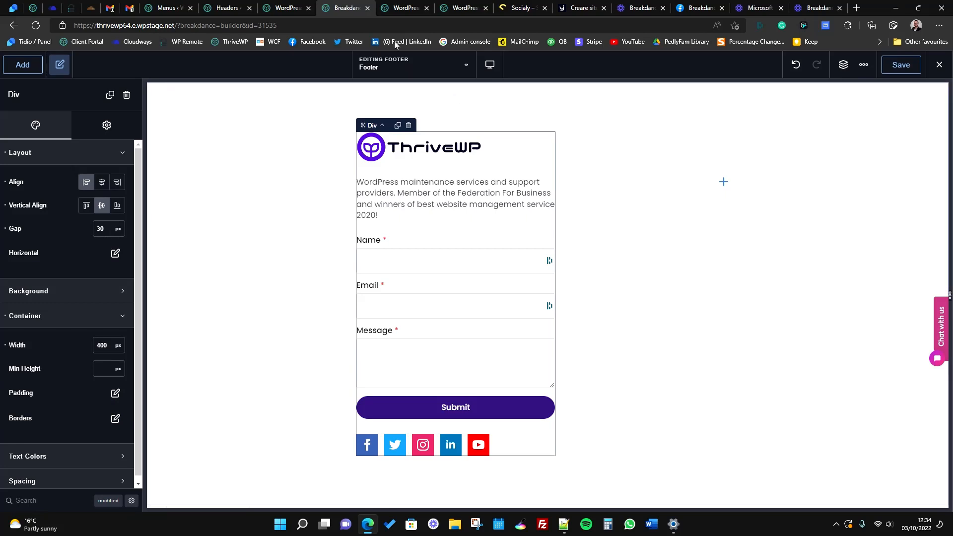
click(294, 7)
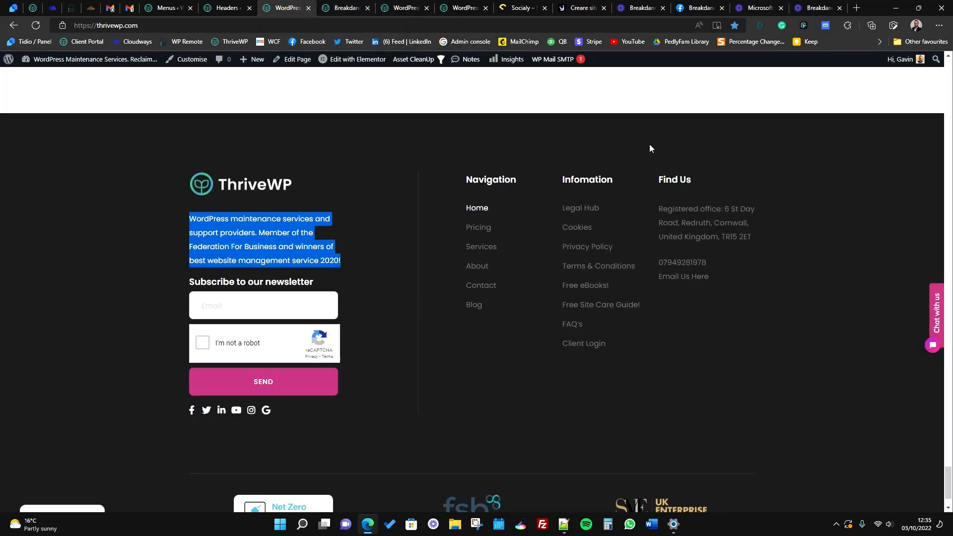
click(345, 6)
click(724, 182)
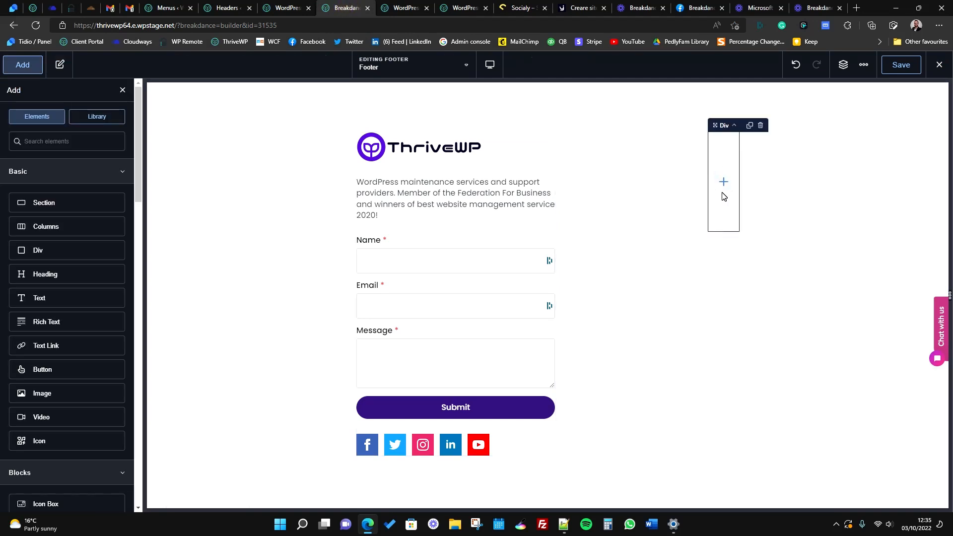
click(286, 8)
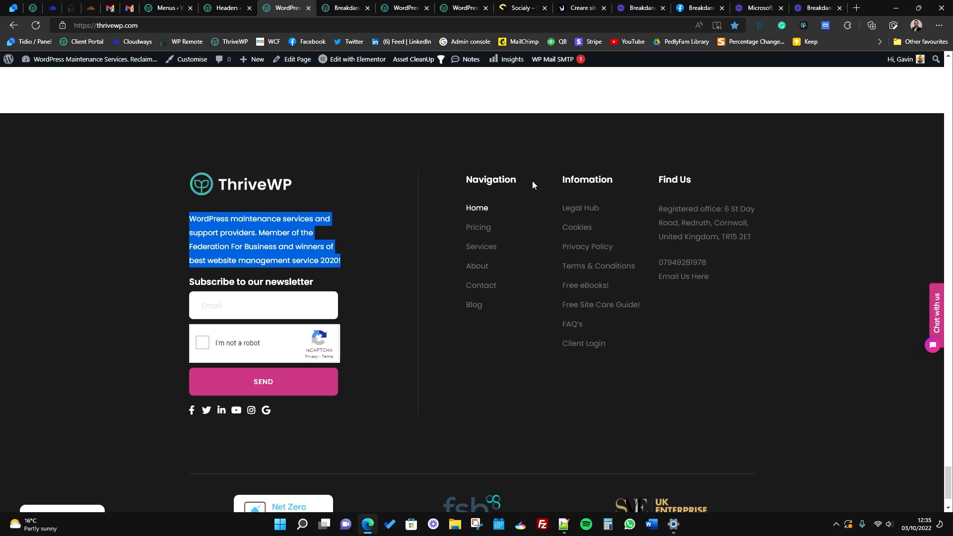
click(349, 7)
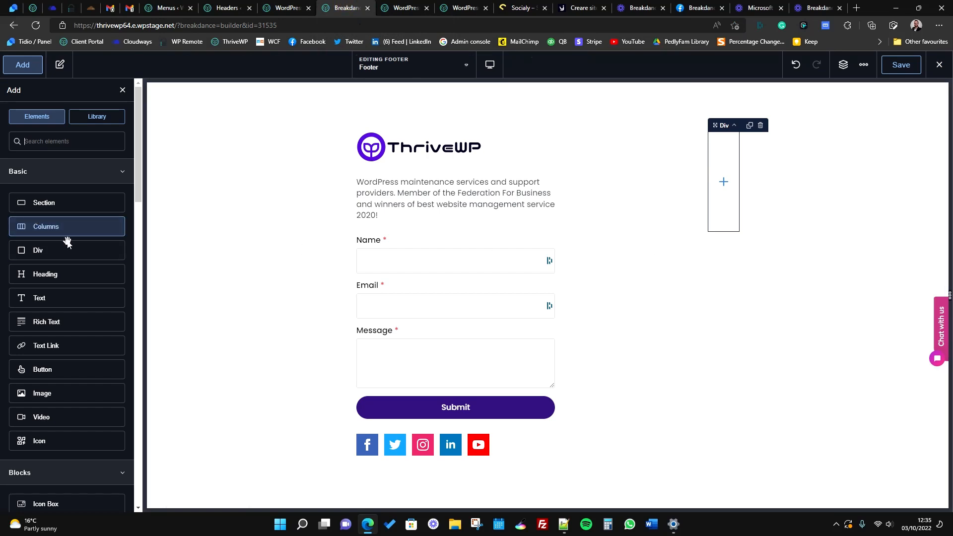
Step: Try adding a Heading with a Div below it inside the second Div, and undo both additions
drag(58, 276, 723, 183)
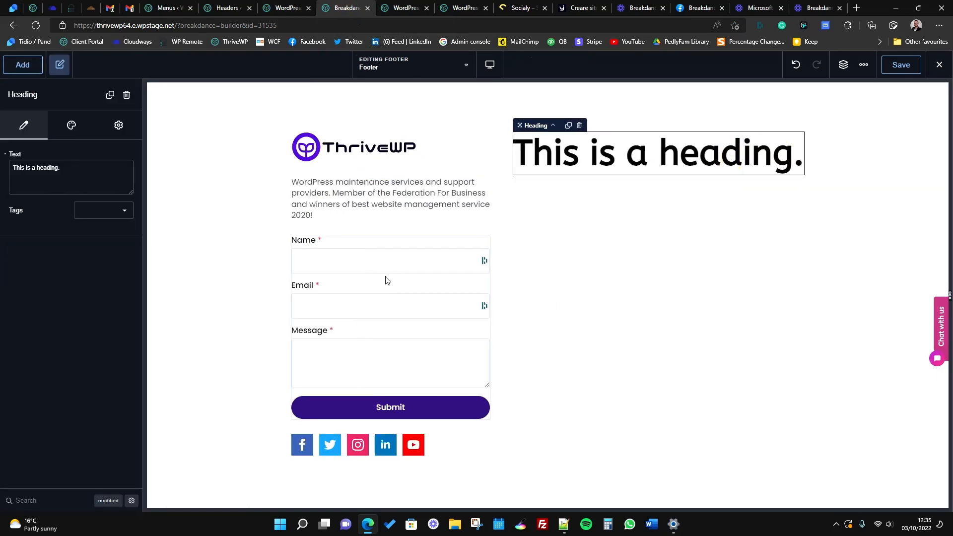
click(22, 65)
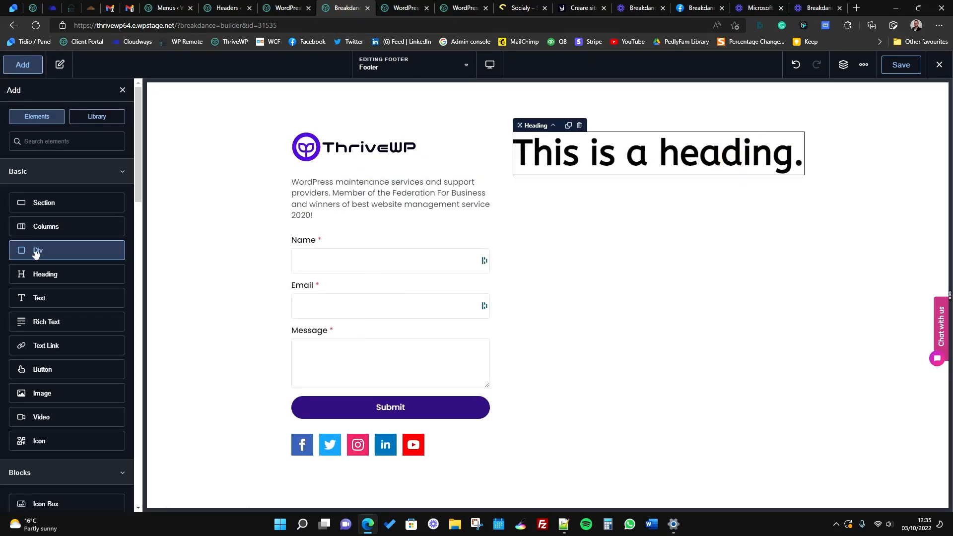
drag(34, 248, 603, 183)
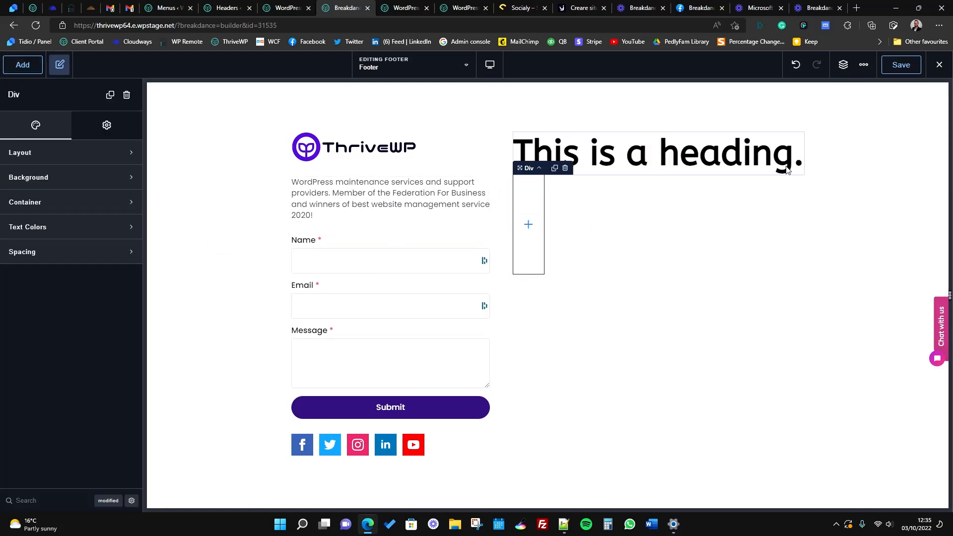
click(786, 145)
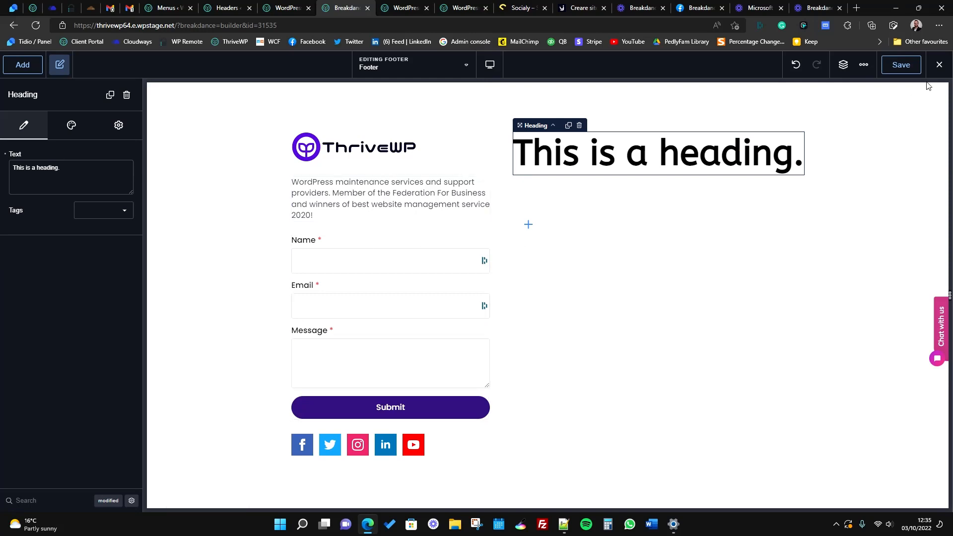
click(795, 66)
click(795, 66)
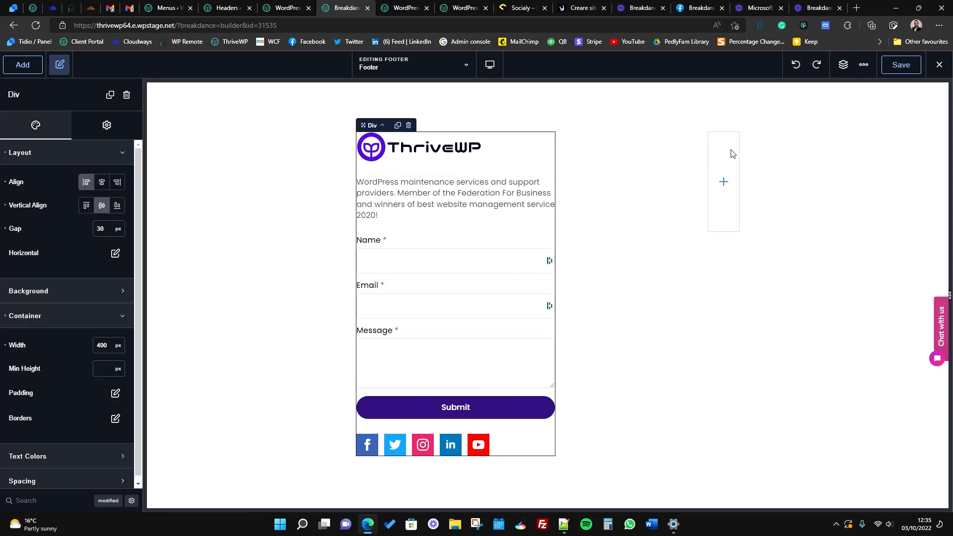
Step: Add a Heading inside the second Div and duplicate it until there are three headings
click(723, 179)
click(723, 181)
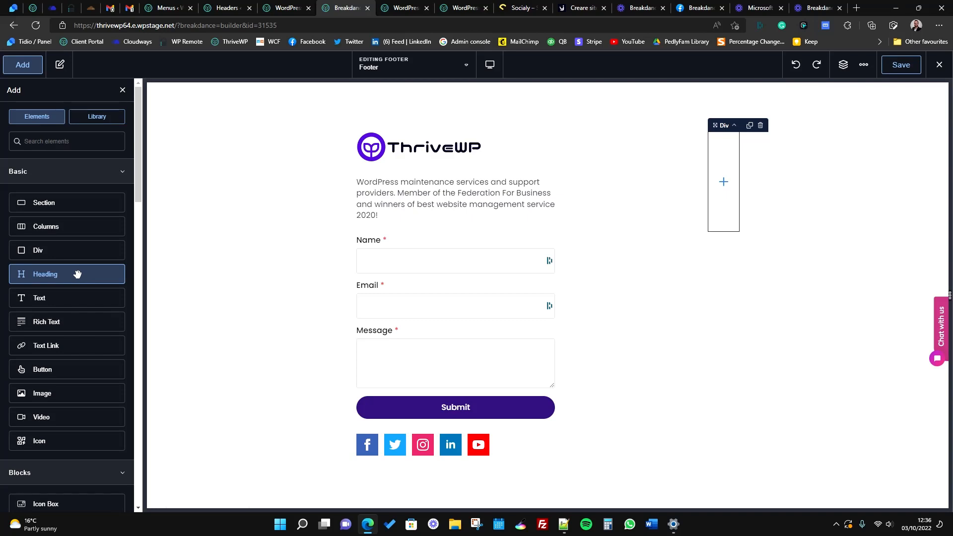
drag(77, 274, 723, 200)
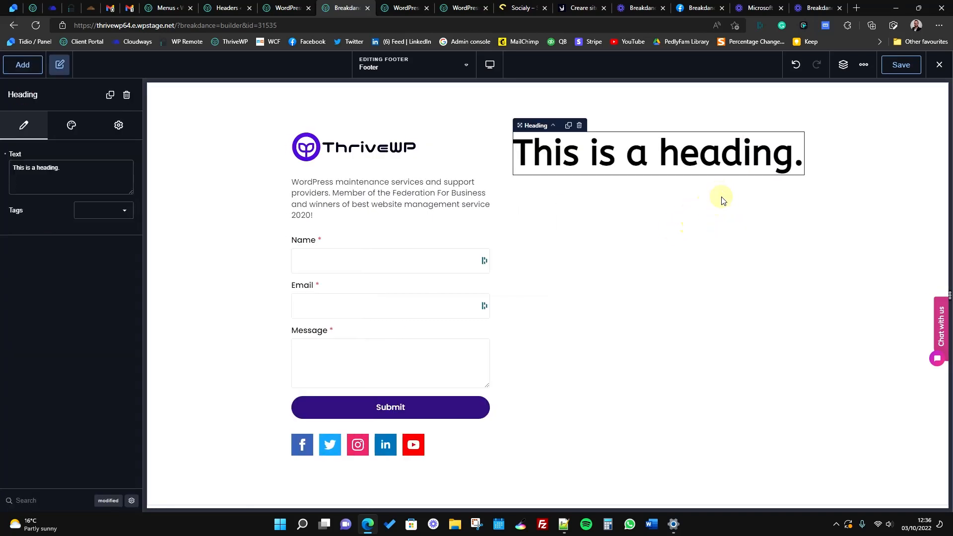
click(568, 125)
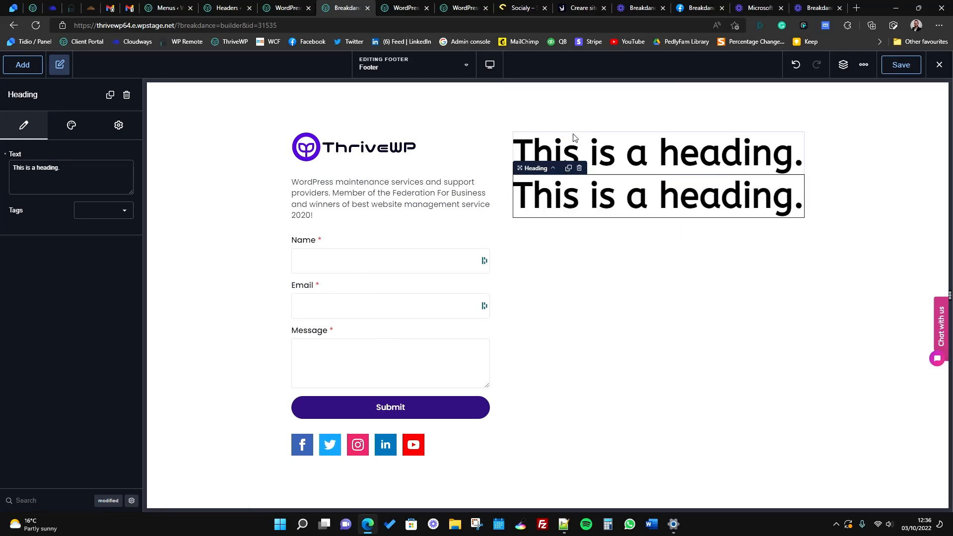
click(568, 168)
click(568, 149)
Step: Set the HTML tag of all three headings in the second Div to h5
click(98, 214)
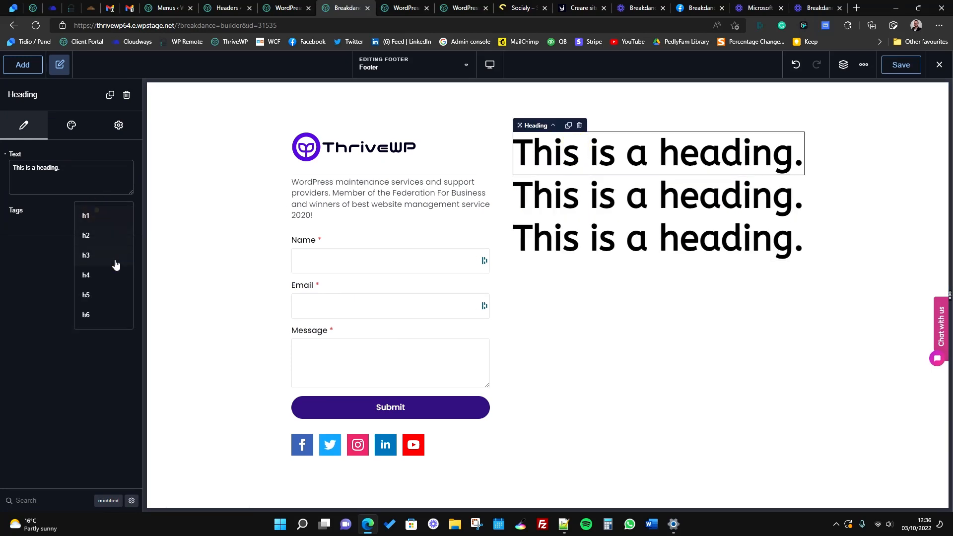
click(97, 278)
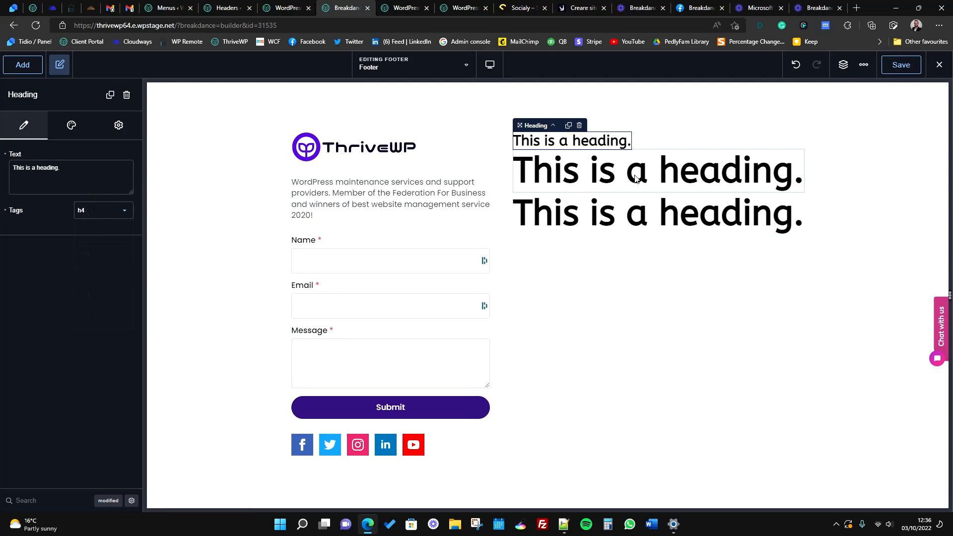
click(117, 208)
click(98, 297)
click(563, 174)
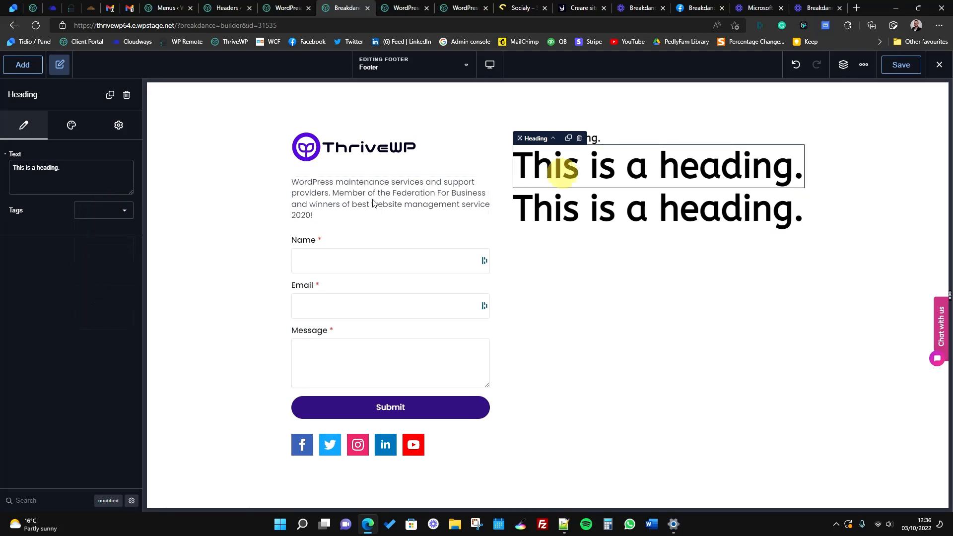
click(117, 210)
click(94, 292)
click(609, 180)
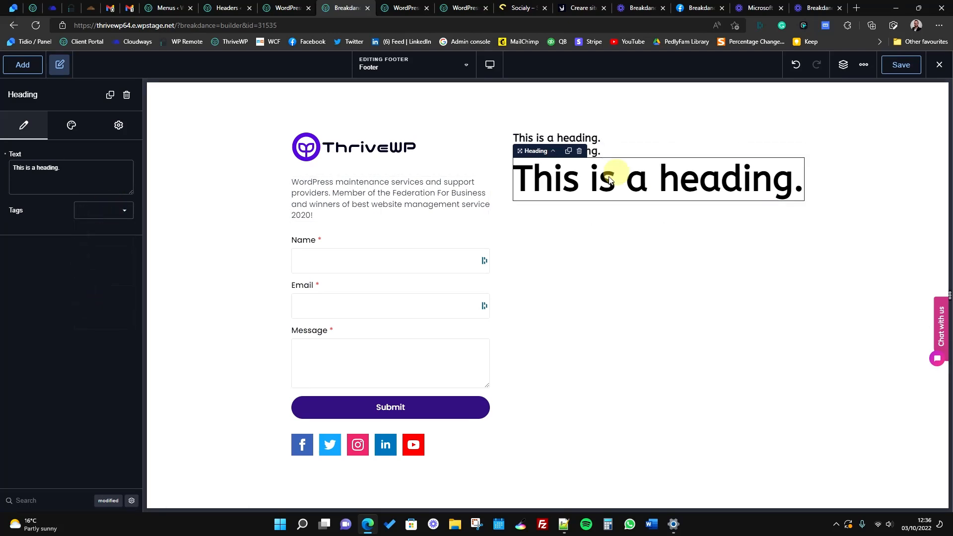
click(90, 209)
click(99, 292)
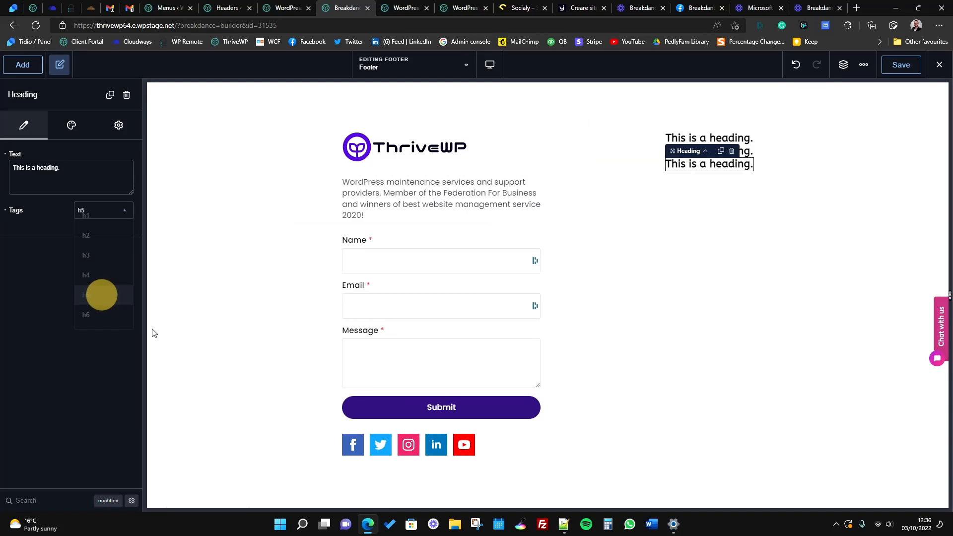
Step: Select the second Div in the footer structure and arrange its headings horizontally with Space Around alignment
click(521, 157)
click(710, 138)
click(705, 151)
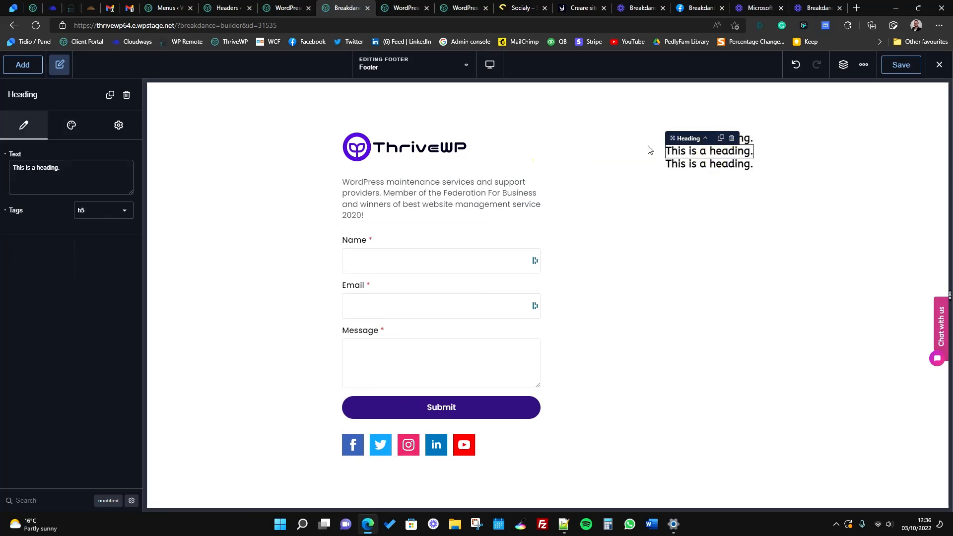
click(649, 150)
click(843, 65)
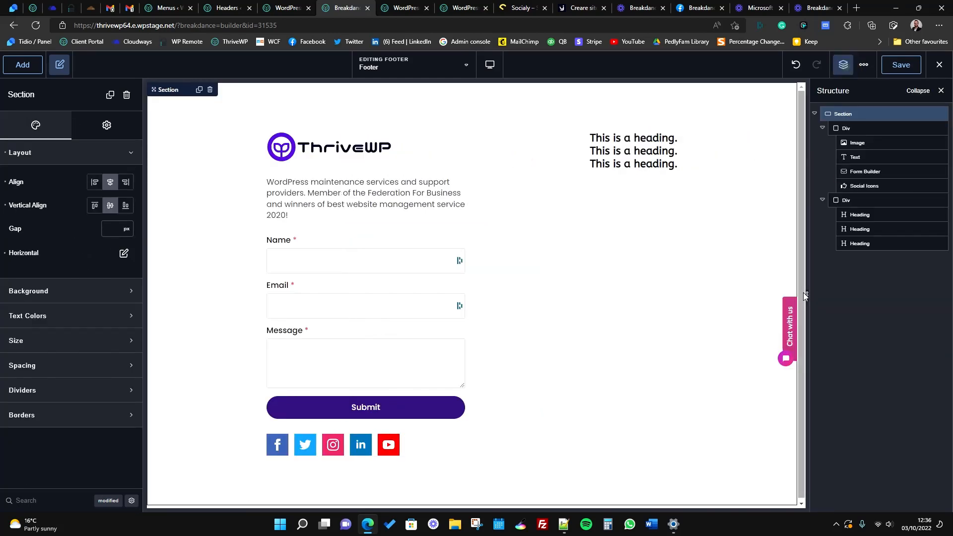
click(857, 200)
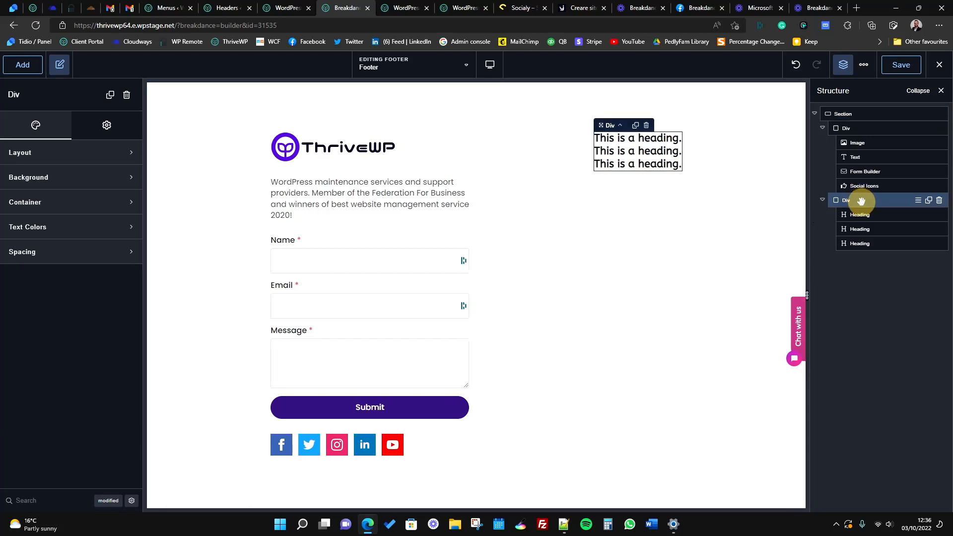
click(62, 163)
click(110, 205)
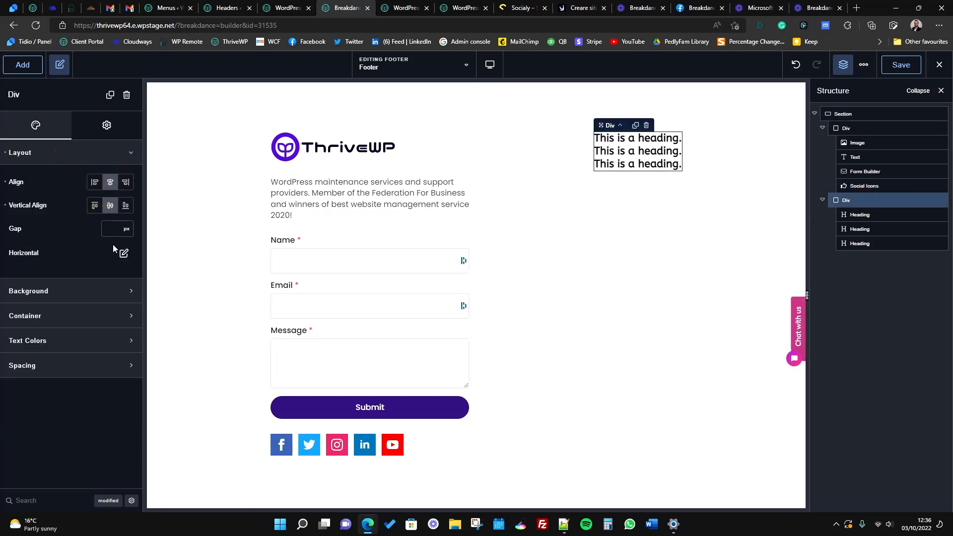
click(123, 253)
click(98, 301)
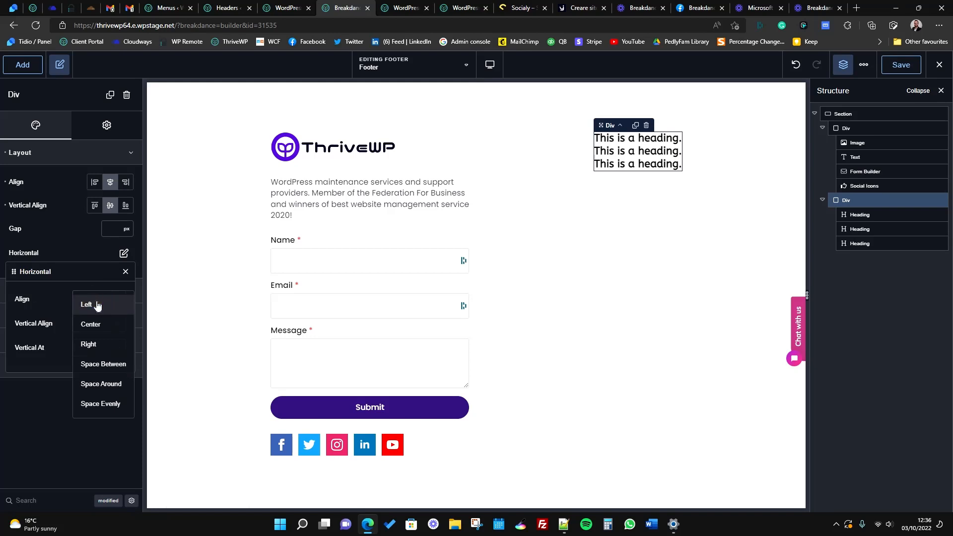
click(115, 385)
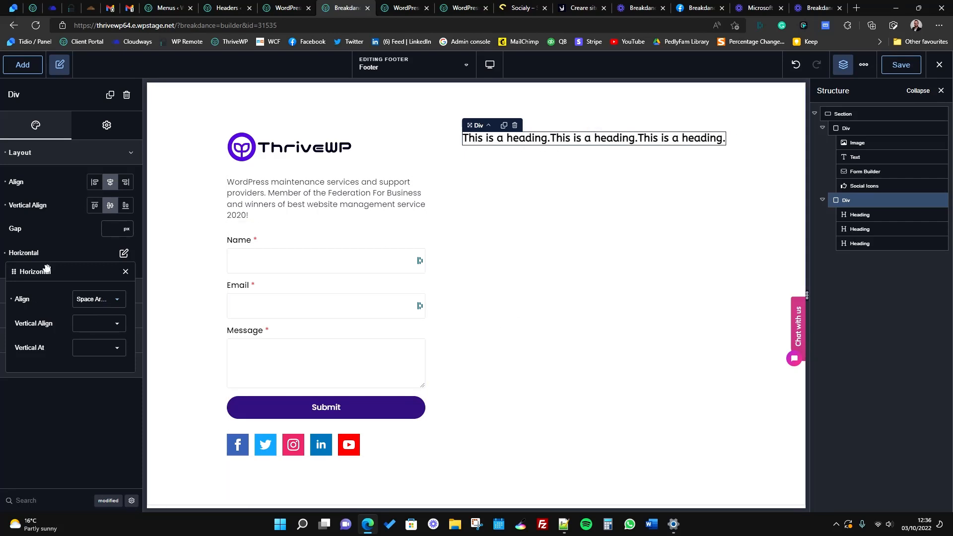
Step: Replace the first heading's text with "Navigation" copied from the live site's footer
click(287, 8)
drag(521, 175, 466, 177)
key(ctrl+c)
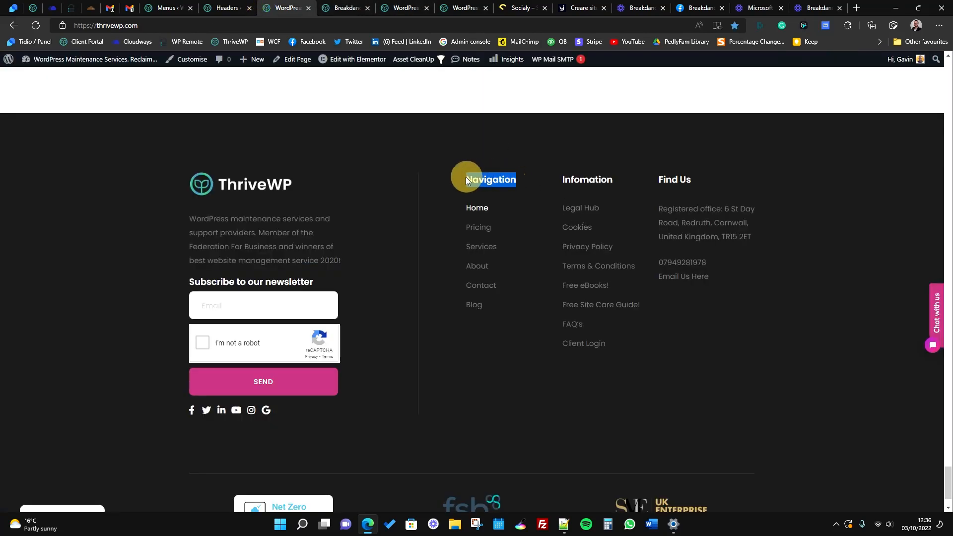
click(345, 8)
click(502, 140)
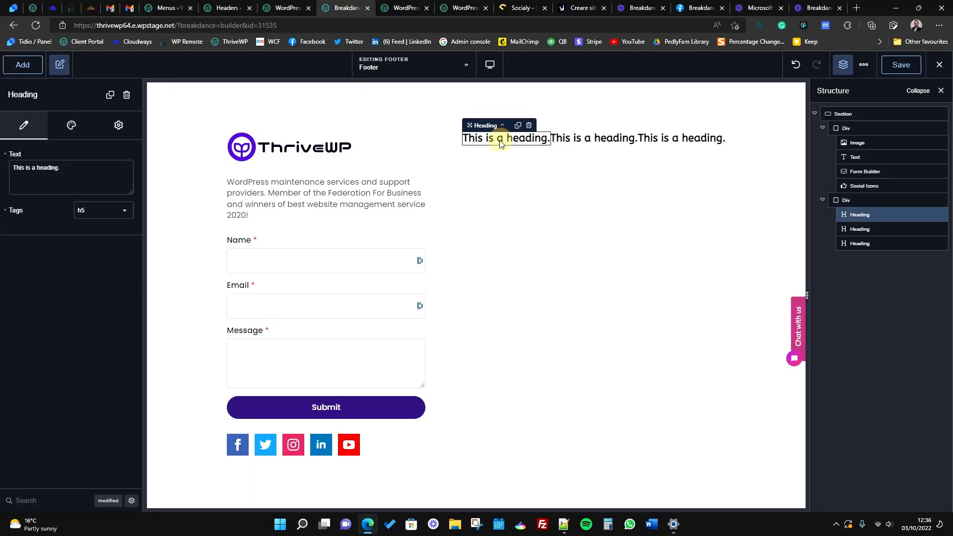
drag(60, 168, 10, 169)
key(ctrl+v)
Step: Replace the second heading's text with "Infomation" copied from the live site's footer
click(286, 8)
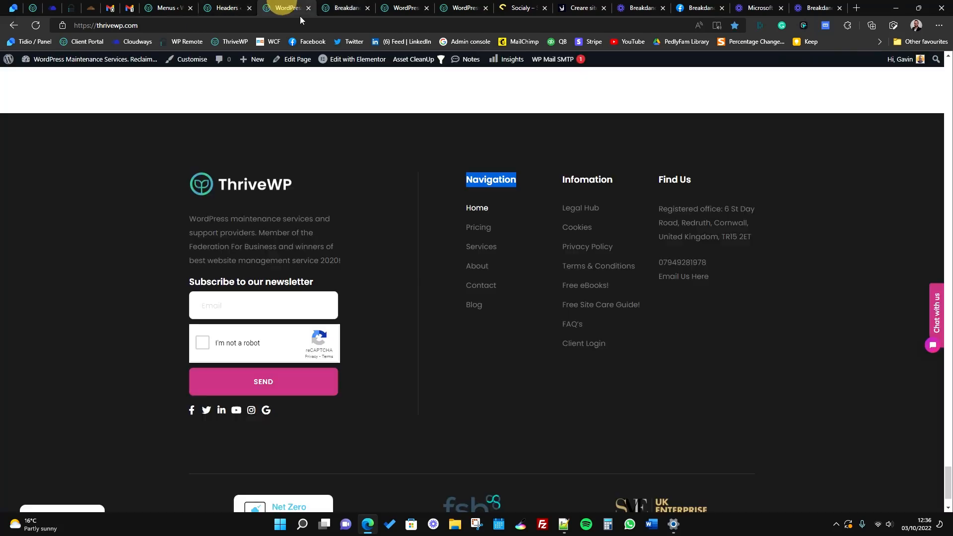
drag(614, 179, 560, 180)
key(ctrl+c)
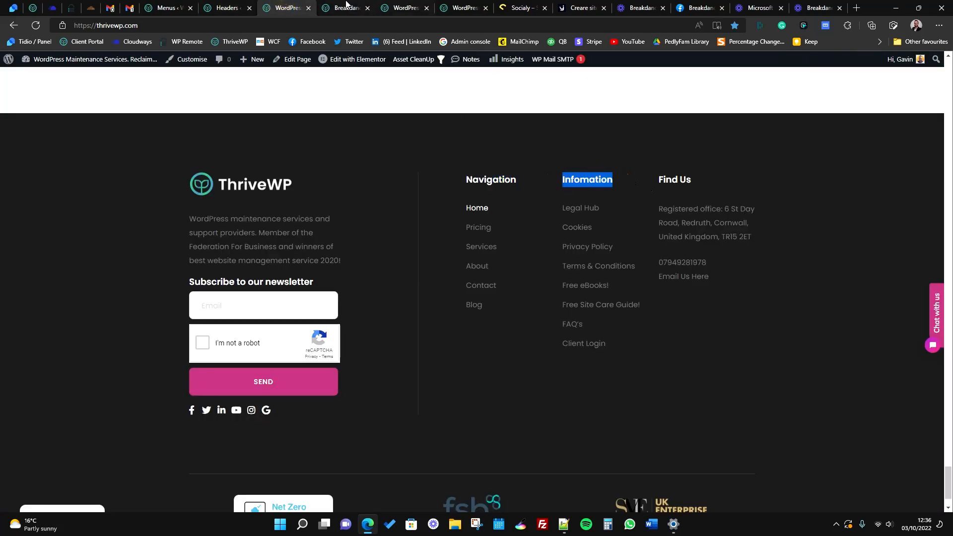
key(ctrl+Tab)
click(570, 138)
drag(60, 167, 10, 169)
key(ctrl+v)
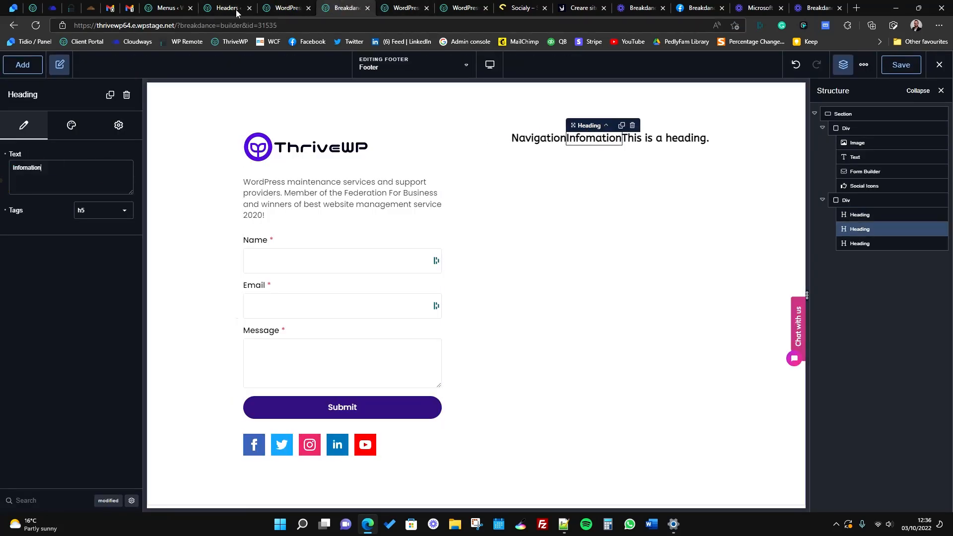
Step: Replace the third heading's text with "Find Us" copied from the live site's footer
click(275, 6)
drag(694, 180, 659, 183)
key(ctrl+c)
click(342, 8)
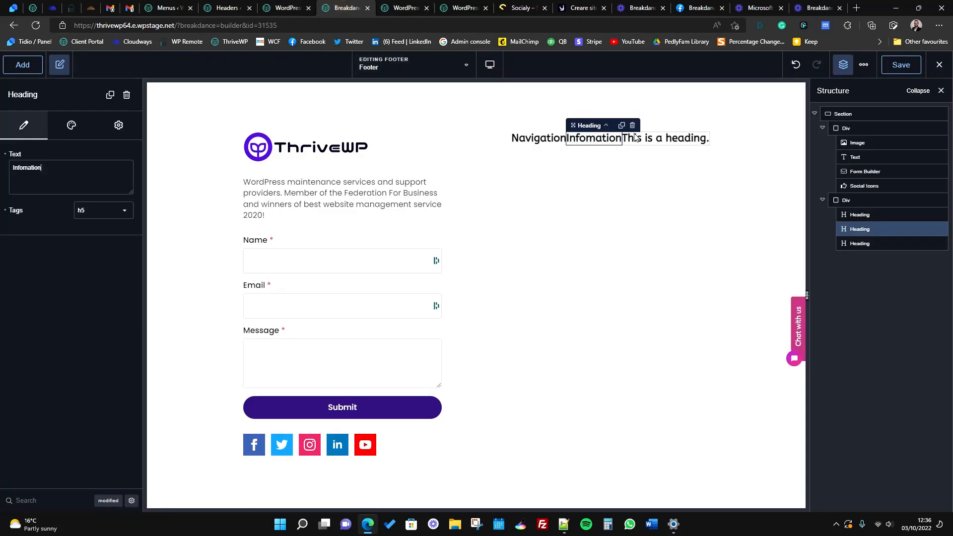
drag(60, 167, 11, 169)
key(ctrl+v)
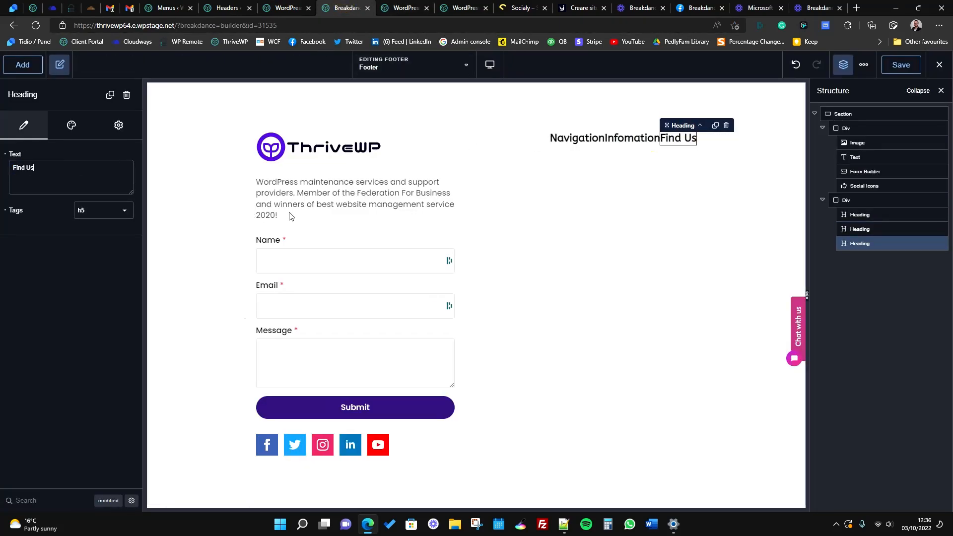
Step: Set the second Div's horizontal alignment to Space Between and its gap to 60 px
click(878, 200)
click(124, 253)
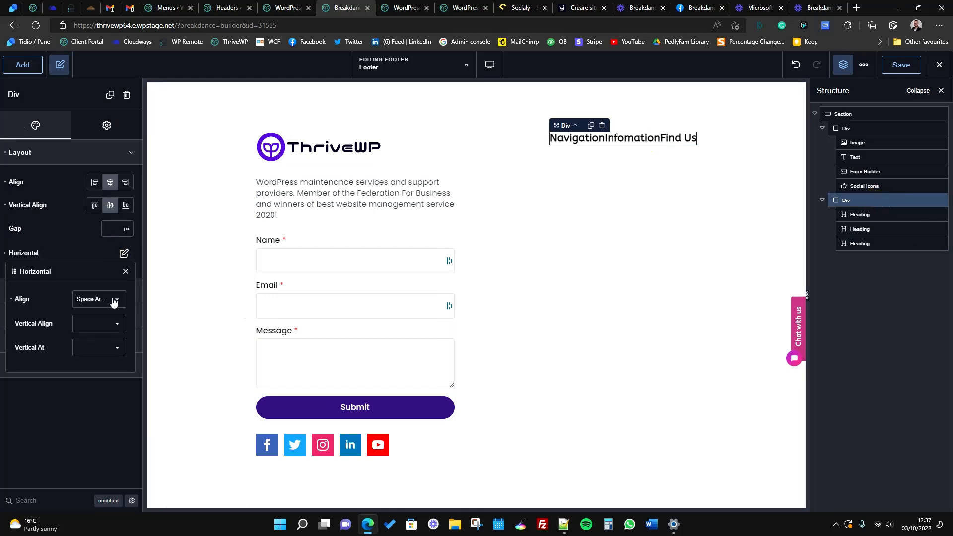
click(113, 300)
click(117, 364)
click(99, 299)
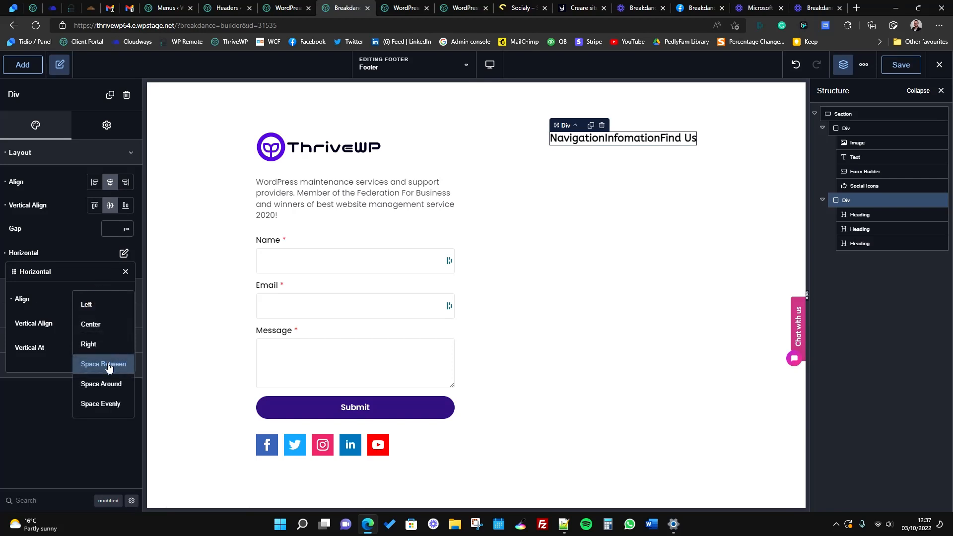
click(94, 250)
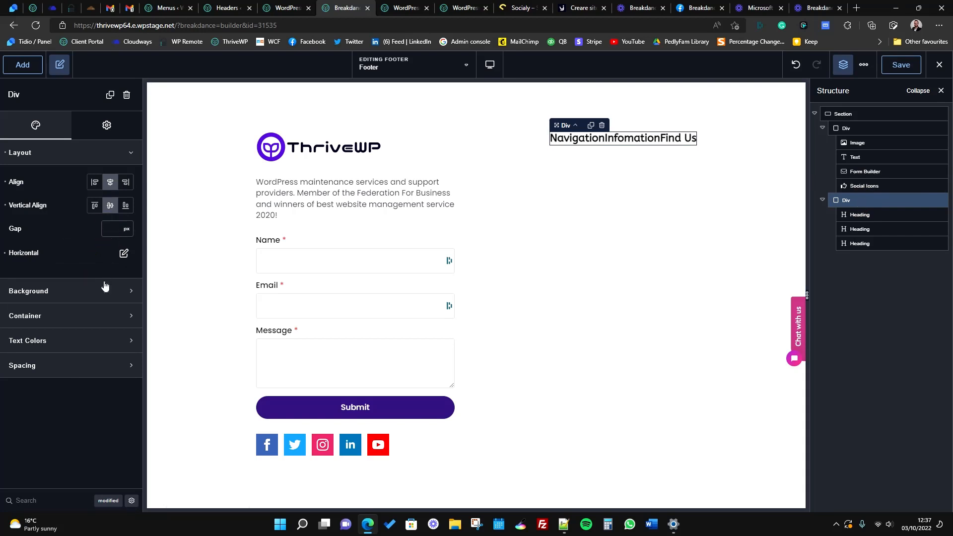
text(30)
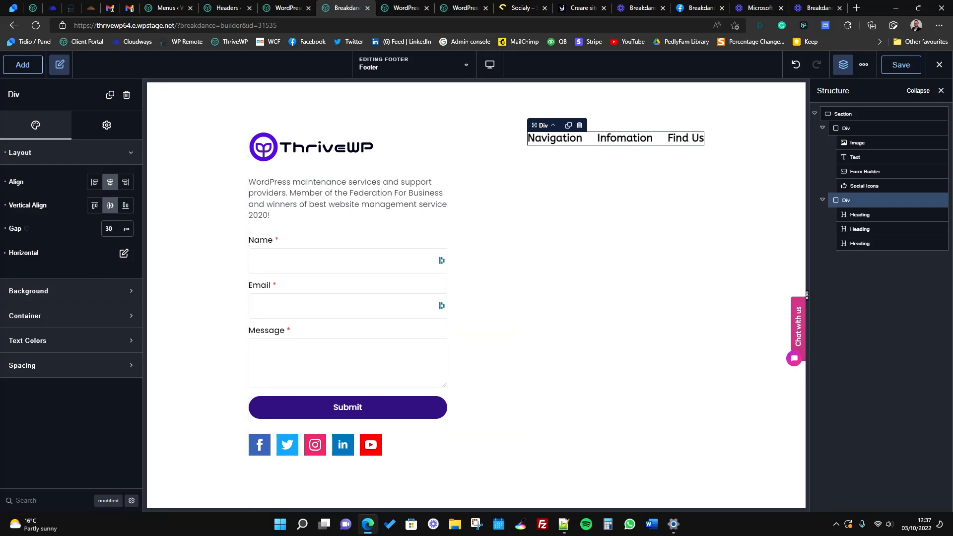
text(6)
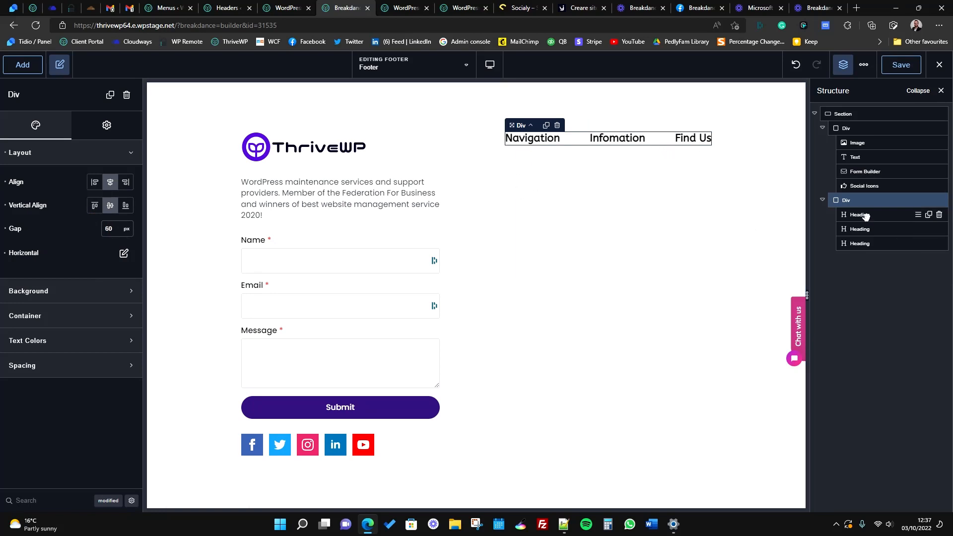
Step: Try placing a Basic List at the Navigation heading in the second Div, and delete the list
click(14, 66)
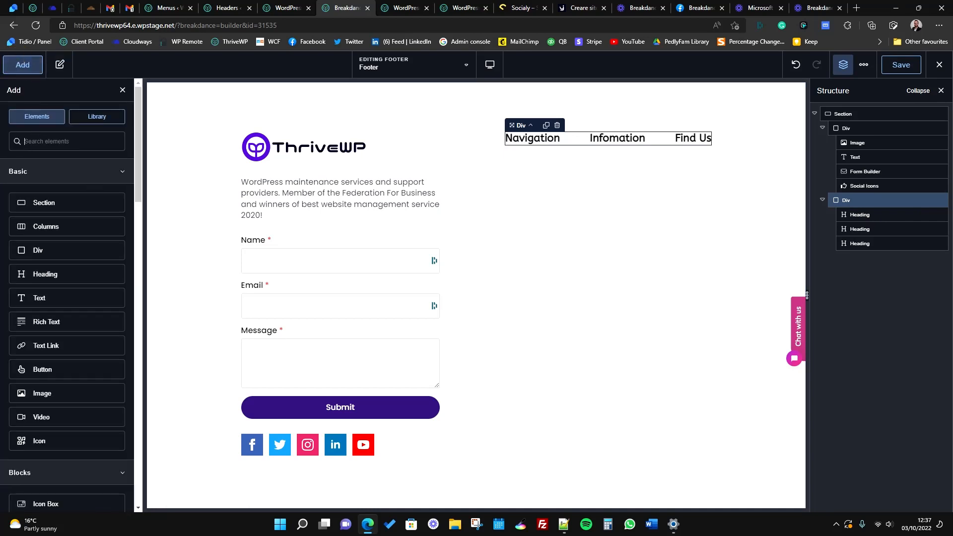
text(link)
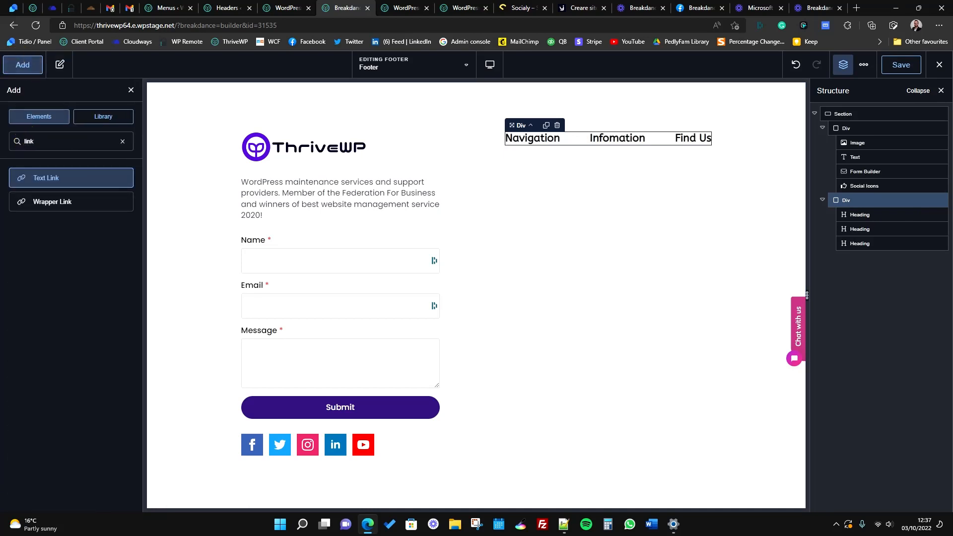
key(BackSpace)
key(BackSpace)
key(BackSpace)
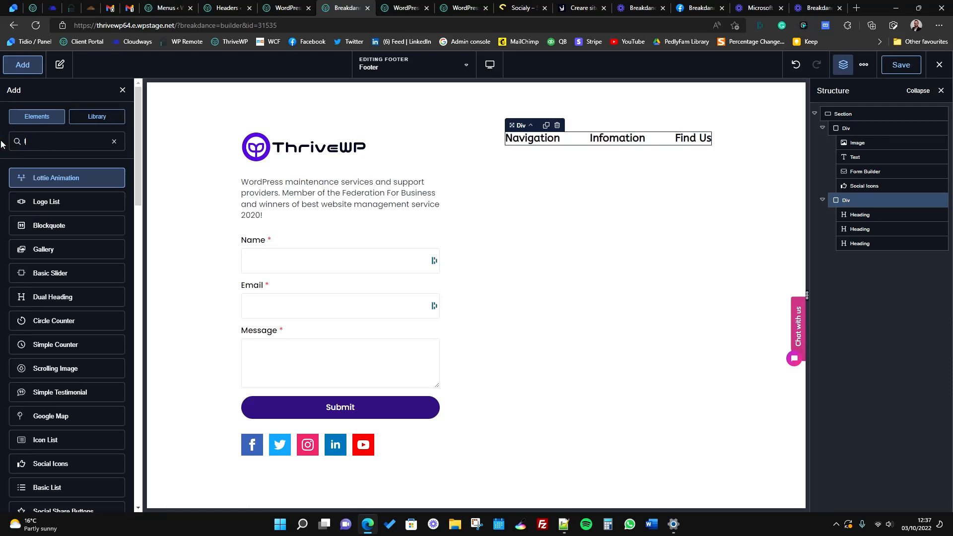
text(ist)
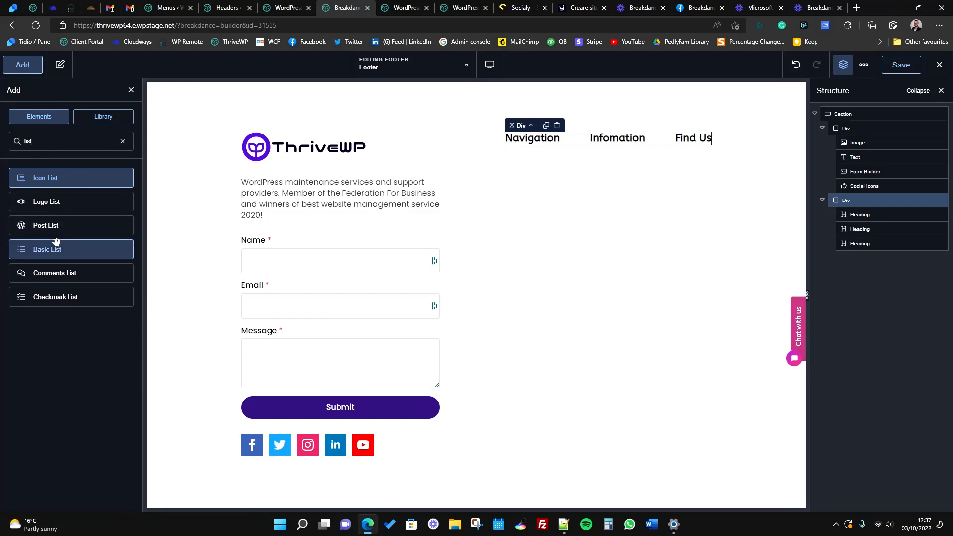
drag(54, 248, 530, 136)
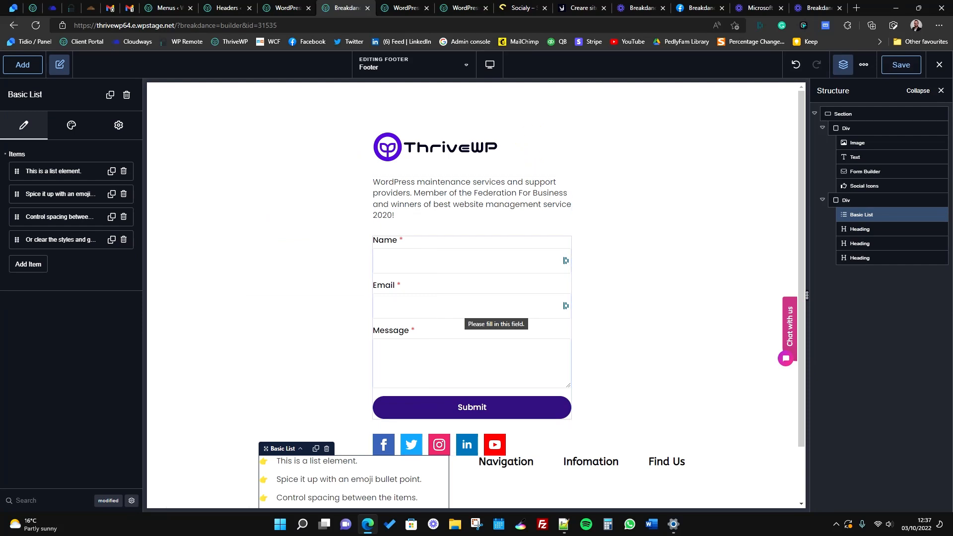
key(Delete)
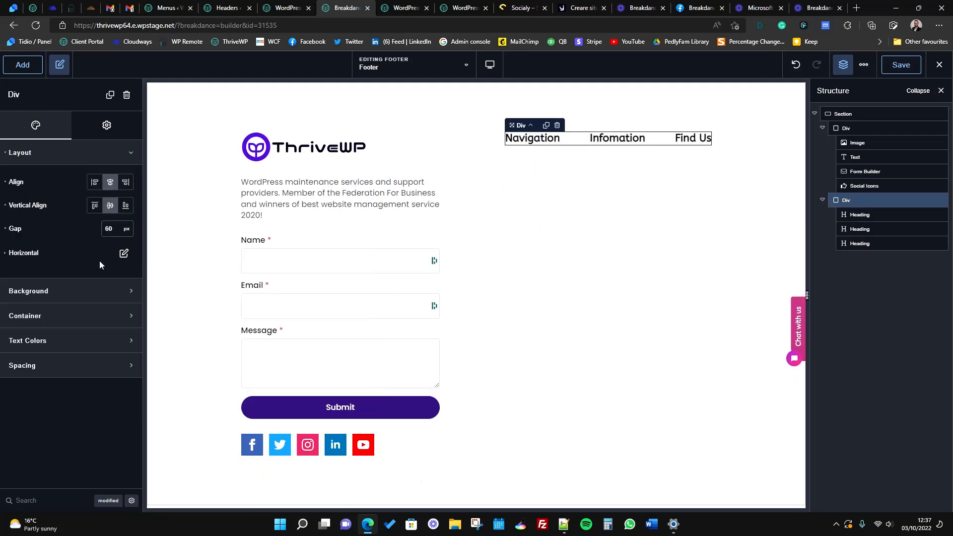
Step: Add a Basic List and an Icon List after the headings in the second Div
click(21, 71)
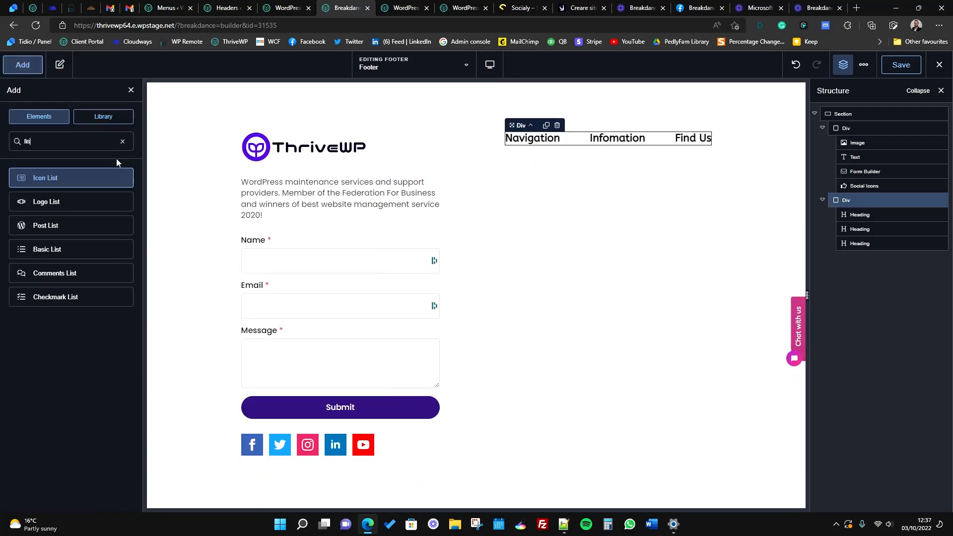
click(61, 250)
click(23, 70)
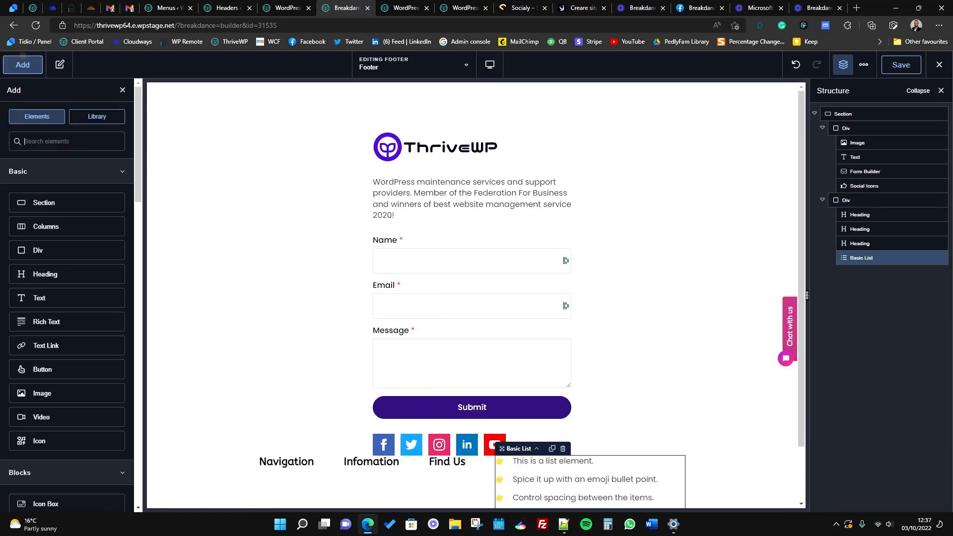
text(list)
click(44, 178)
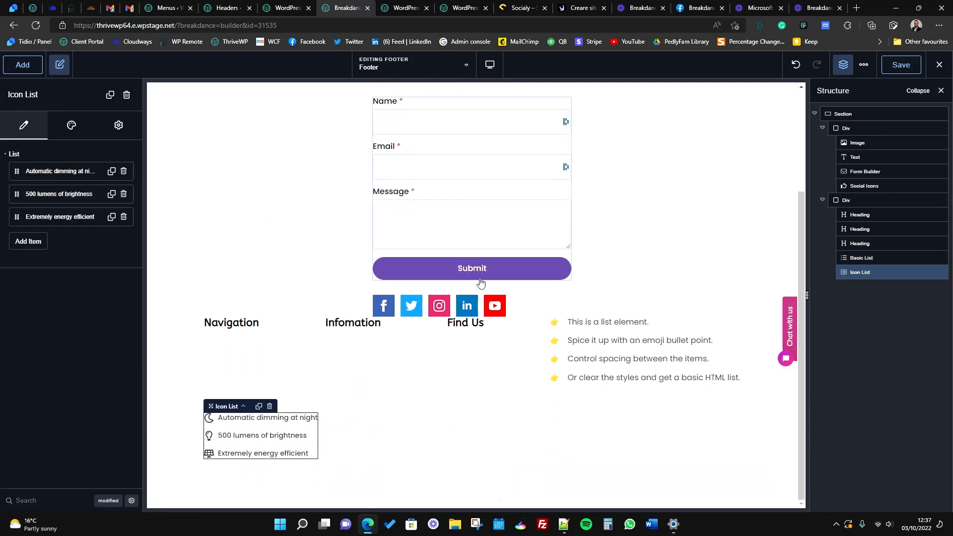
Step: Set the container width of the second Div, which holds the headings and lists, to 600 px
click(863, 201)
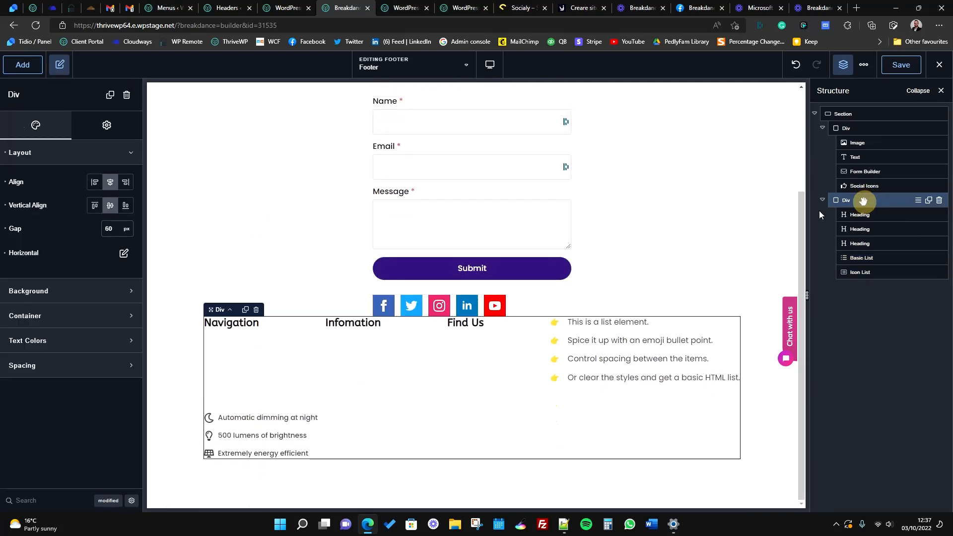
click(45, 150)
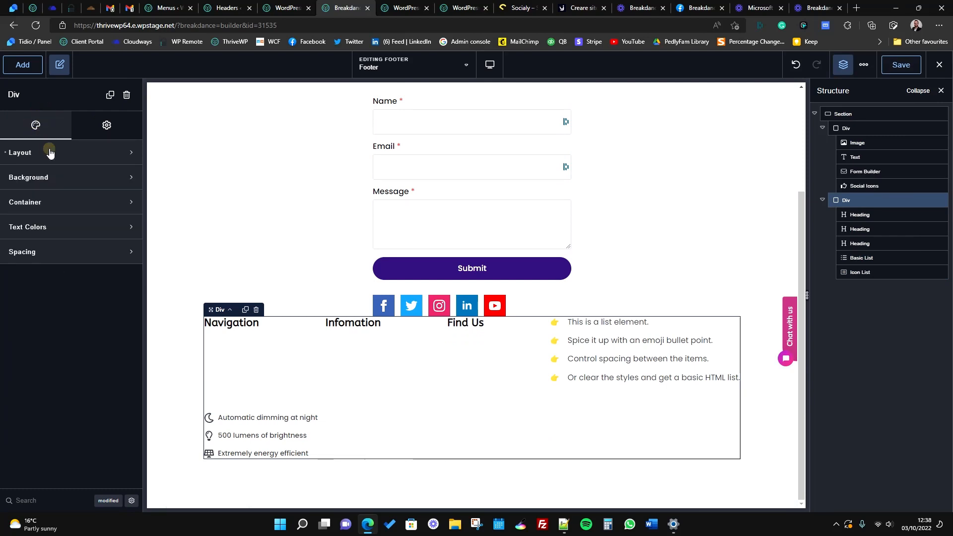
click(80, 154)
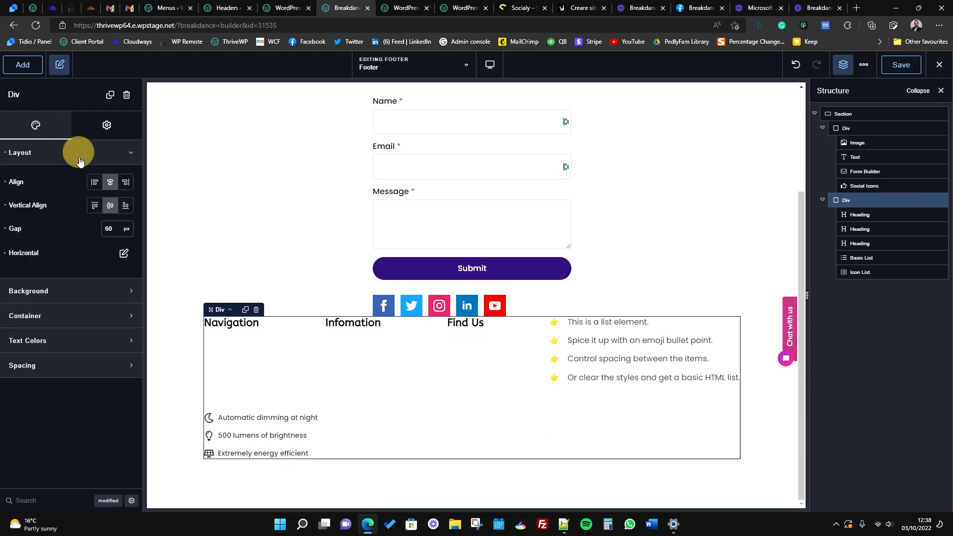
click(108, 290)
click(74, 292)
click(43, 318)
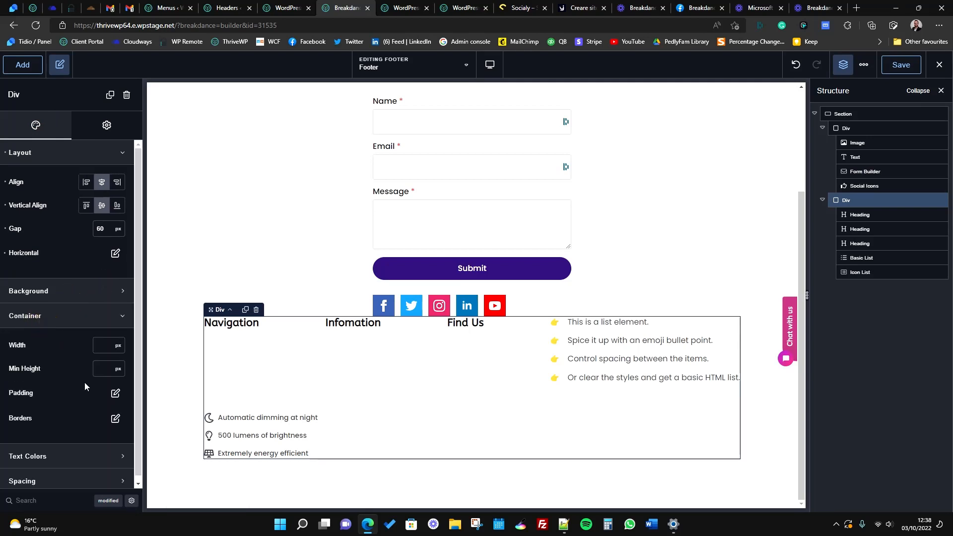
click(101, 345)
text(600)
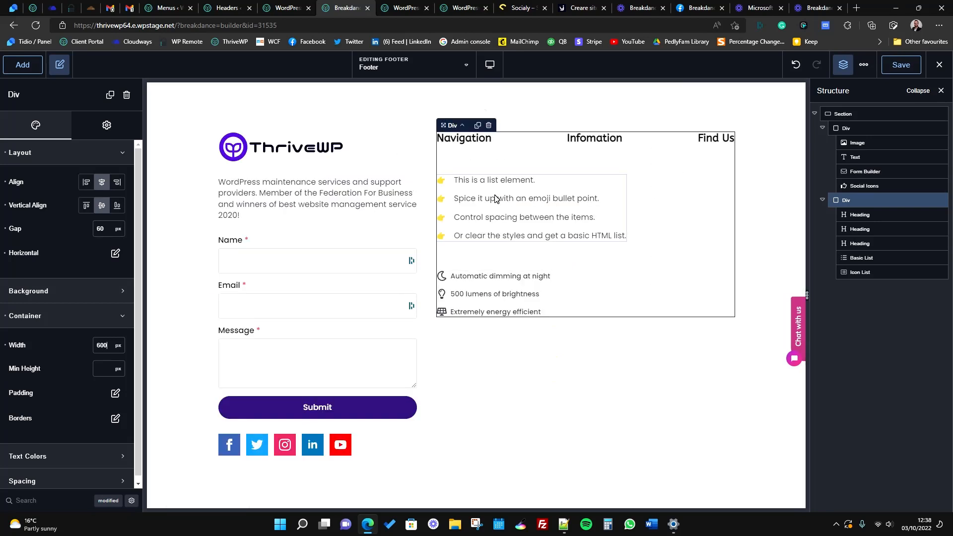
Step: Examine the Basic List's first item and its list style settings, including the emoji marker
click(474, 282)
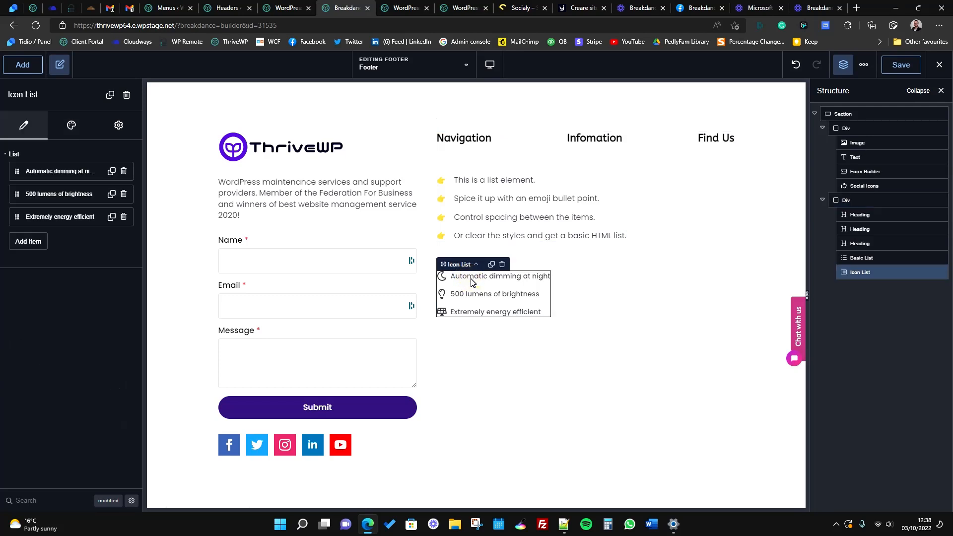
click(479, 214)
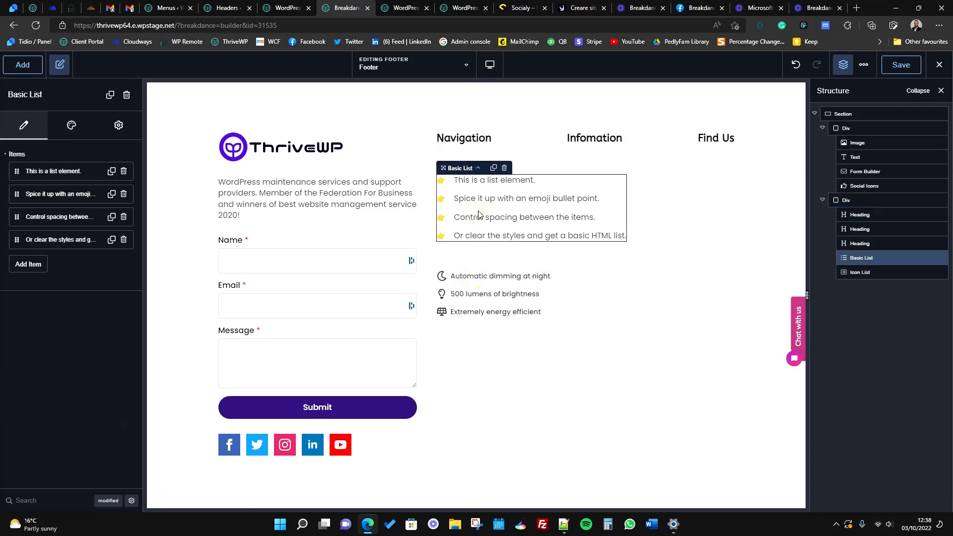
click(54, 171)
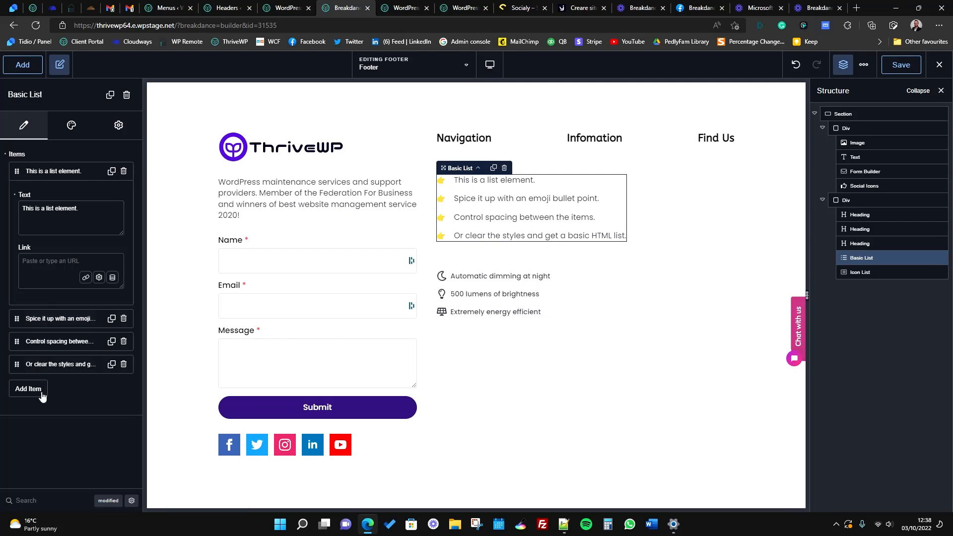
click(67, 125)
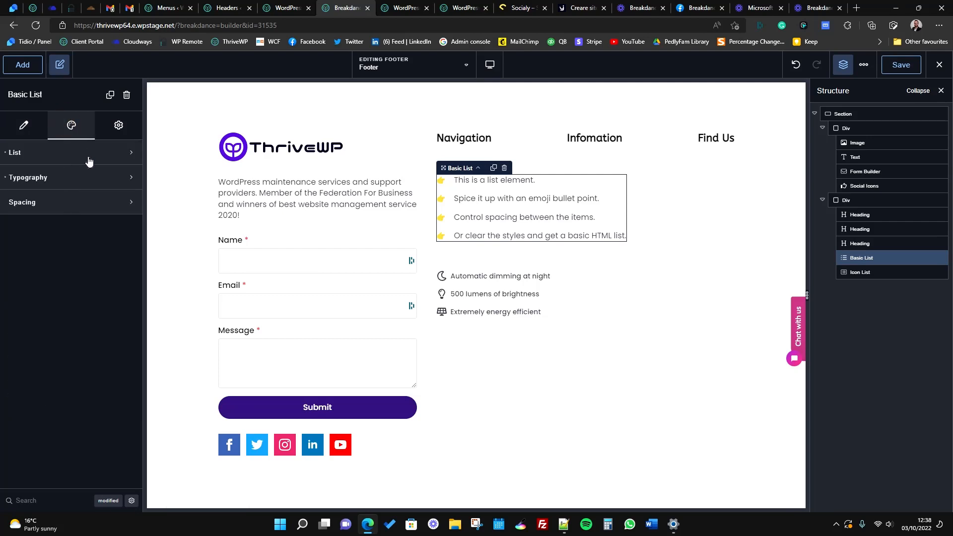
click(88, 158)
click(88, 227)
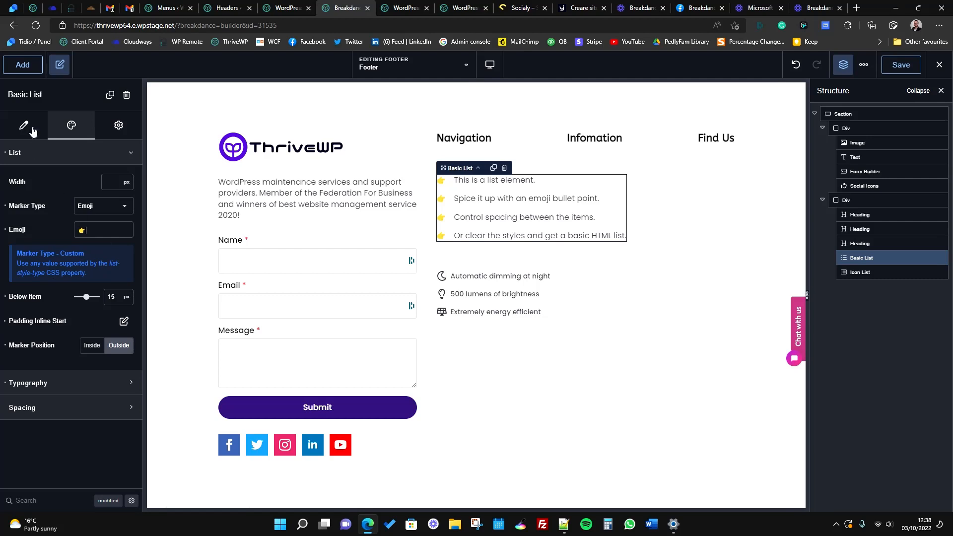
Step: Try the Disc, Square and Custom marker types on the Basic List, and delete the list from the second Div
click(107, 207)
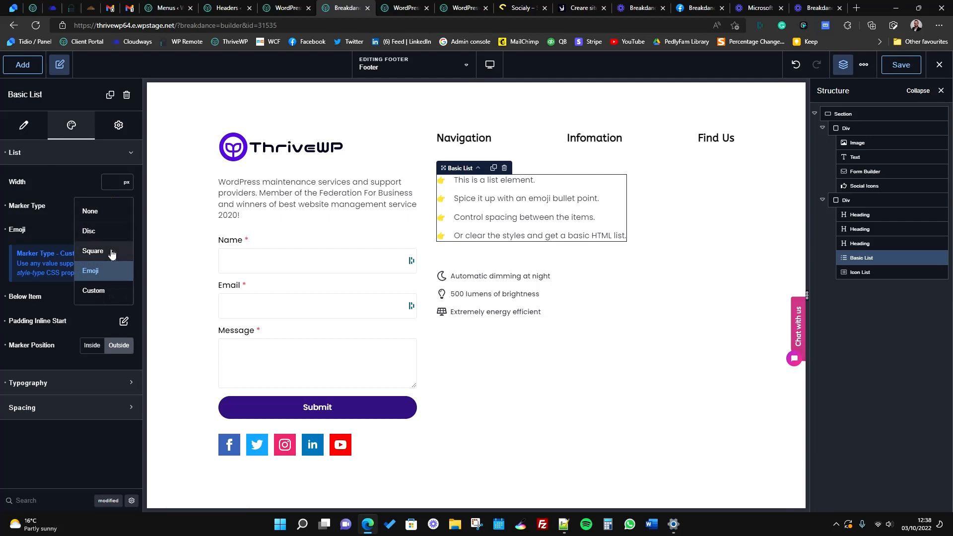
click(54, 207)
click(96, 206)
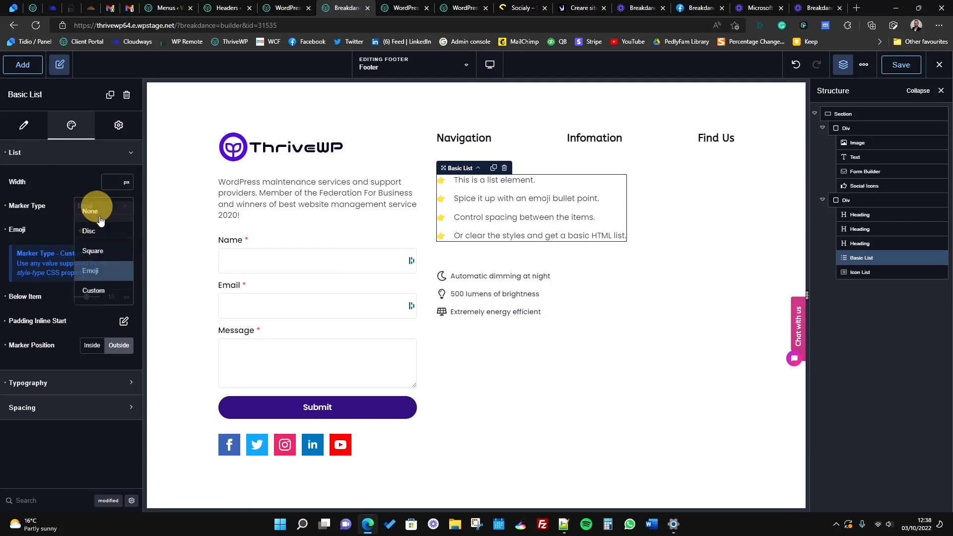
click(105, 231)
click(103, 206)
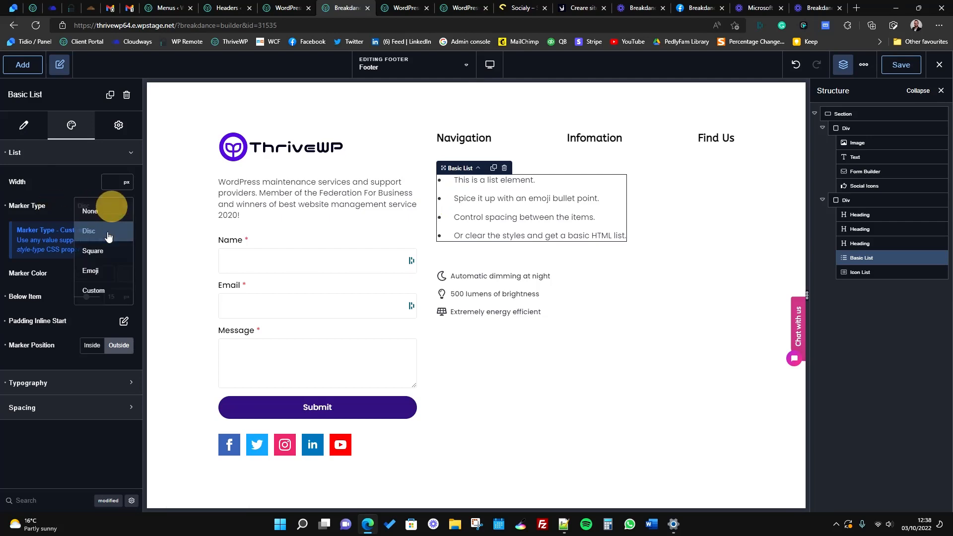
click(101, 252)
click(104, 205)
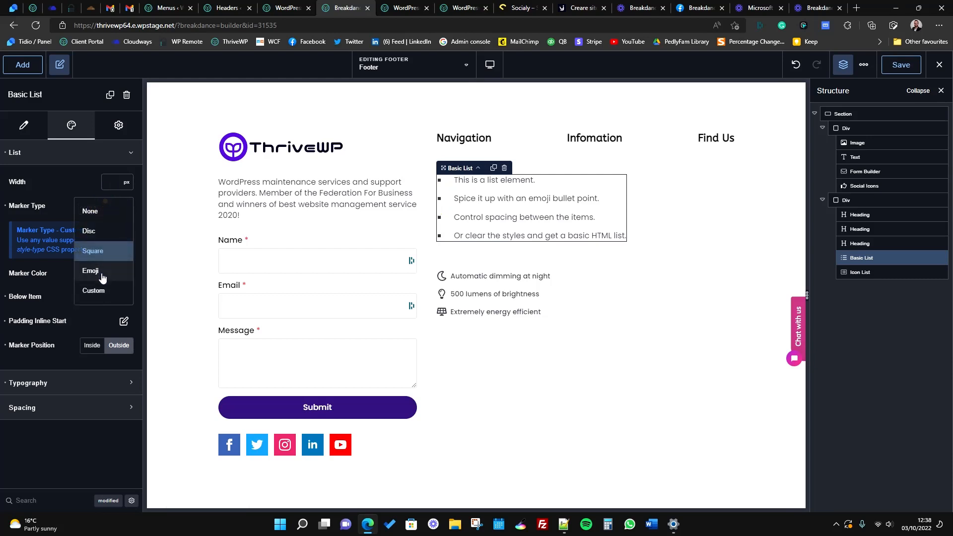
click(94, 291)
click(104, 205)
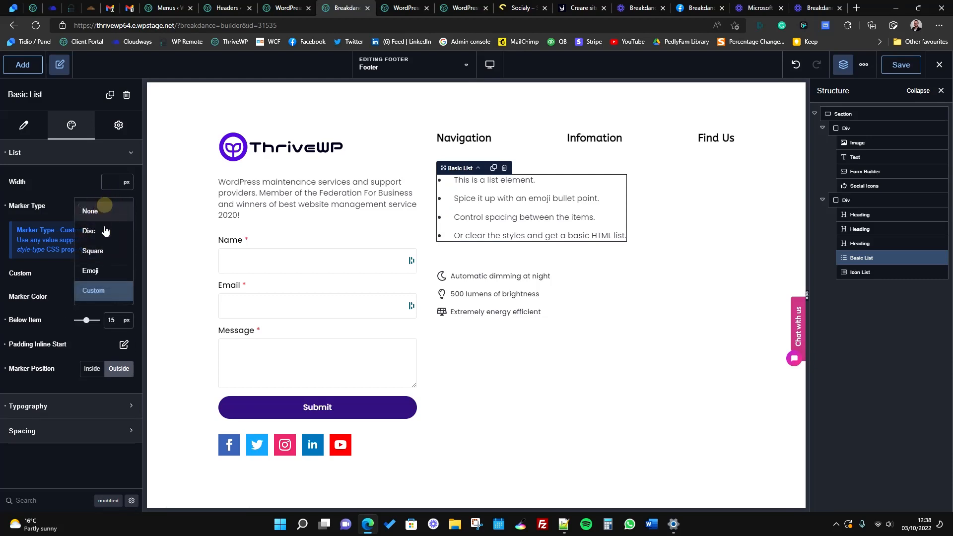
click(105, 251)
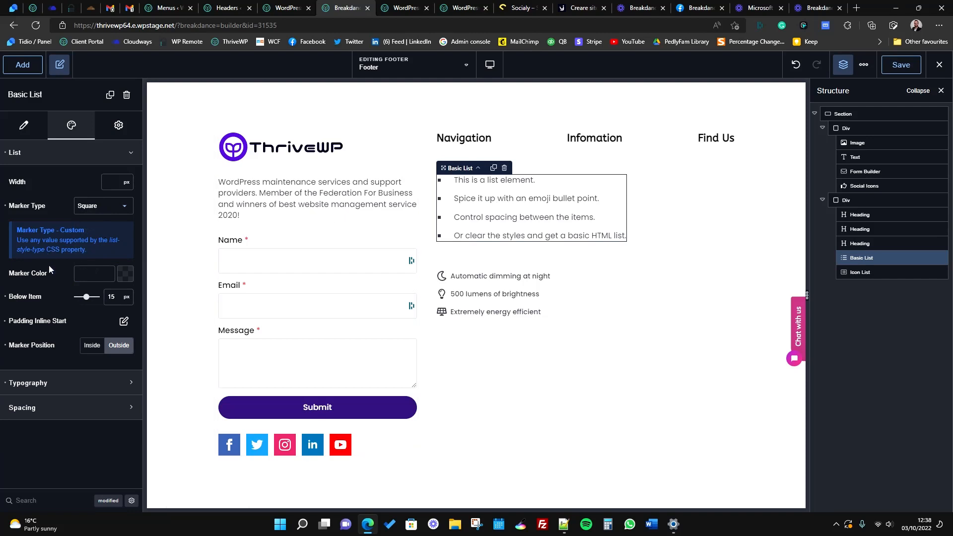
click(505, 169)
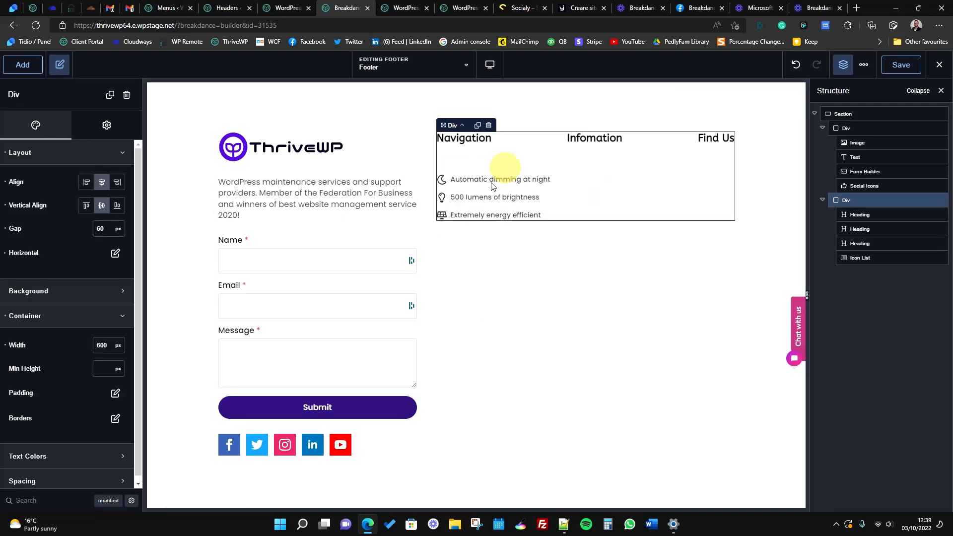
Step: Clear the custom icons from the first two icon list items, "Automatic dimming at night" and "500 lumens of brightness"
click(502, 173)
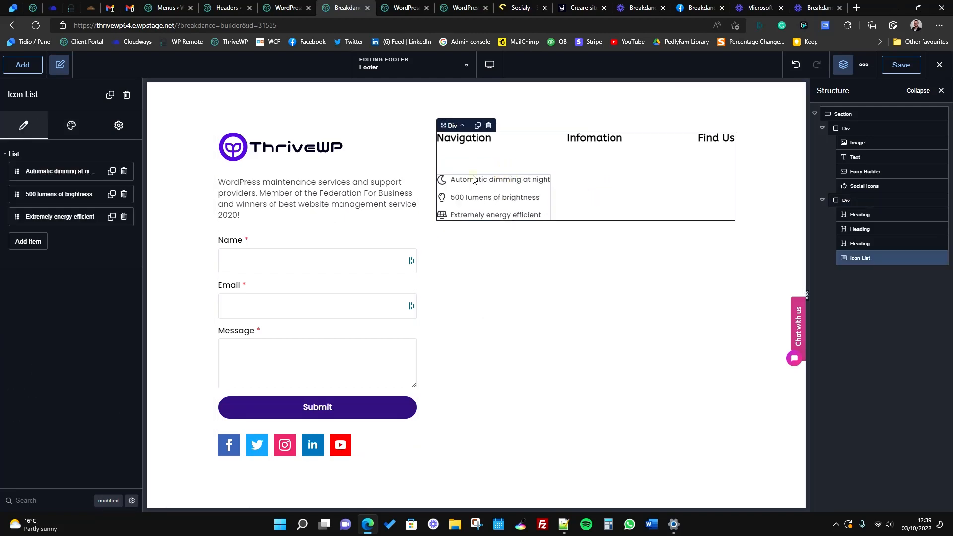
click(56, 172)
mouse_move(77, 271)
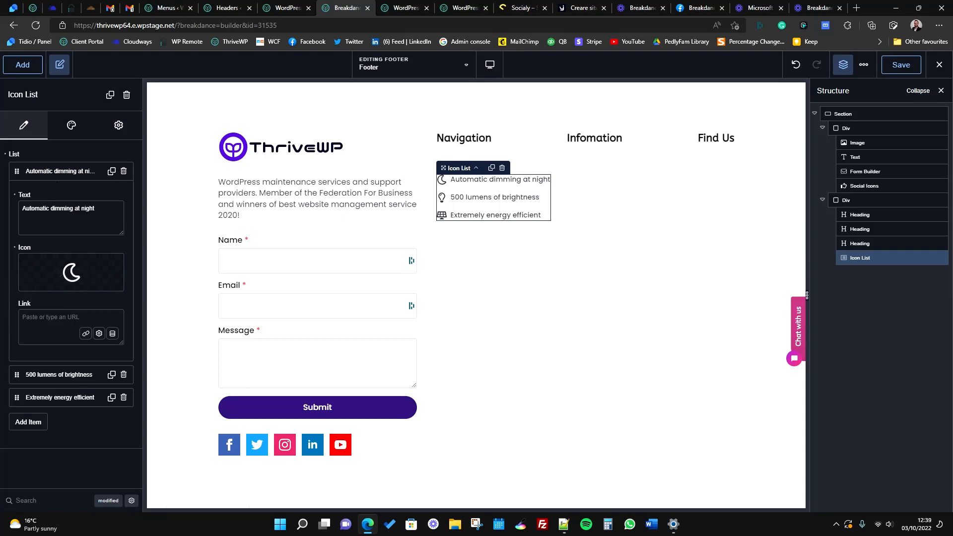
click(79, 274)
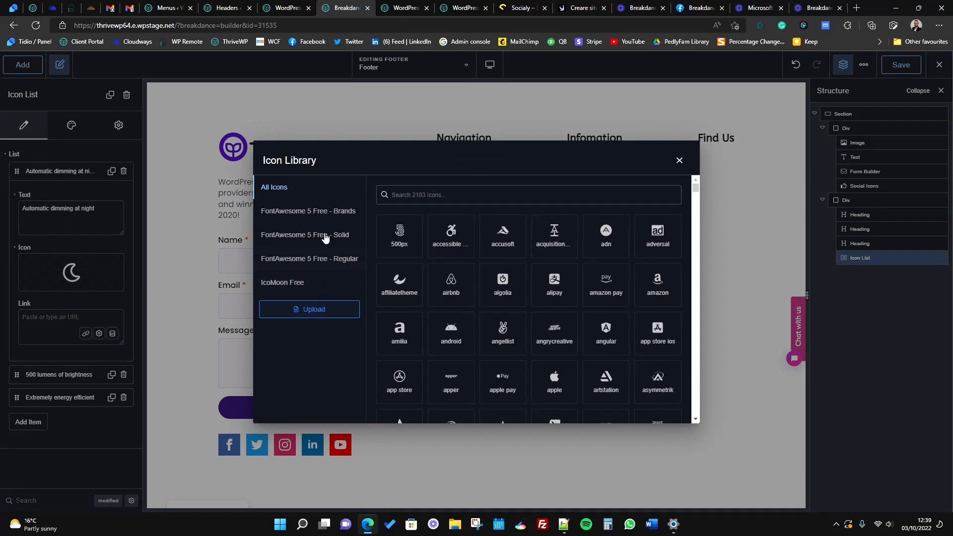
click(680, 160)
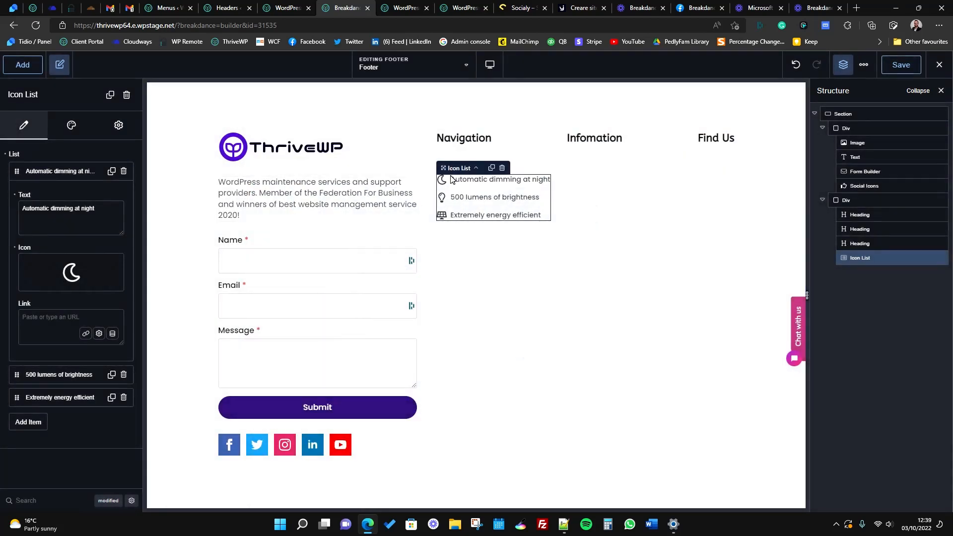
mouse_move(109, 271)
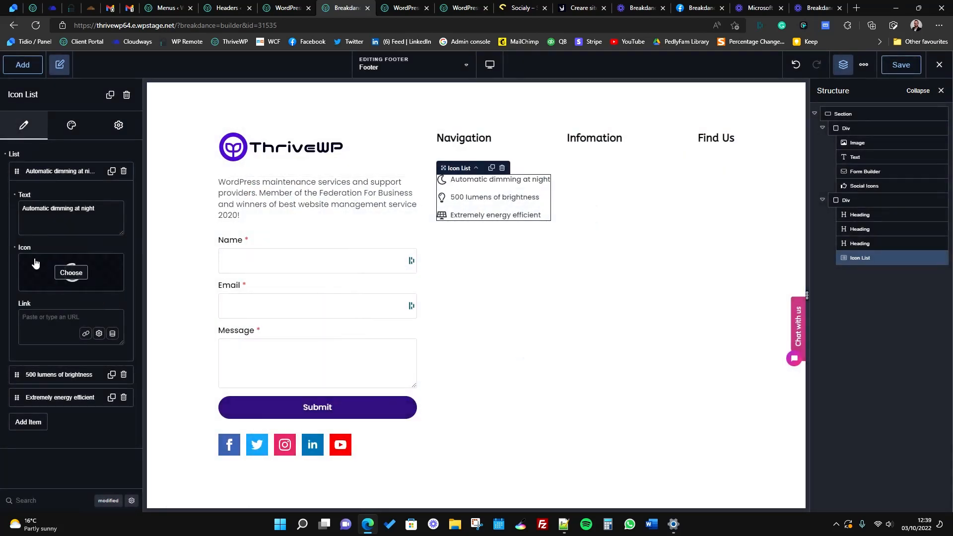
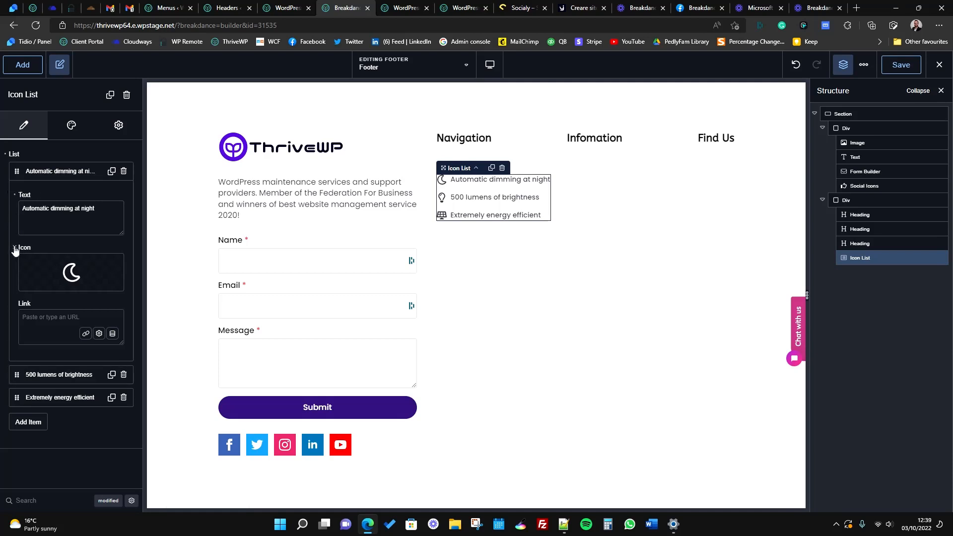
click(14, 248)
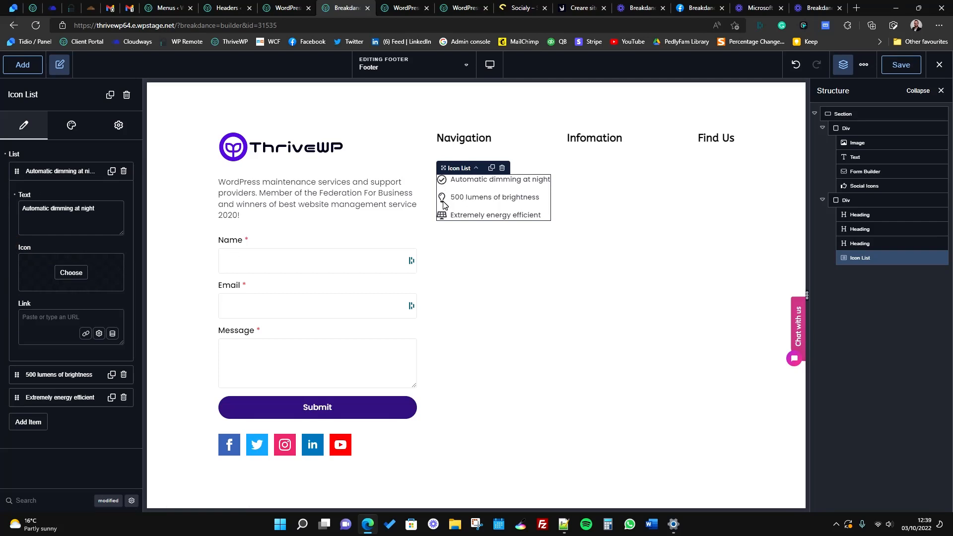
click(31, 376)
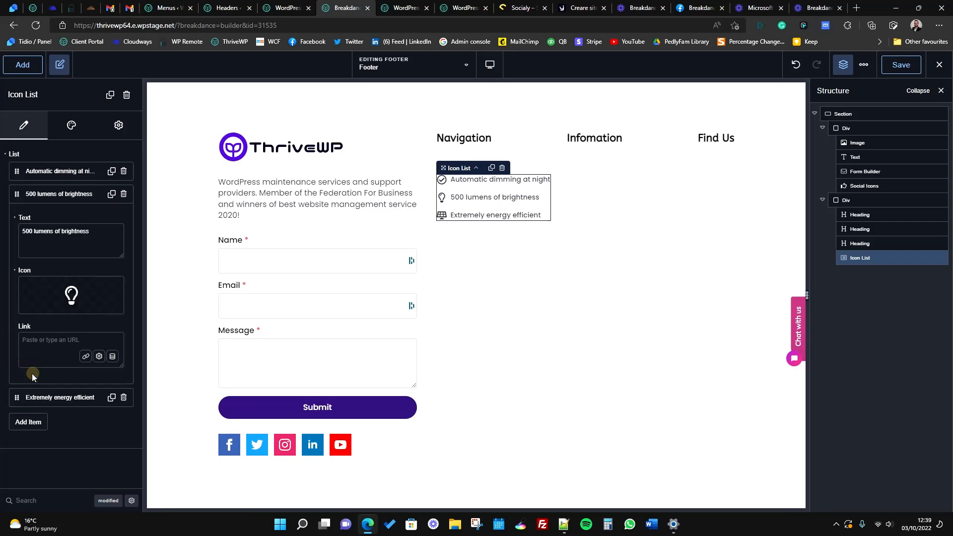
click(14, 271)
Step: Set the icon size of the icon list to 0 px
click(71, 125)
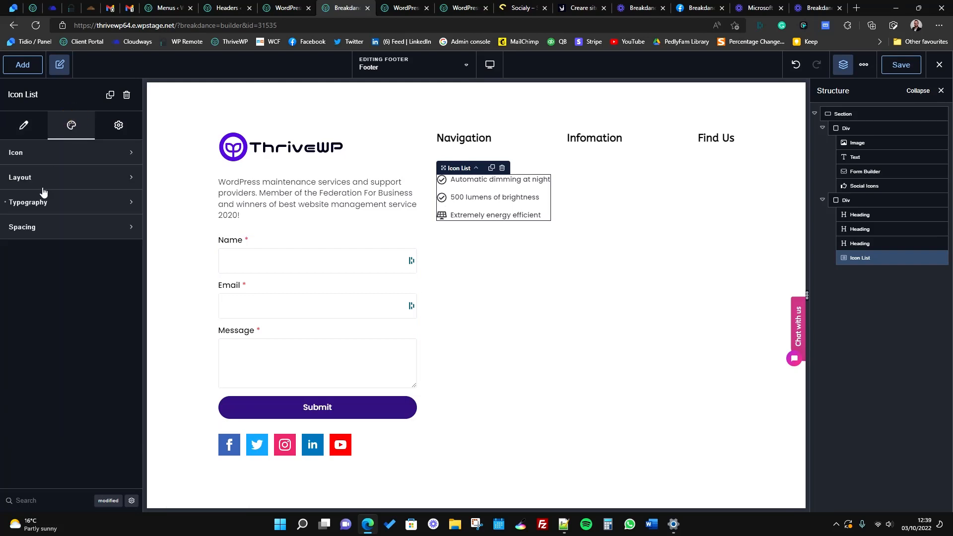
click(57, 153)
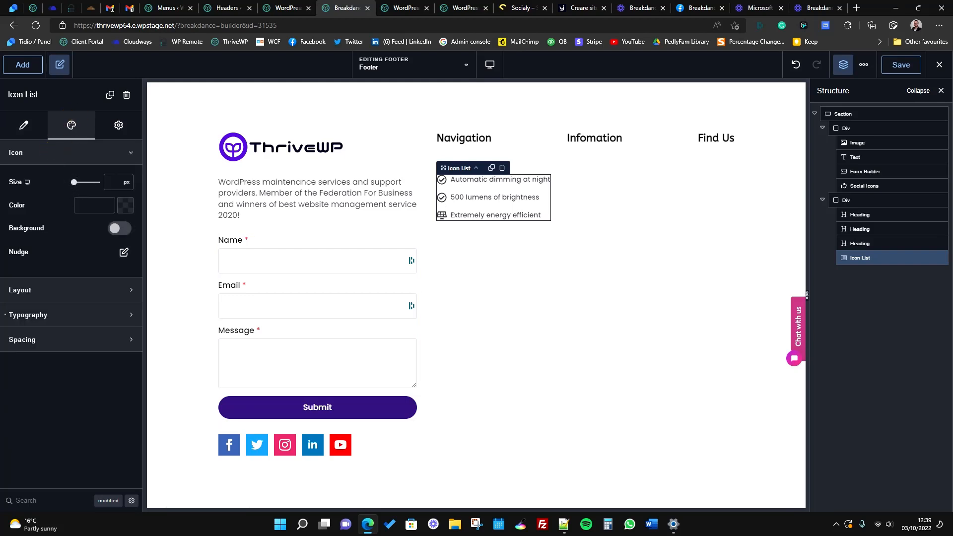
click(113, 182)
text(0)
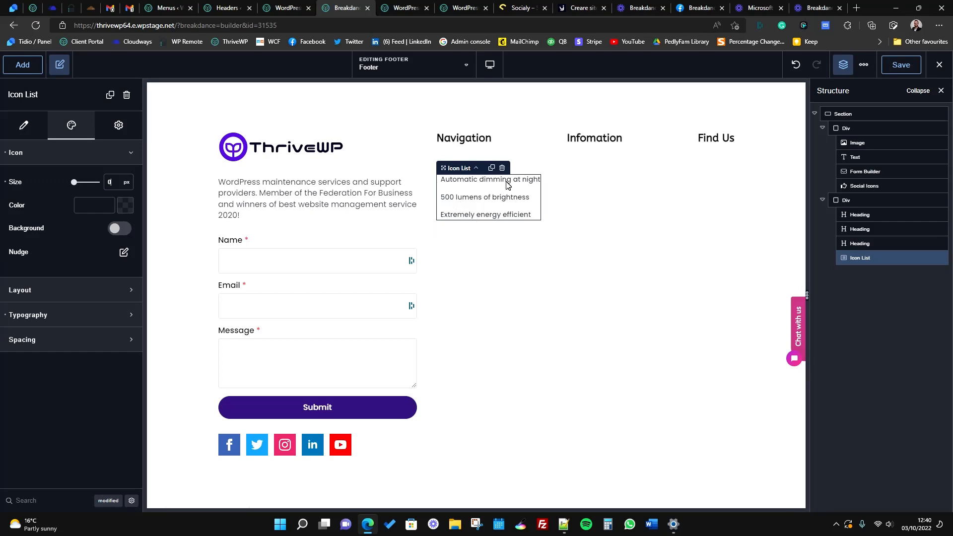
Step: Delete the icon list and add a text link directly after the Navigation heading
click(942, 258)
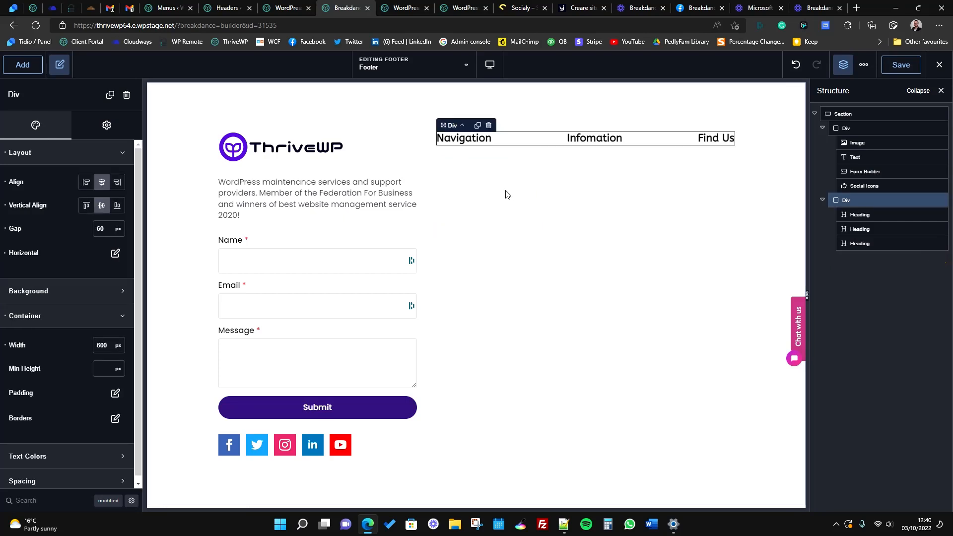
click(20, 66)
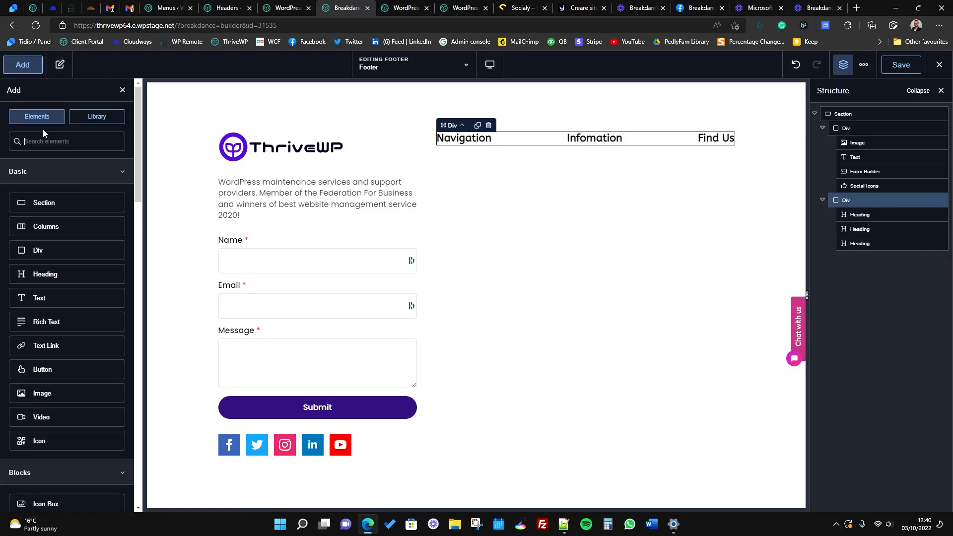
text(link)
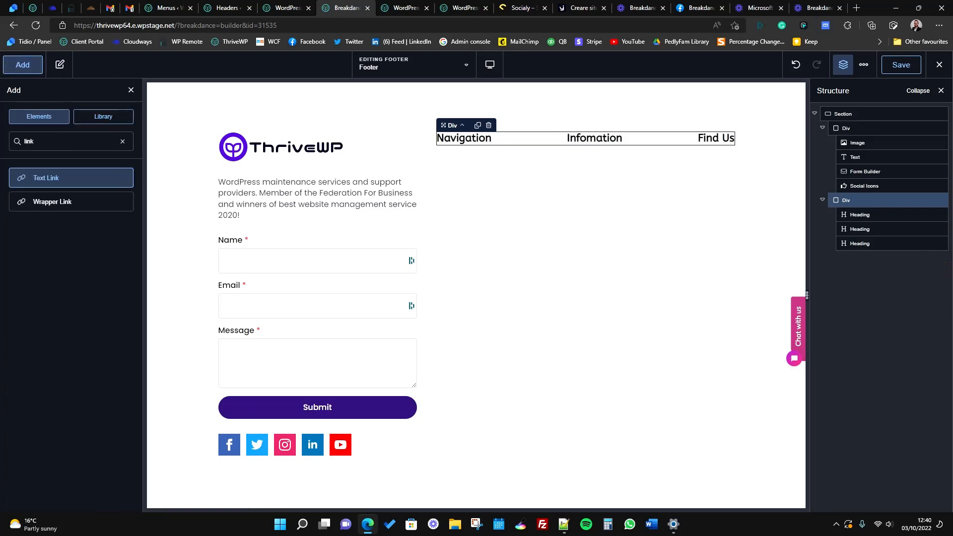
click(75, 180)
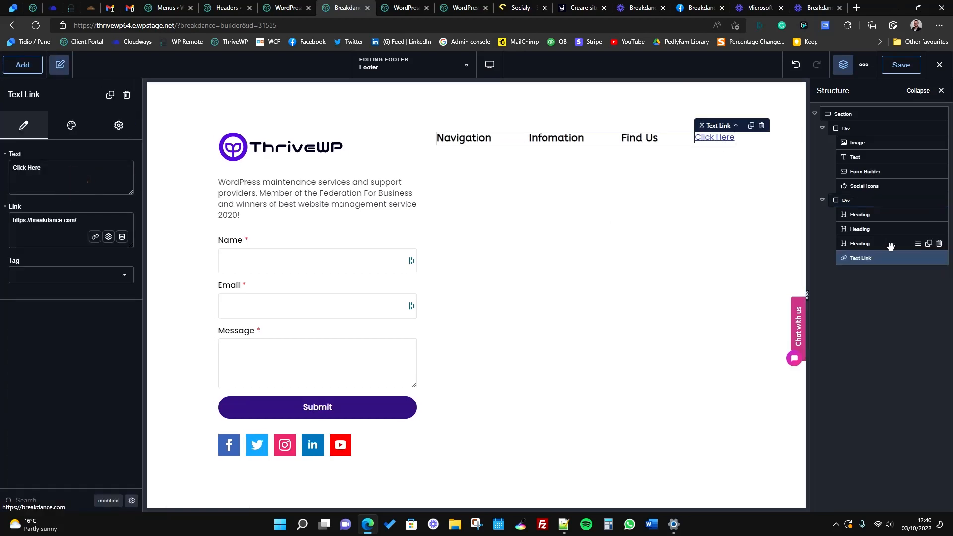
drag(877, 258, 876, 225)
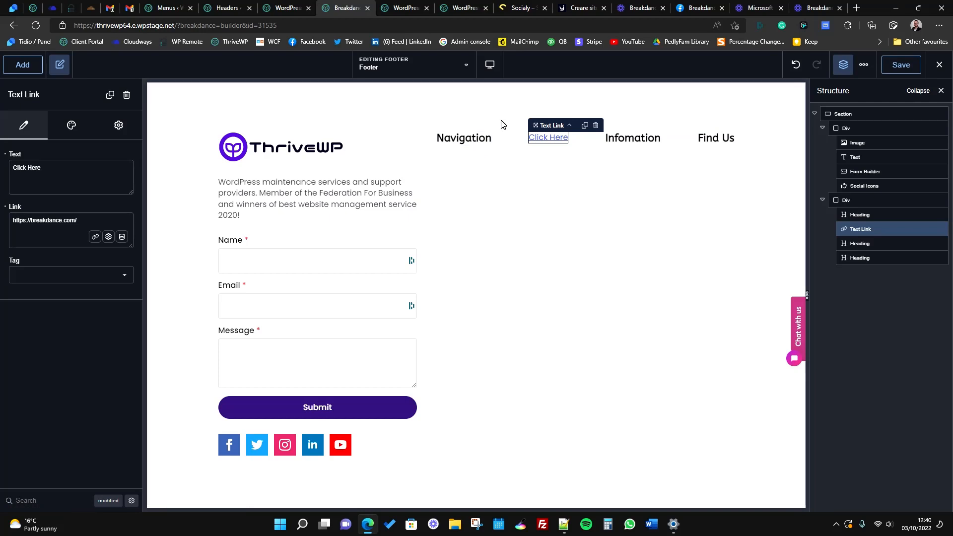
Step: Add an empty div inside the div that holds the headings and duplicate it twice
click(846, 200)
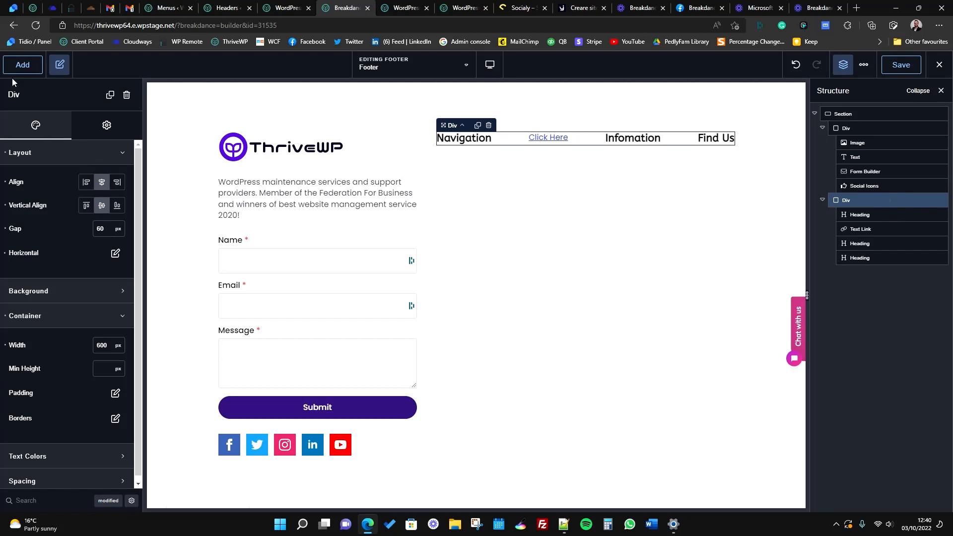
click(20, 66)
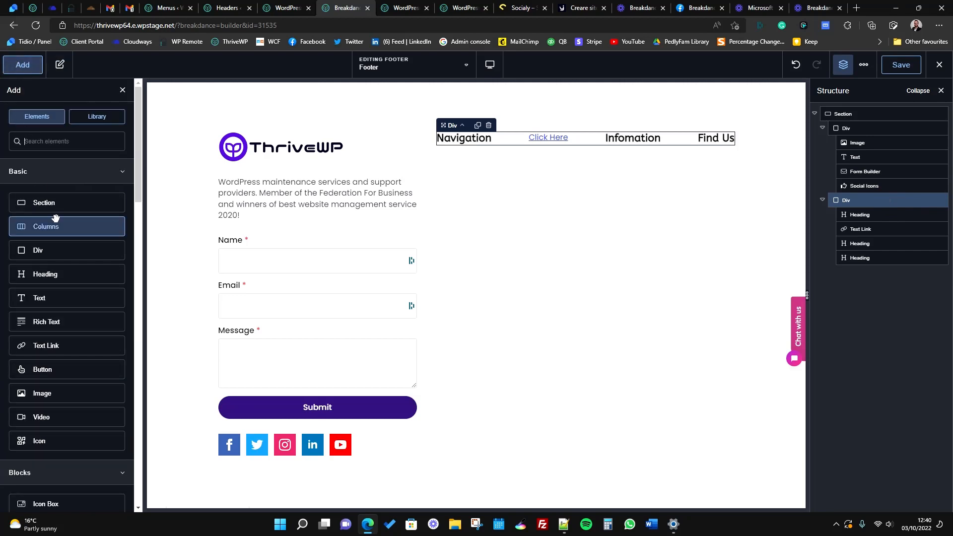
click(50, 253)
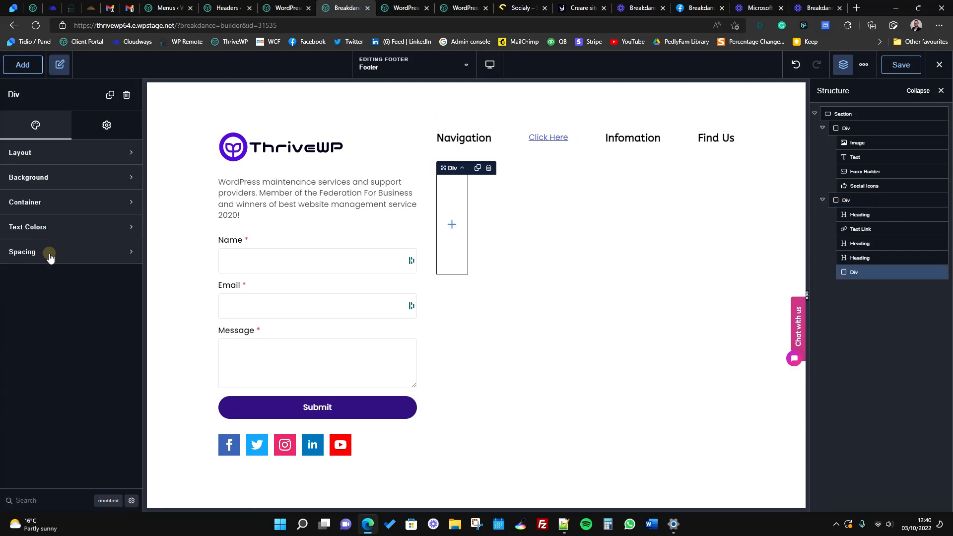
right_click(478, 171)
click(494, 180)
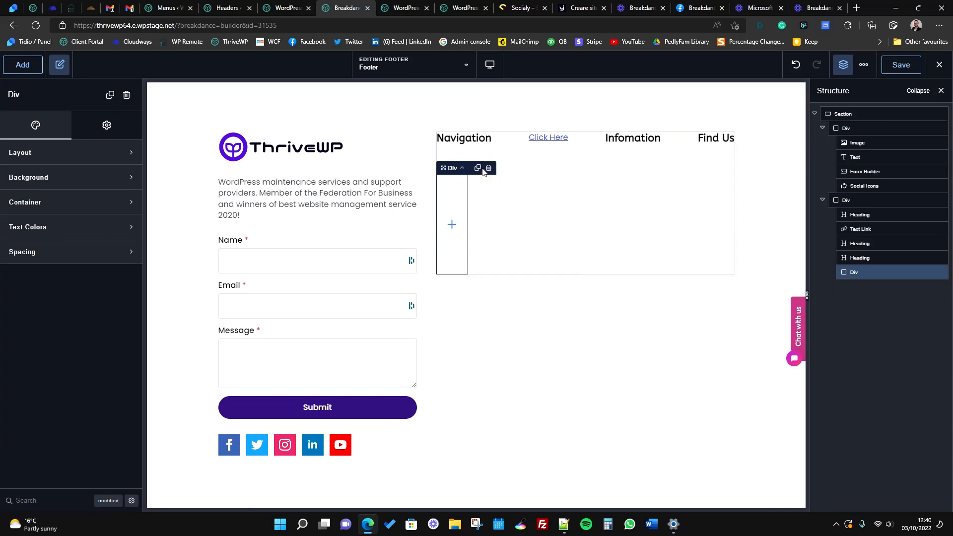
click(478, 169)
click(744, 168)
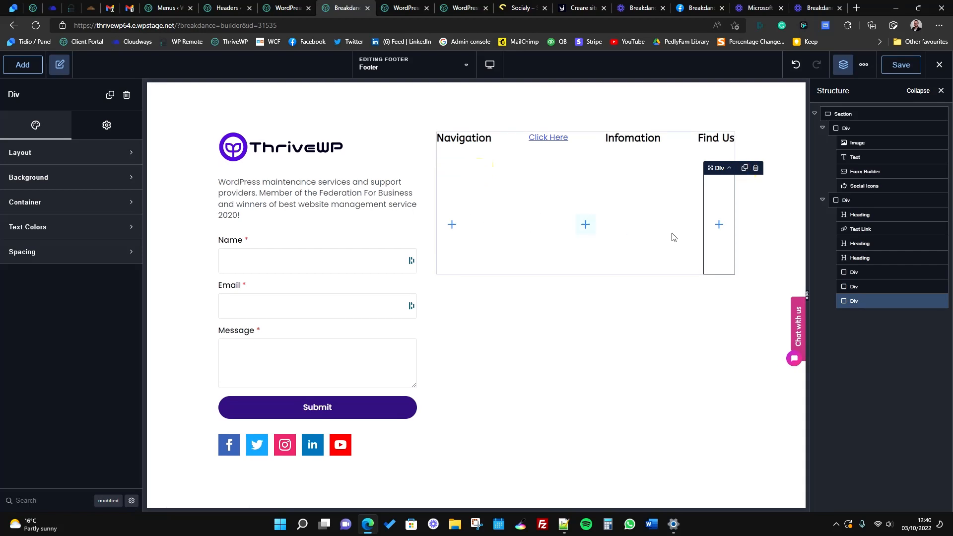
Step: Move the three empty divs above the headings in the parent div and nest the Navigation heading in the first one
drag(872, 268, 864, 208)
drag(875, 286, 832, 230)
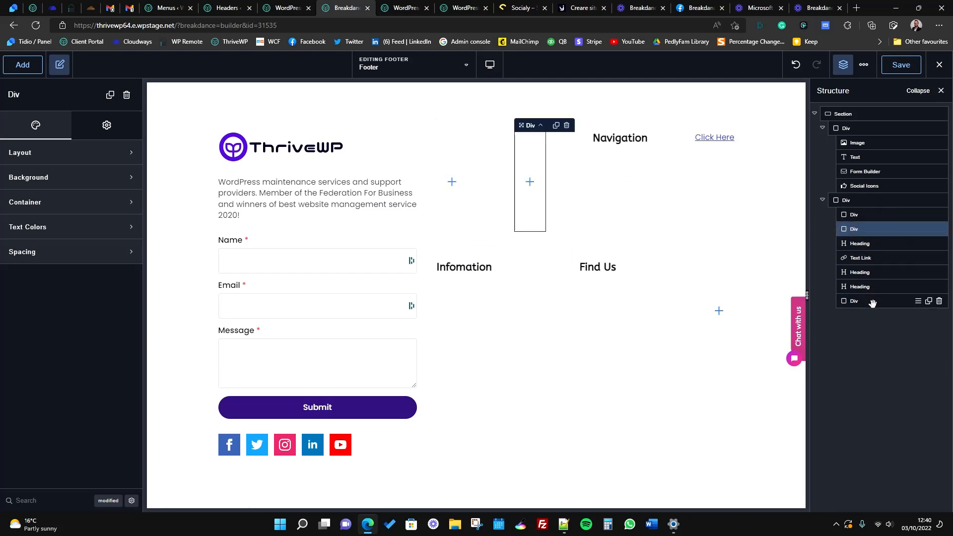
drag(871, 301, 875, 217)
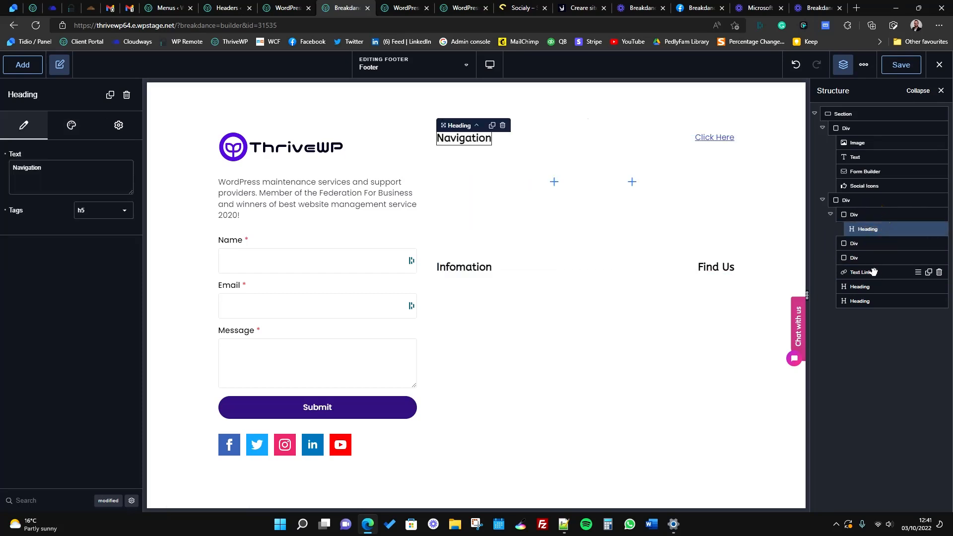
Step: Place the text link under the Navigation heading, and nest the Infomation and Find Us headings in the second and third divs
drag(874, 272, 876, 238)
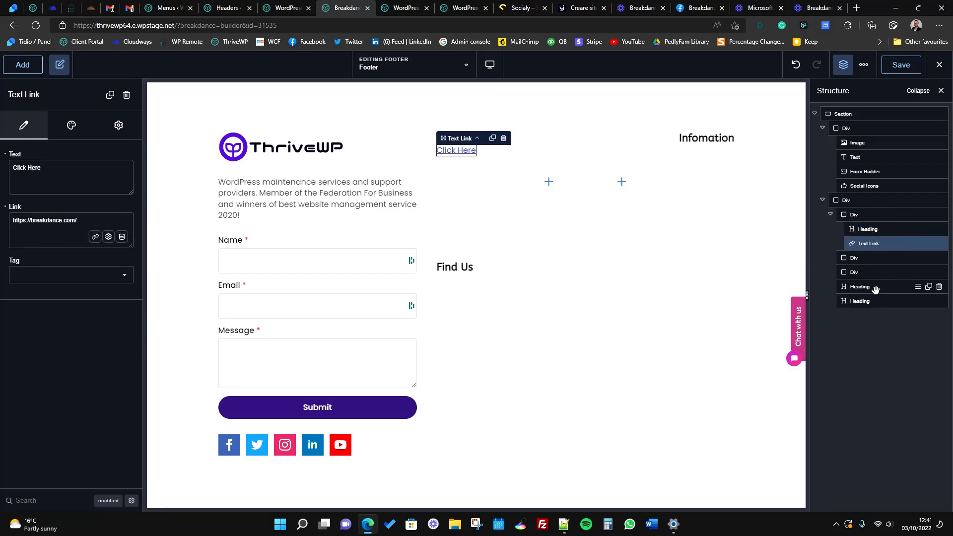
mouse_move(875, 289)
mouse_down()
mouse_move(871, 262)
mouse_move(872, 302)
mouse_up()
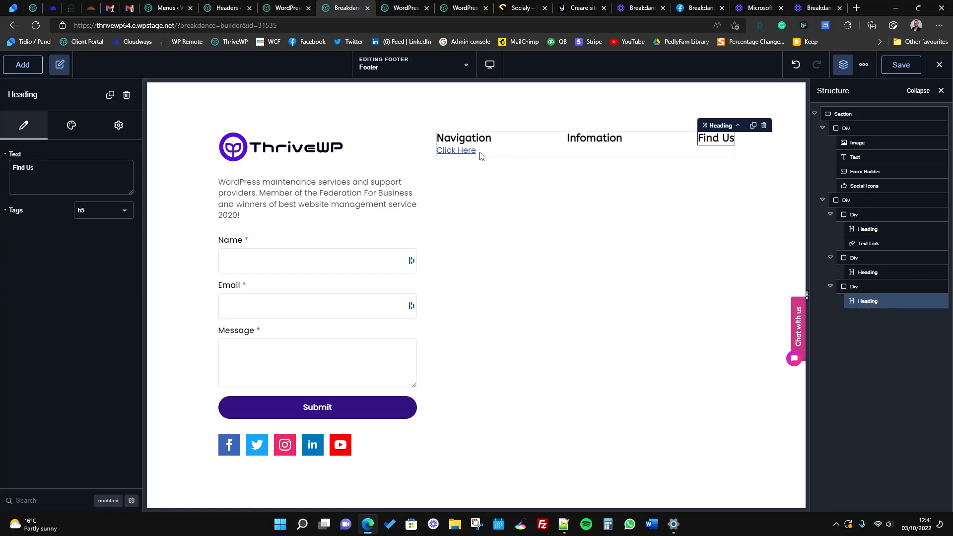
click(870, 200)
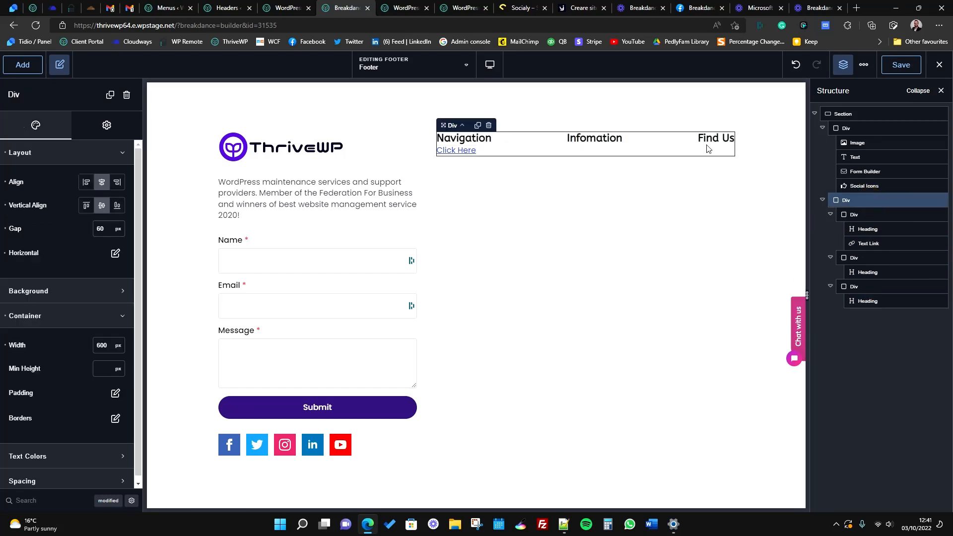
Step: Align the contents of the Navigation div to the left and center them vertically
click(870, 216)
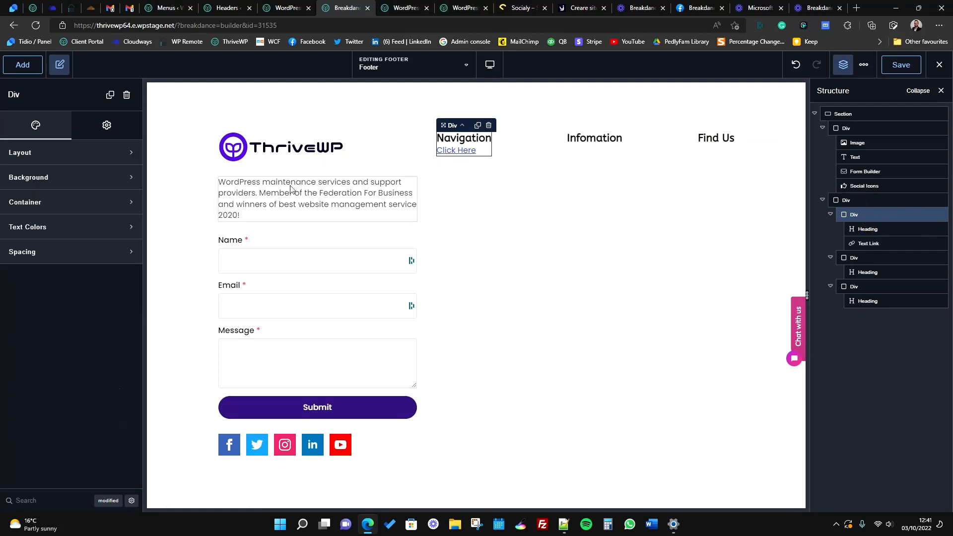
click(127, 154)
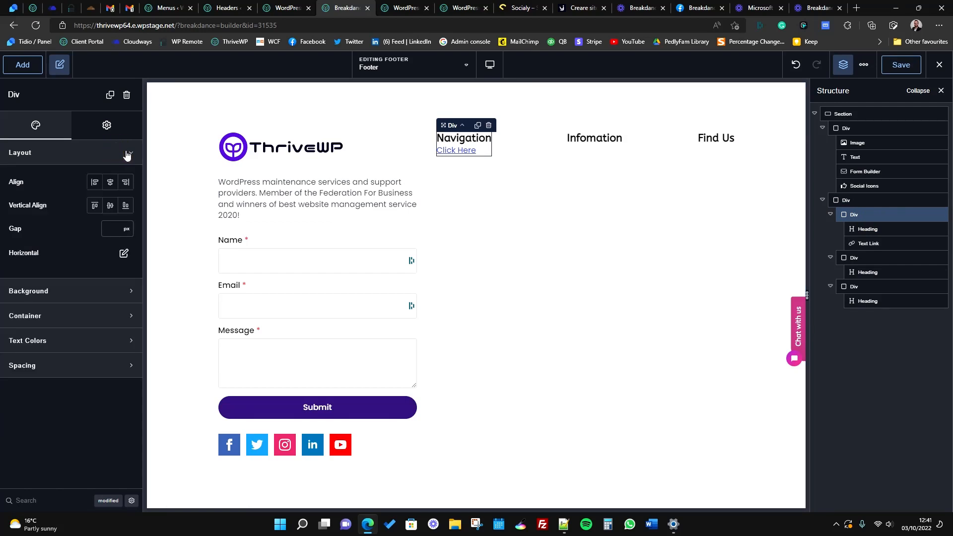
click(109, 182)
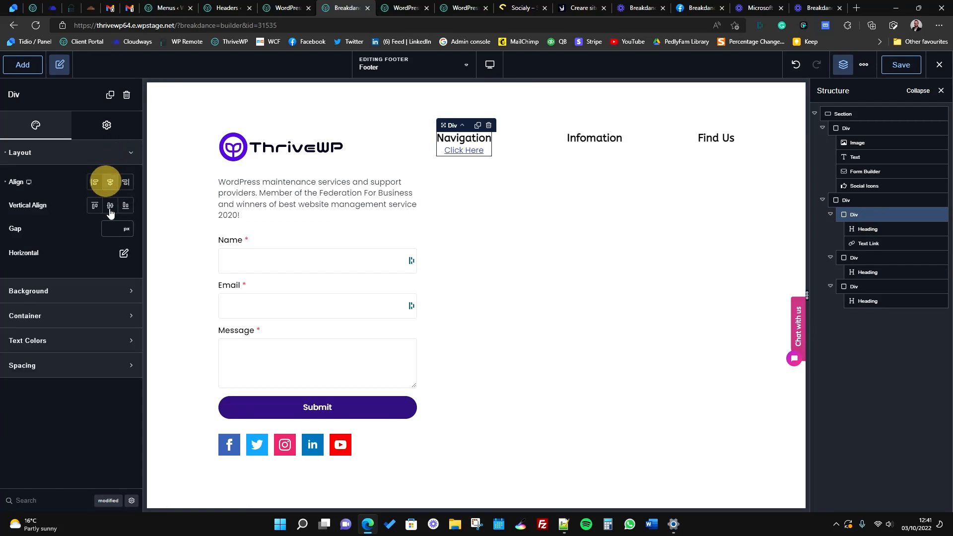
click(94, 184)
Step: Set the vertical alignment to Middle in the Navigation div's horizontal layout settings
click(124, 253)
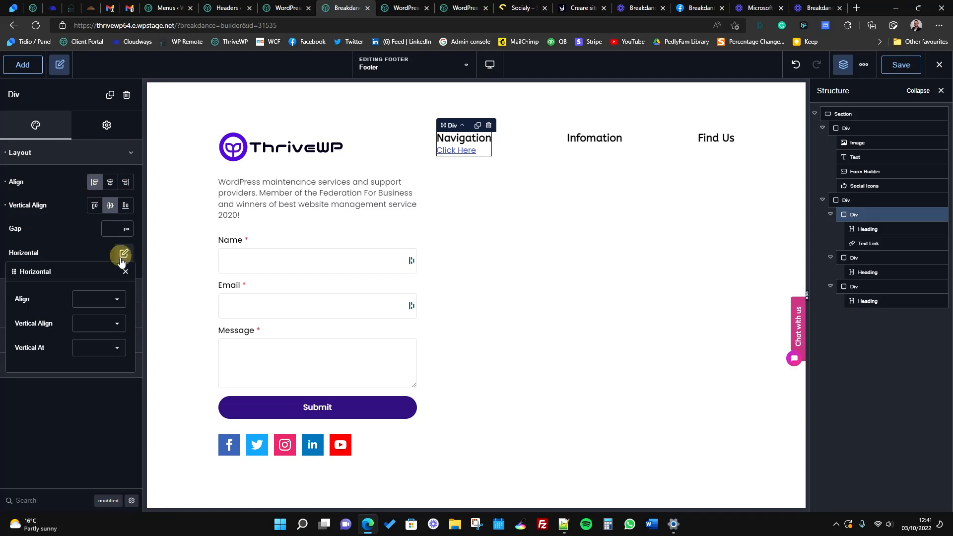
click(100, 301)
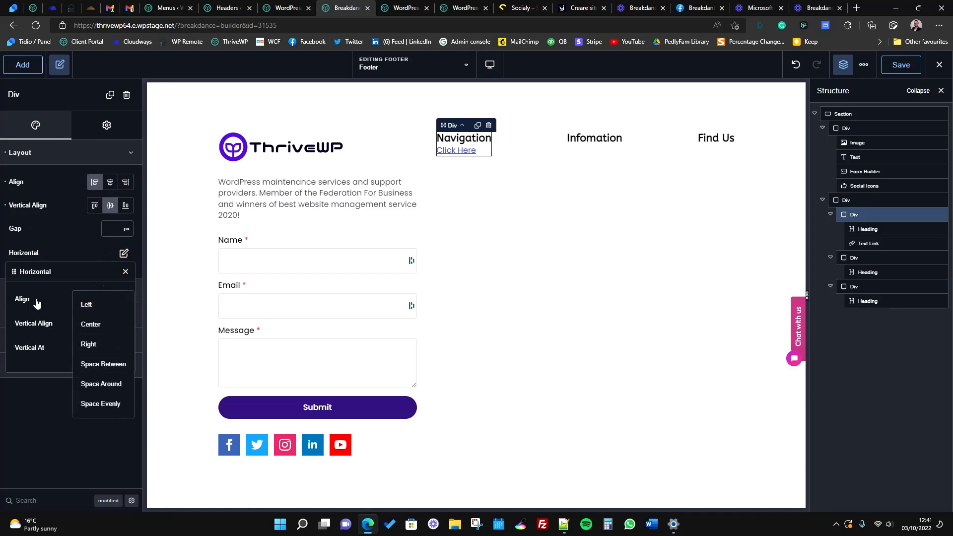
click(51, 297)
click(101, 324)
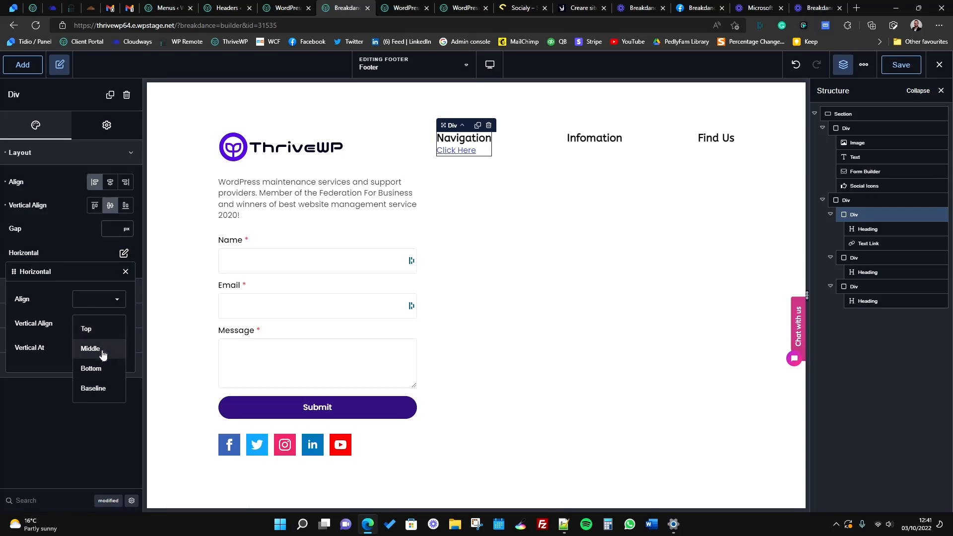
click(101, 329)
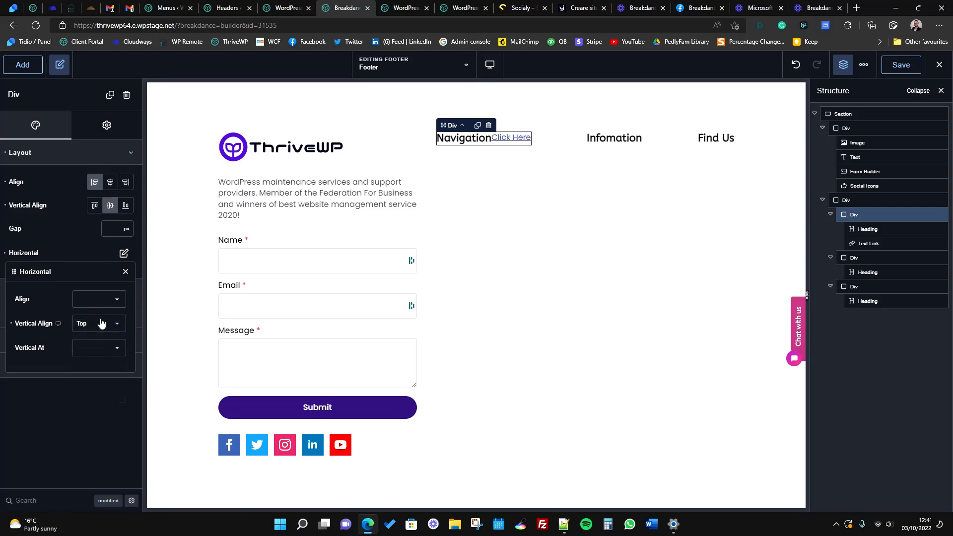
click(101, 325)
click(101, 347)
Step: Clear the vertical alignment in the Navigation div's horizontal layout settings so the link stacks under the heading
click(863, 214)
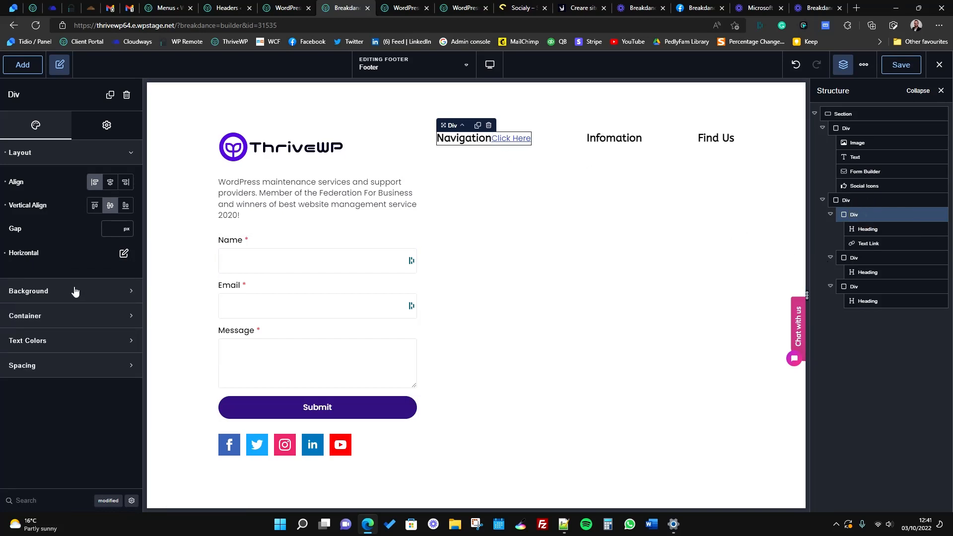
click(124, 255)
click(107, 323)
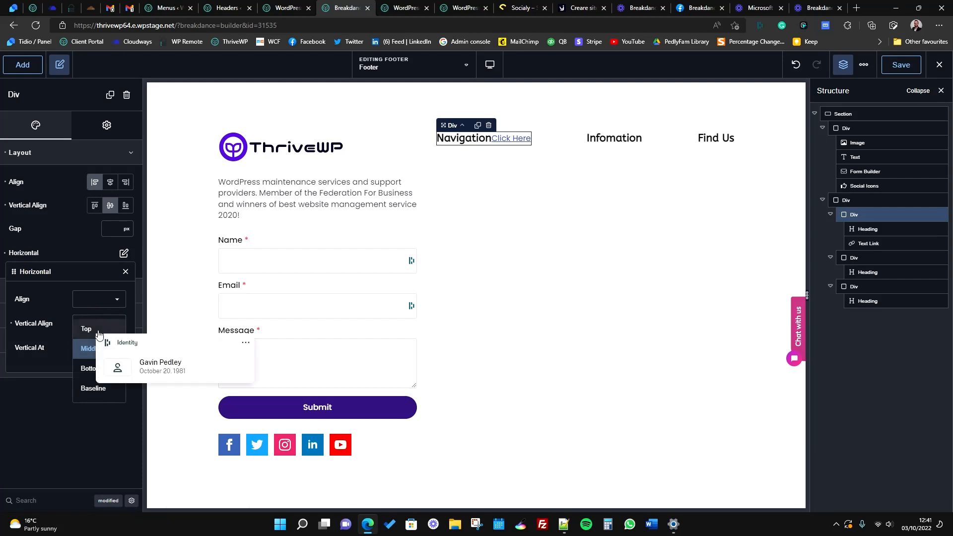
click(11, 326)
click(88, 251)
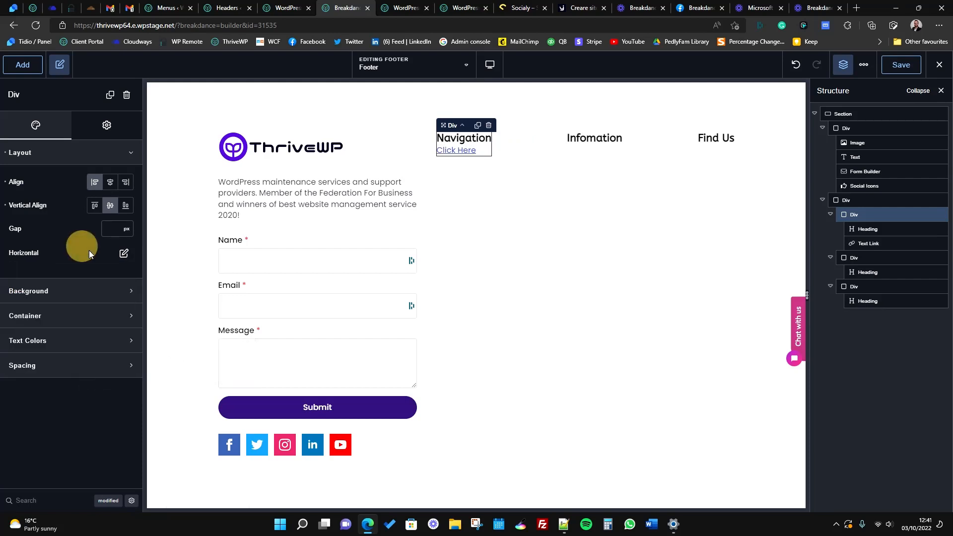
Step: Set the gap between the Navigation div's items to 20 px
click(113, 229)
text(20)
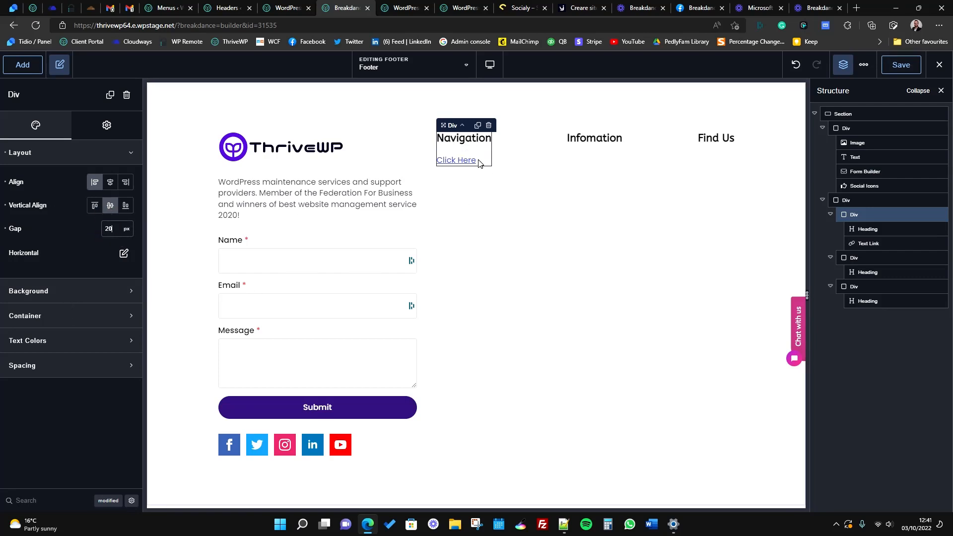
double_click(108, 229)
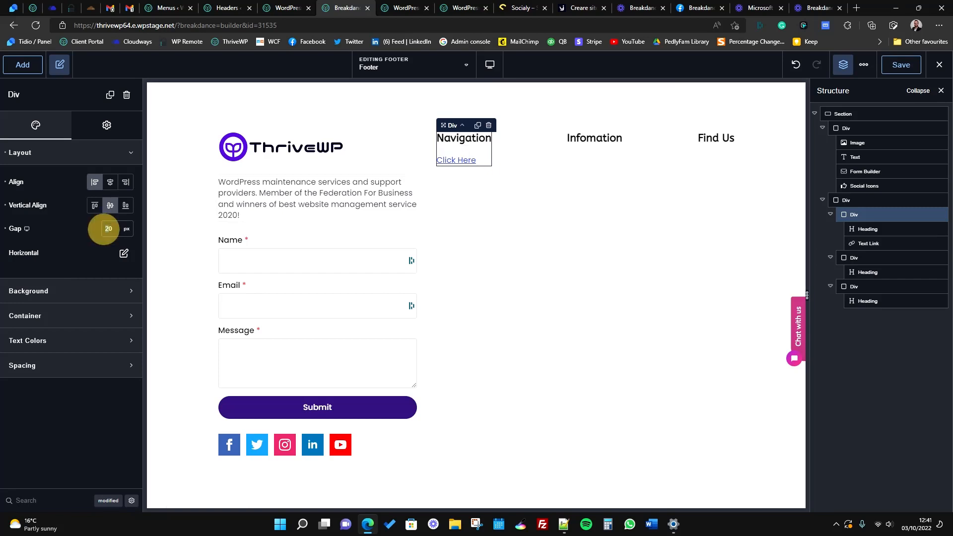
Step: Duplicate the Click Here text link under the Navigation heading four times
click(465, 163)
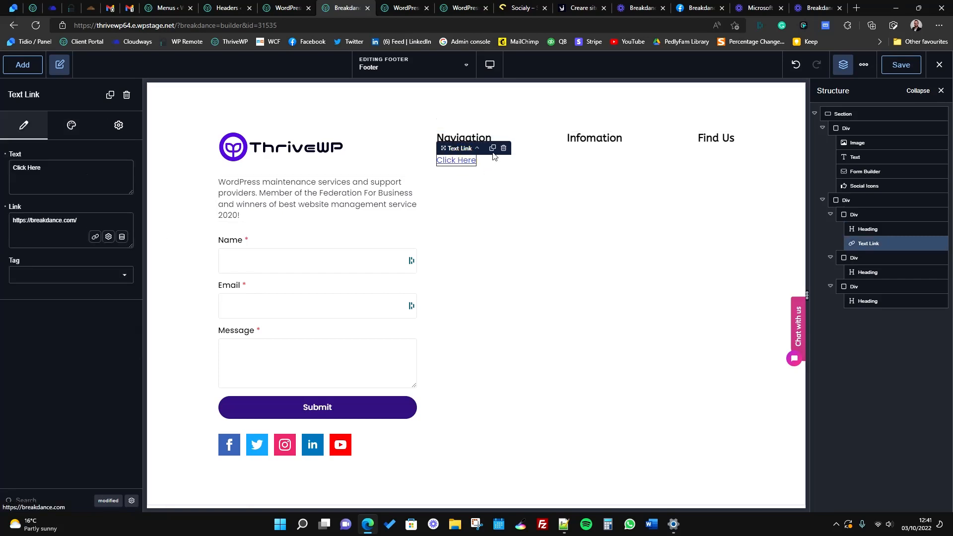
click(493, 148)
click(492, 170)
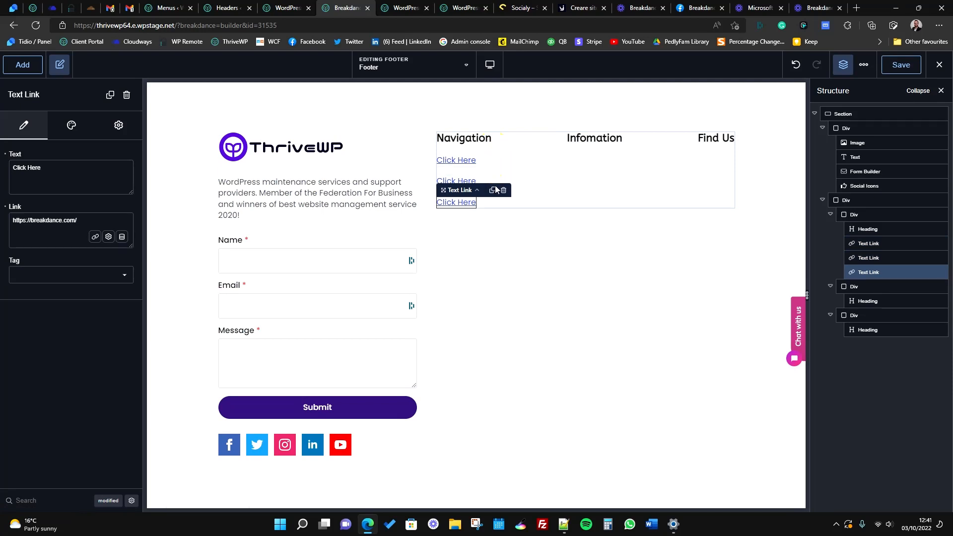
click(494, 190)
click(494, 211)
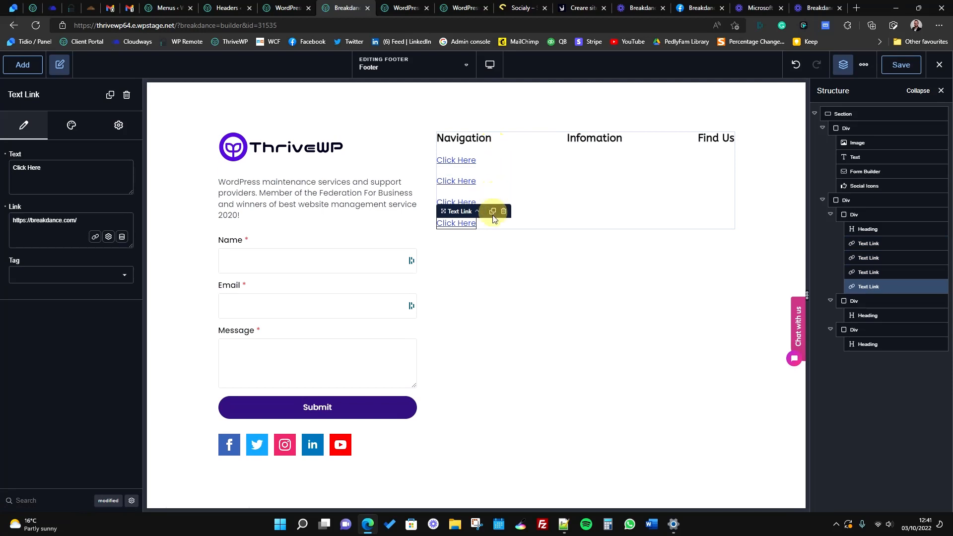
Step: Reduce the gap in the Navigation div to 10 px
click(478, 156)
drag(108, 227, 92, 225)
text(10)
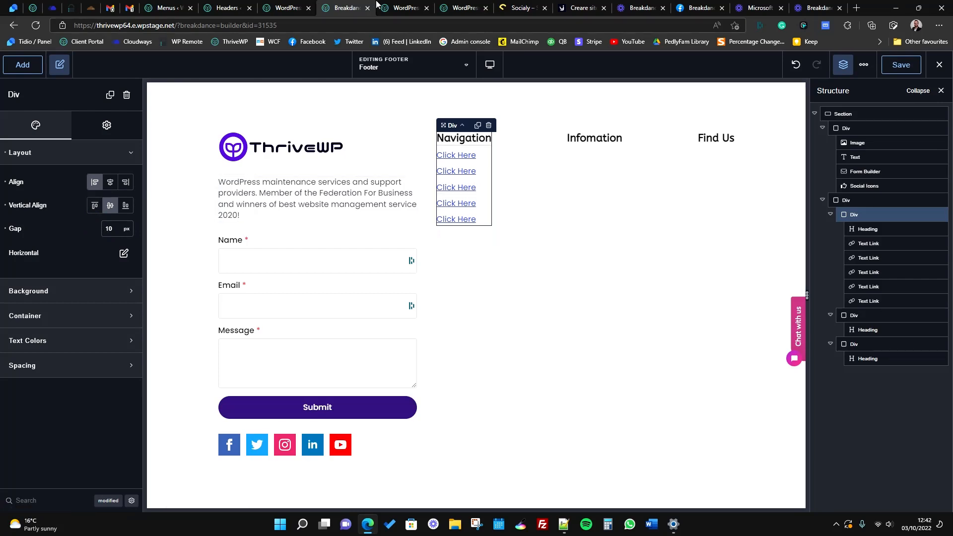
key(ctrl+shift+Tab)
right_click(483, 227)
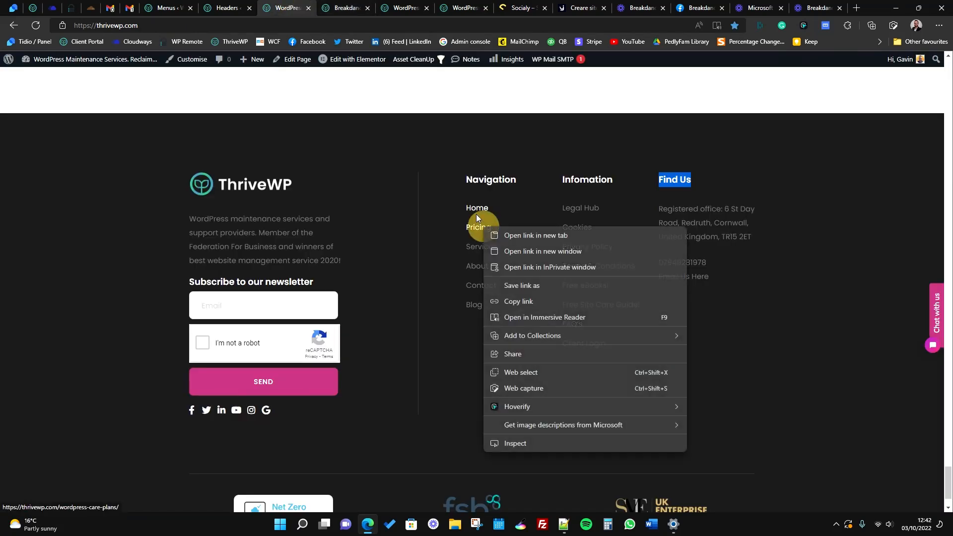
right_click(473, 208)
click(517, 282)
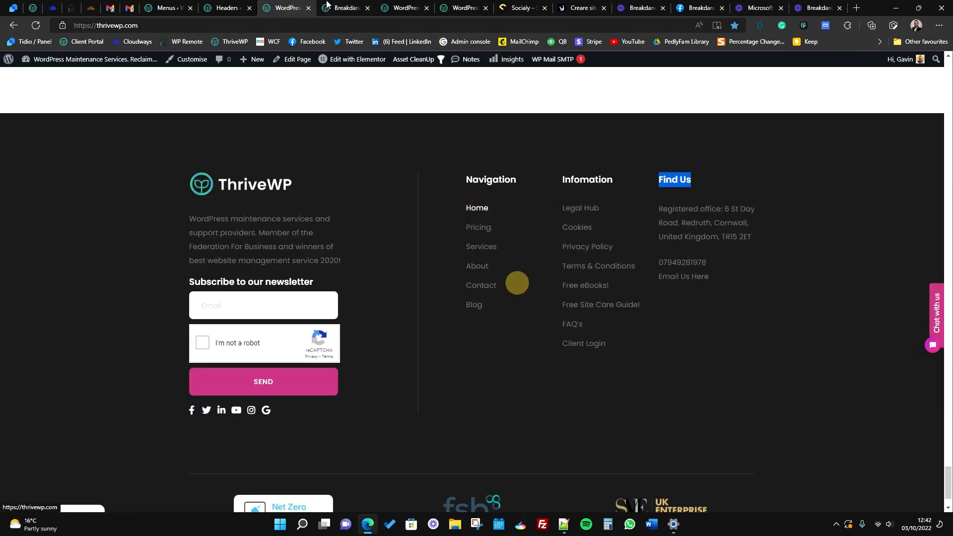
key(ctrl+Tab)
click(456, 155)
triple_click(30, 168)
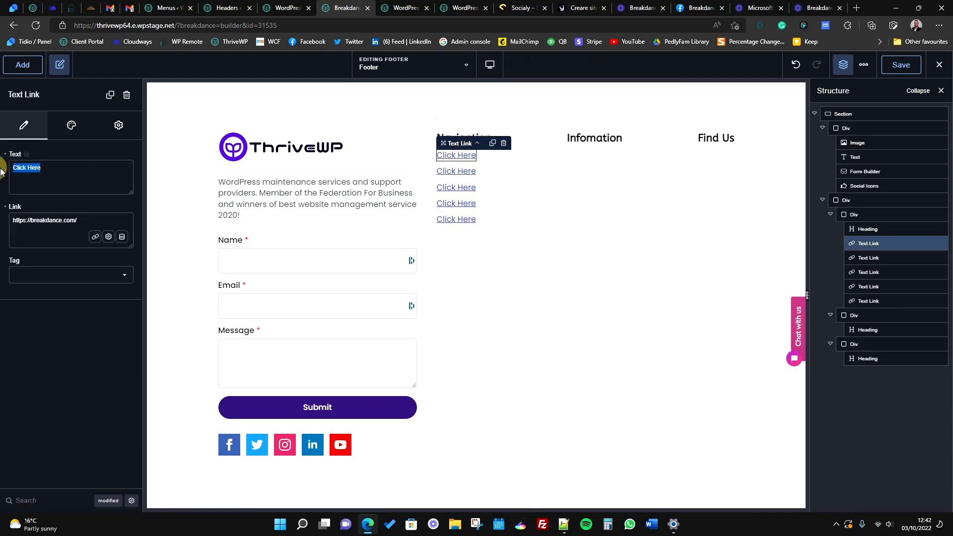
text(Home)
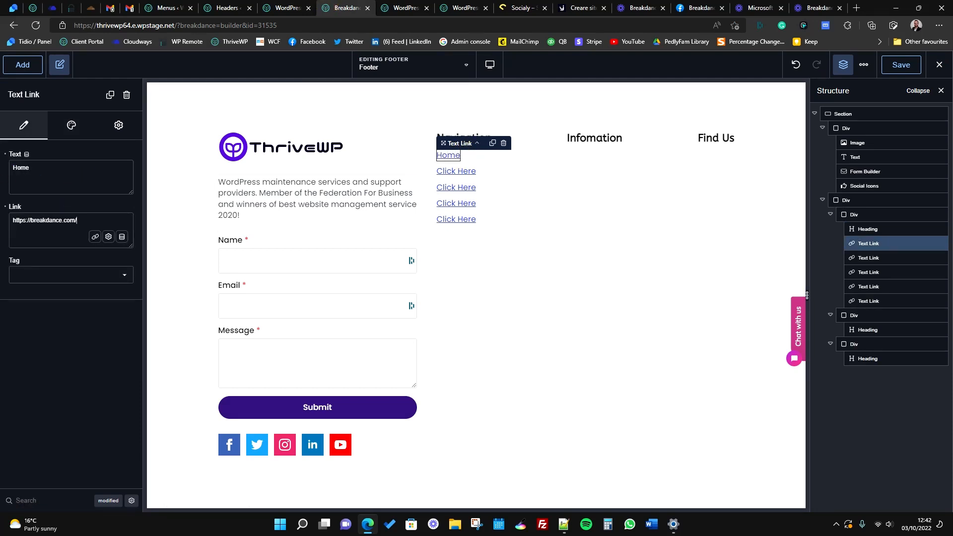
drag(75, 220, 5, 234)
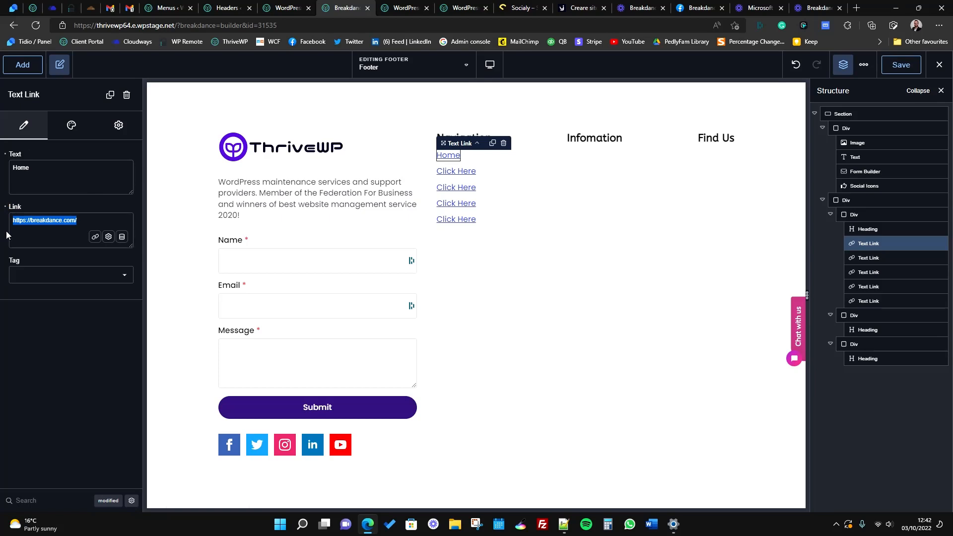
text(https://thrivewp.com/)
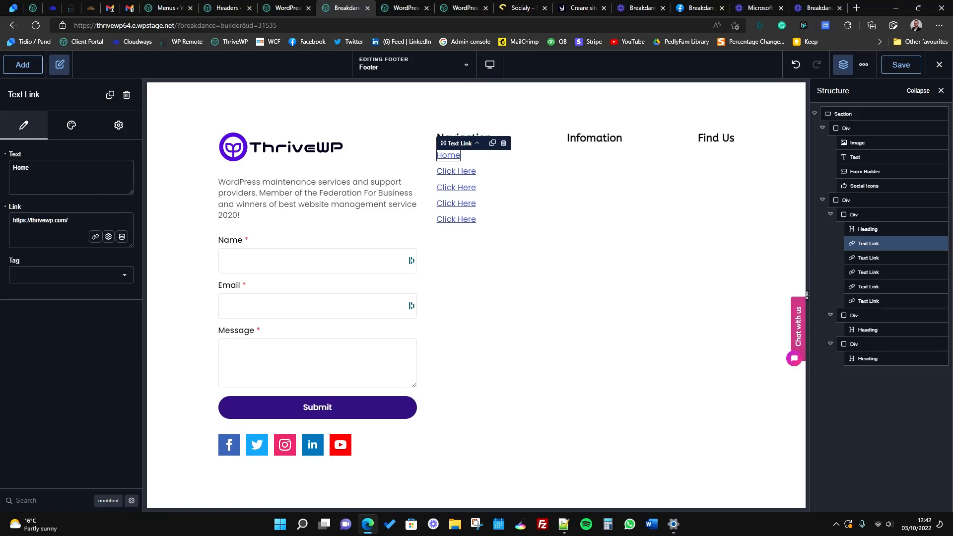
click(287, 6)
right_click(488, 229)
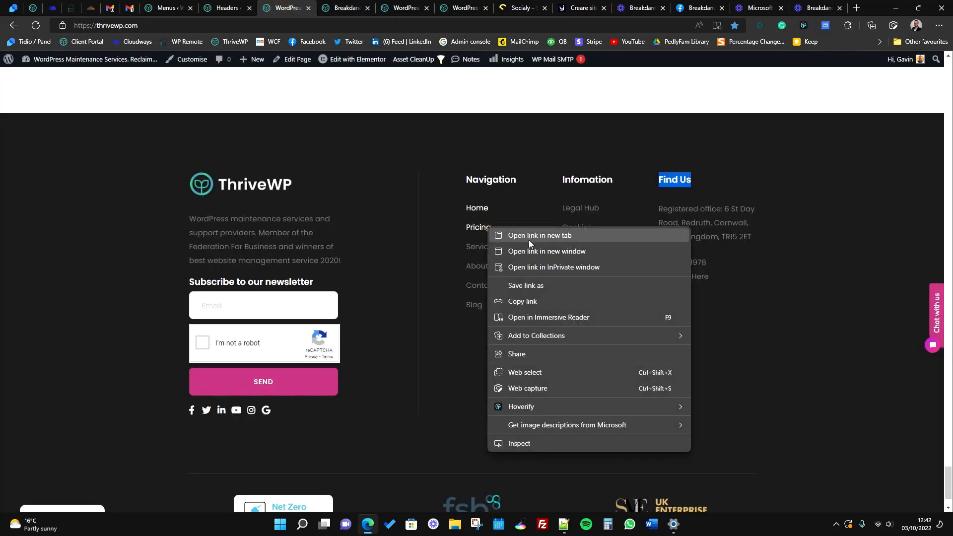
click(535, 301)
click(347, 4)
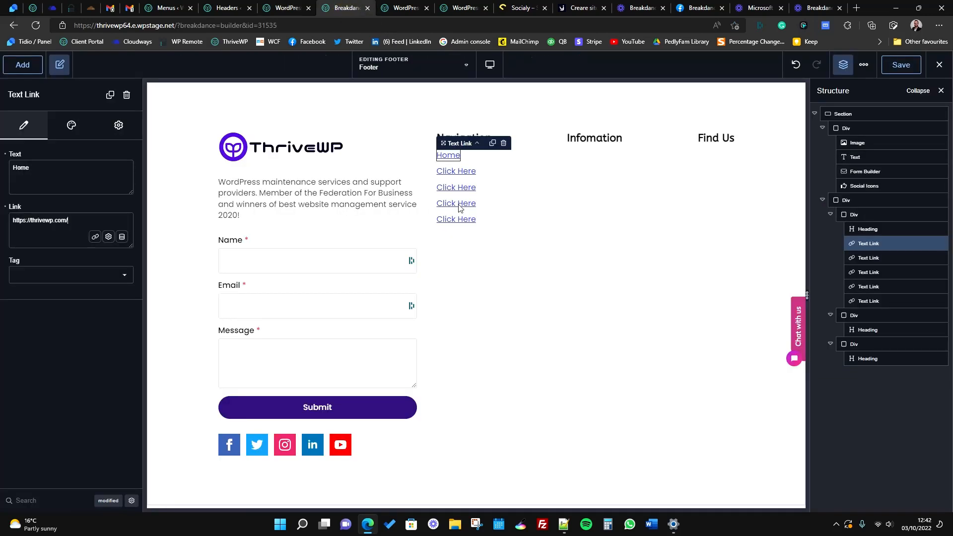
click(459, 173)
drag(41, 167, 7, 183)
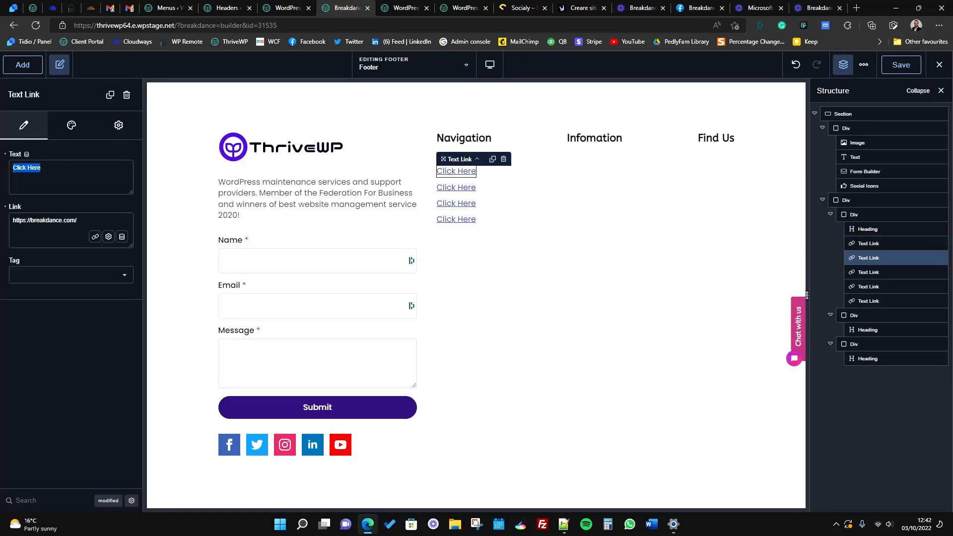
text(Pricing)
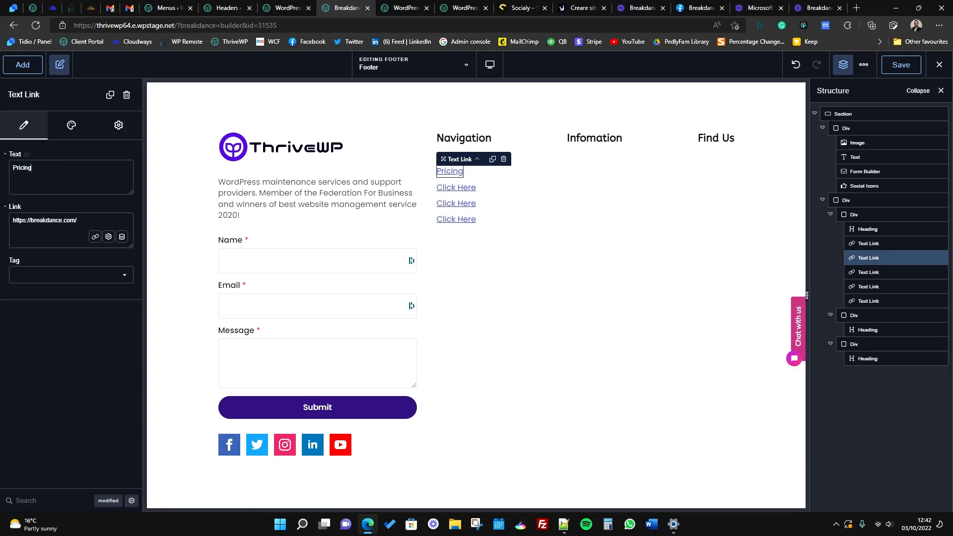
drag(79, 220, 7, 216)
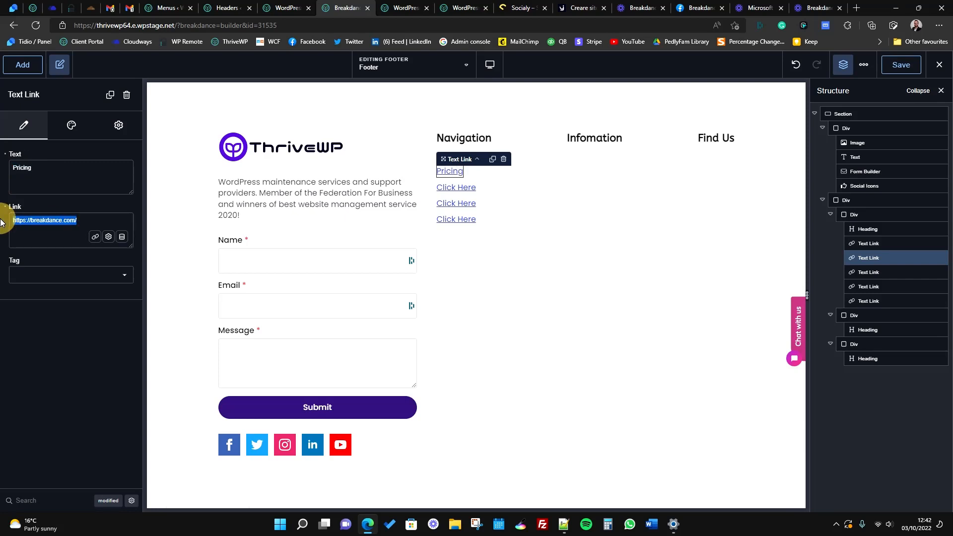
key(ctrl+v)
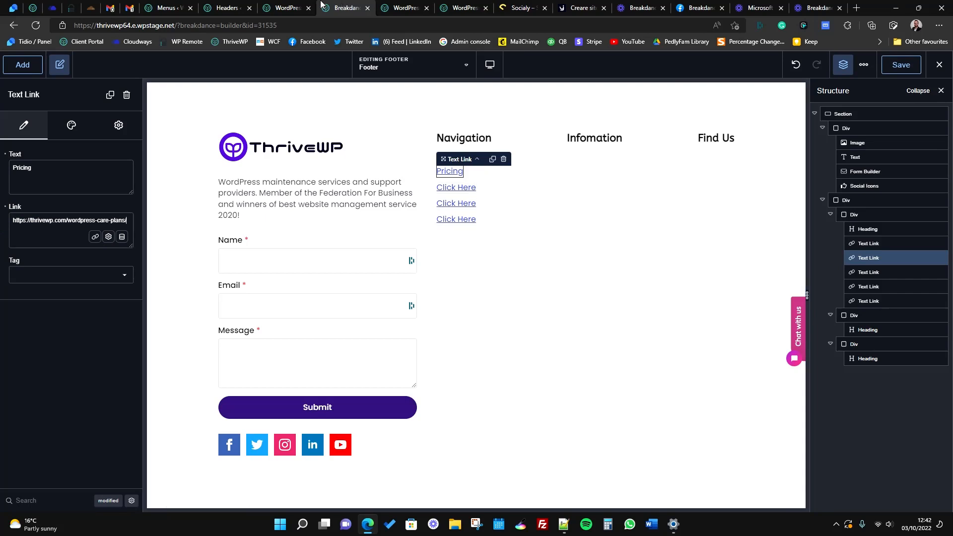
key(ctrl+shift+Tab)
right_click(478, 247)
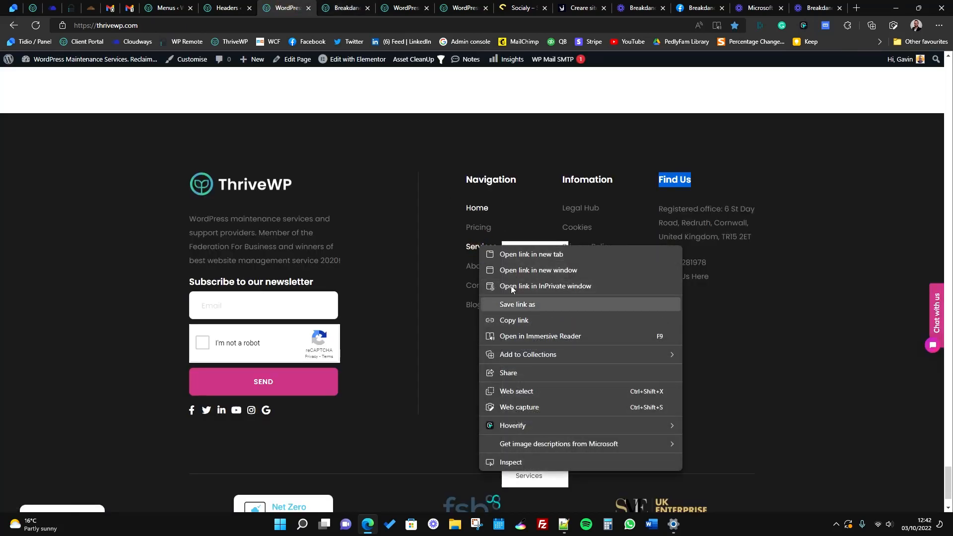
click(520, 320)
key(ctrl+Tab)
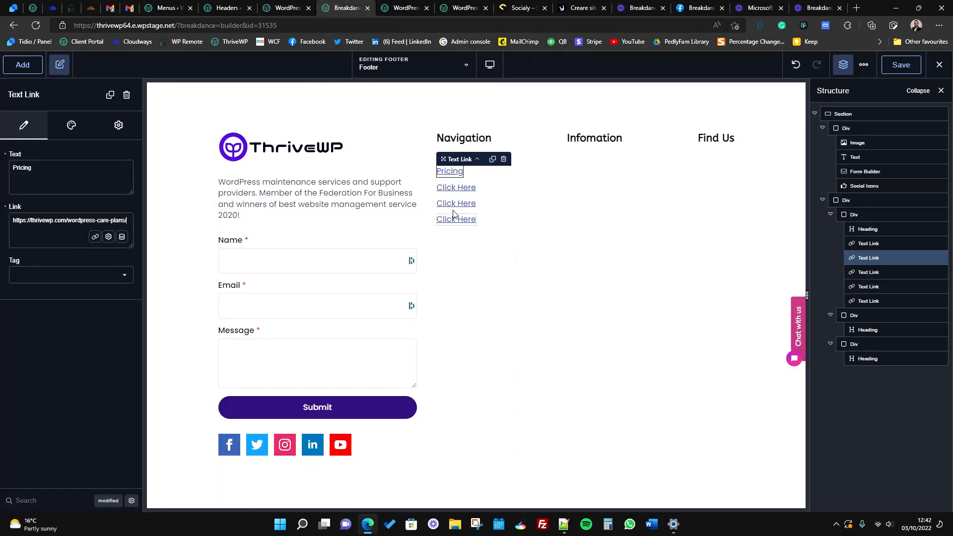
click(456, 187)
drag(50, 169, 5, 171)
text(Services)
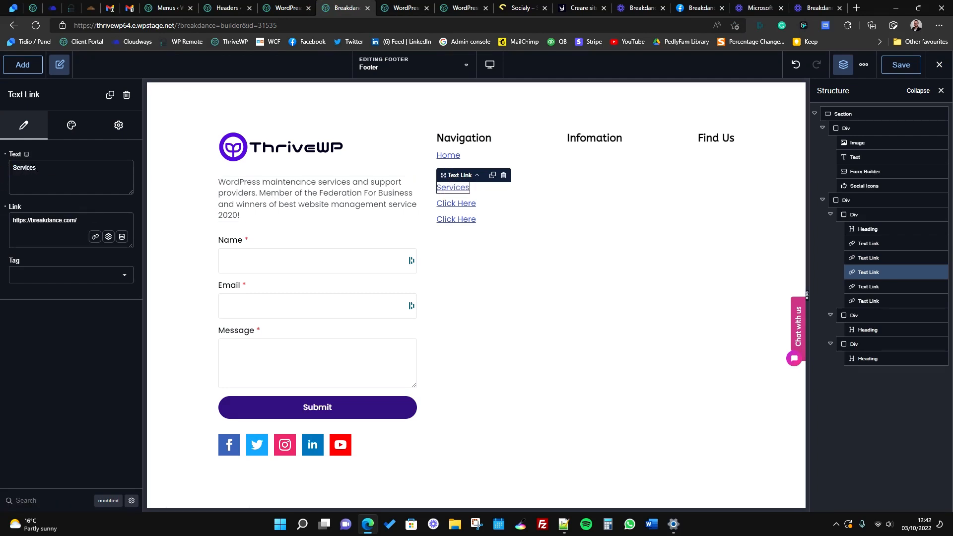
drag(80, 221, 7, 221)
key(ctrl+v)
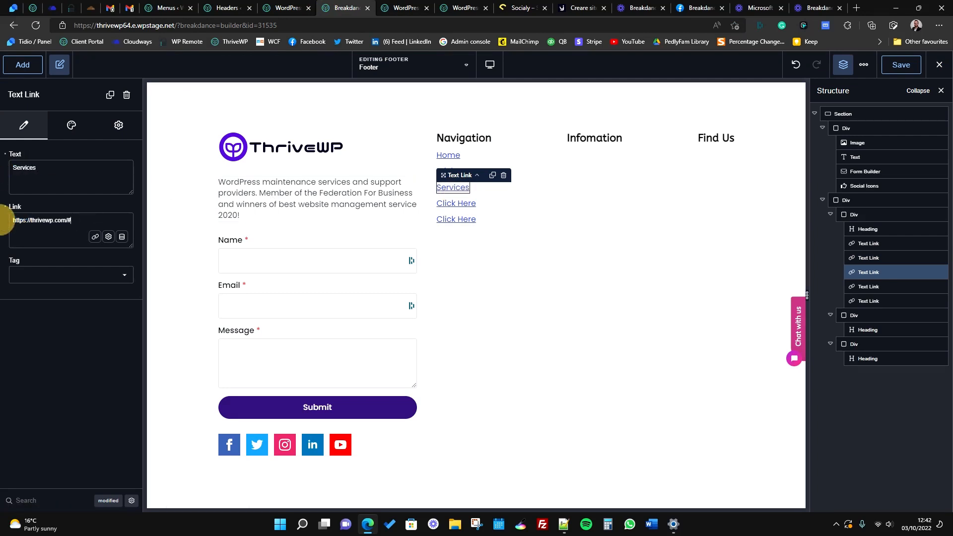
Step: Rename the fourth Navigation link About and replace its URL with the About address copied from the live ThriveWP footer
click(302, 3)
right_click(485, 273)
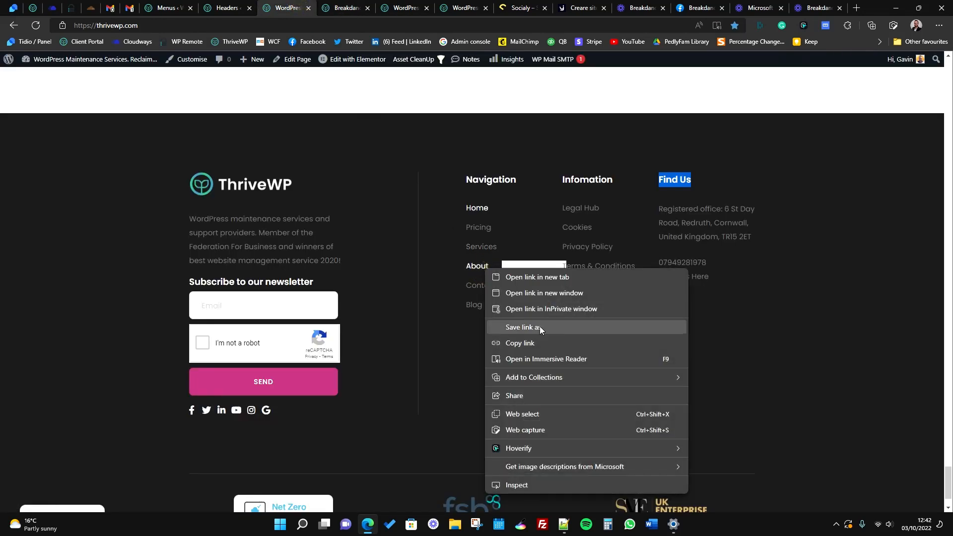
click(534, 341)
click(347, 4)
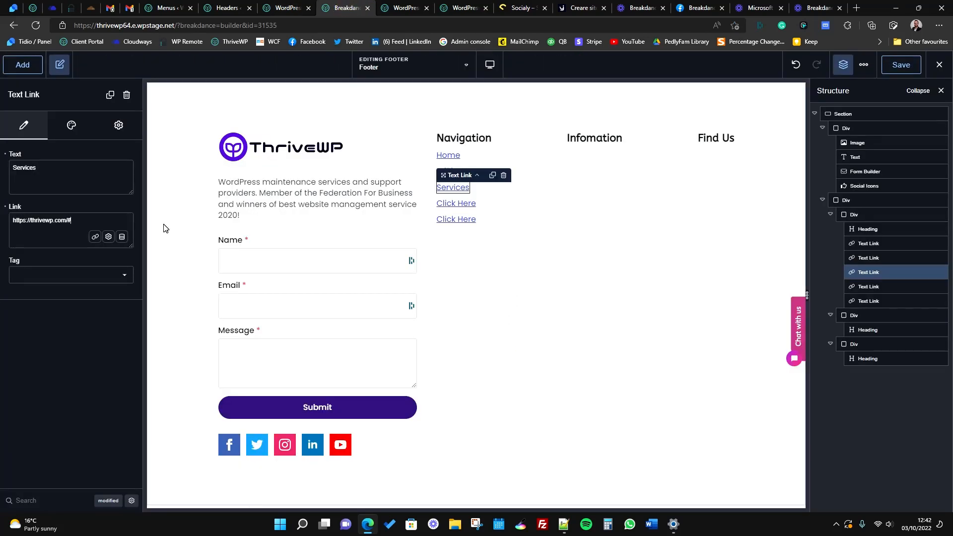
click(456, 202)
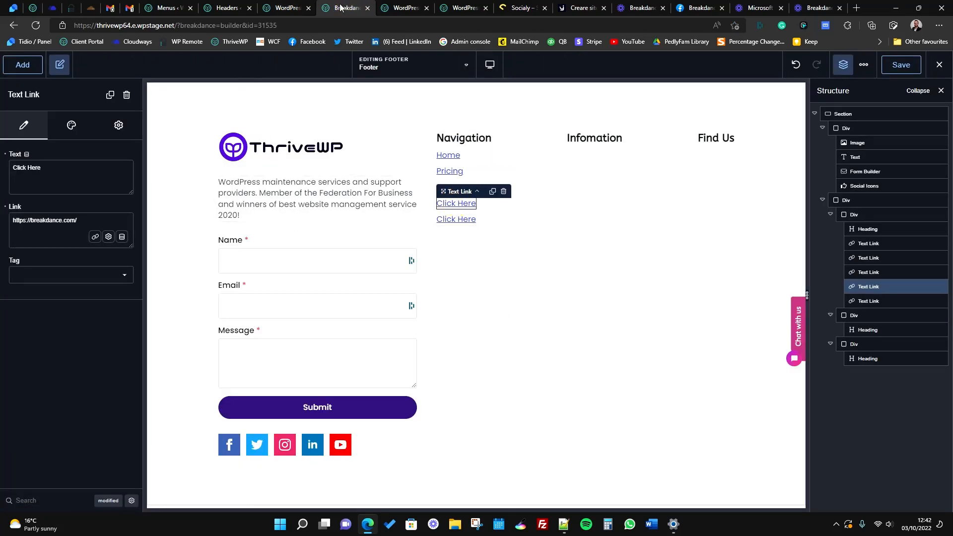
click(287, 7)
click(348, 7)
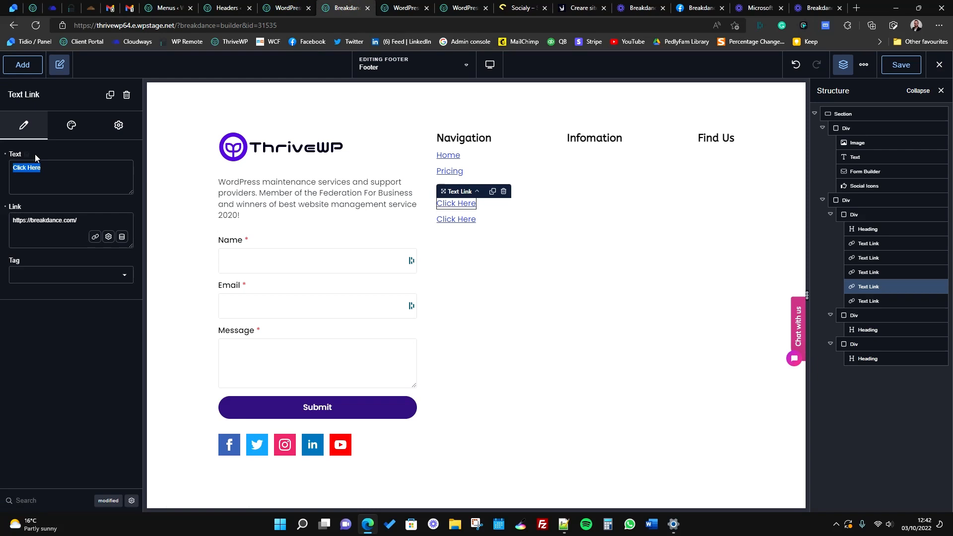
text(About)
triple_click(72, 220)
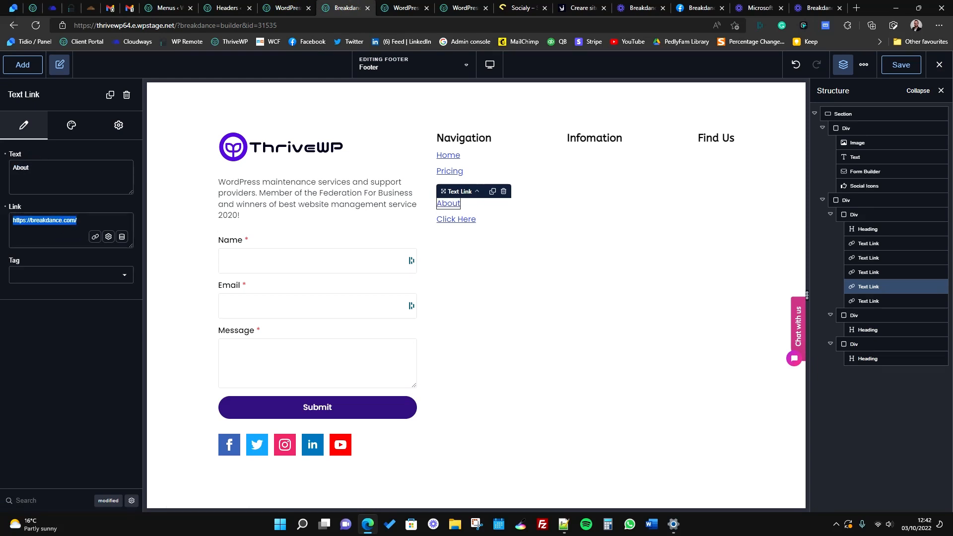
click(287, 7)
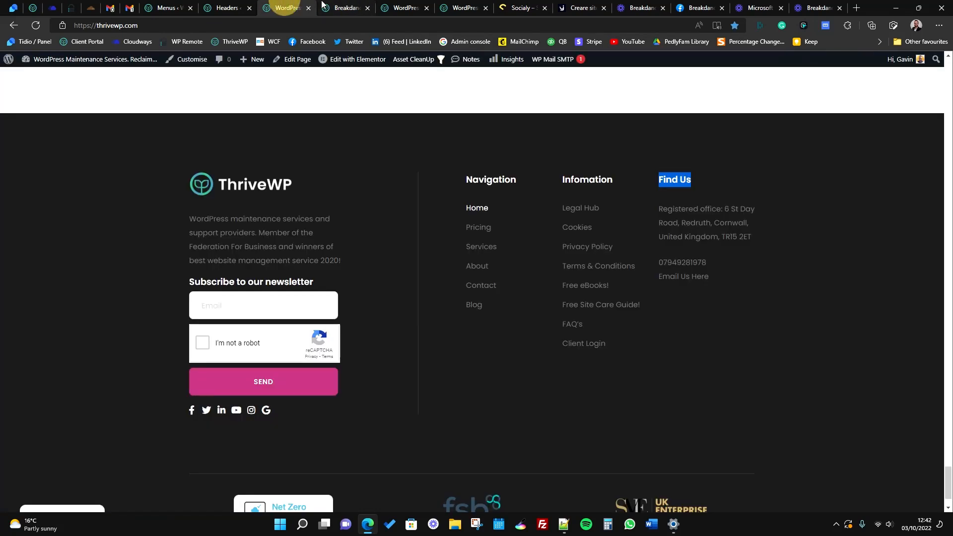
right_click(479, 287)
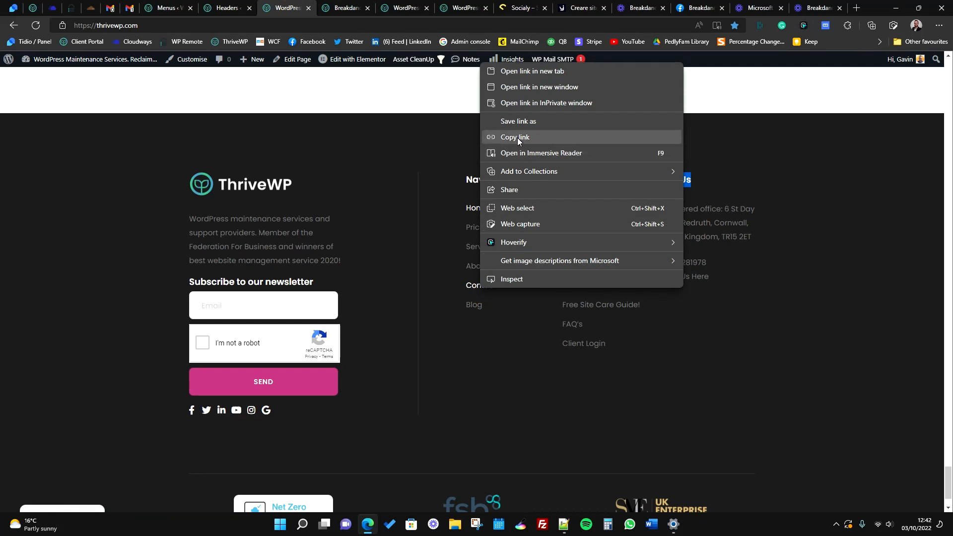
click(517, 138)
click(346, 7)
click(456, 219)
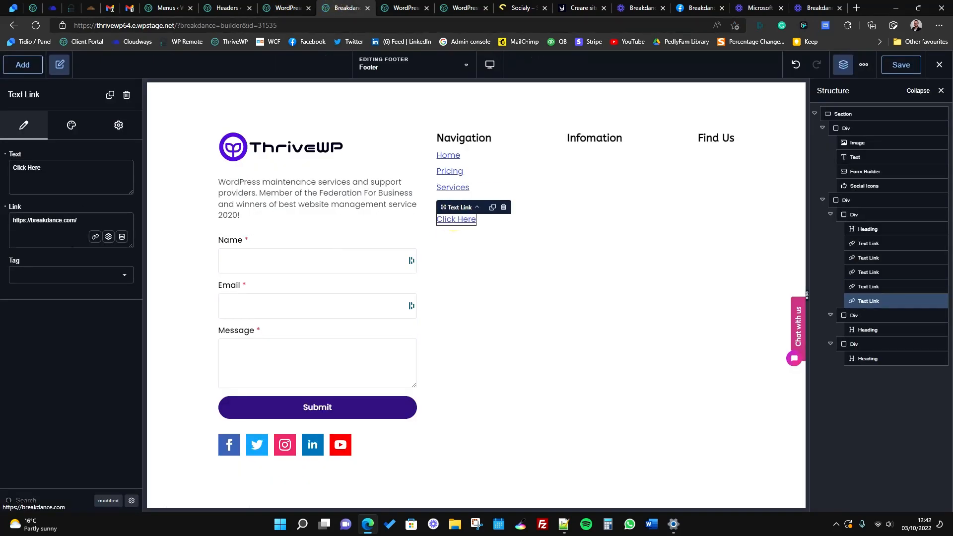
drag(47, 181, 4, 181)
text(Contact)
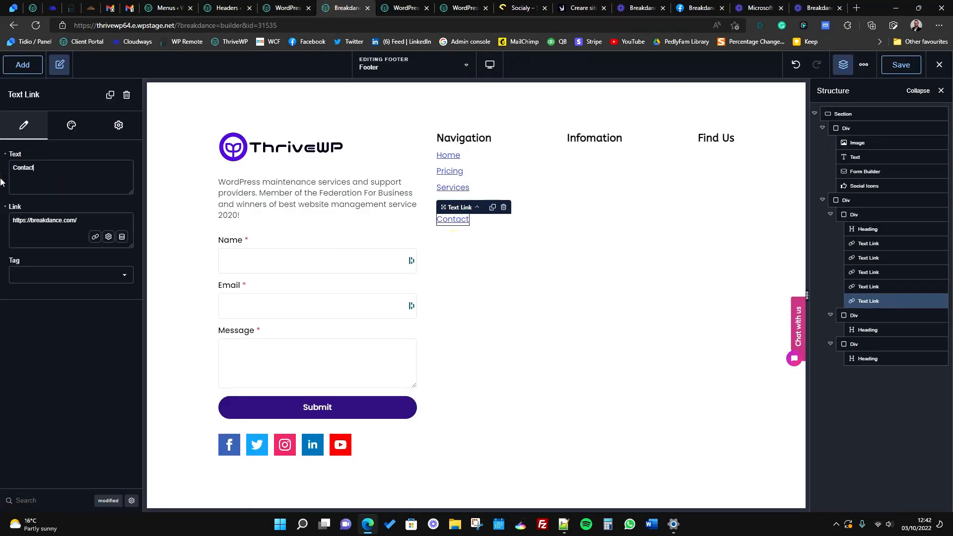
drag(74, 220, 5, 220)
key(ctrl+v)
click(492, 208)
drag(44, 169, 2, 158)
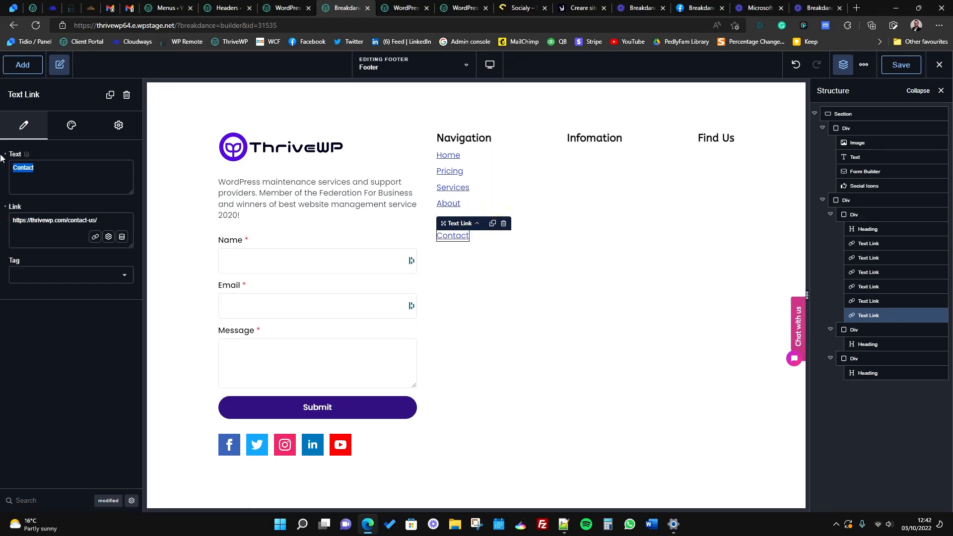
text(Blog)
drag(96, 220, 60, 220)
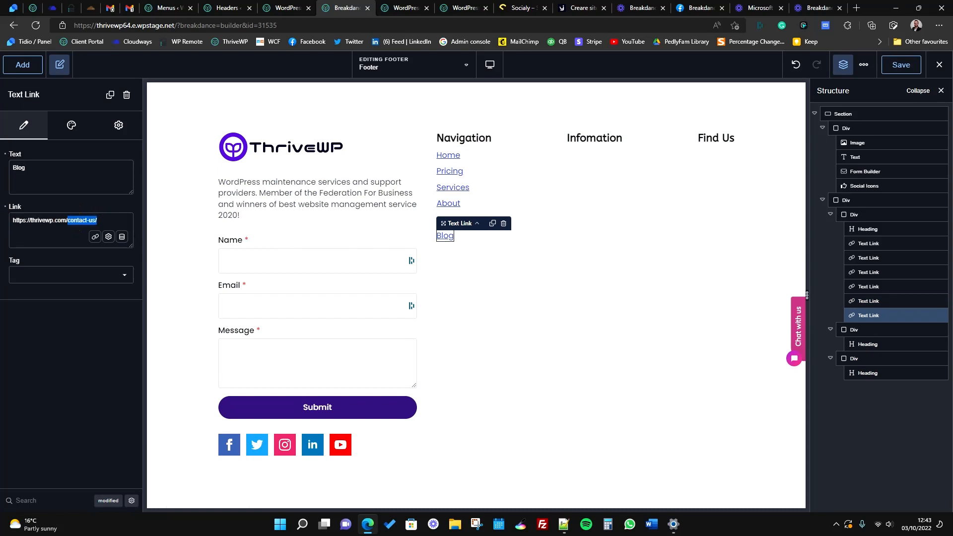
text(blog)
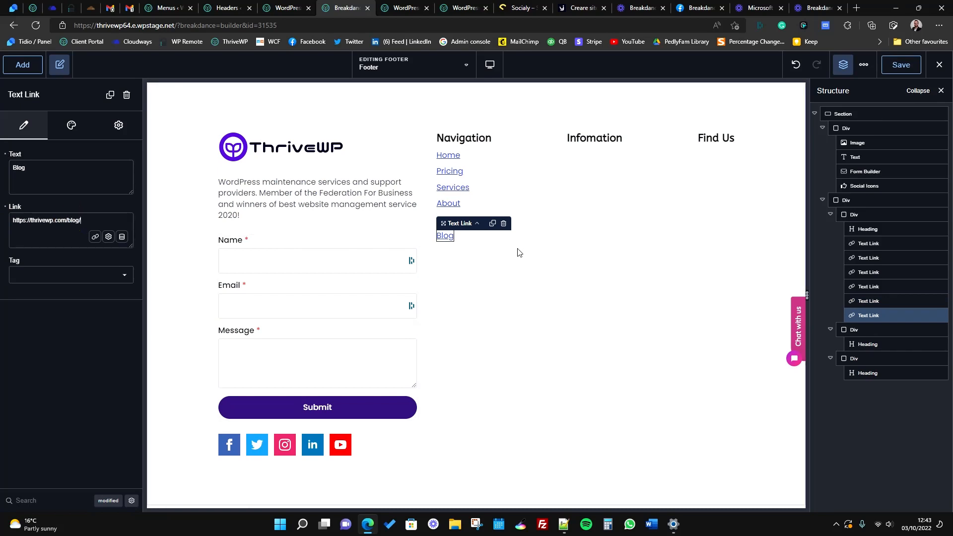
click(584, 208)
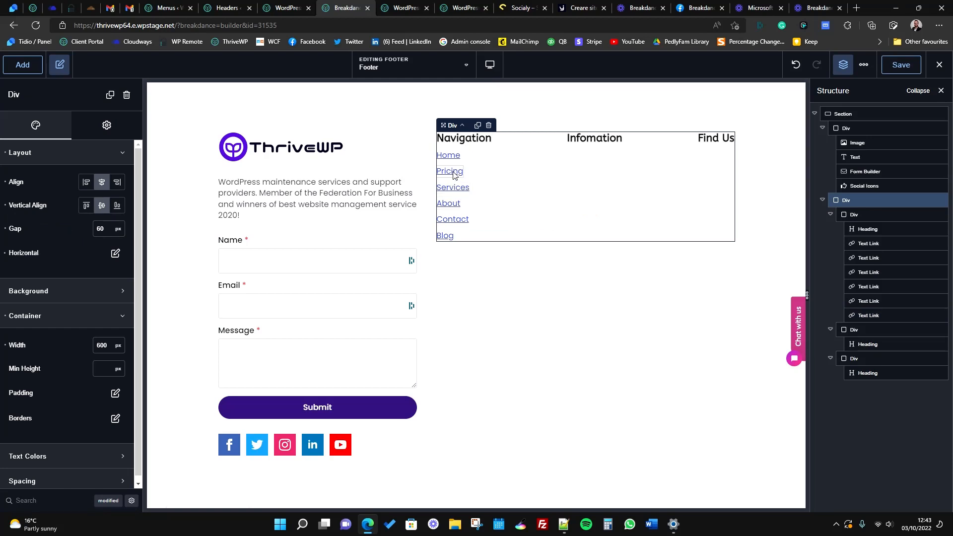
Step: Examine the site-wide typography and colour settings for options that control how text links look
click(860, 70)
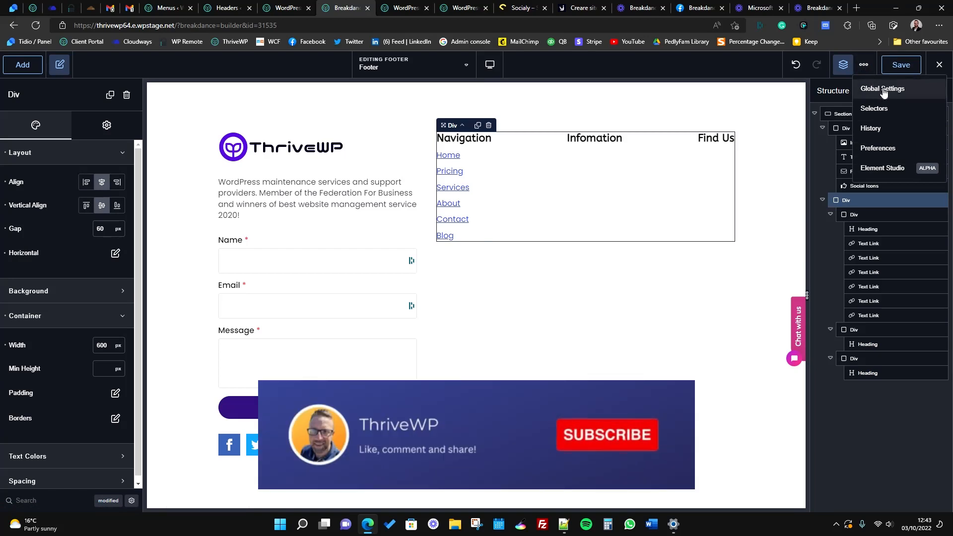
click(882, 89)
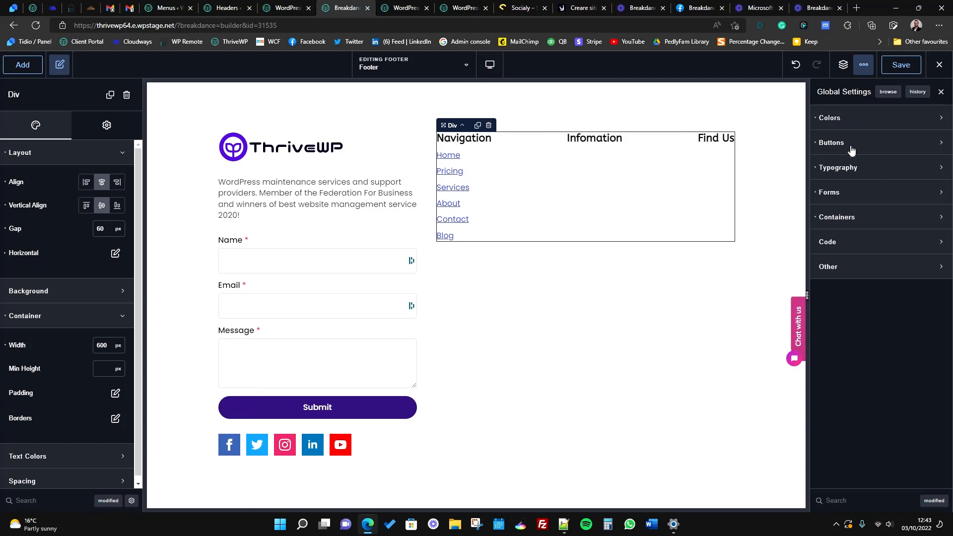
click(886, 171)
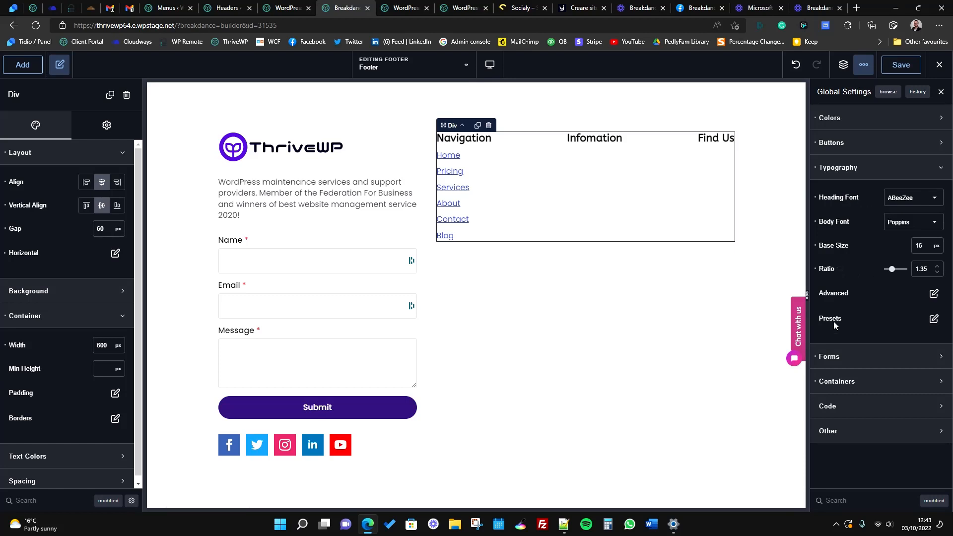
click(933, 294)
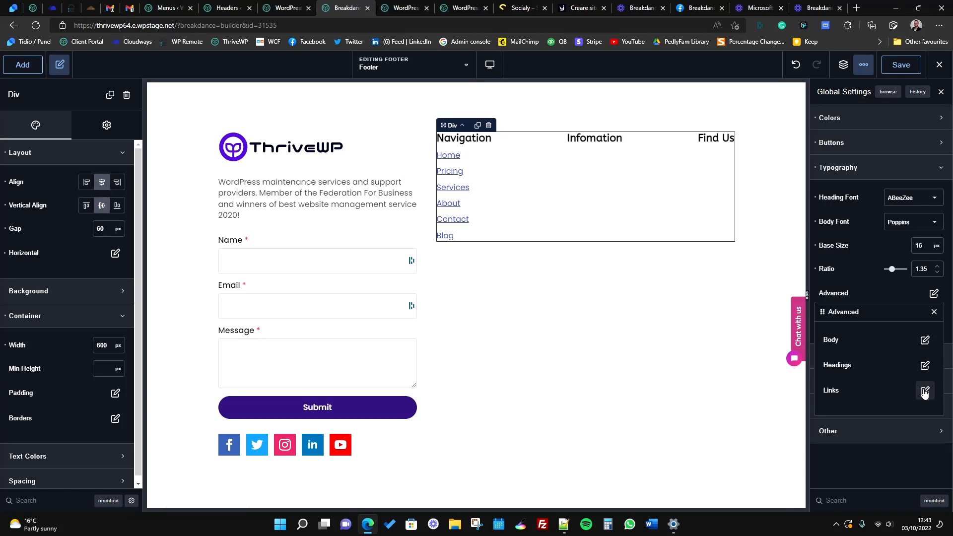
click(881, 119)
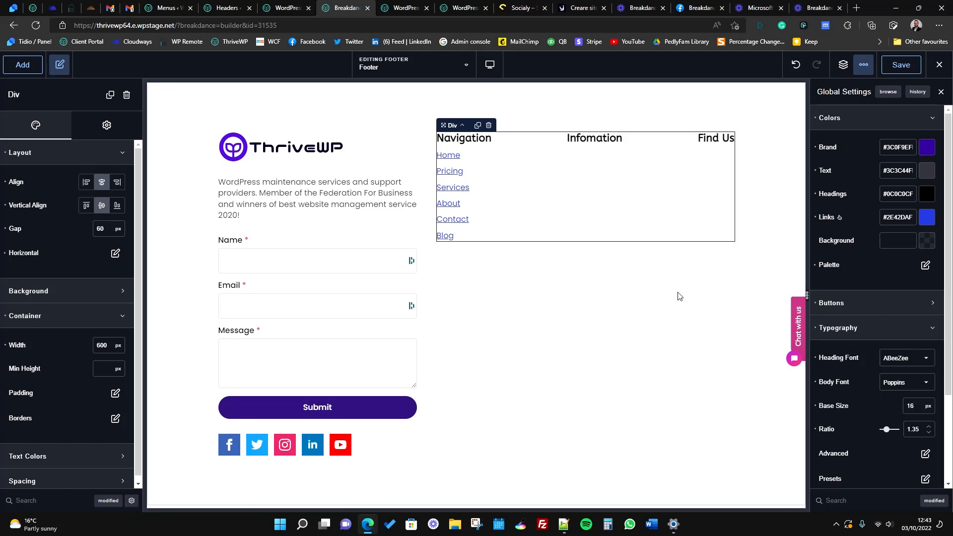
scroll(898, 286, down, 2)
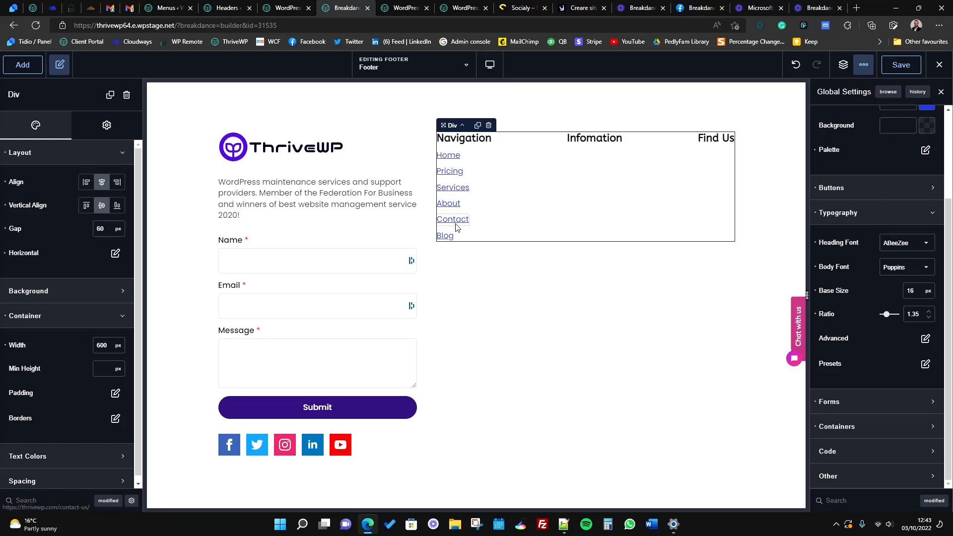
scroll(903, 262, up, 2)
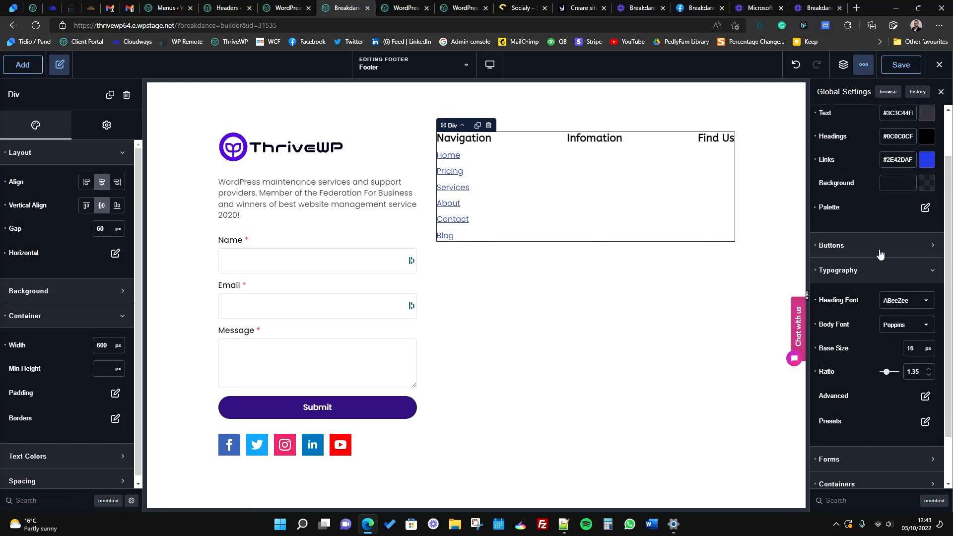
scroll(840, 321, down, 2)
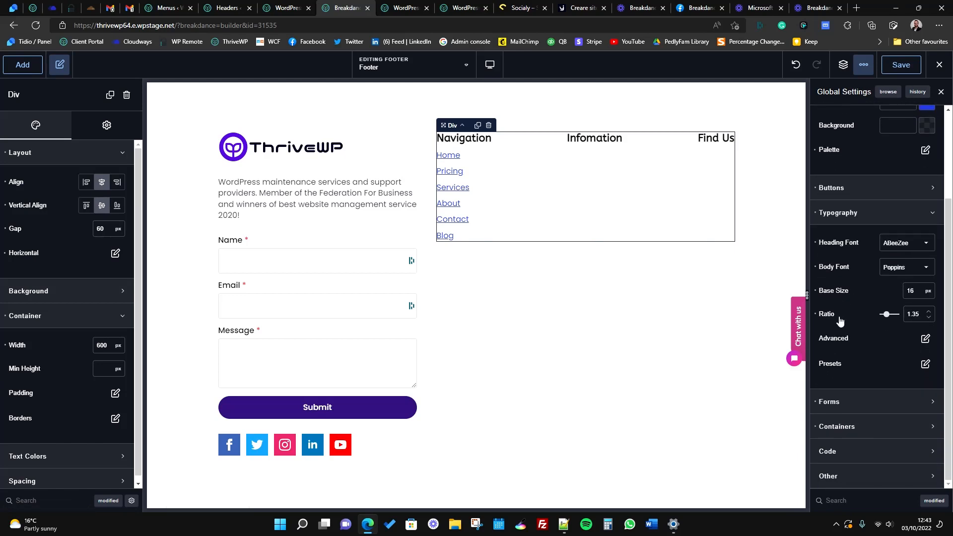
Step: Set the global link decoration style to none in the advanced typography settings to remove the underlines
click(926, 364)
click(898, 363)
click(925, 339)
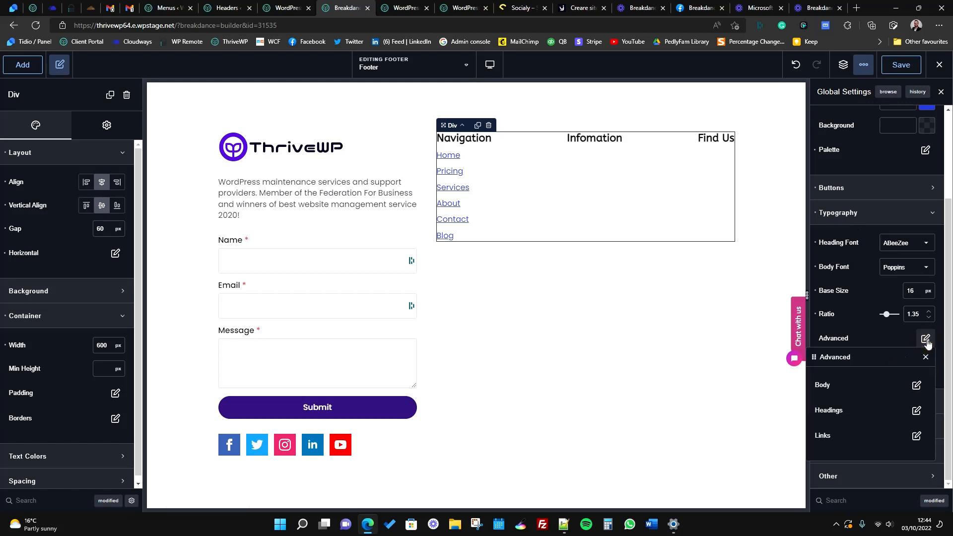
click(925, 434)
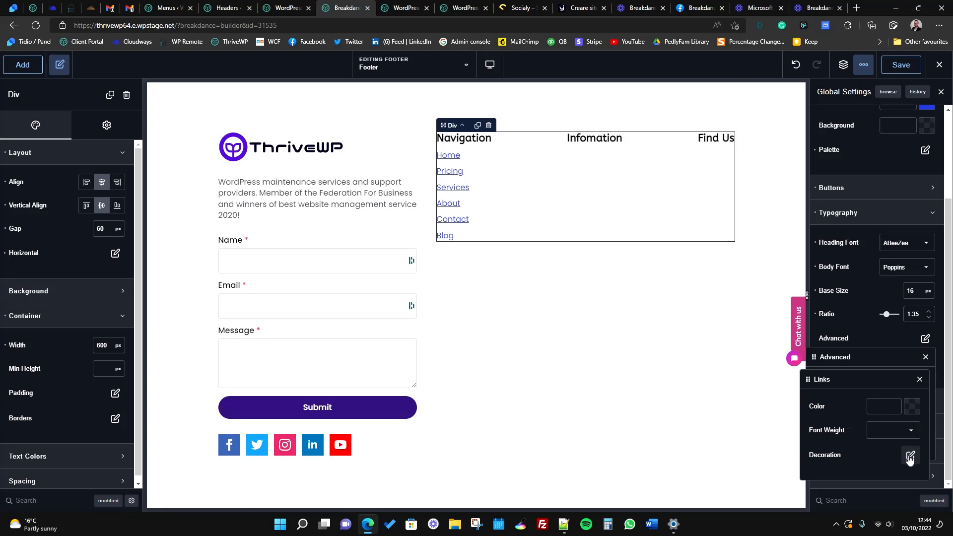
click(910, 457)
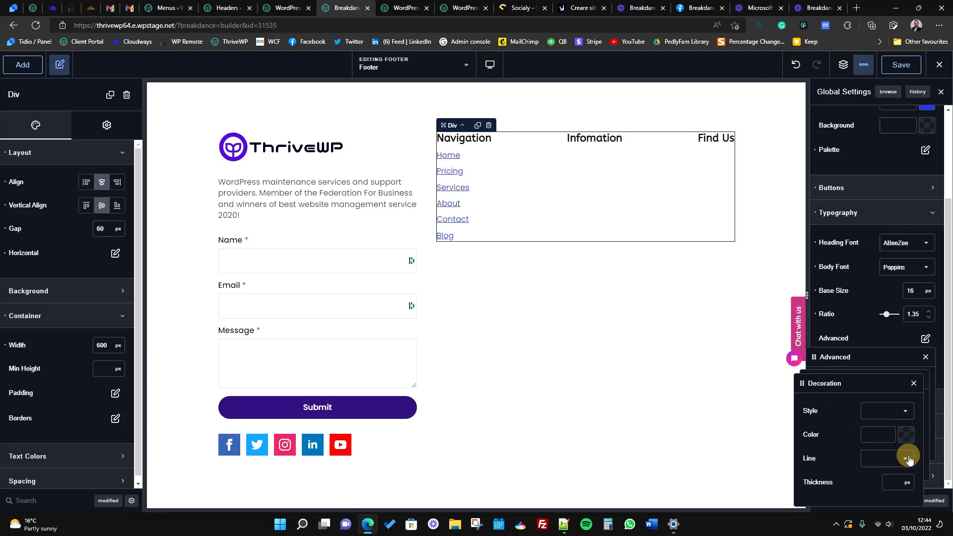
click(891, 413)
click(876, 393)
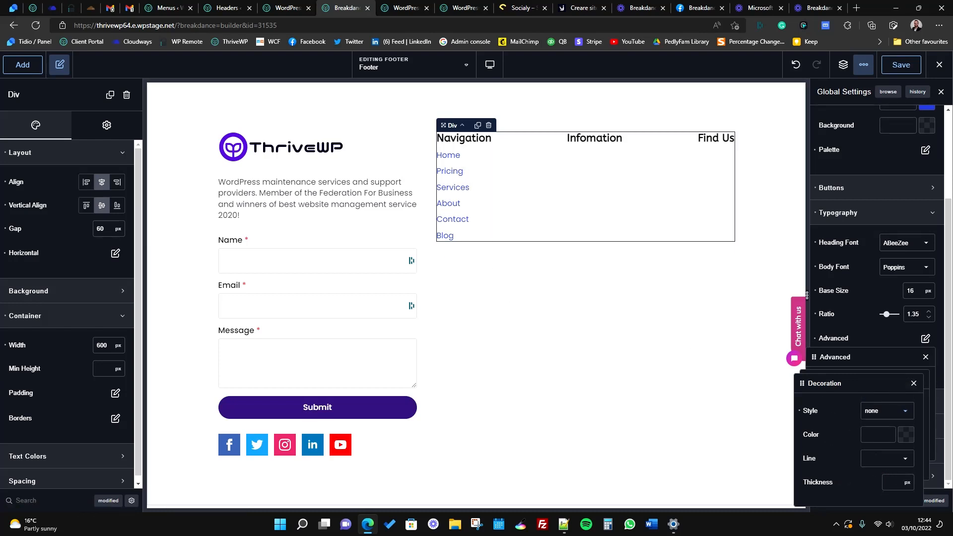
click(914, 383)
click(919, 380)
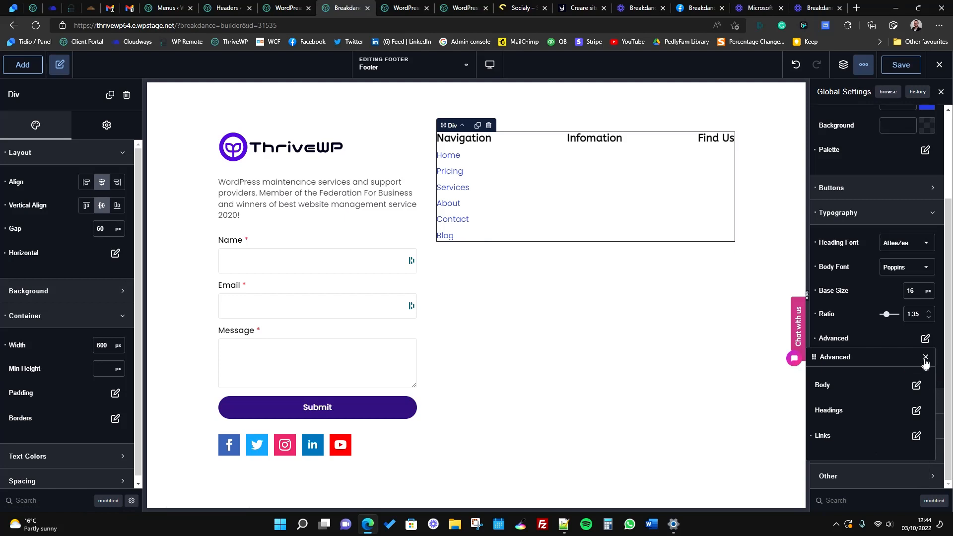
click(925, 356)
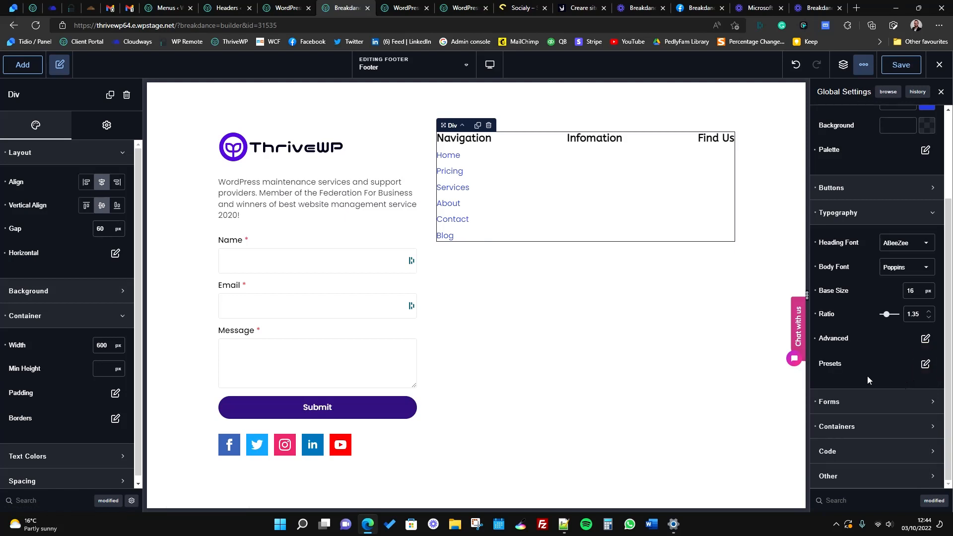
Step: Review the global colours and the advanced typography decoration options for links without changing them
click(925, 339)
click(926, 340)
scroll(869, 369, up, 2)
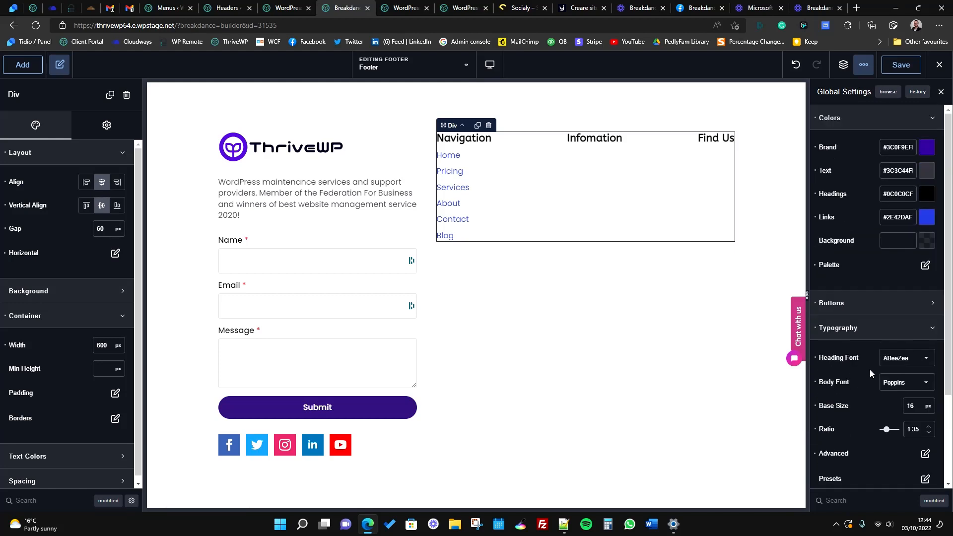
scroll(887, 236, down, 2)
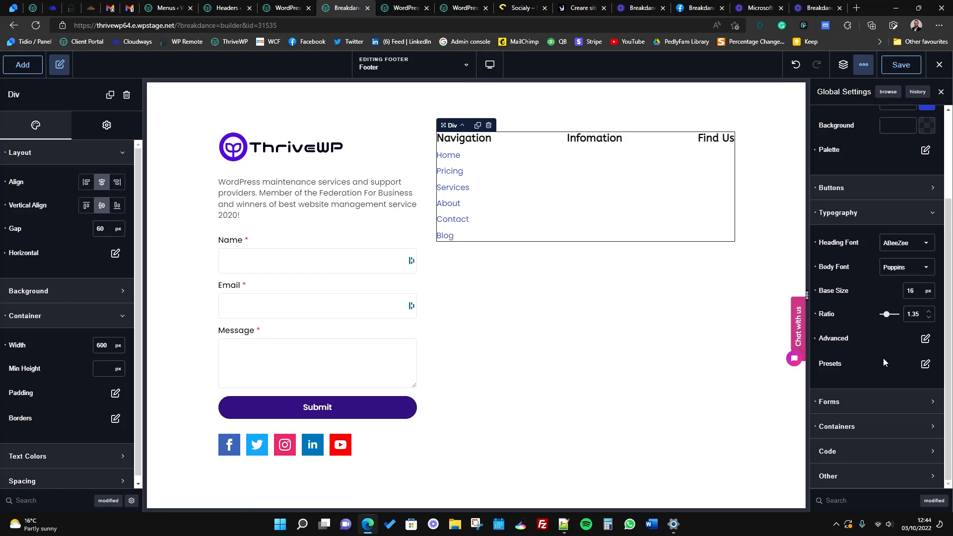
click(926, 340)
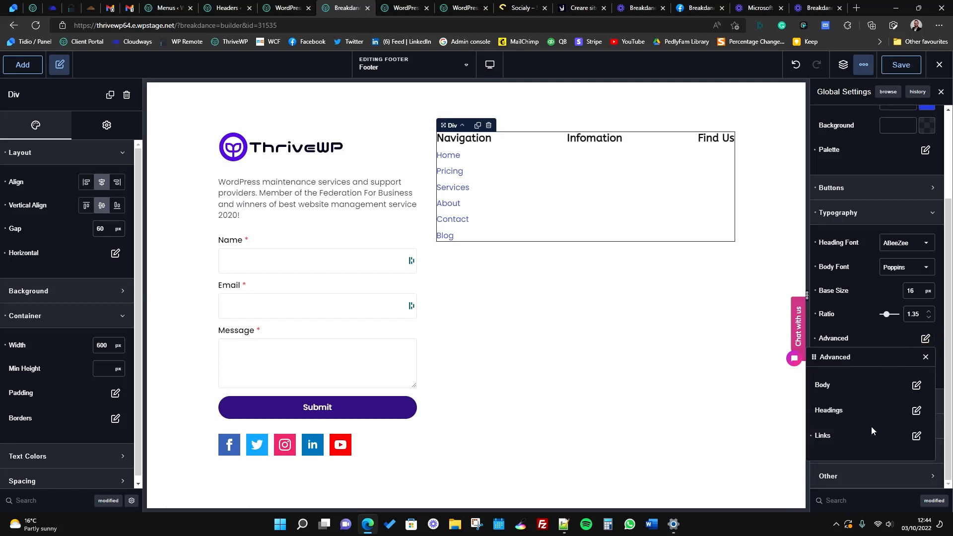
click(916, 436)
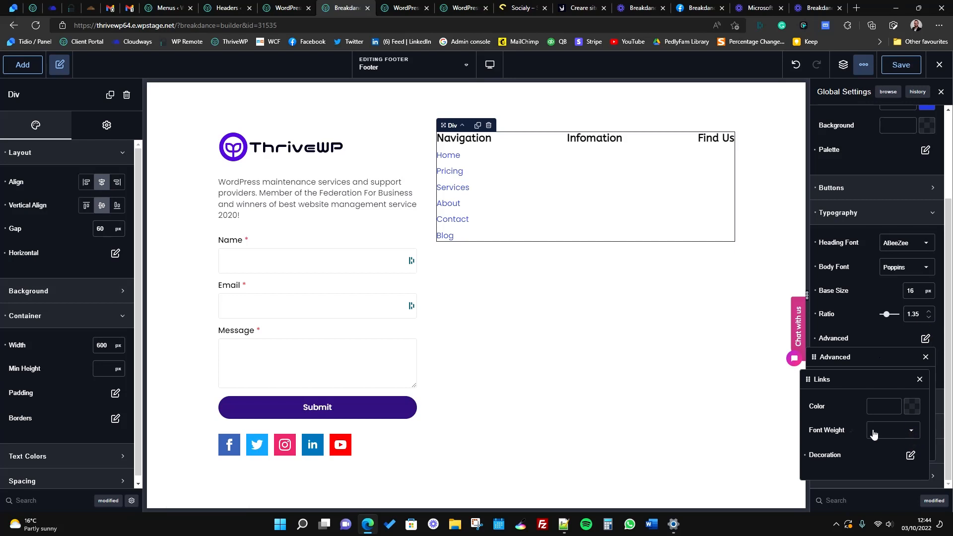
click(910, 455)
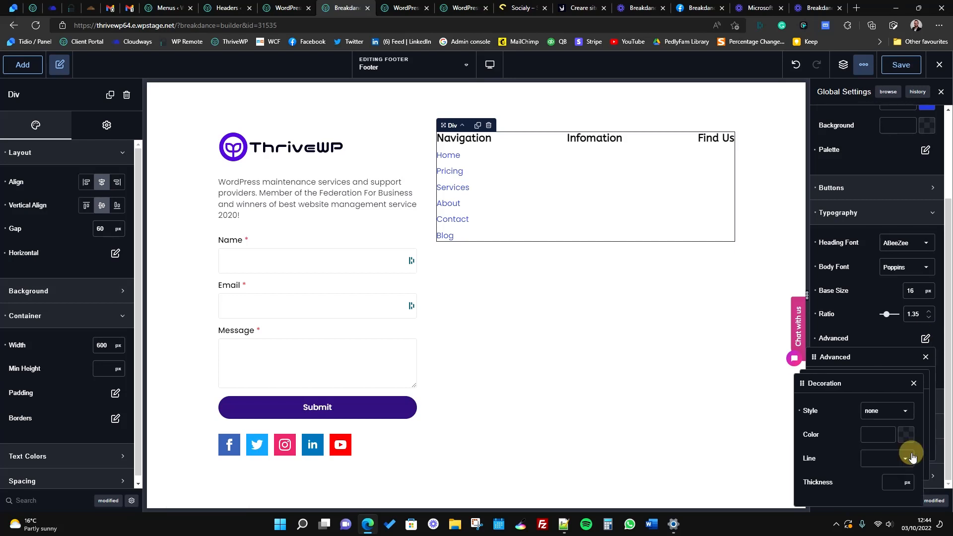
click(913, 384)
click(918, 379)
click(924, 357)
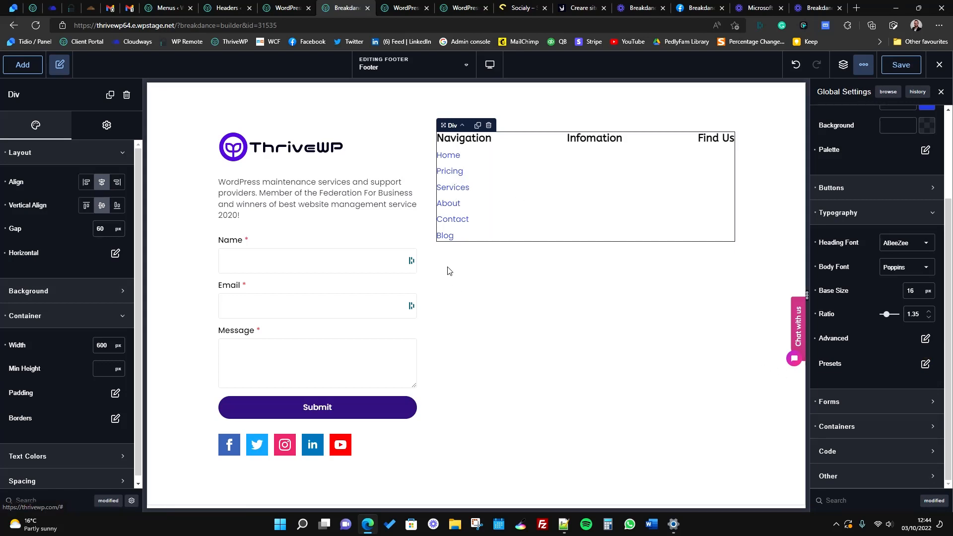
Step: Give the Home link in the Navigation column the global Text colour
click(449, 156)
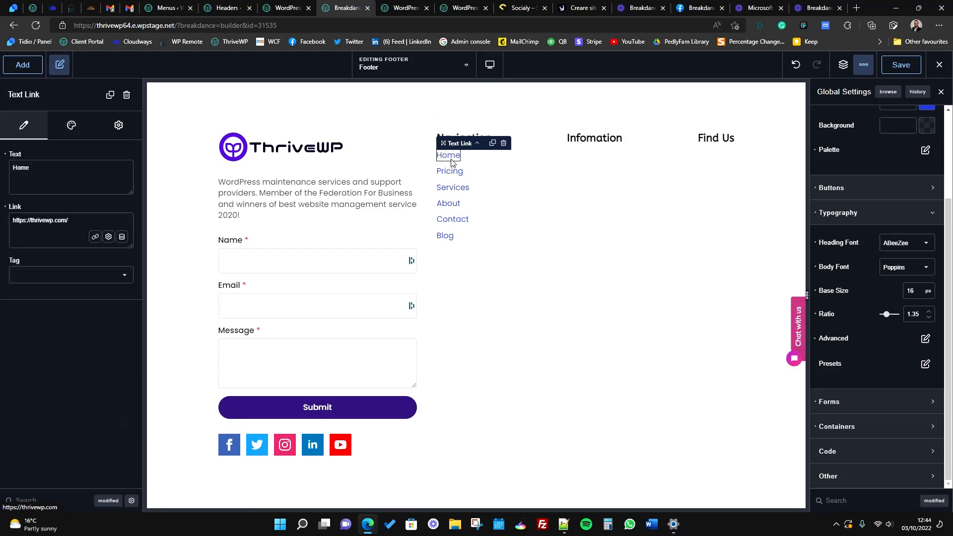
click(67, 133)
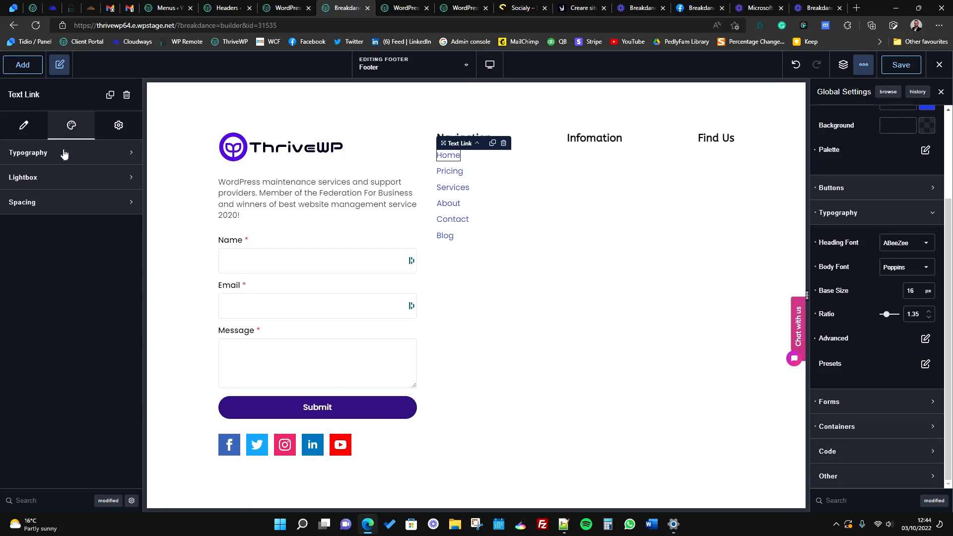
click(71, 158)
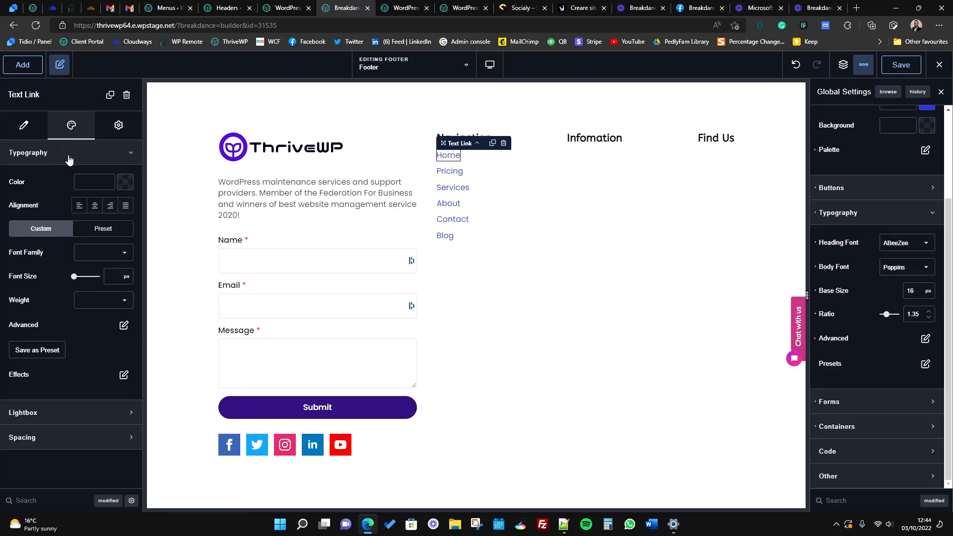
click(125, 185)
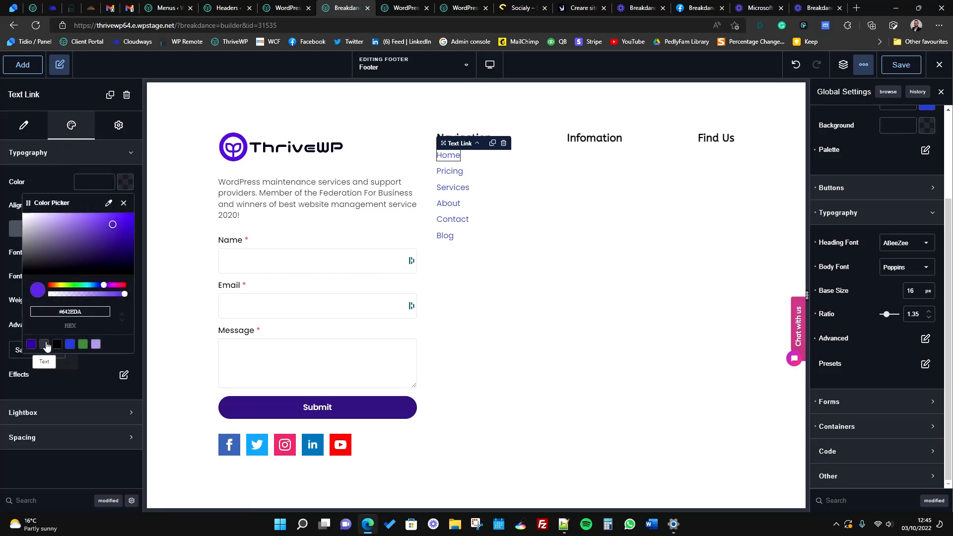
click(44, 344)
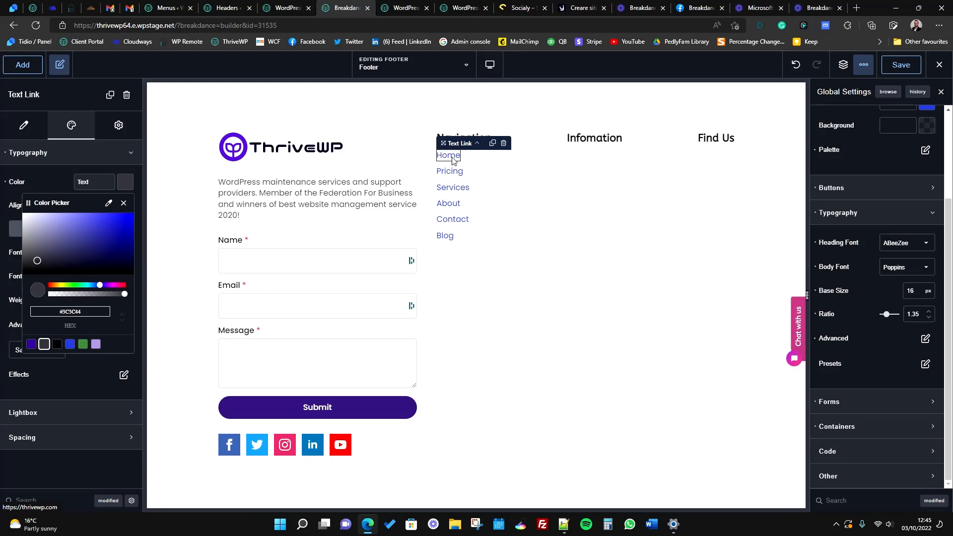
click(49, 184)
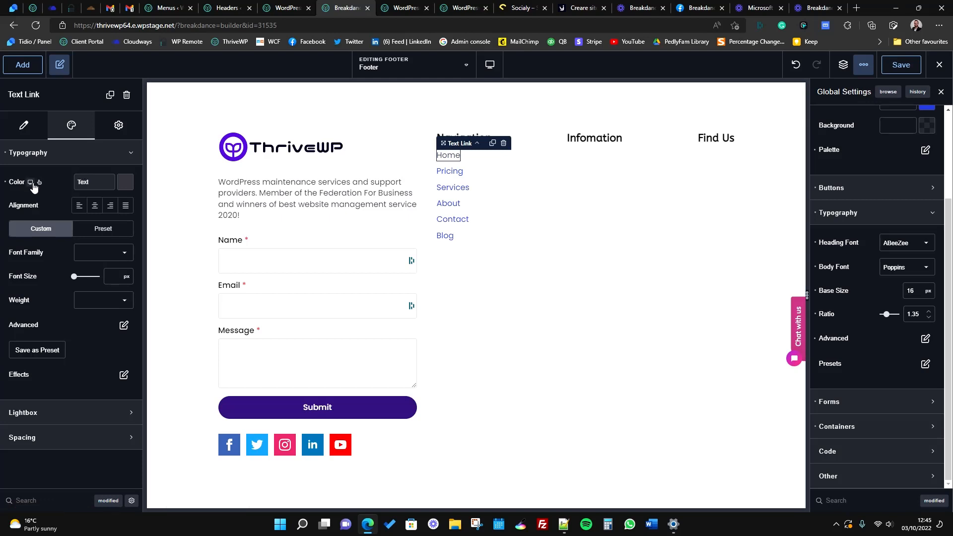
Step: Set the Home link's hover-state colour to the global Headings colour and return to its normal state
click(39, 183)
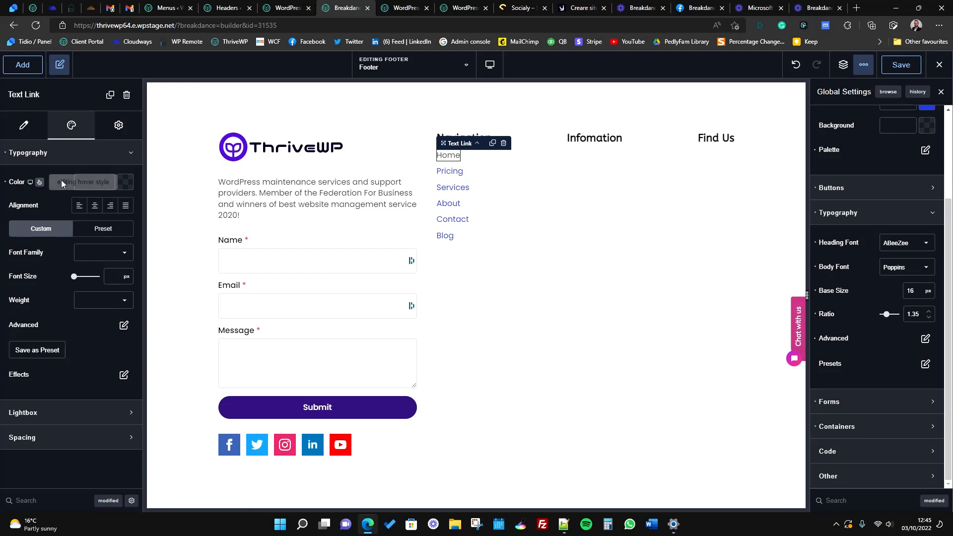
click(124, 183)
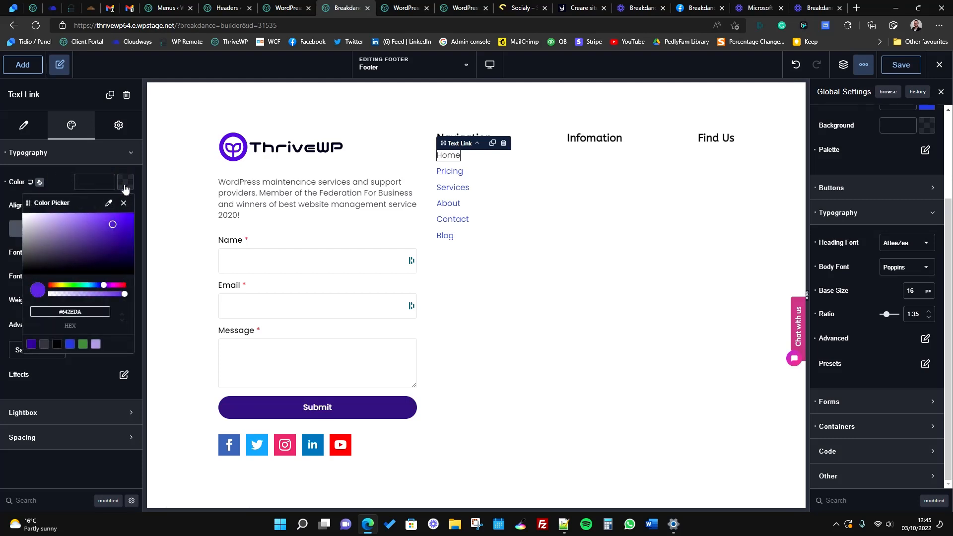
click(56, 344)
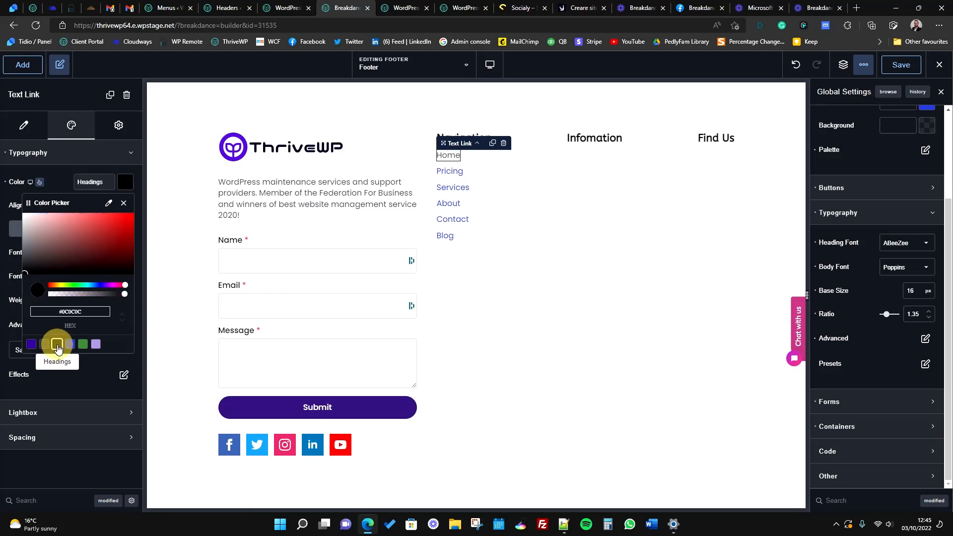
click(57, 179)
click(39, 183)
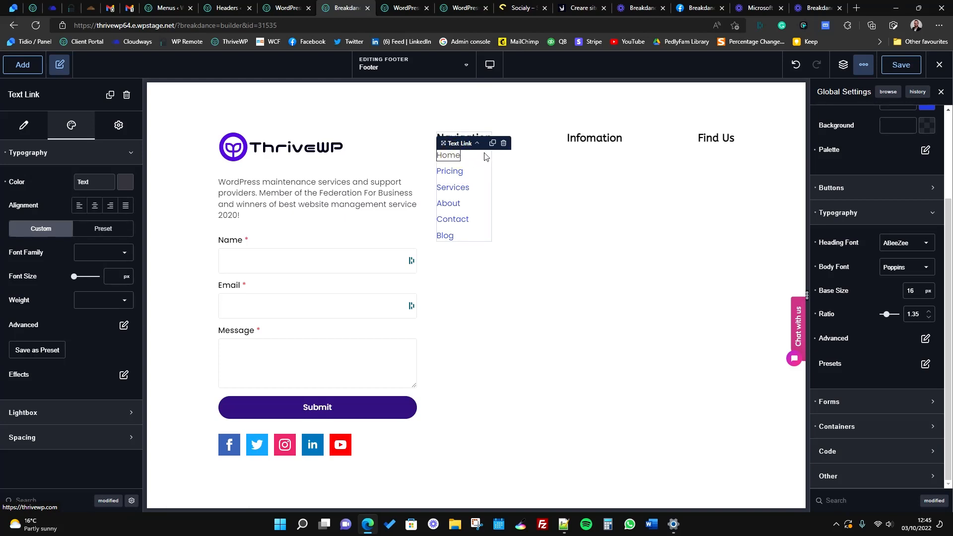
right_click(448, 157)
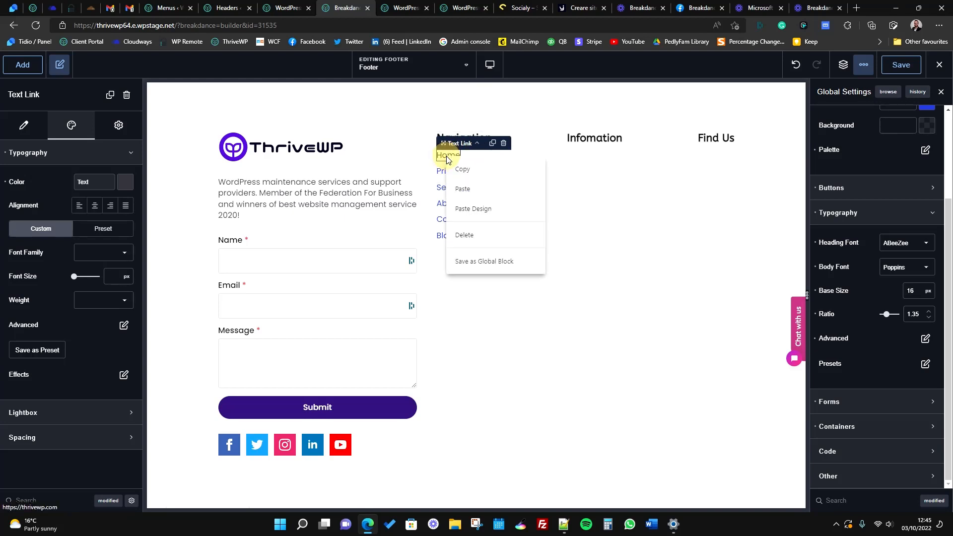
click(474, 170)
click(455, 174)
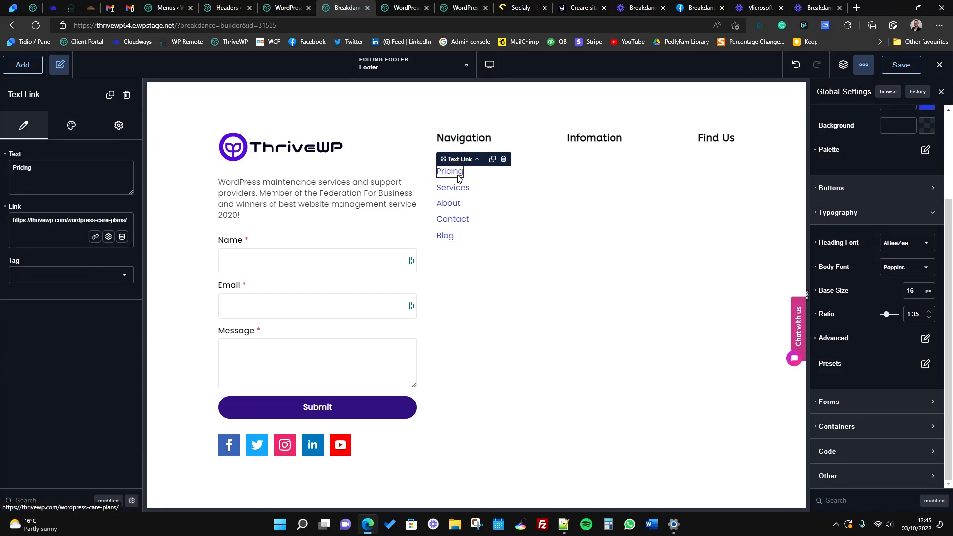
right_click(454, 173)
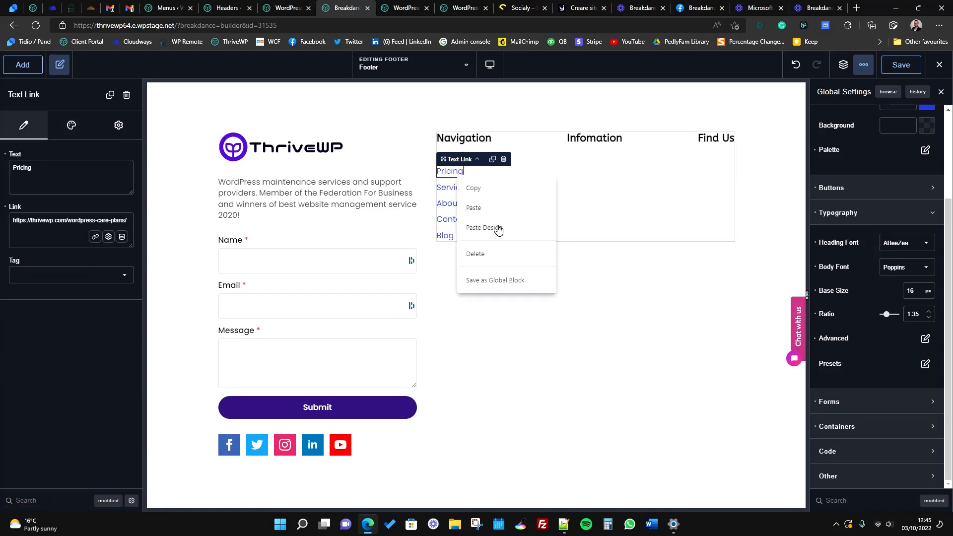
click(390, 158)
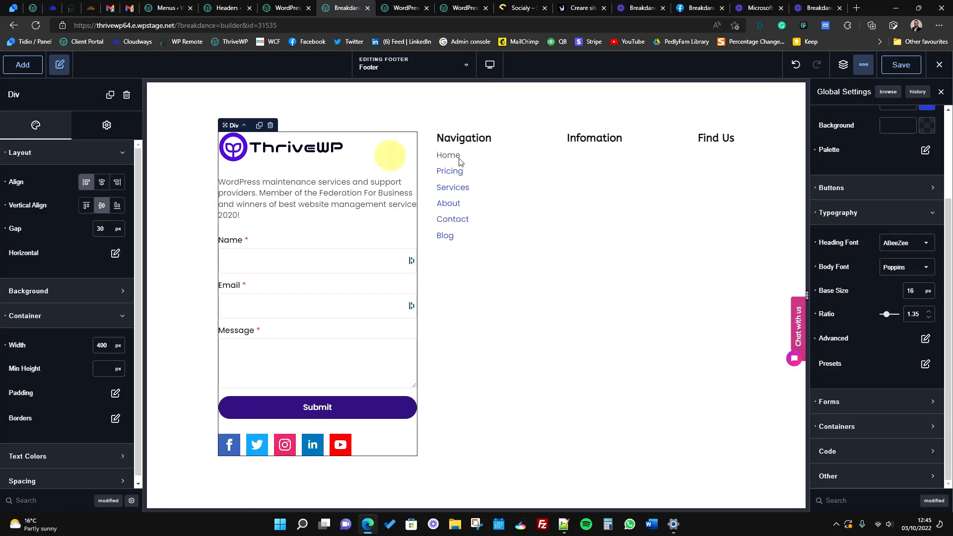
Step: Copy the Home link and paste its design onto the Pricing link, allowing the site access to the clipboard
click(449, 156)
right_click(450, 155)
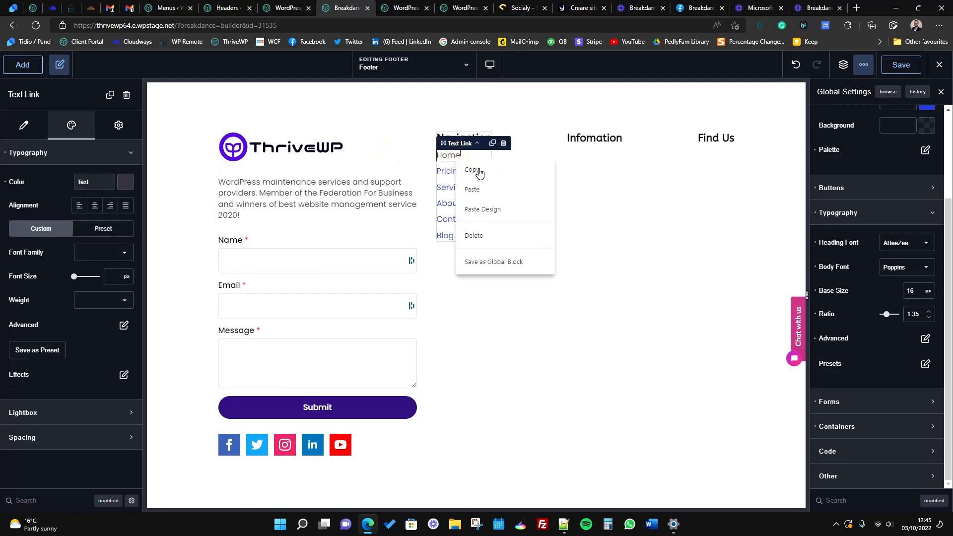
click(449, 157)
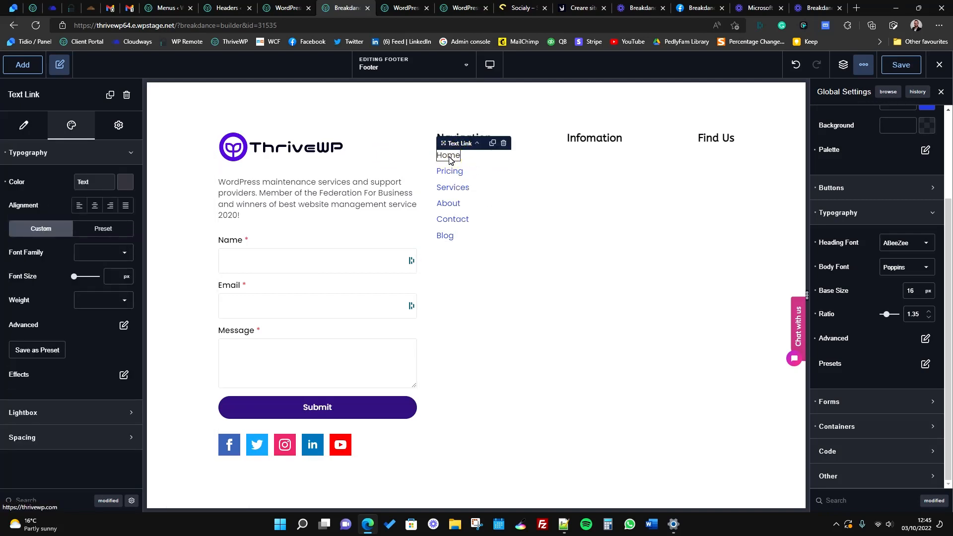
click(450, 172)
right_click(450, 175)
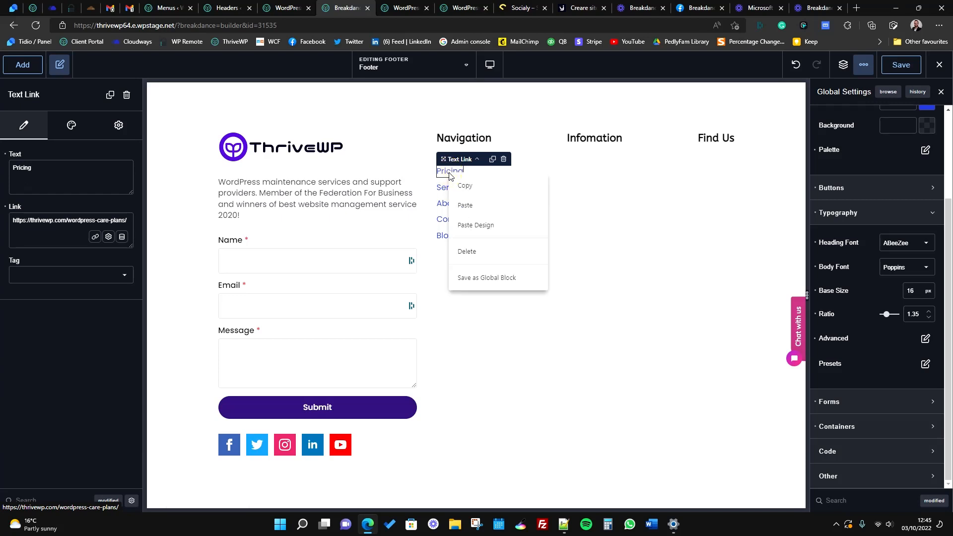
click(492, 228)
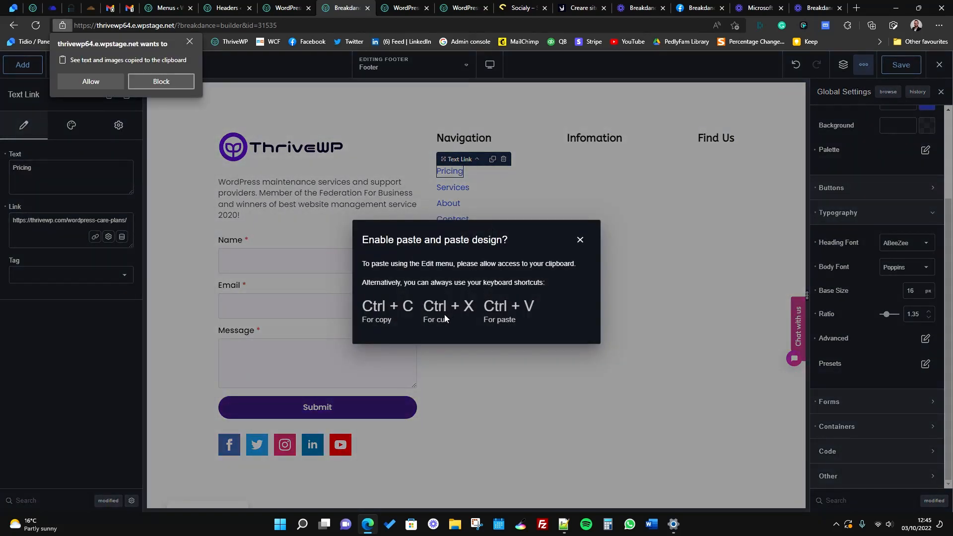
click(91, 81)
Step: Paste the Home link's design onto the Services, About, Contact and Blog links in the Navigation column
right_click(455, 187)
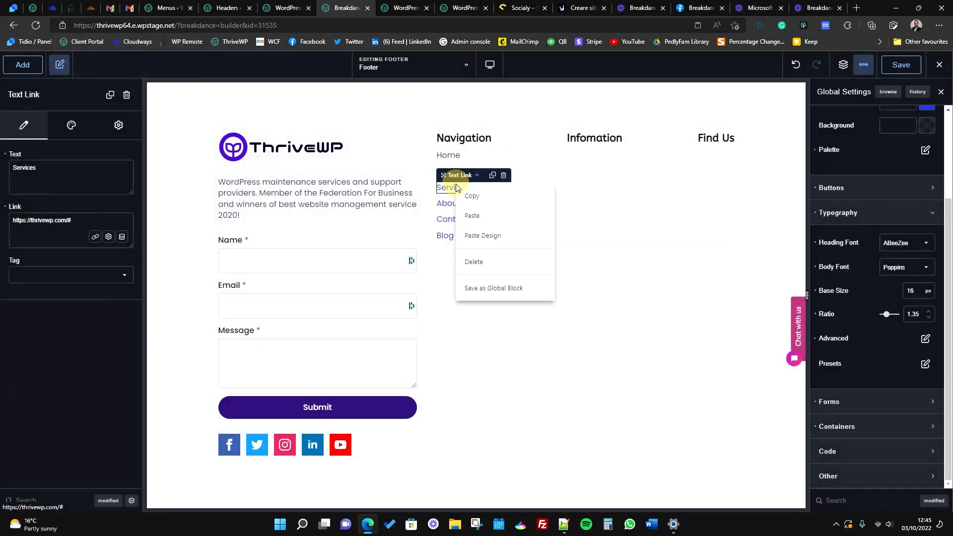
click(482, 235)
right_click(455, 204)
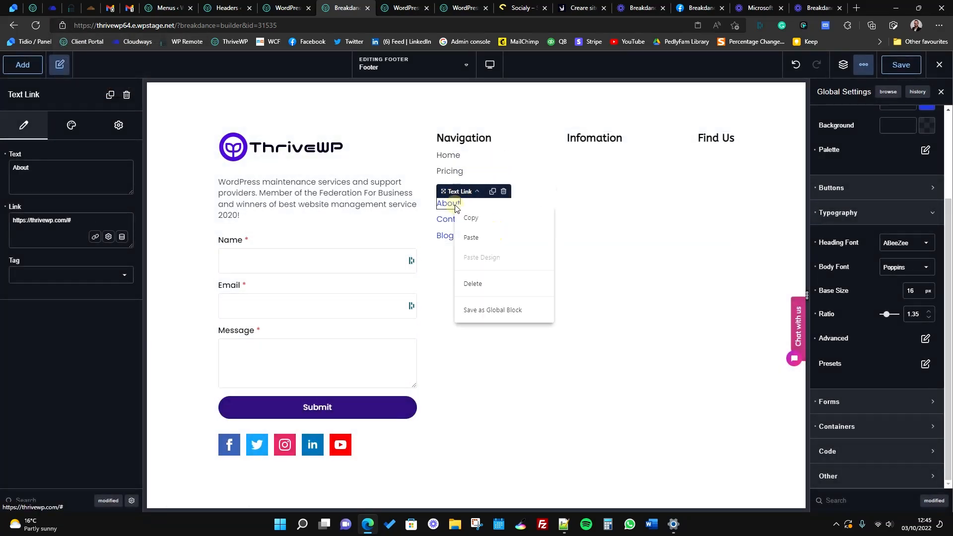
click(486, 257)
right_click(450, 219)
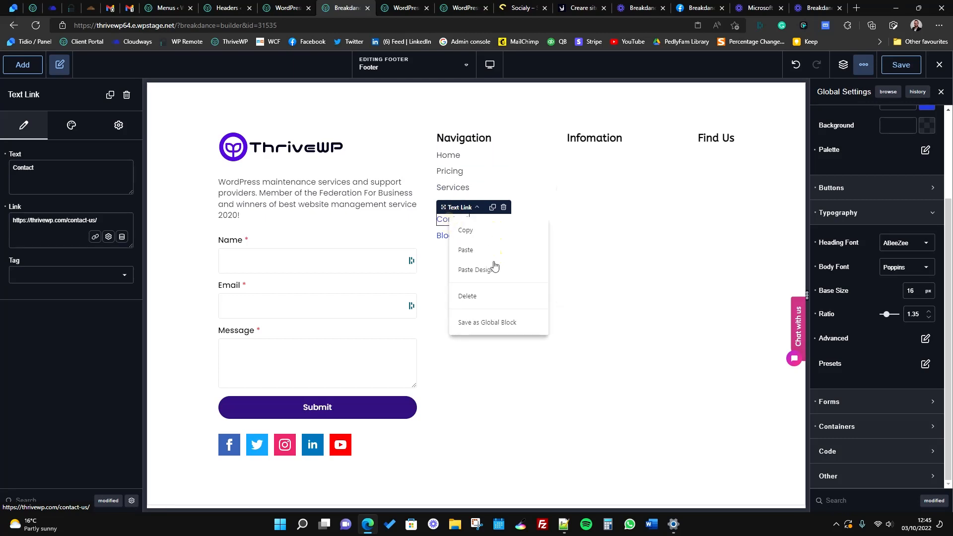
click(495, 273)
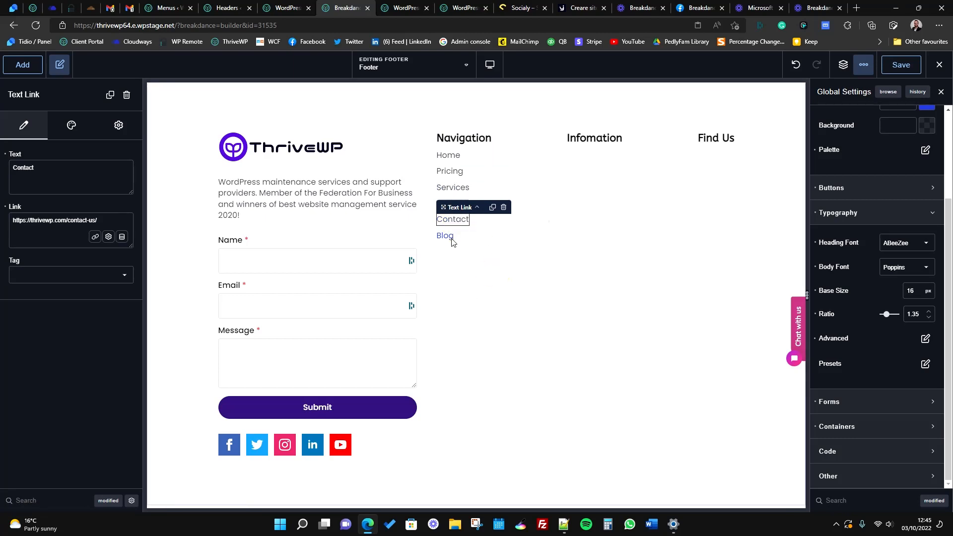
right_click(448, 236)
click(479, 286)
click(476, 291)
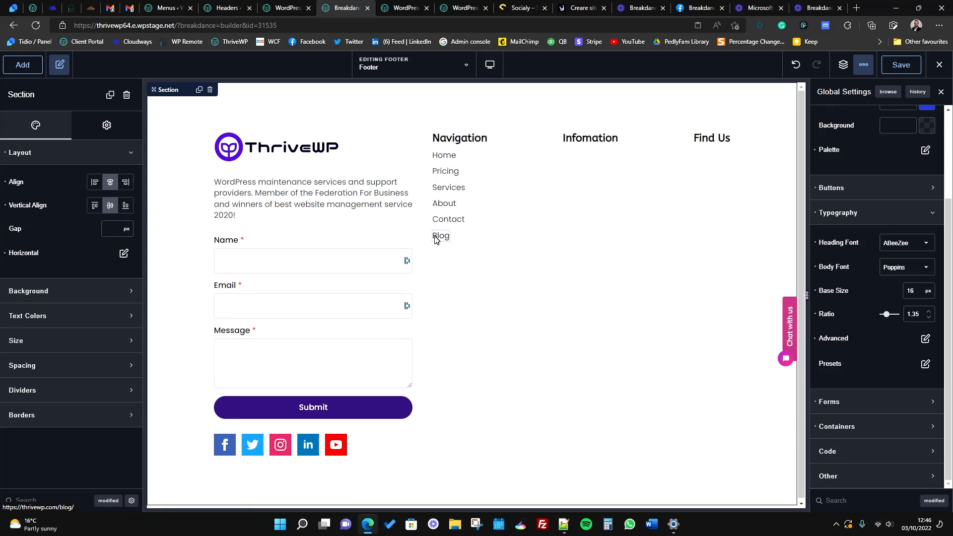
click(863, 65)
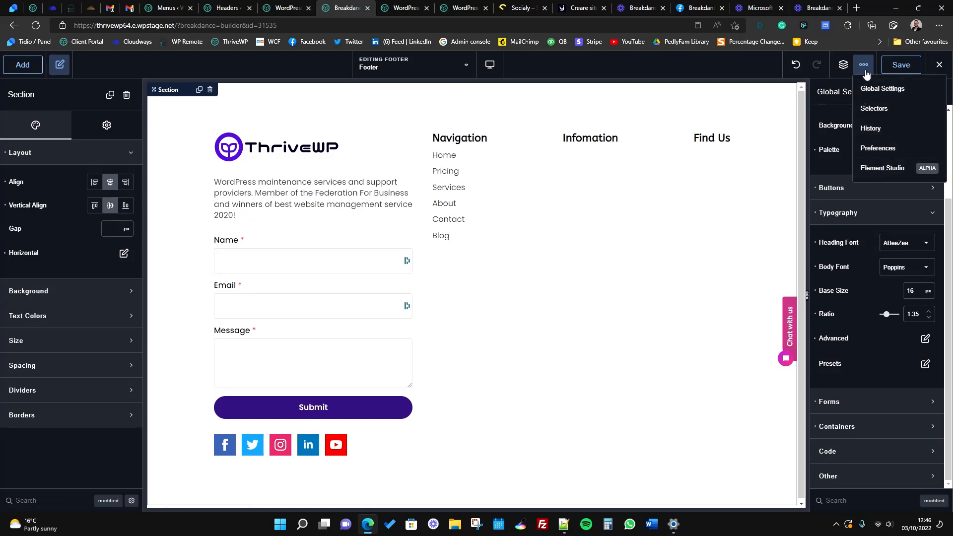
click(872, 90)
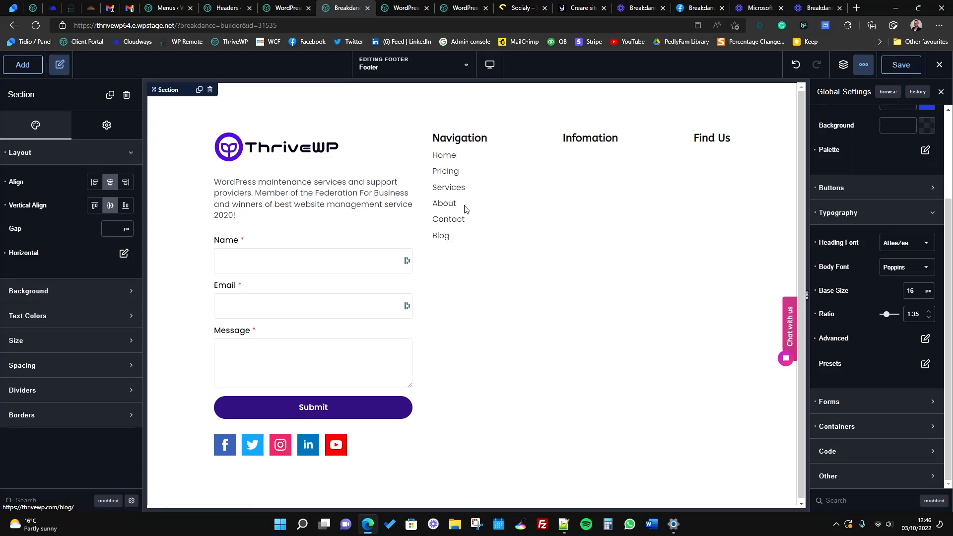
Step: Duplicate the Navigation column twice and save the pending Global Settings changes
click(476, 162)
click(477, 125)
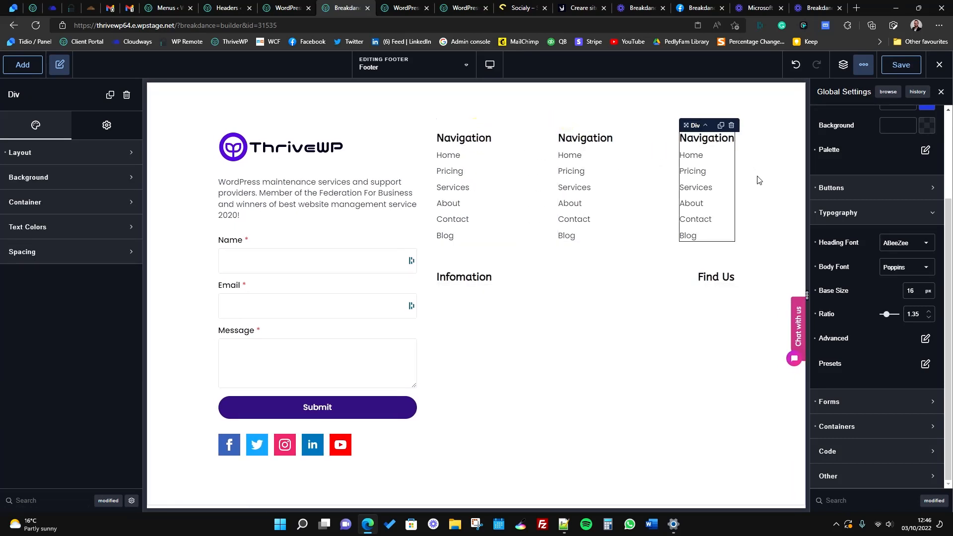
click(843, 64)
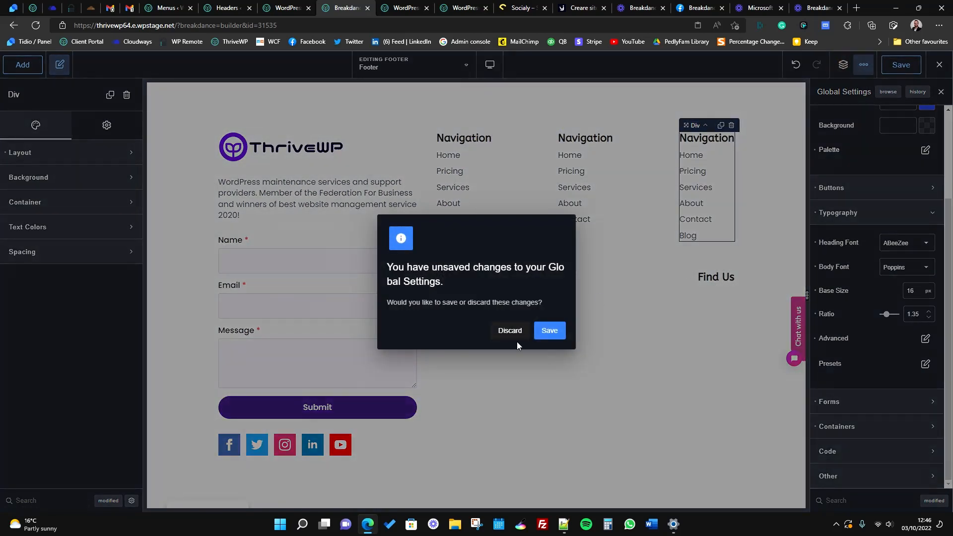
click(552, 333)
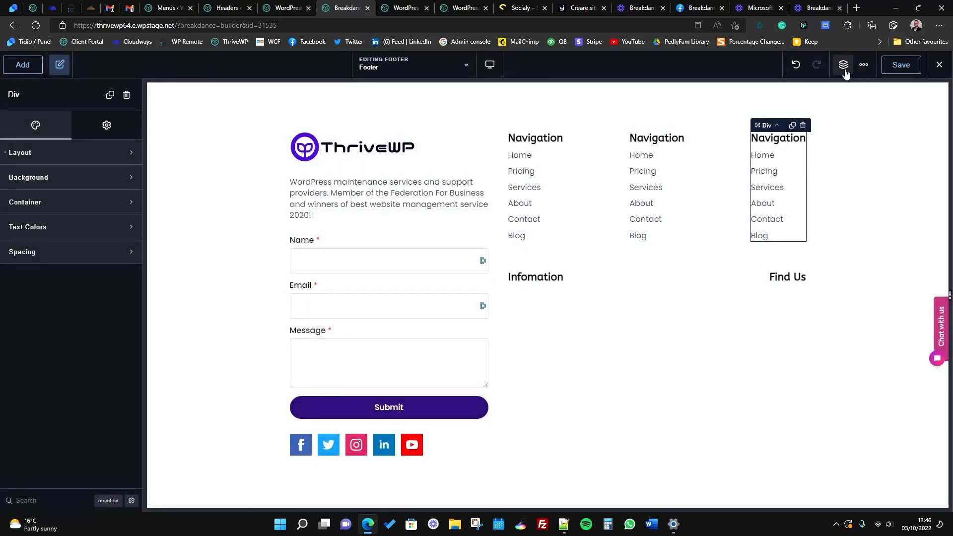
Step: Collapse the three Navigation column Divs in the structure and delete the old Infomation and Find Us Divs
scroll(893, 287, down, 2)
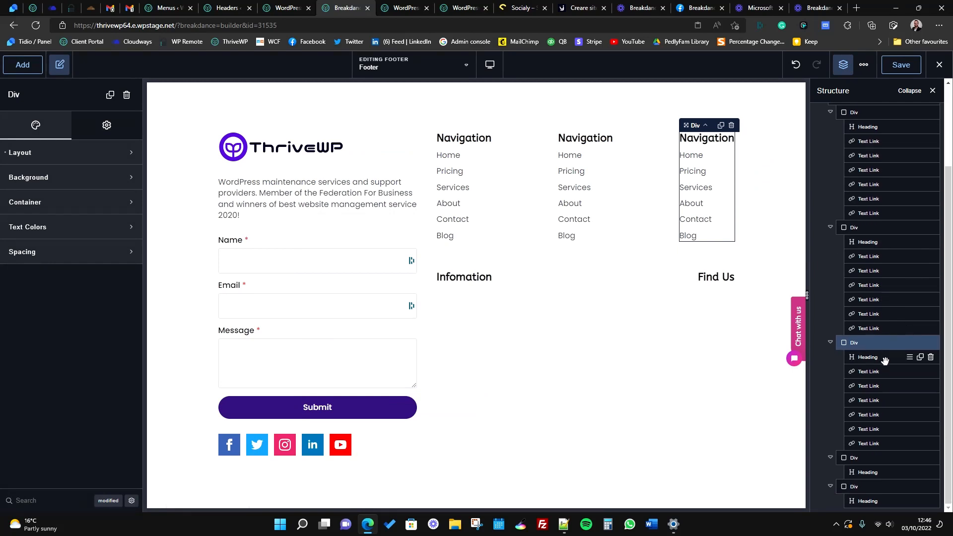
scroll(875, 276, up, 1)
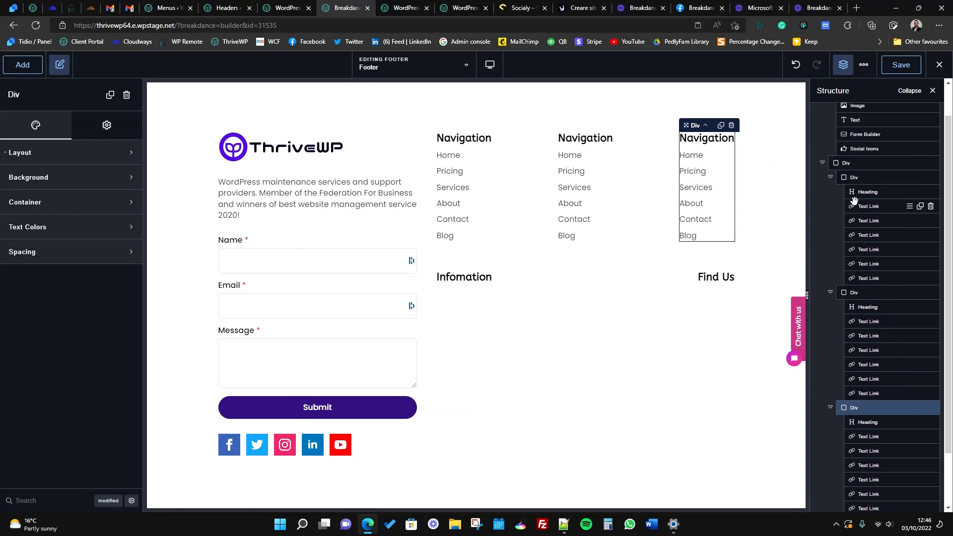
click(831, 178)
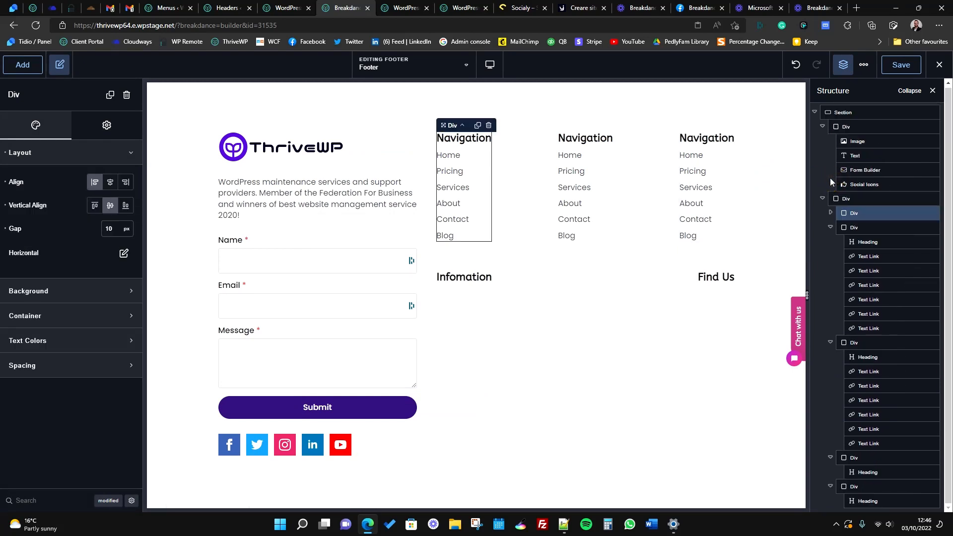
click(832, 230)
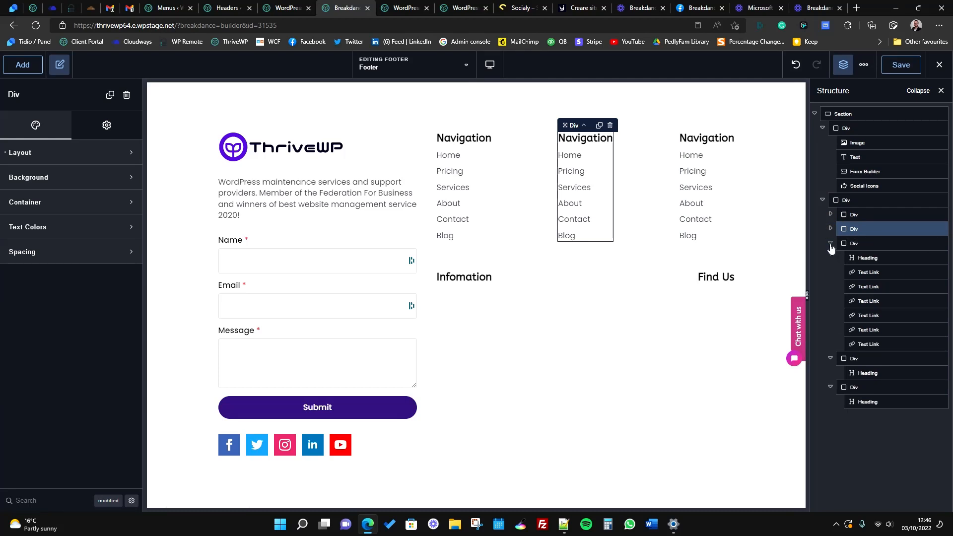
click(830, 243)
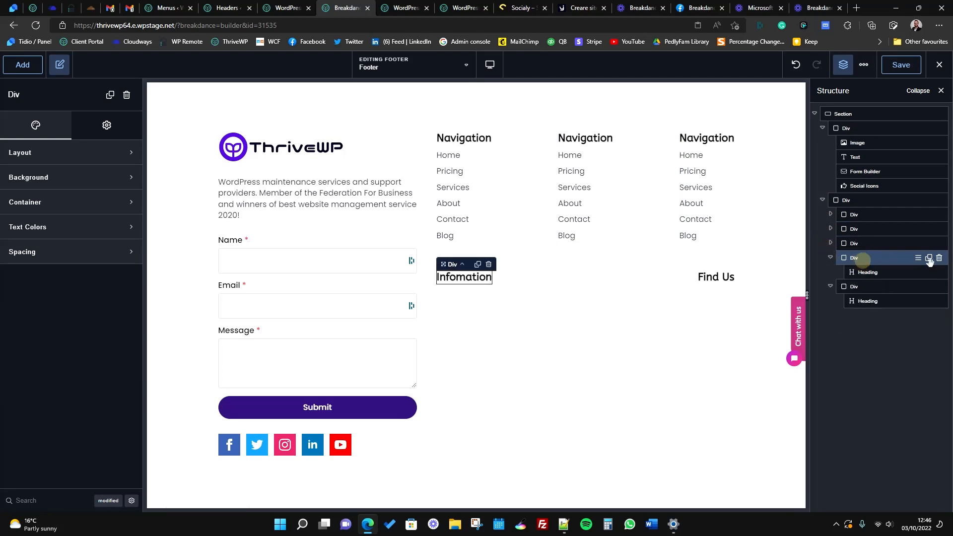
click(864, 259)
click(939, 258)
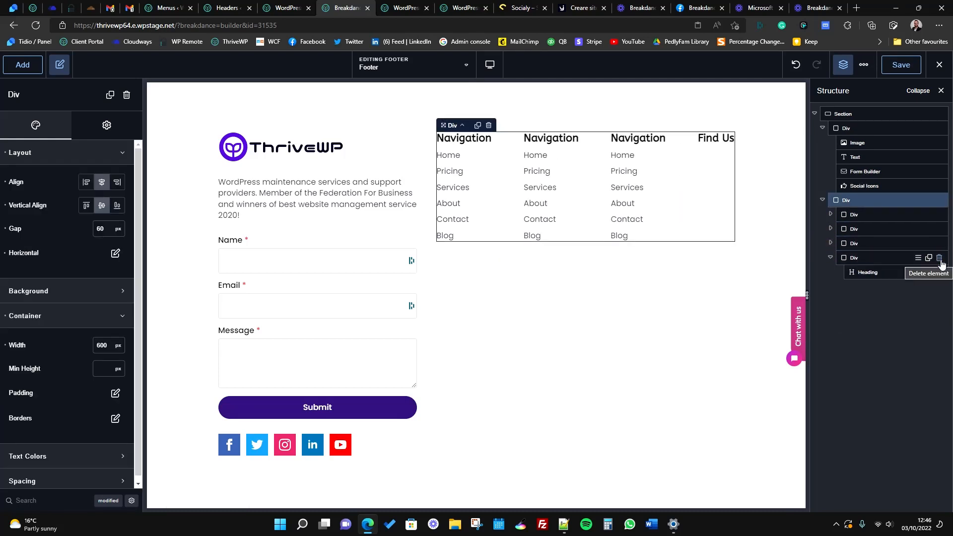
click(939, 258)
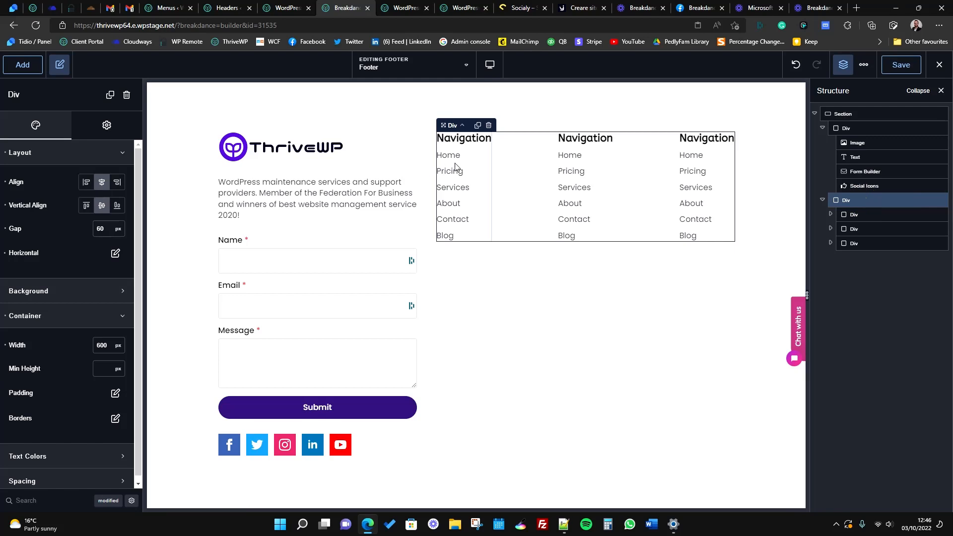
Step: Examine the footer's nesting by selecting the three link columns, their parent Div, the logo and form Div, and the section
click(852, 215)
click(855, 229)
click(856, 243)
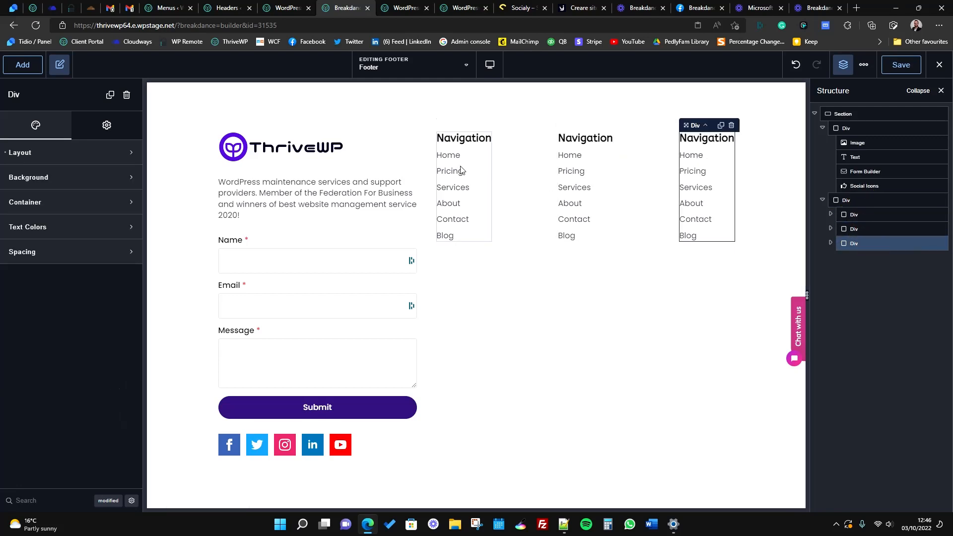
click(873, 229)
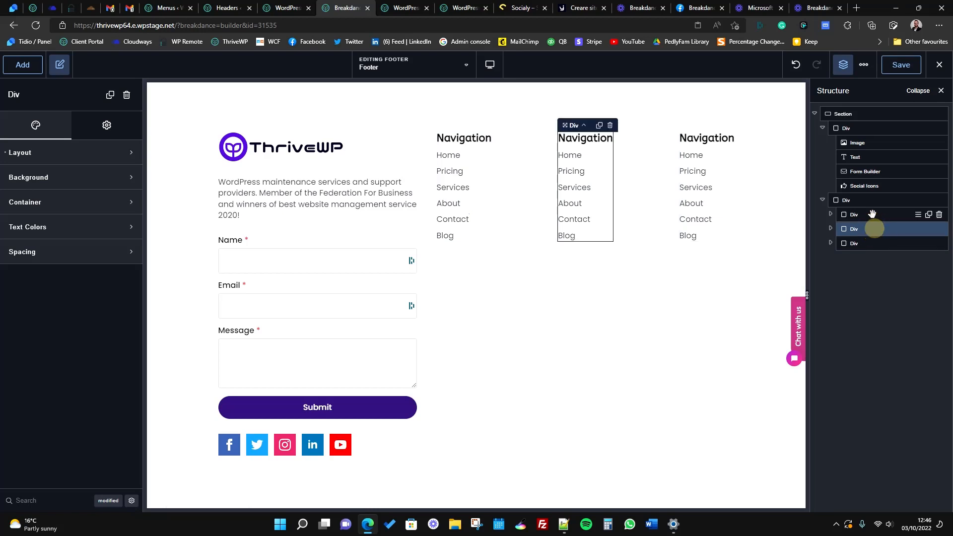
click(865, 215)
click(860, 199)
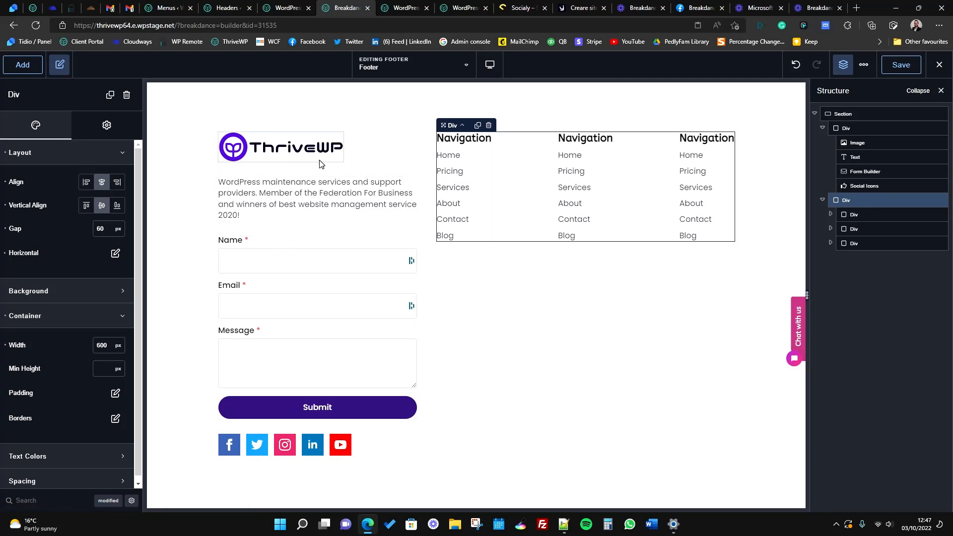
click(390, 444)
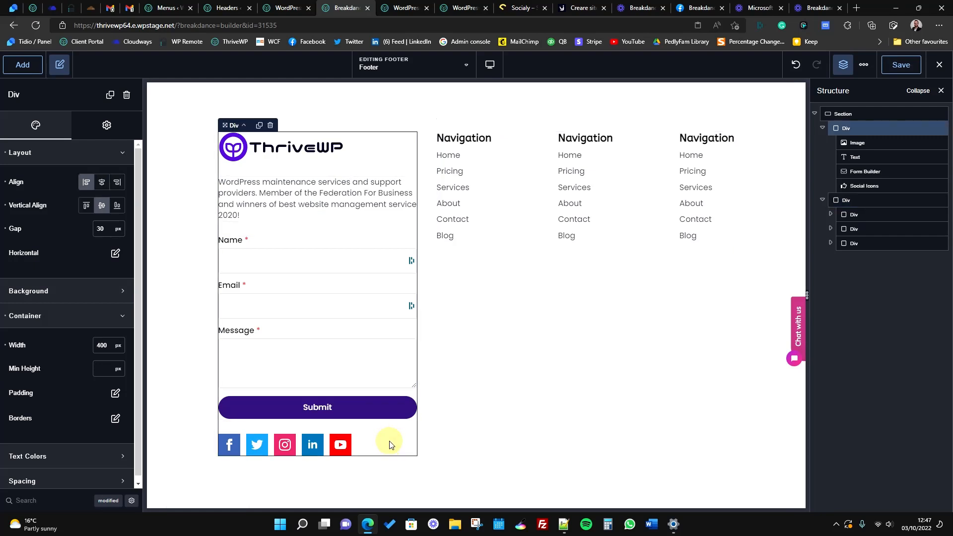
click(507, 243)
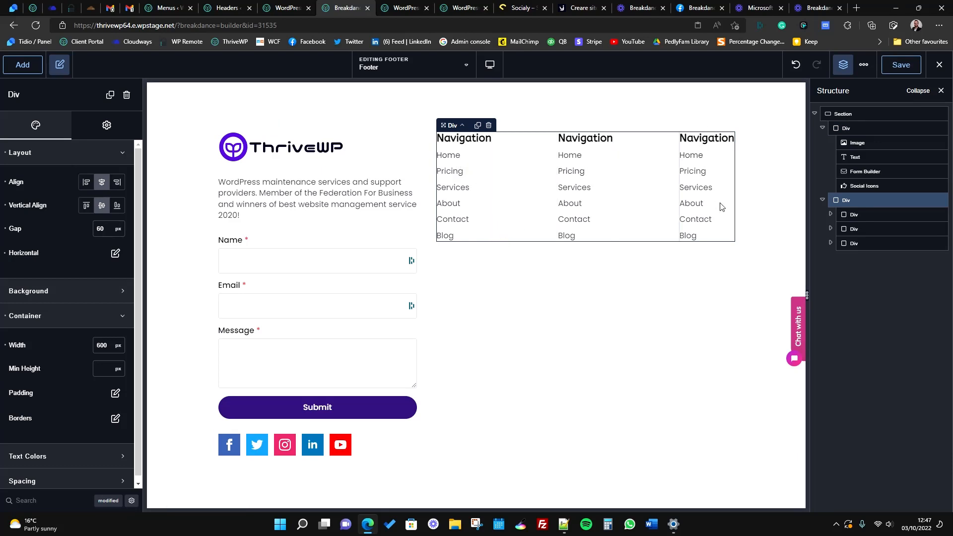
click(727, 231)
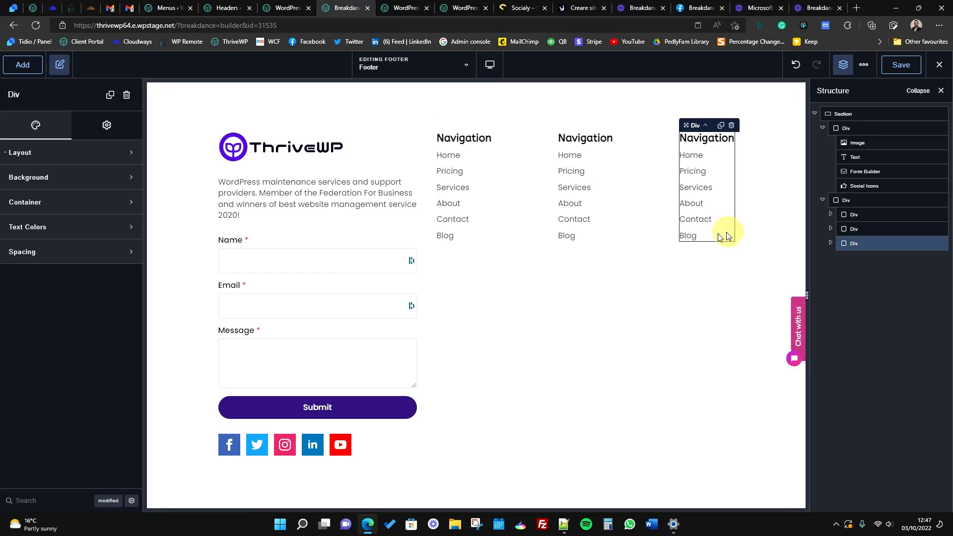
click(608, 233)
click(494, 223)
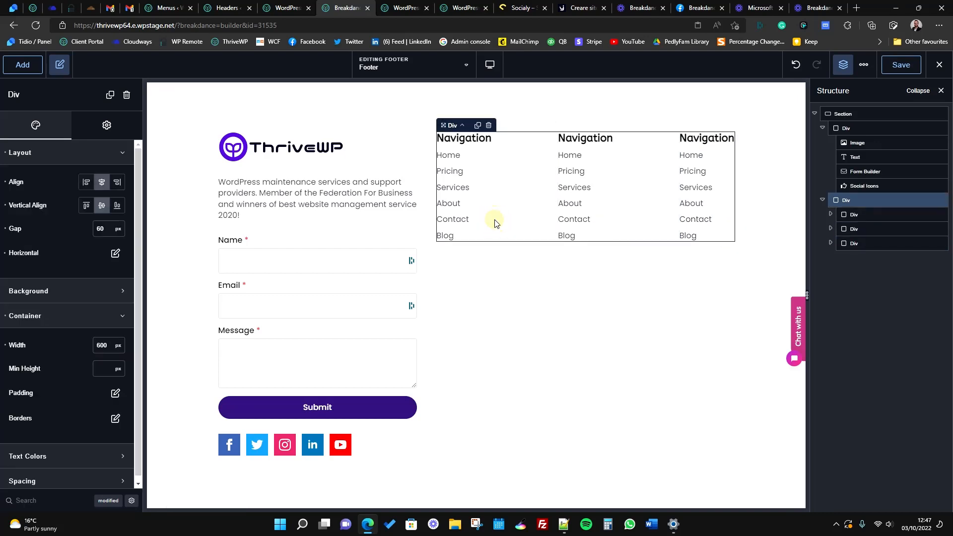
click(484, 221)
click(492, 301)
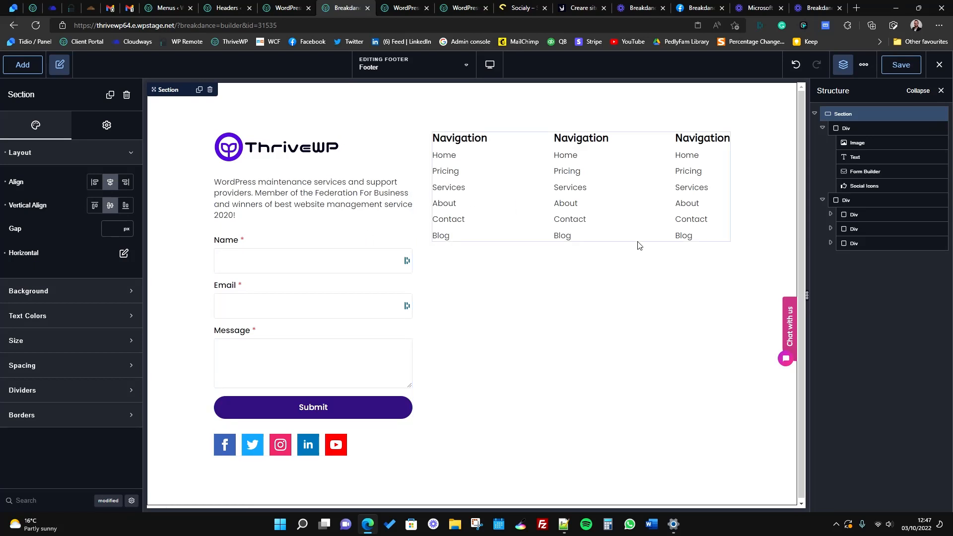
click(623, 233)
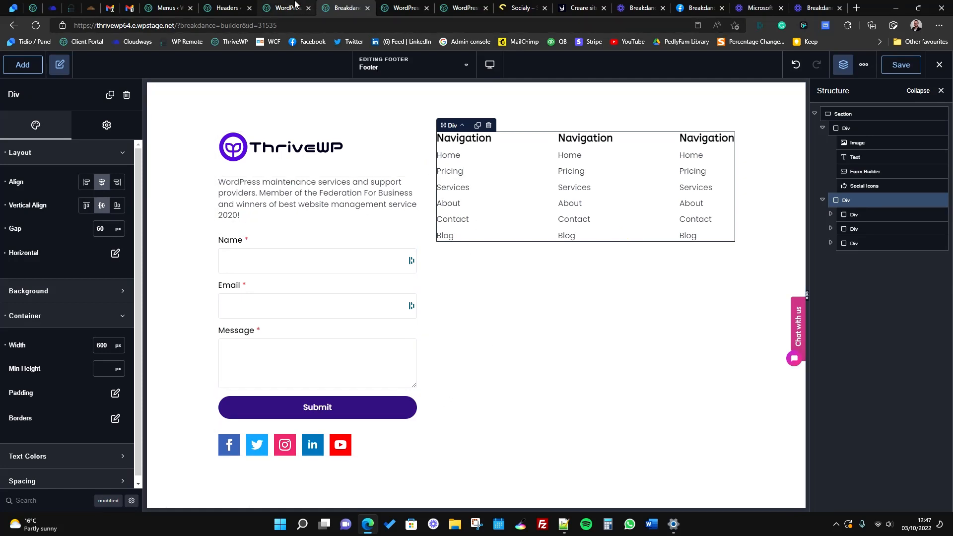
Step: Check the column spacing in the live ThriveWP footer and examine the logo and form Div's layout and container settings
click(295, 6)
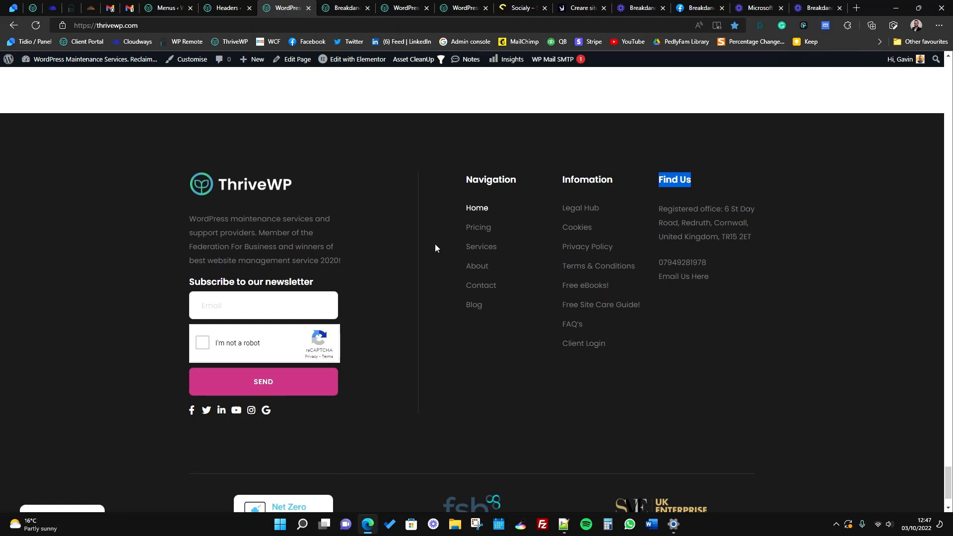
click(355, 11)
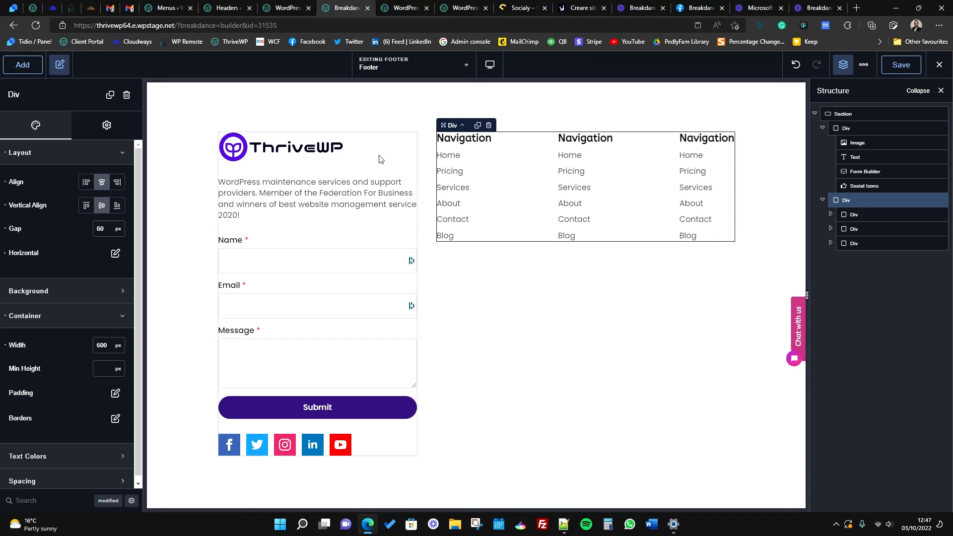
click(395, 147)
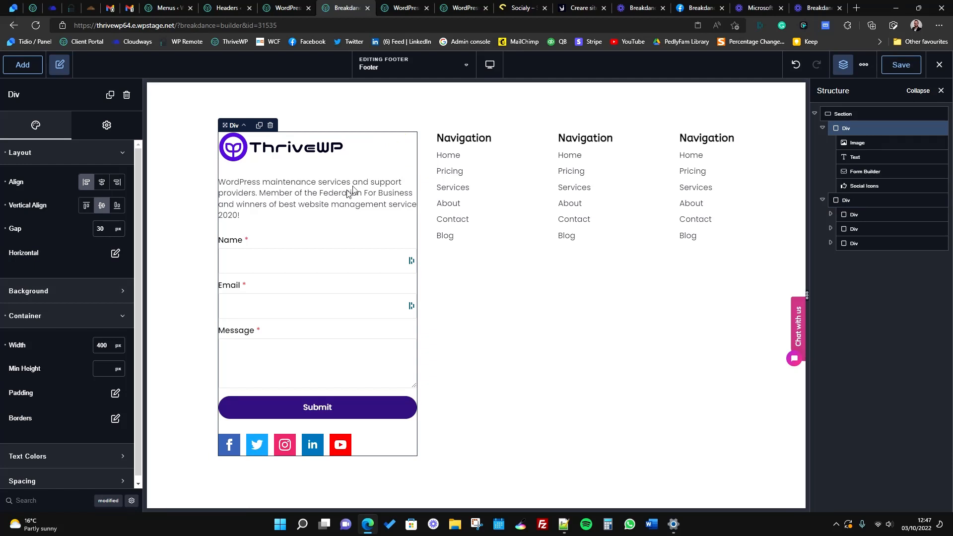
click(56, 163)
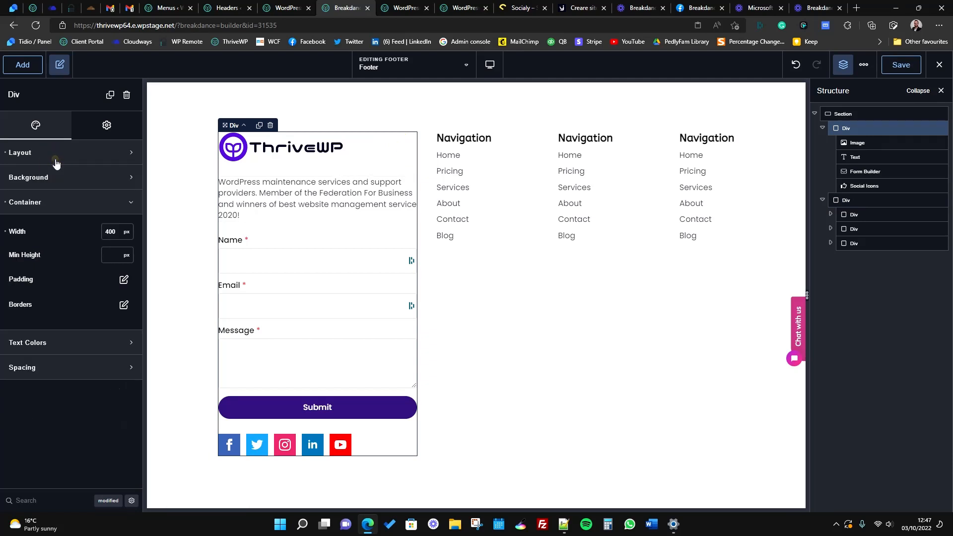
click(65, 199)
click(91, 155)
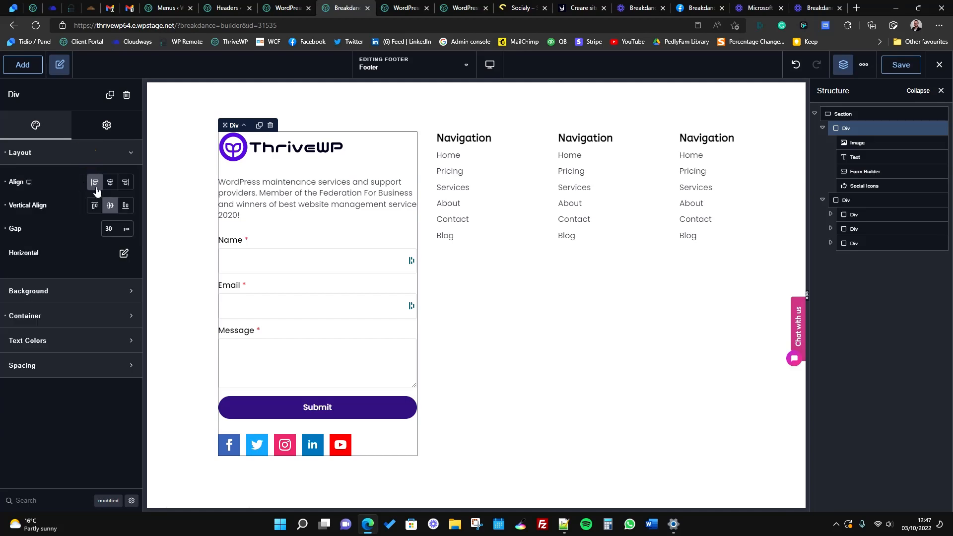
click(123, 253)
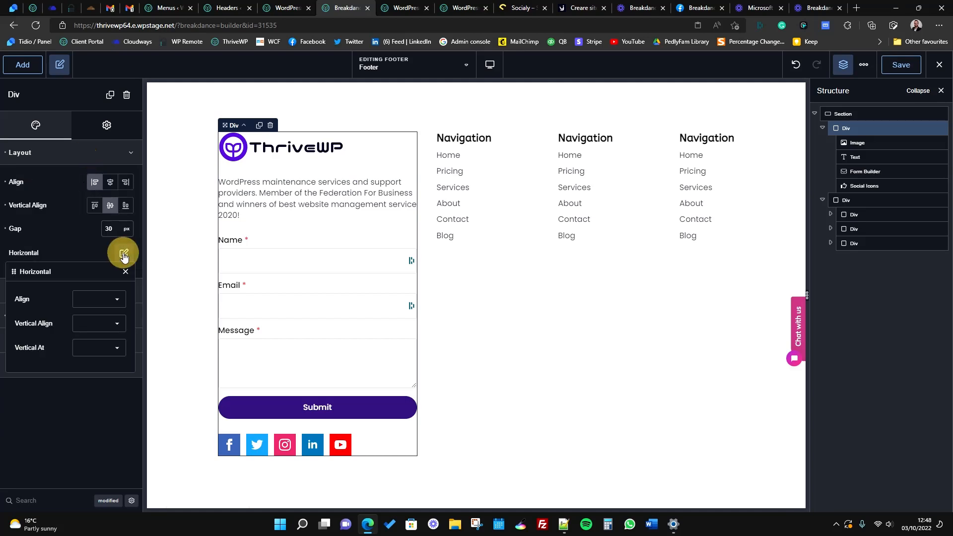
click(117, 300)
click(94, 252)
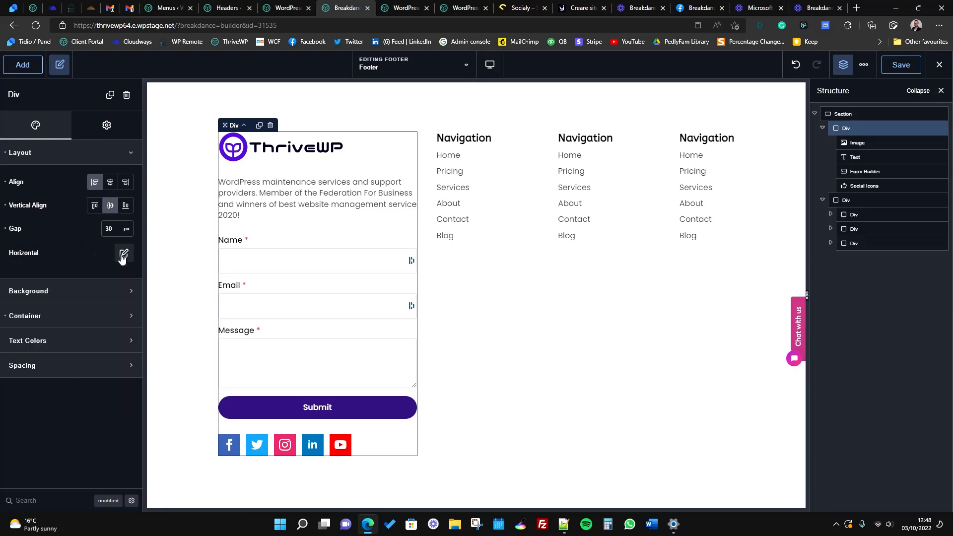
click(118, 319)
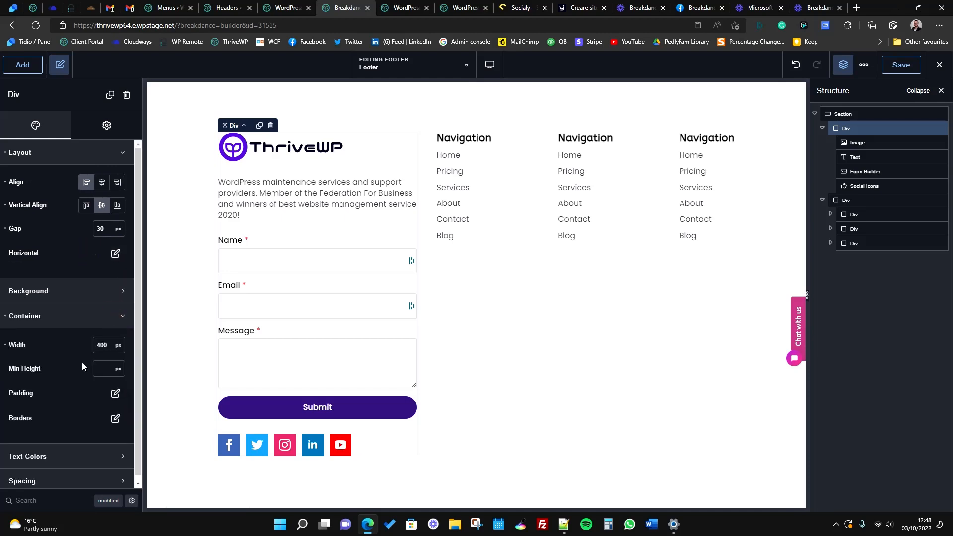
scroll(81, 367, down, 1)
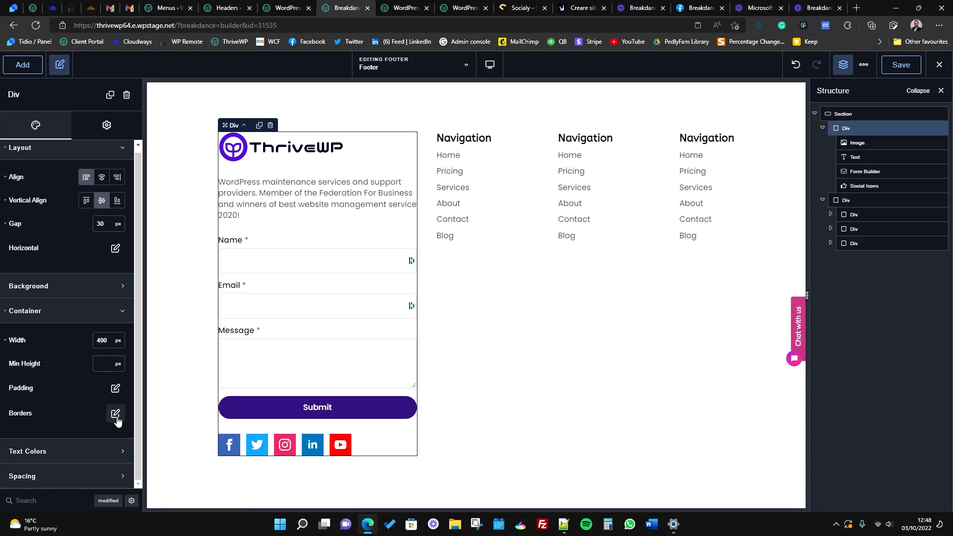
Step: Try 50 px of right padding on the logo and form Div and clear it again
click(116, 388)
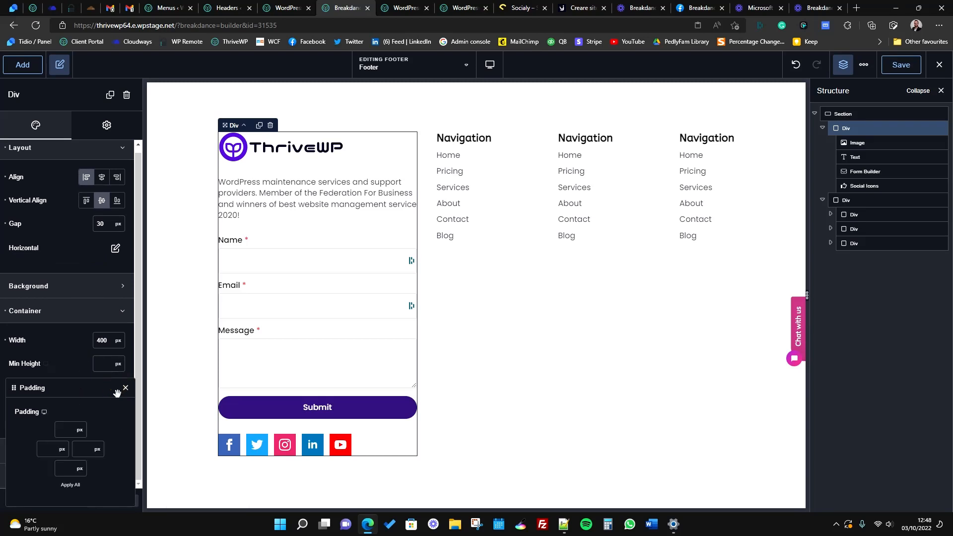
click(86, 448)
text(50)
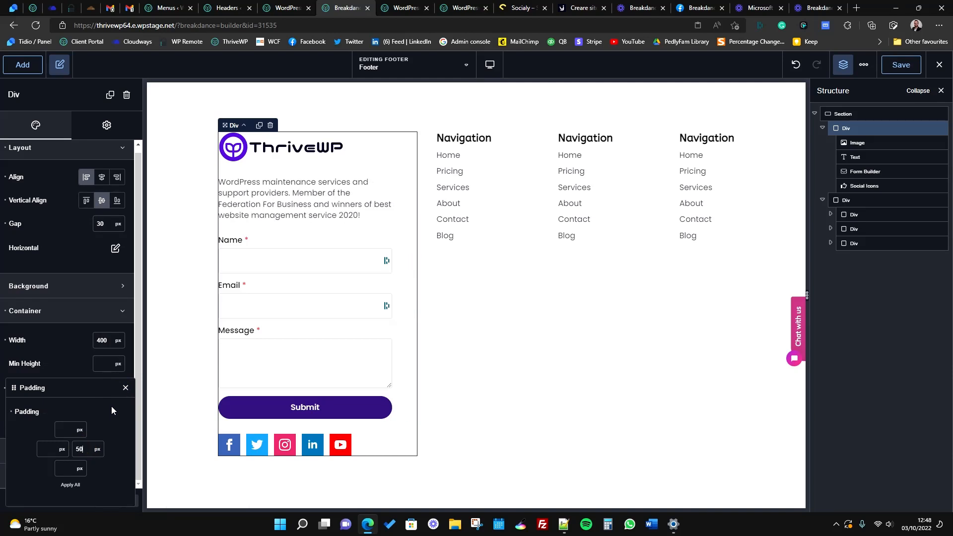
double_click(79, 448)
key(BackSpace)
click(125, 388)
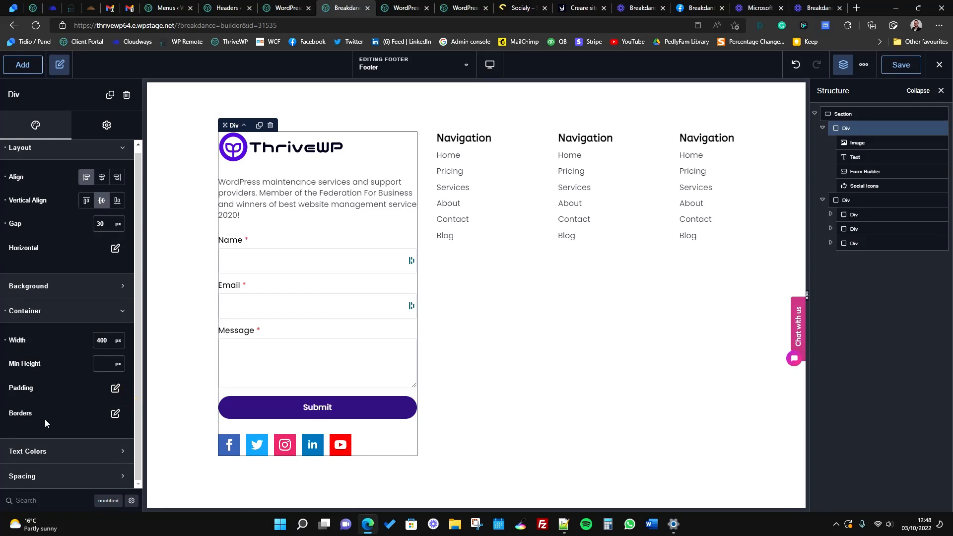
click(115, 413)
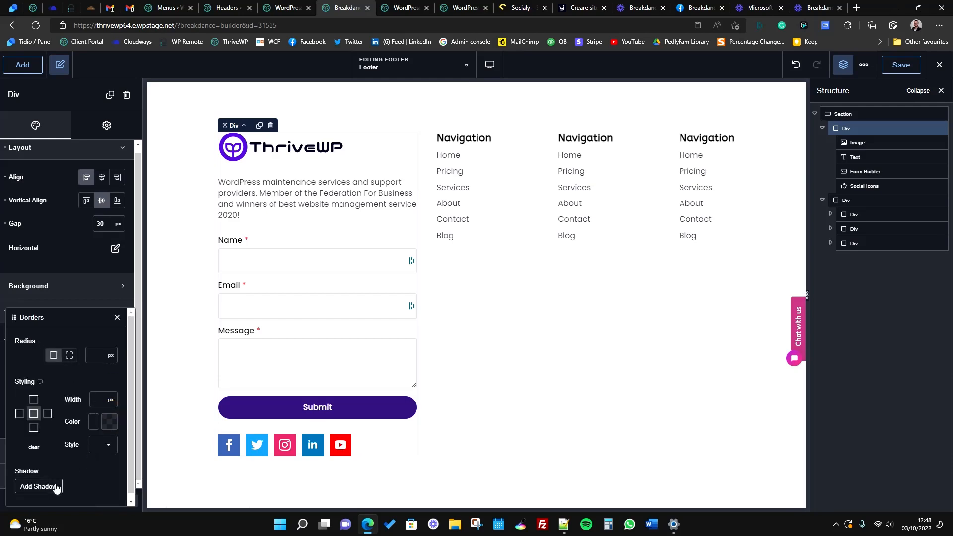
click(116, 317)
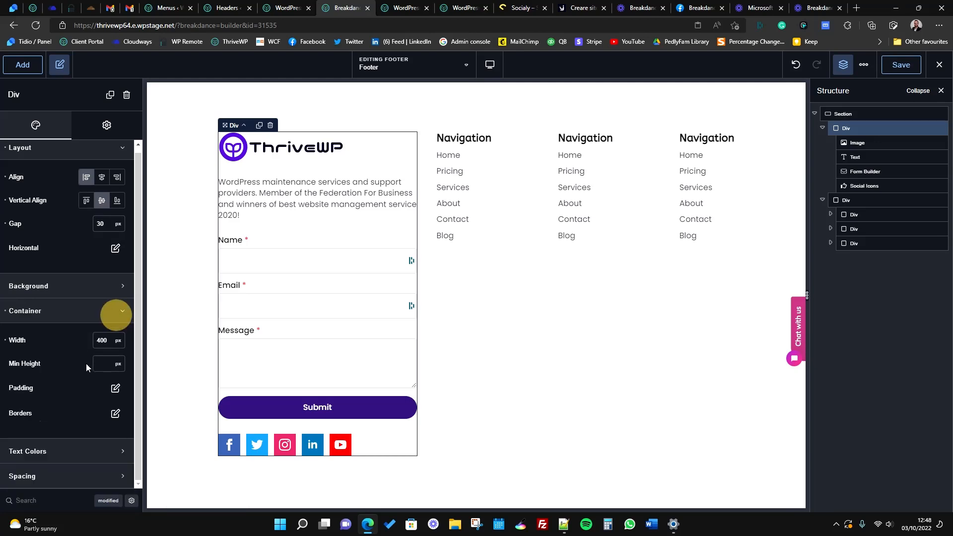
click(96, 314)
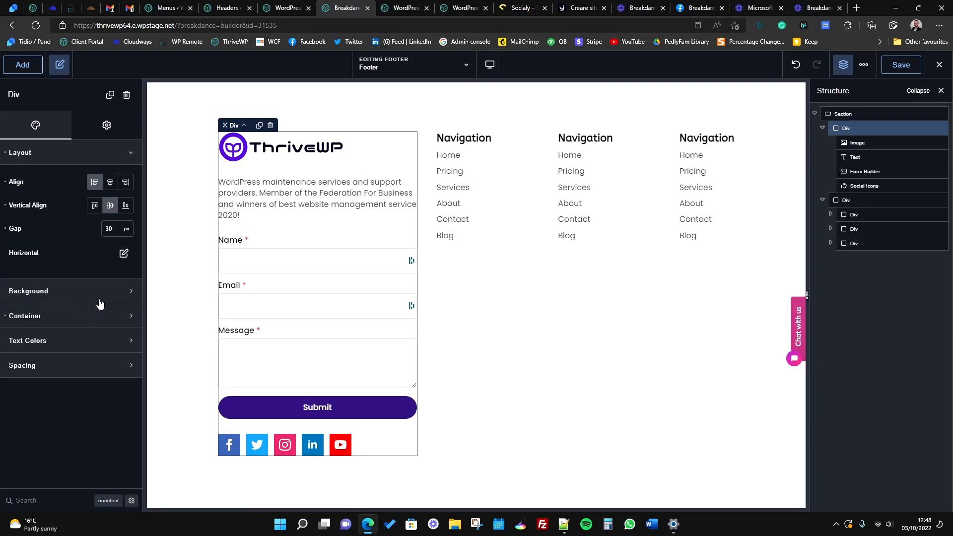
click(122, 147)
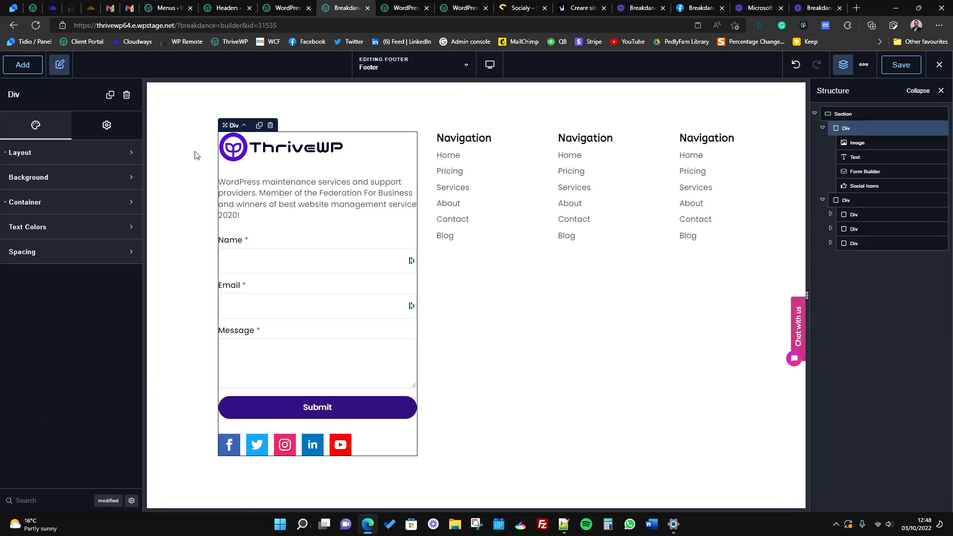
Step: Try gaps of 50 px and 510 px on the section to separate the form Div from the link columns
click(849, 114)
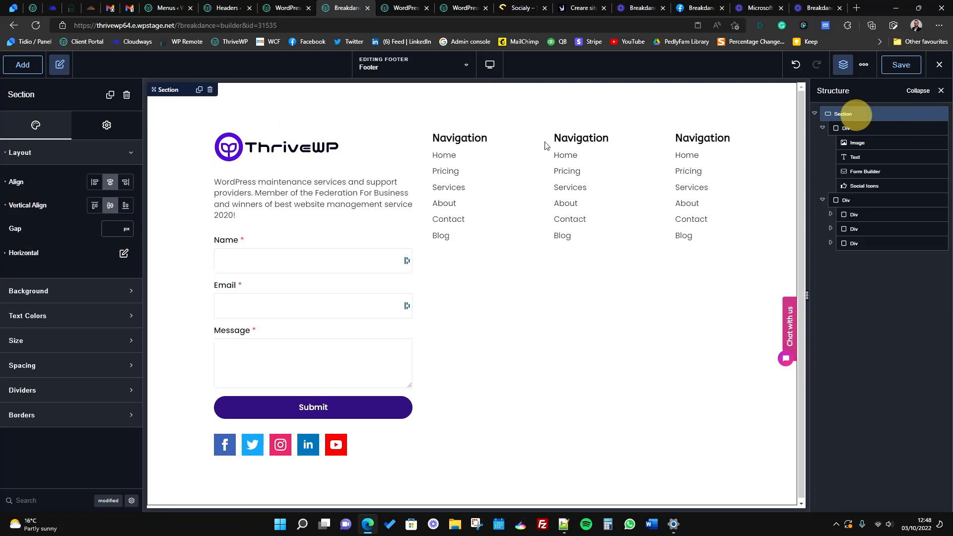
click(113, 230)
text(50)
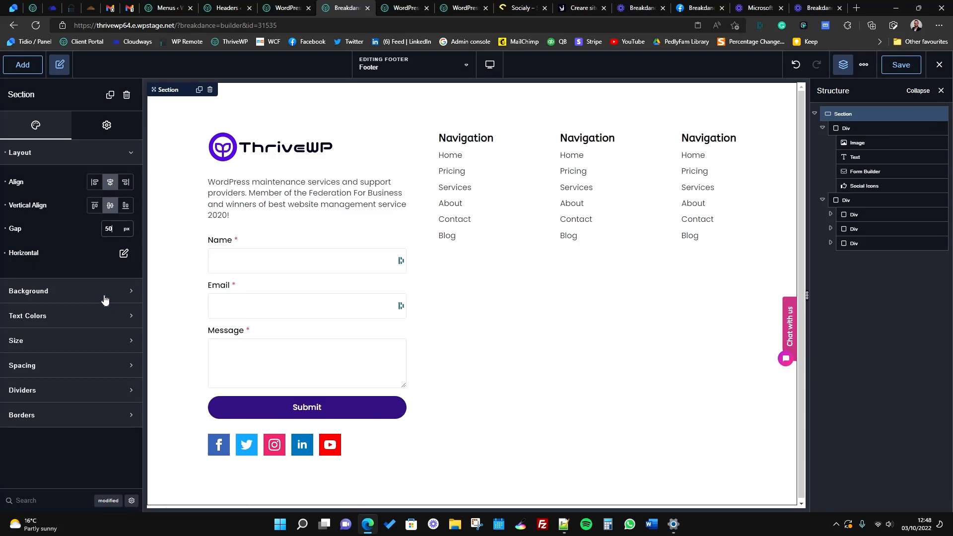
text(0)
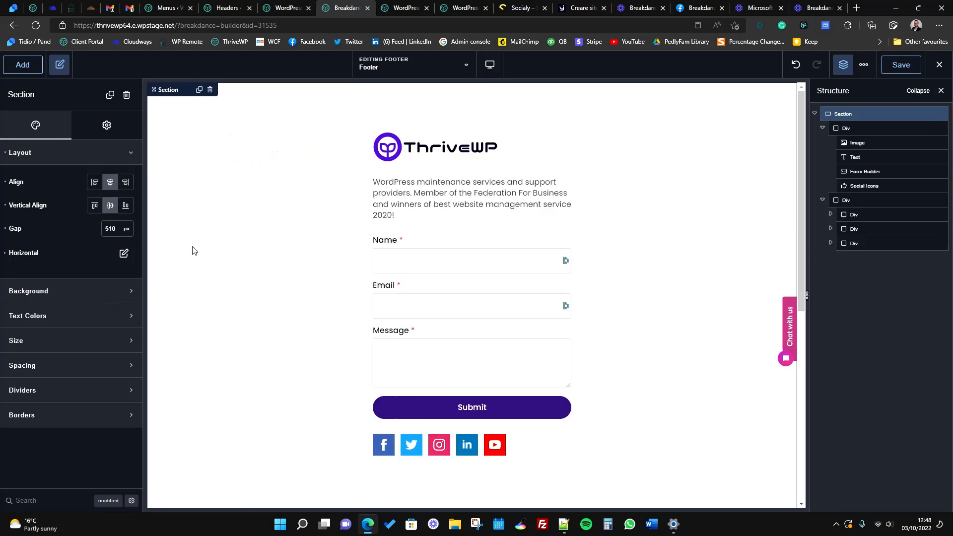
scroll(407, 293, down, 7)
scroll(403, 294, up, 7)
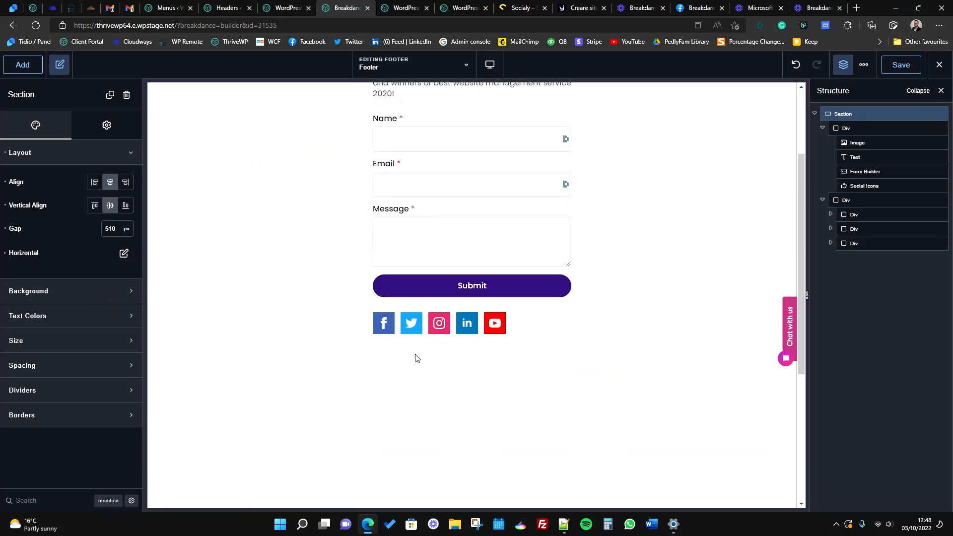
Step: Set the container width of the logo and form Div to 300 px
click(514, 155)
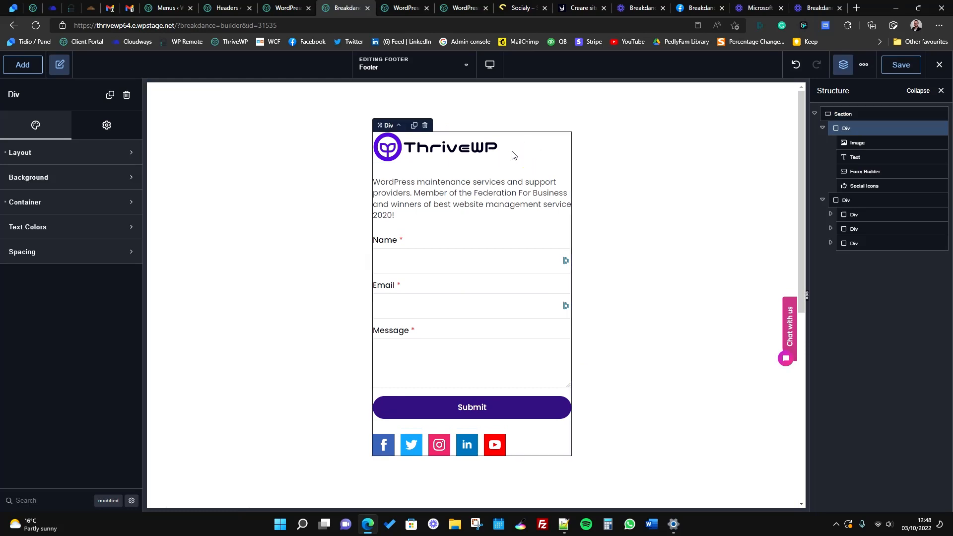
click(99, 153)
click(95, 313)
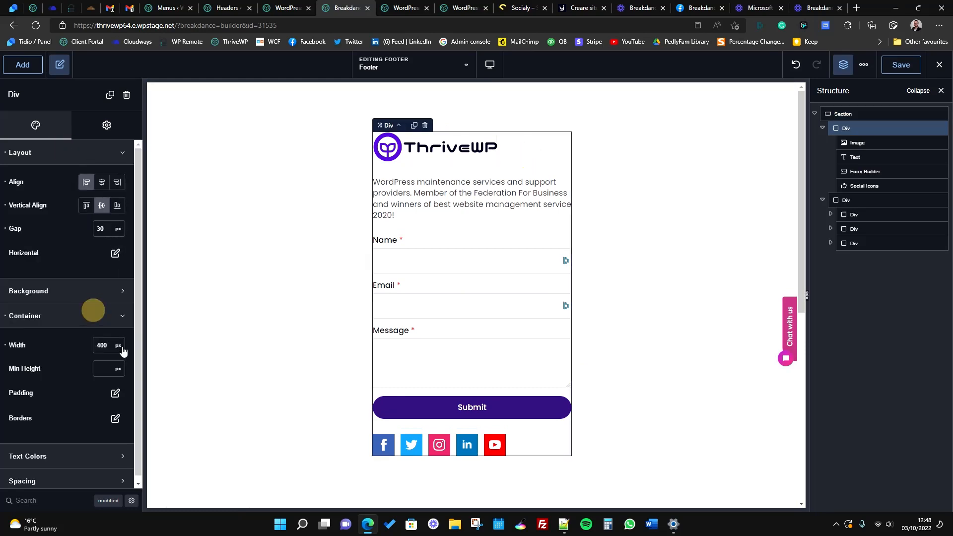
click(101, 344)
key(ctrl+a)
text(3)
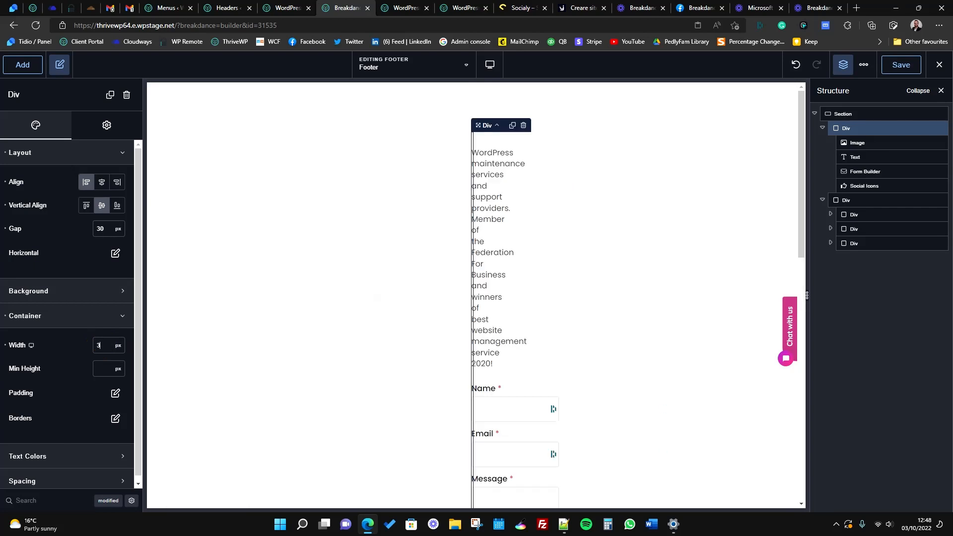
text(00)
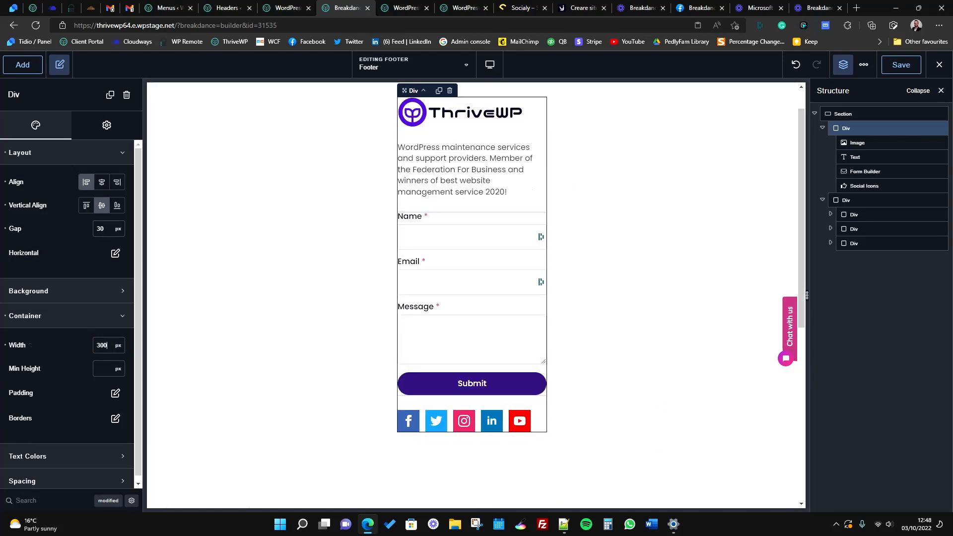
Step: Set the container width of the Div holding the three Navigation columns to 500 px, after trying 700 px
scroll(510, 368, down, 7)
click(522, 377)
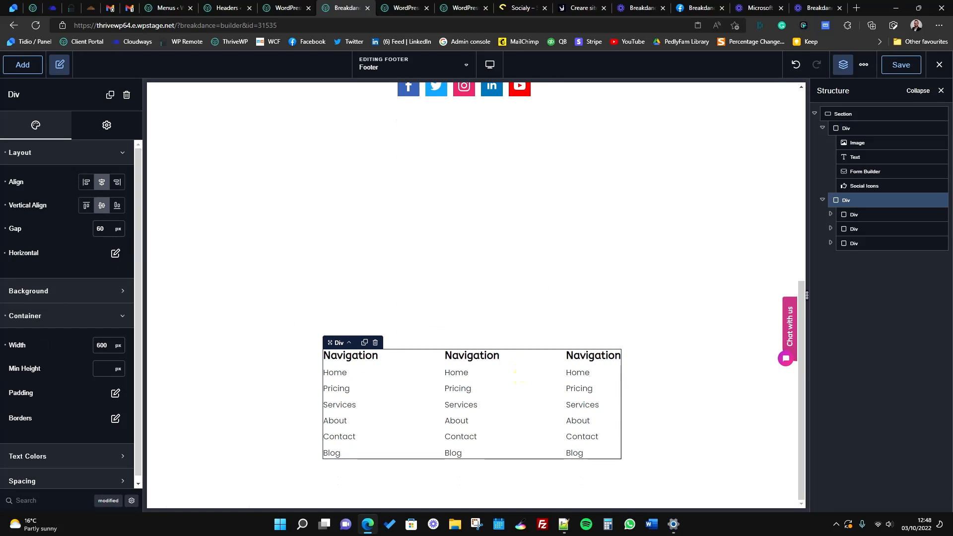
click(96, 345)
text(7)
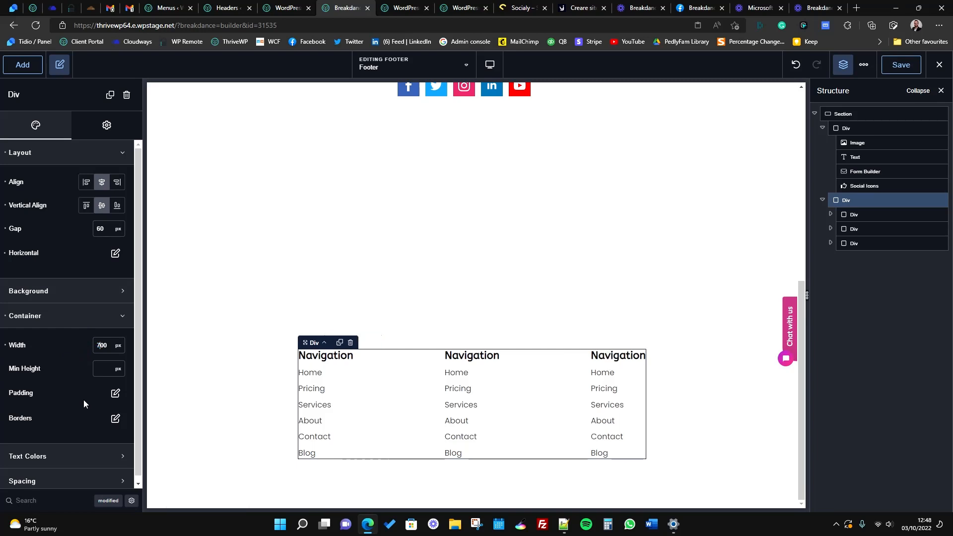
key(BackSpace)
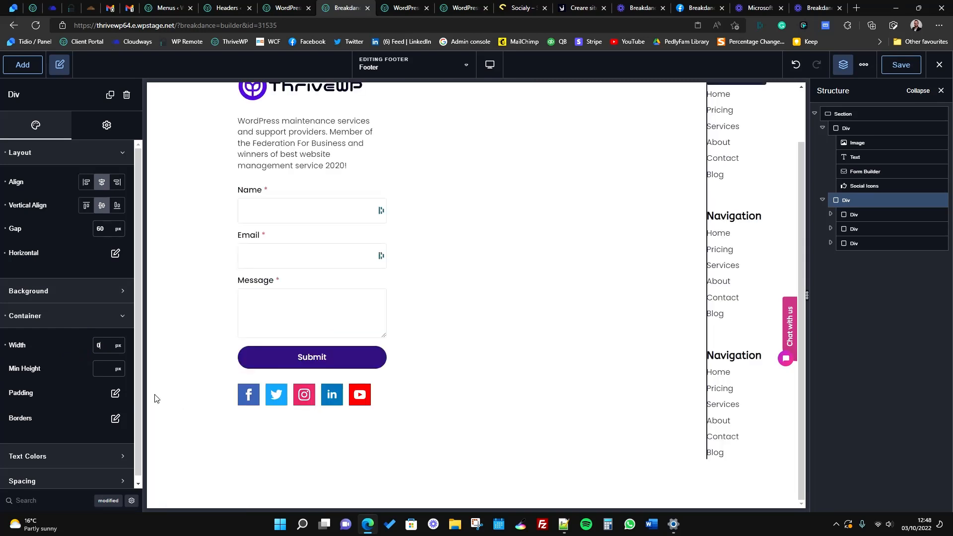
text(5)
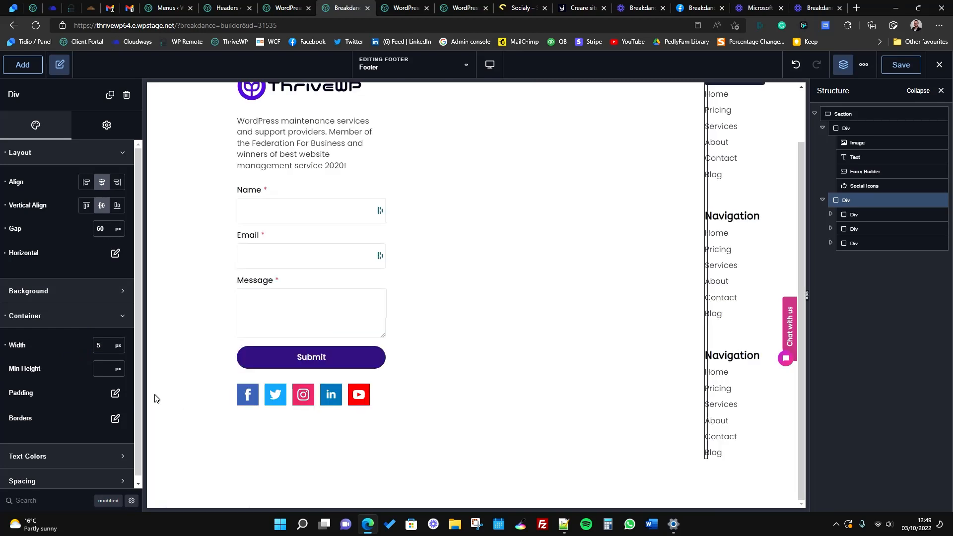
text(00)
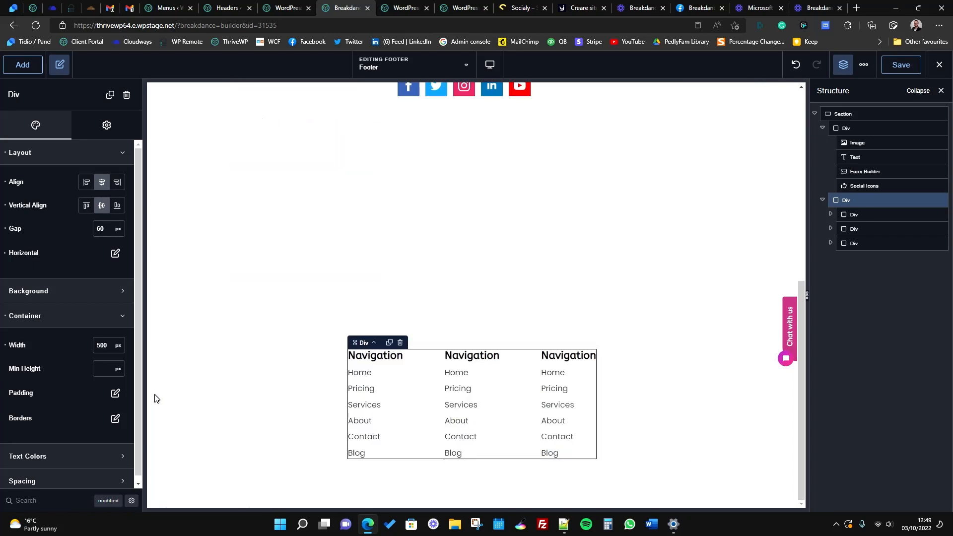
Step: Try section gaps of 400 px and 200 px, and settle on a gap of 100 px
scroll(449, 417, up, 7)
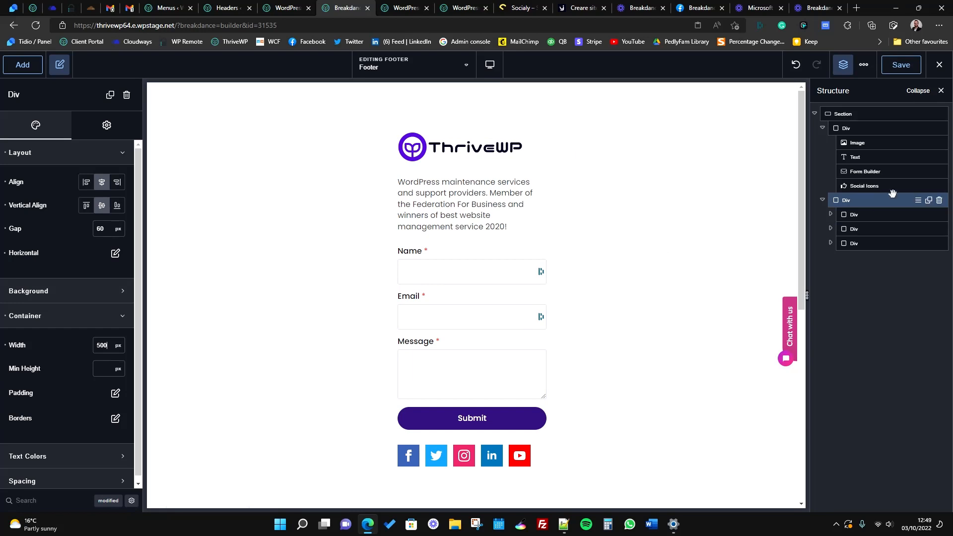
click(864, 113)
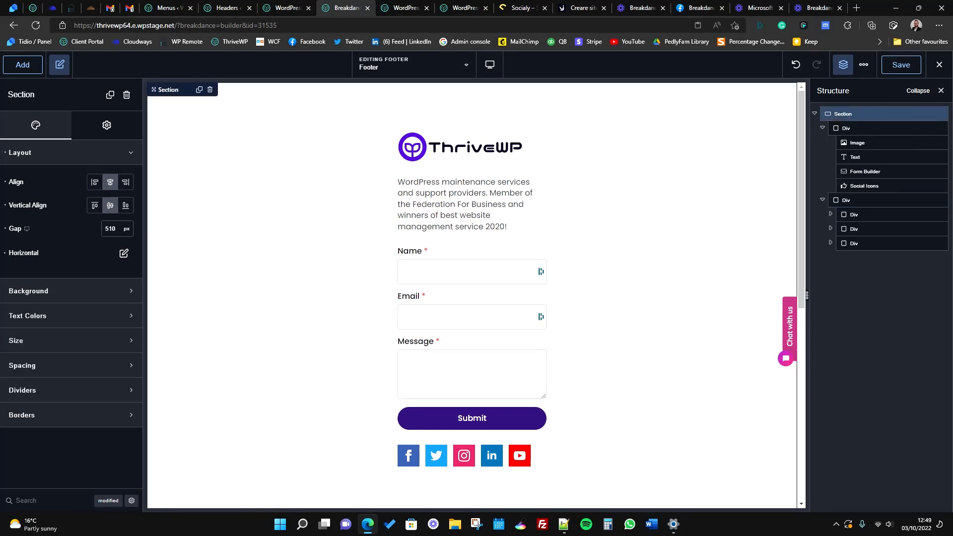
text(4)
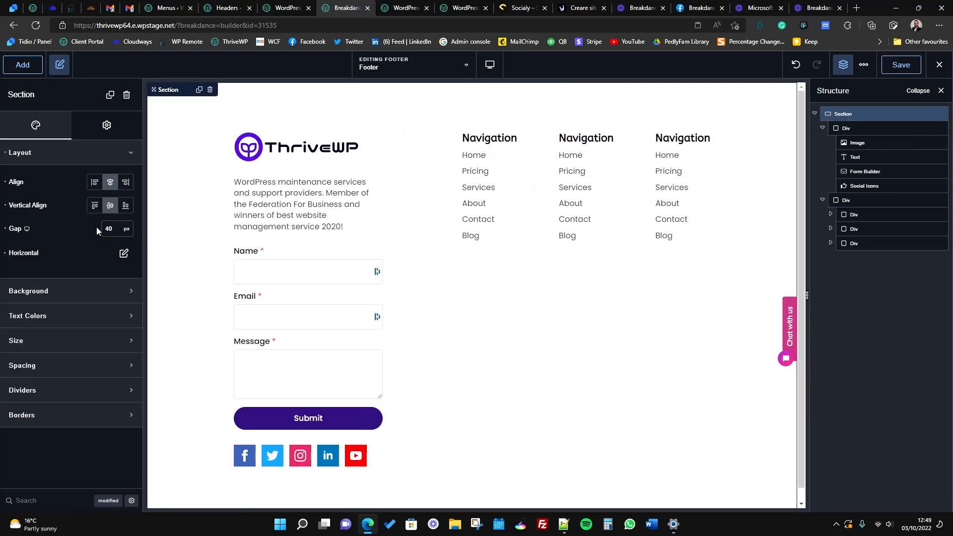
text(0)
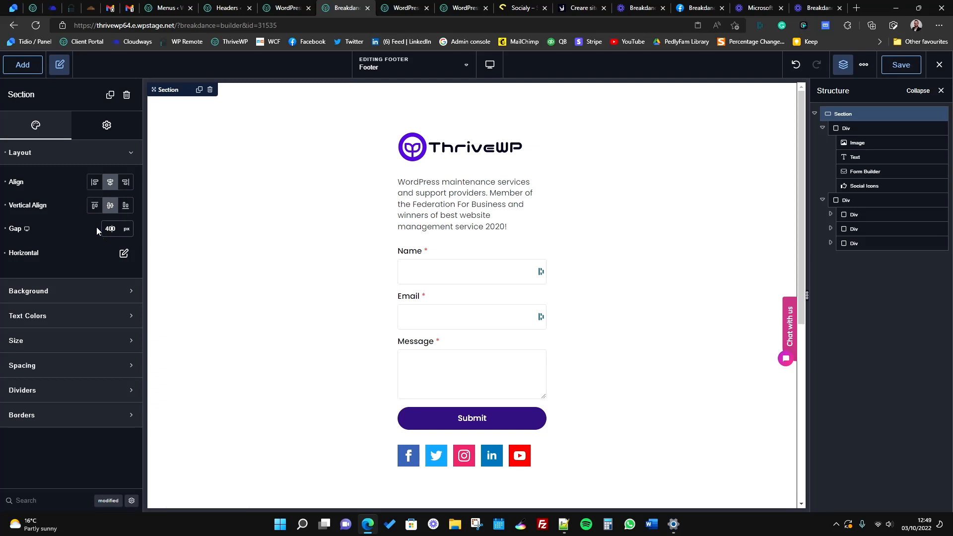
key(BackSpace)
key(BackSpace)
text(200)
key(BackSpace)
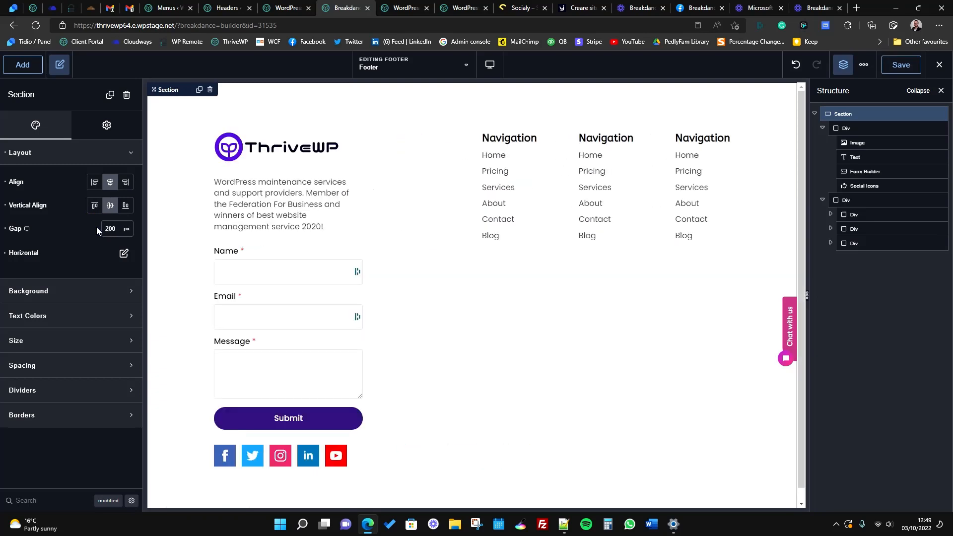
key(BackSpace)
key(BackSpace)
text(100)
key(BackSpace)
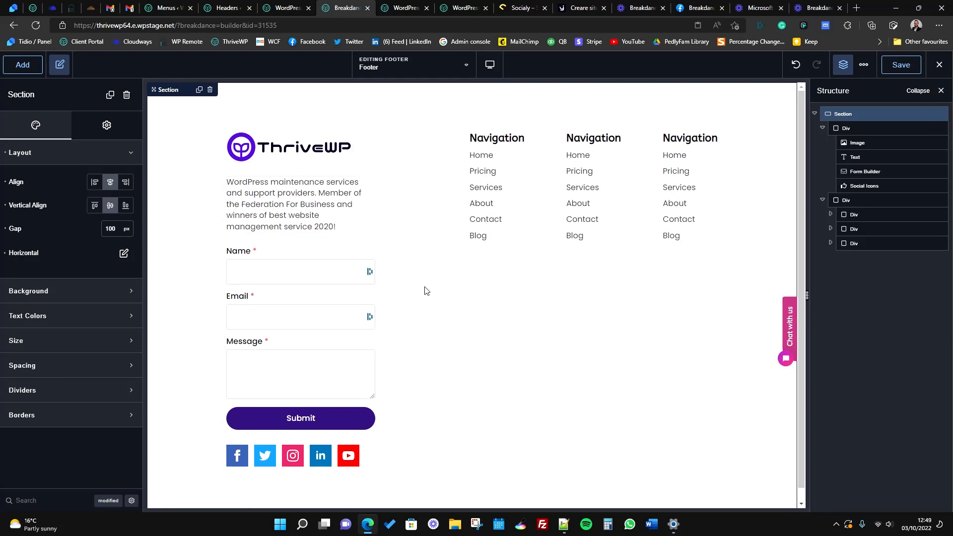
Step: Examine the advanced options of the section and the logo and form Div, including the Div's wrapper layout settings
click(120, 155)
click(118, 132)
click(109, 151)
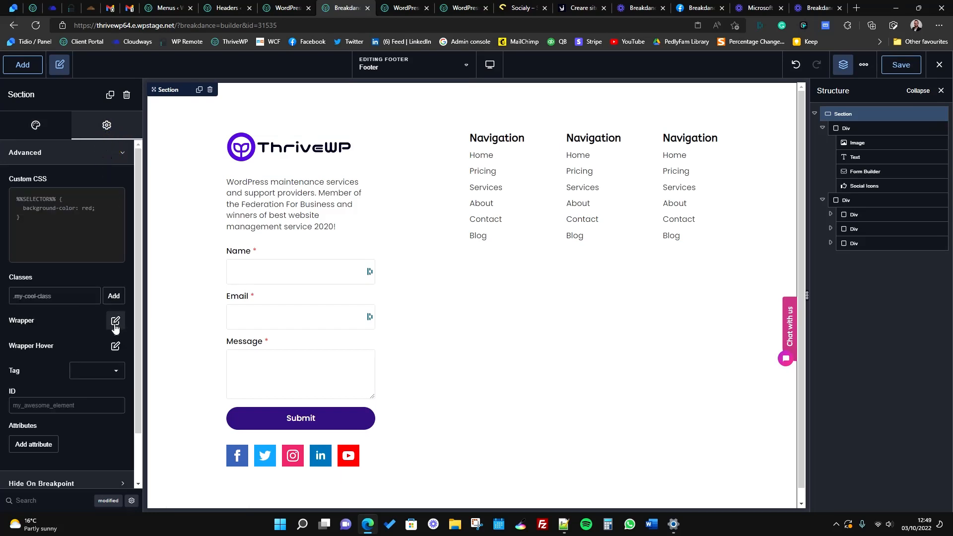
click(937, 129)
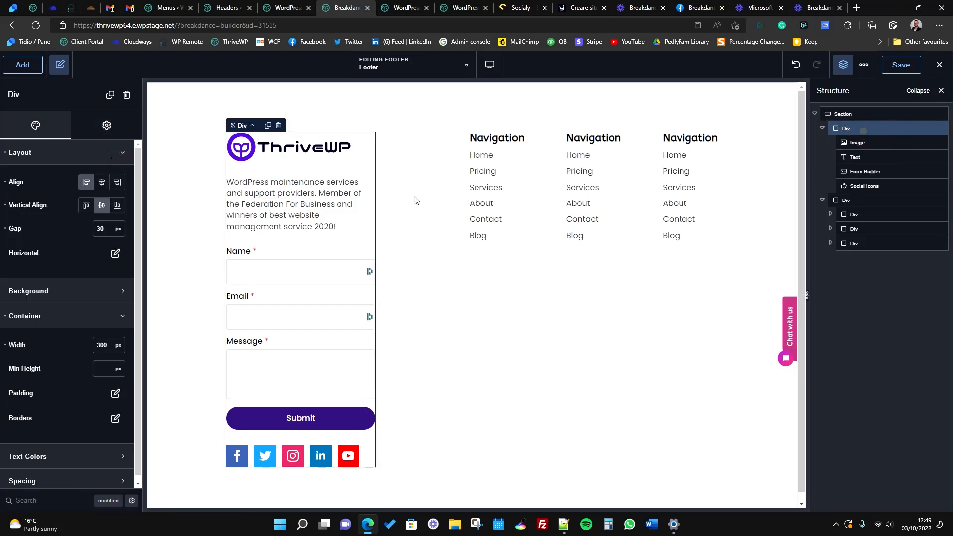
click(98, 152)
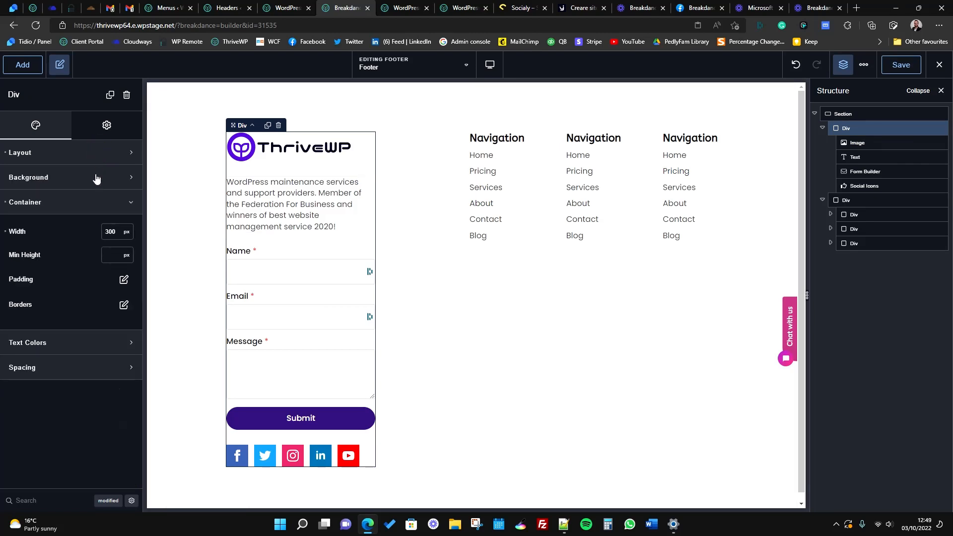
click(88, 200)
click(106, 124)
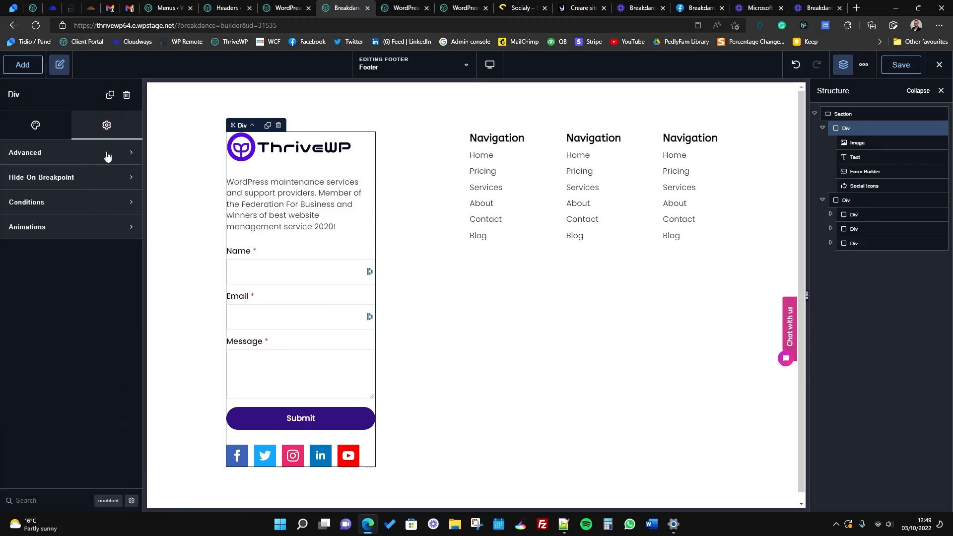
click(106, 152)
click(116, 321)
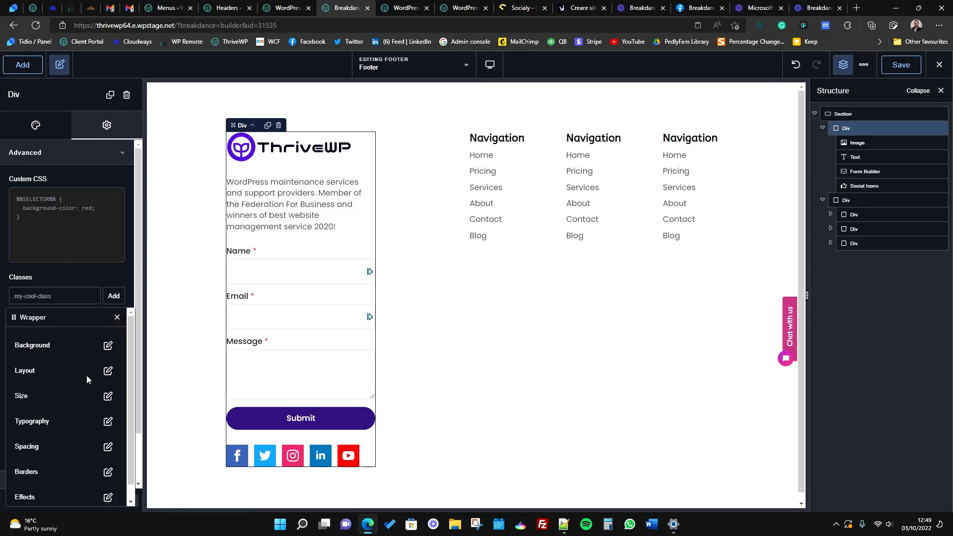
scroll(74, 392, down, 1)
click(103, 363)
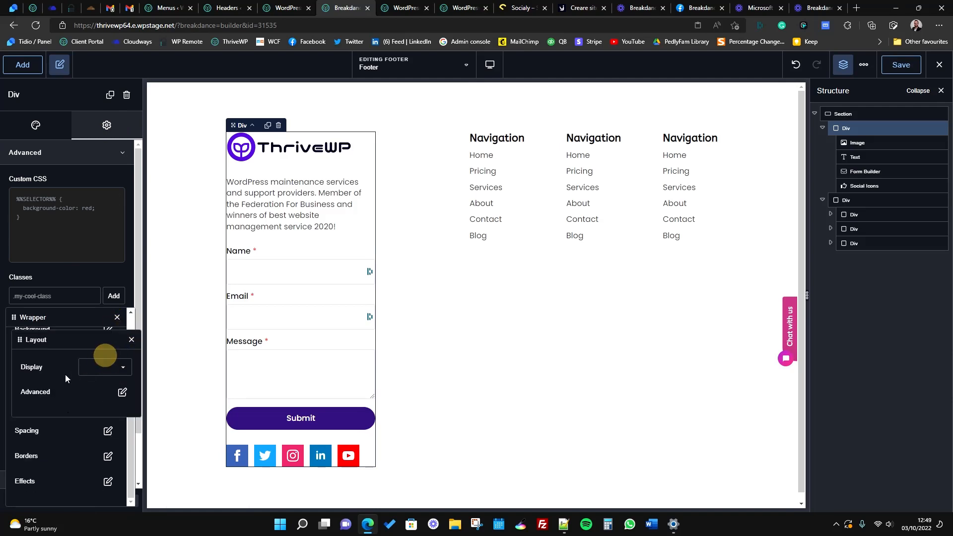
click(121, 392)
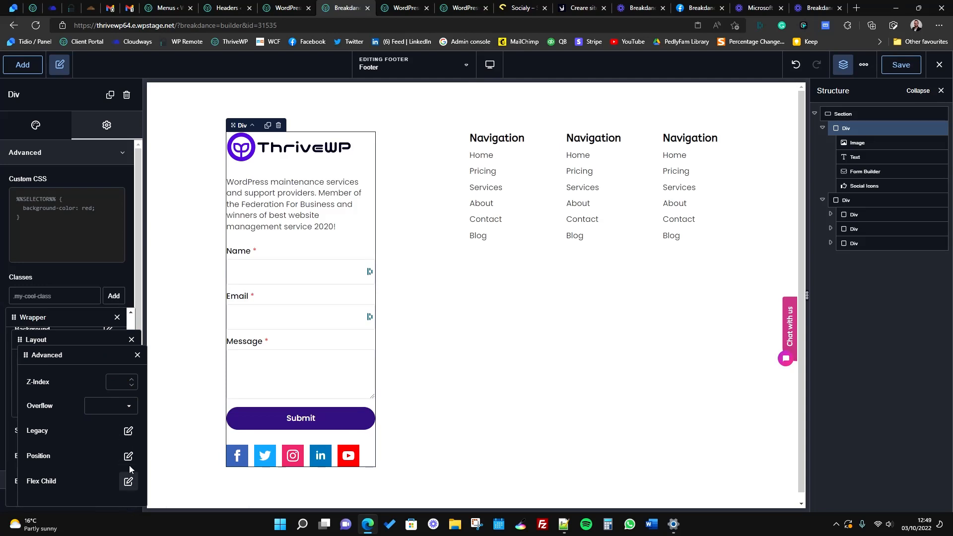
click(137, 354)
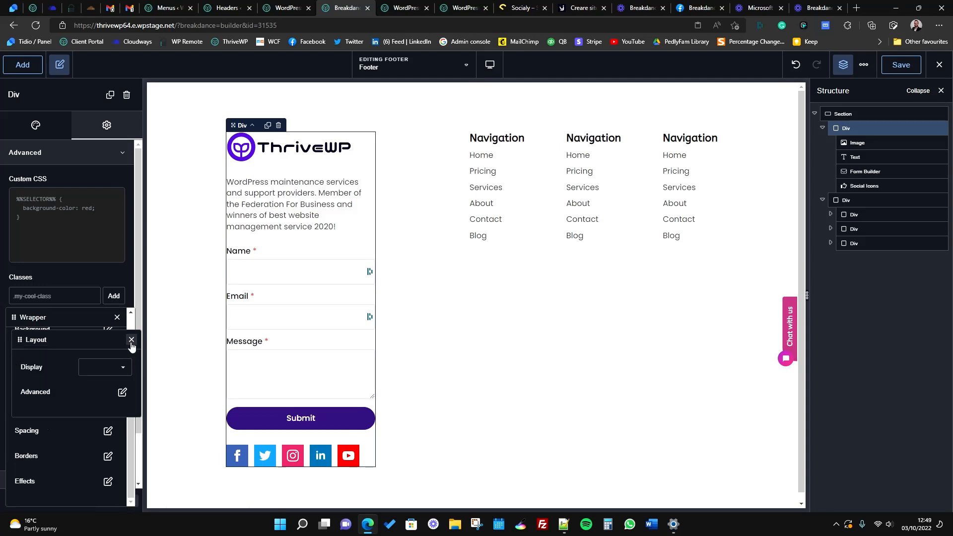
click(131, 339)
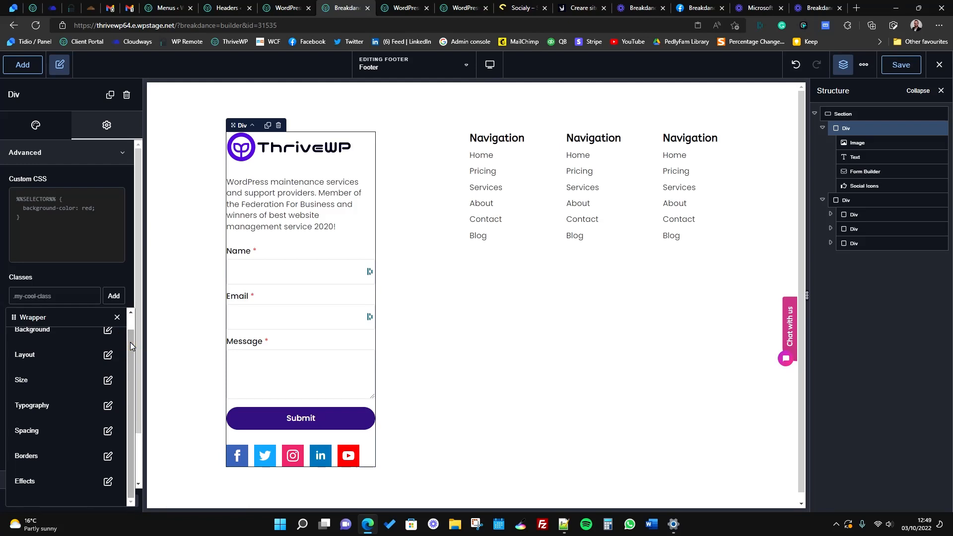
click(117, 317)
Step: Look through the logo and form Div's remaining advanced options and its spacing and container settings for a way to separate the columns
scroll(55, 346, down, 1)
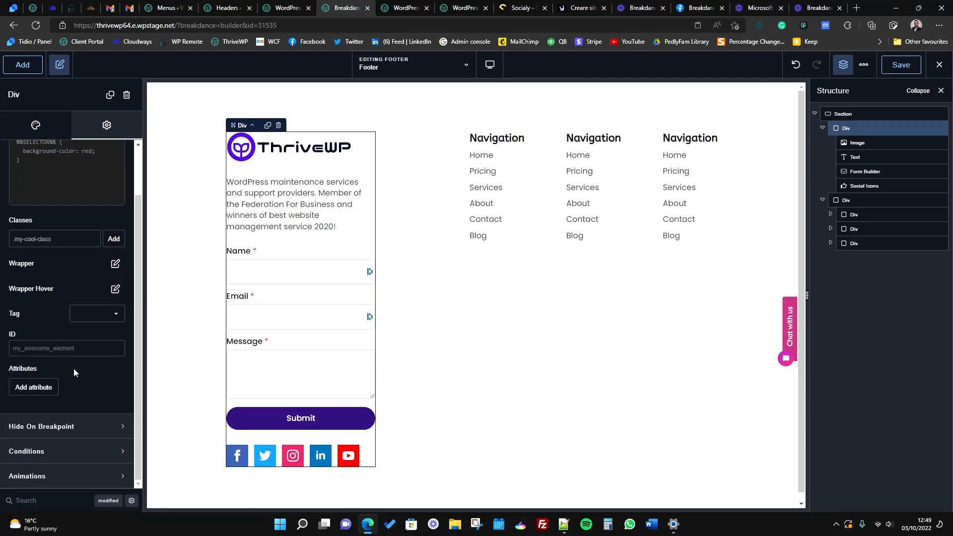
click(75, 476)
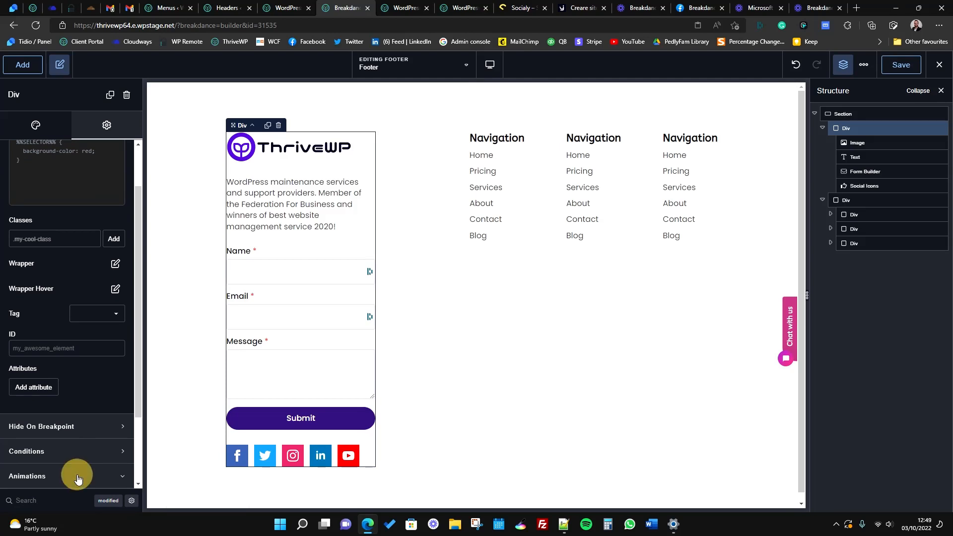
scroll(70, 409, up, 1)
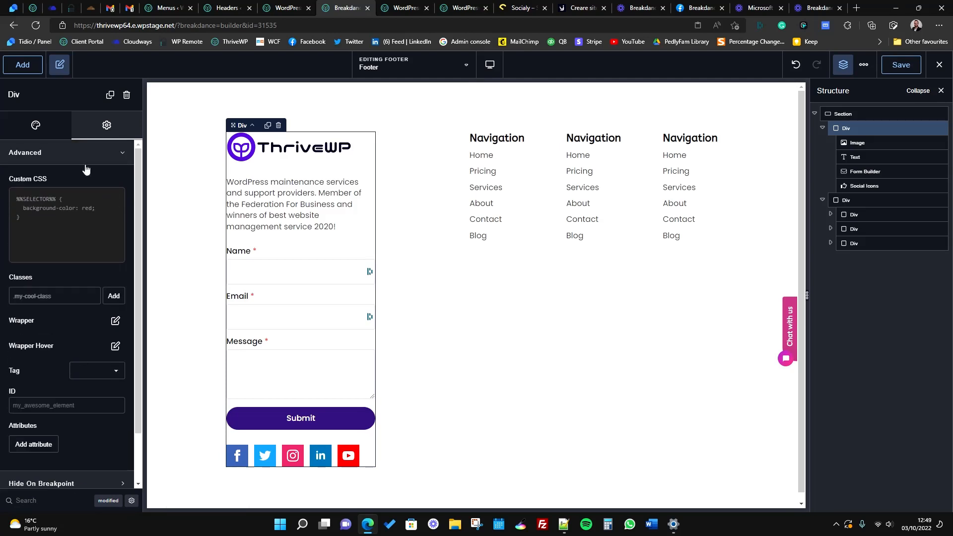
click(85, 163)
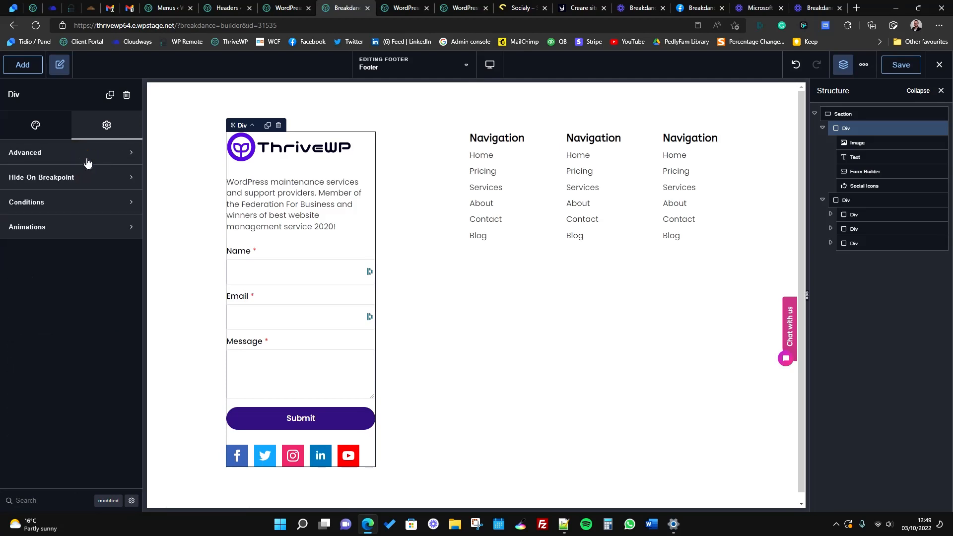
click(35, 137)
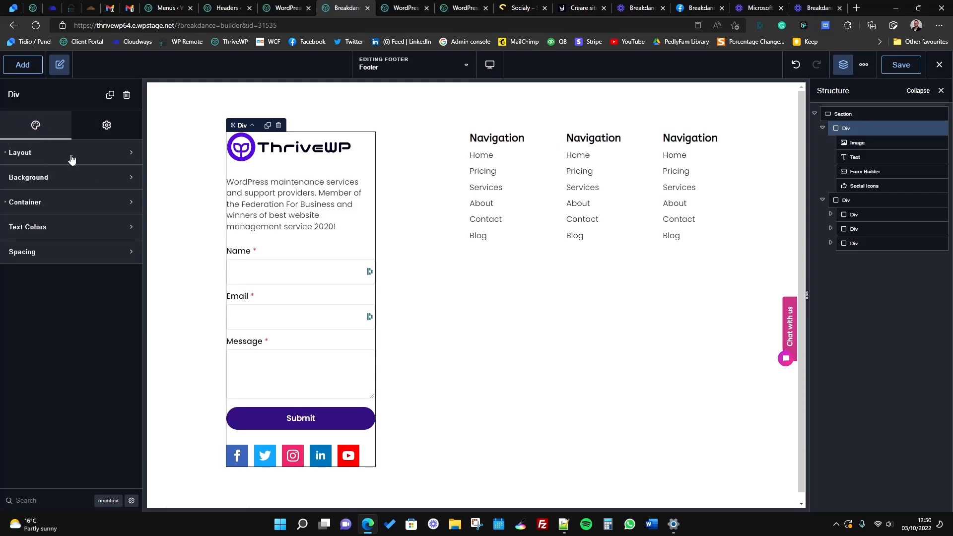
click(79, 251)
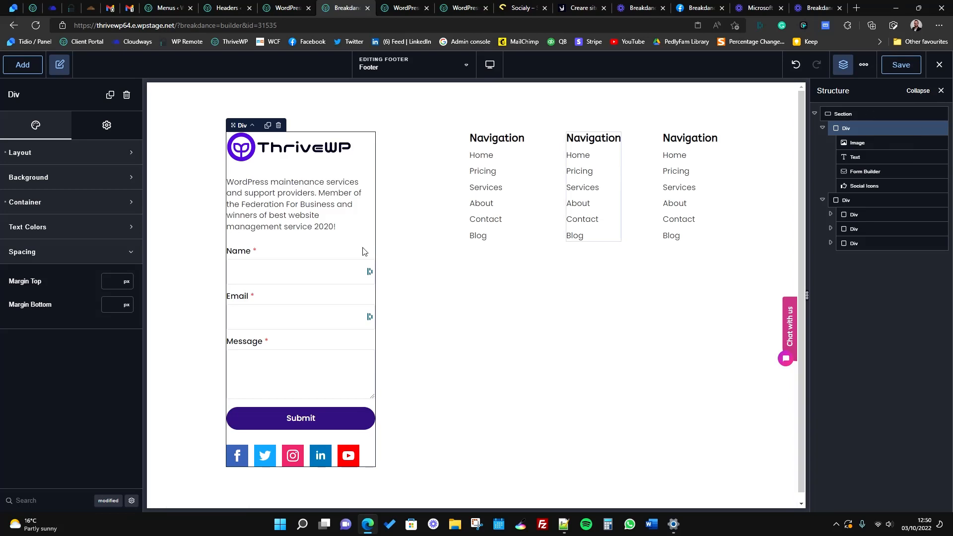
click(101, 251)
click(79, 203)
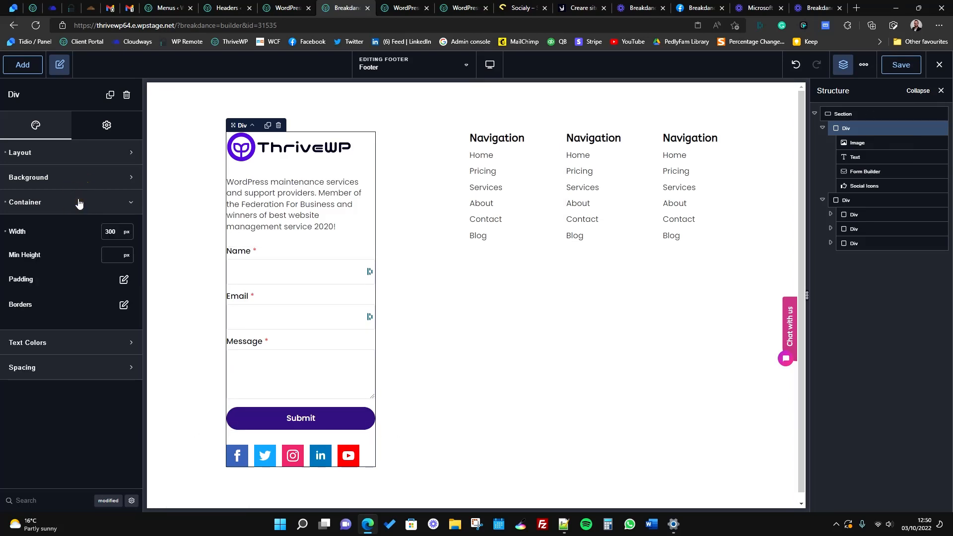
click(78, 201)
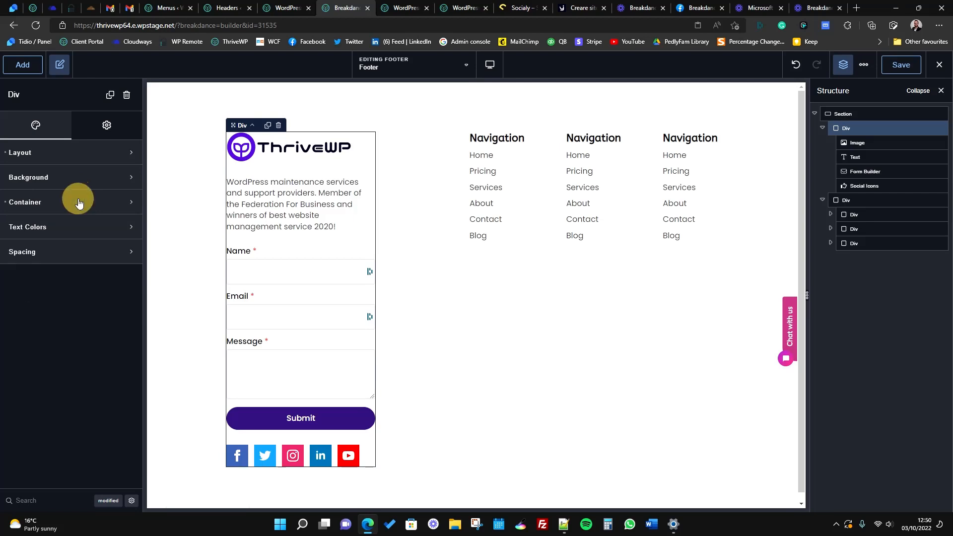
click(78, 263)
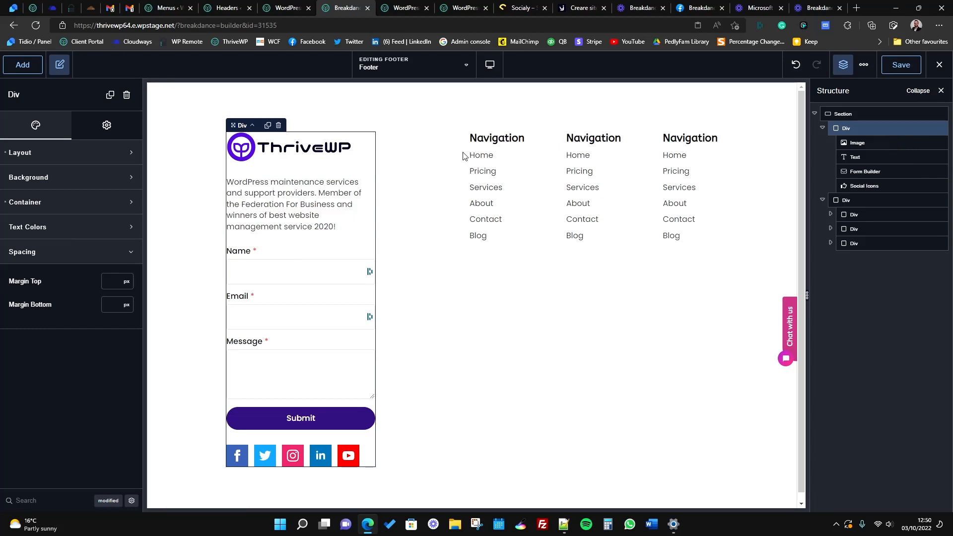
Step: Compare the two Divs with their parent section and examine the section's spacing and layout settings
click(855, 201)
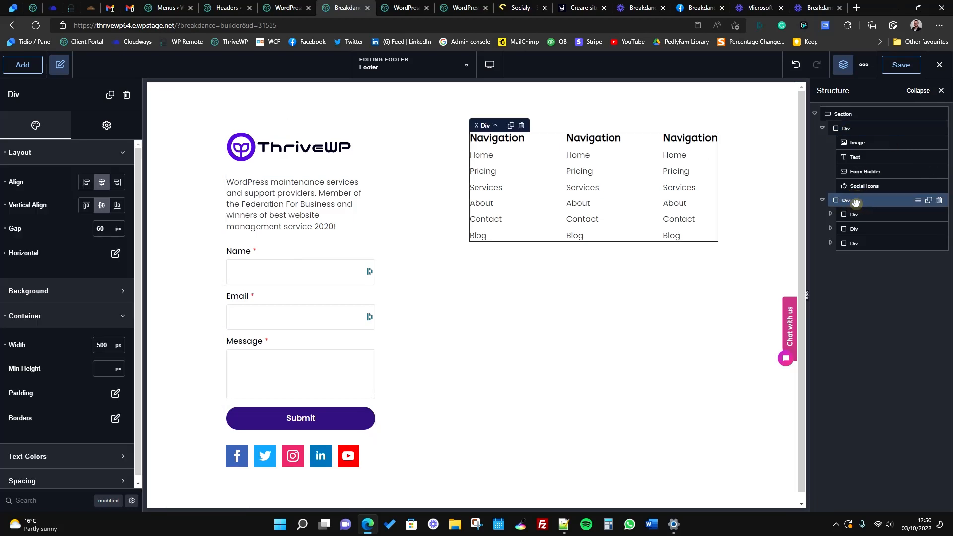
click(862, 112)
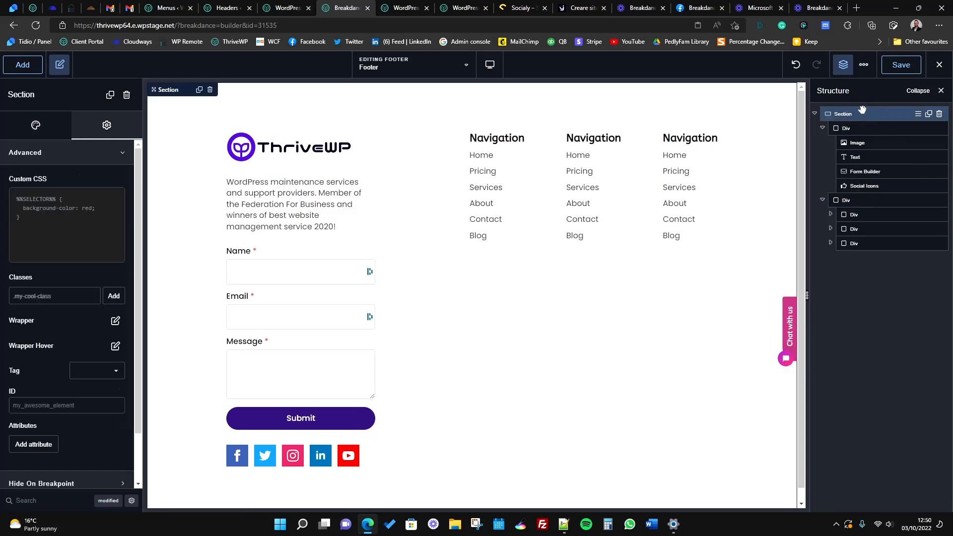
click(859, 128)
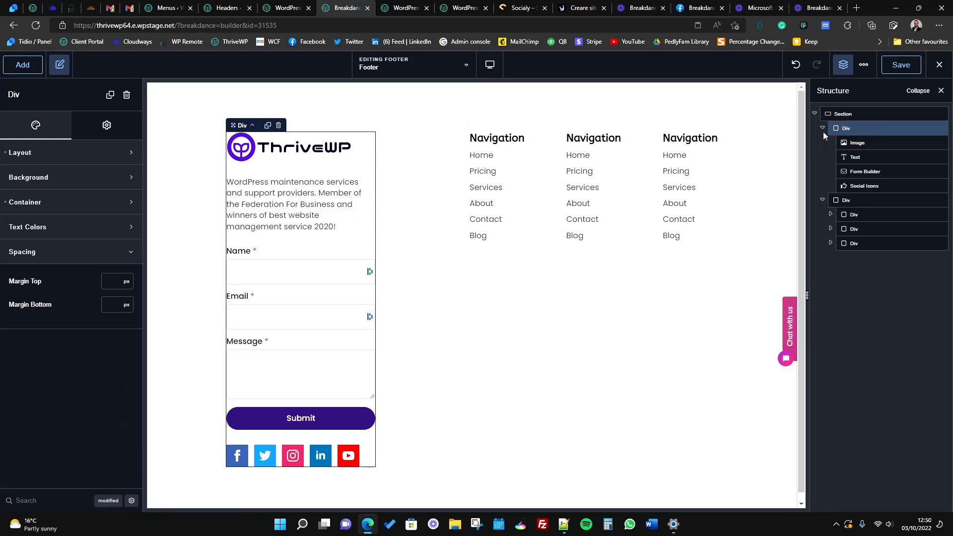
click(838, 113)
click(57, 150)
click(29, 131)
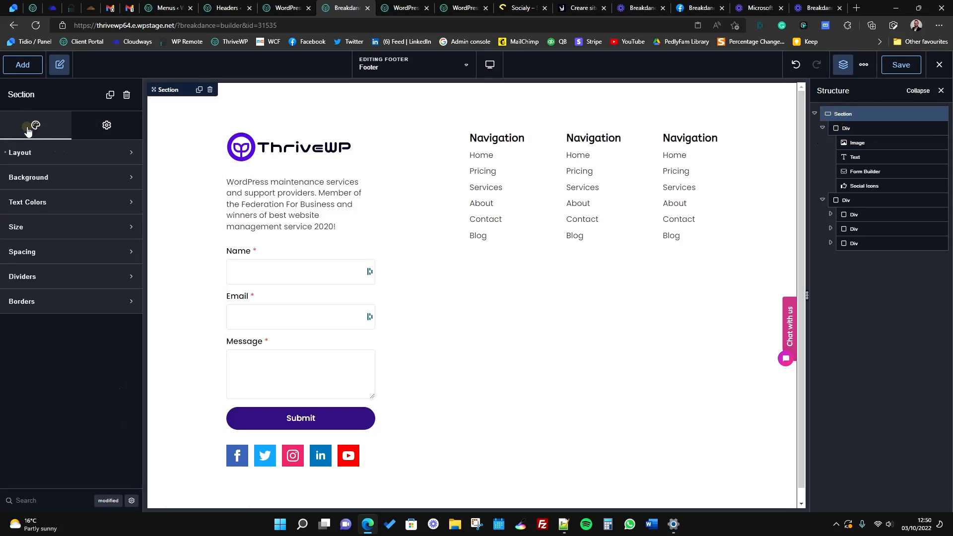
click(52, 253)
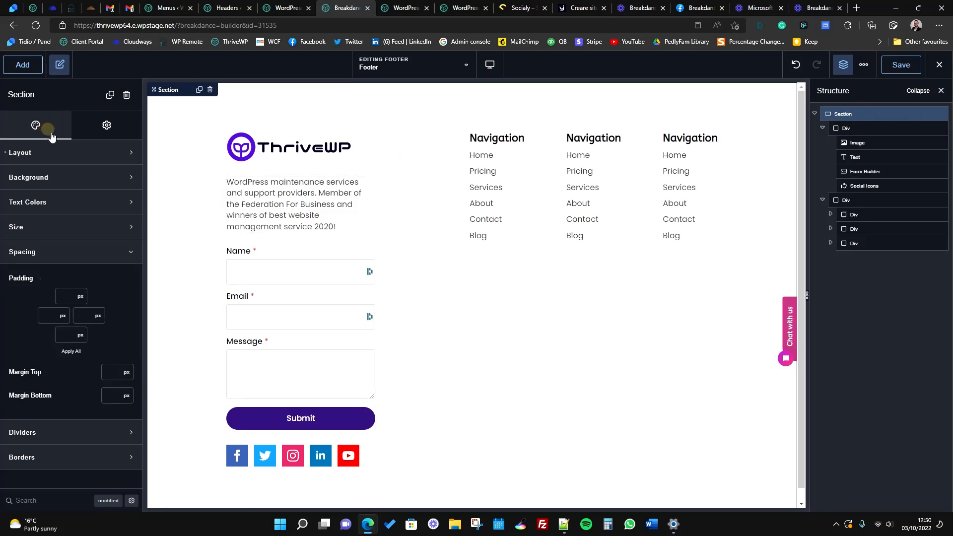
click(75, 155)
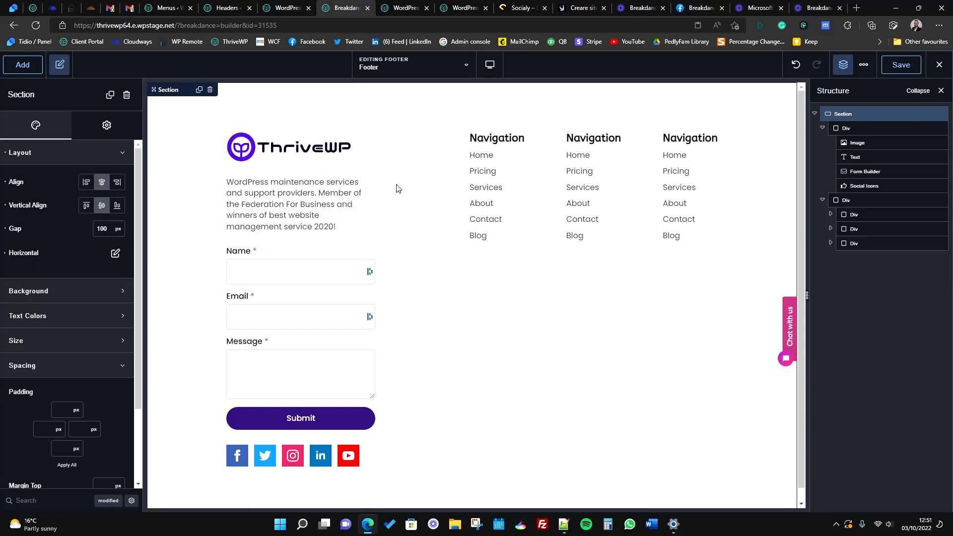
Step: Check the column proportions of the live ThriveWP footer and set the logo and form Div's container width to 400 px
click(279, 8)
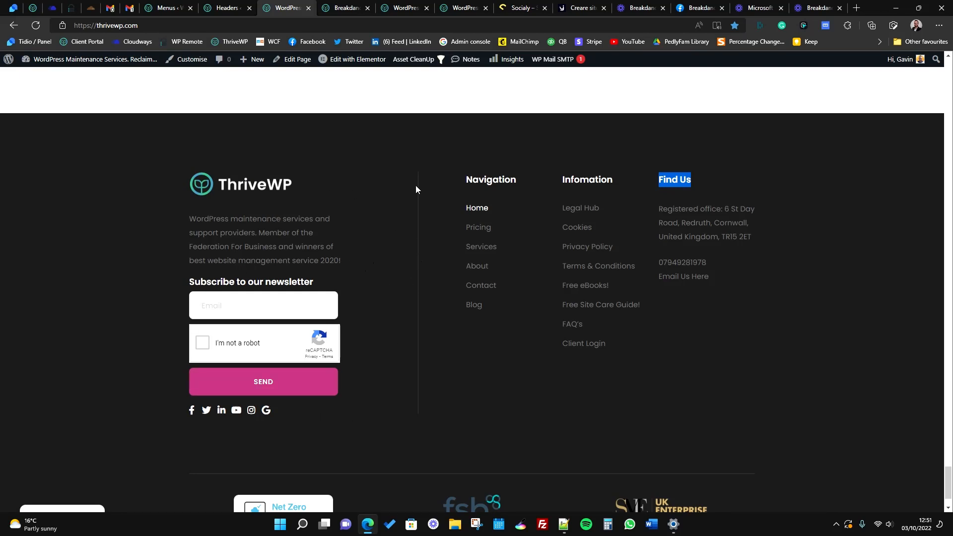
click(343, 7)
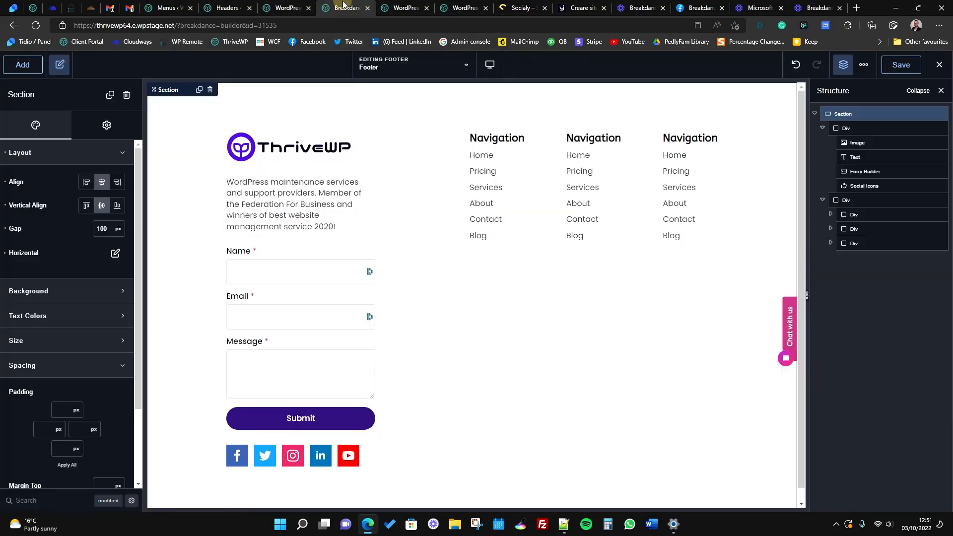
click(368, 169)
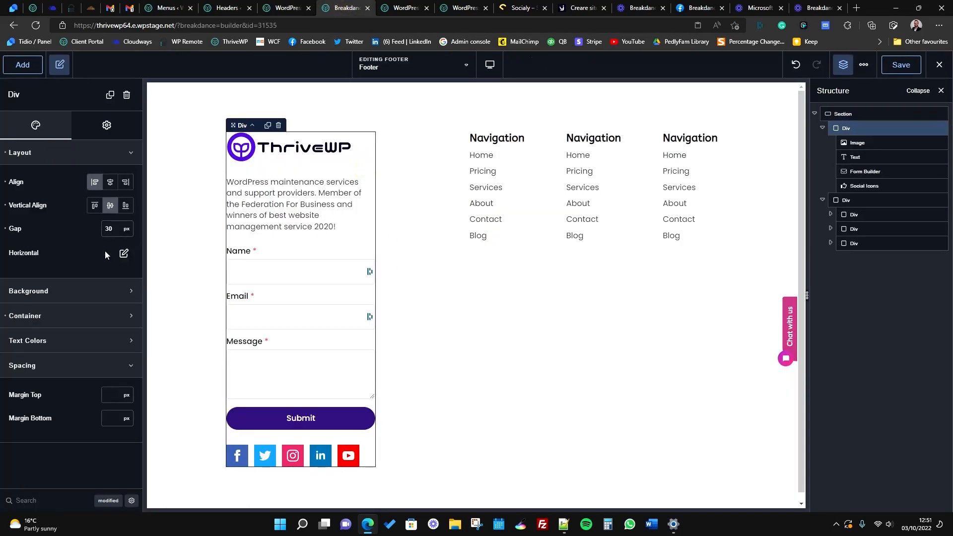
click(77, 320)
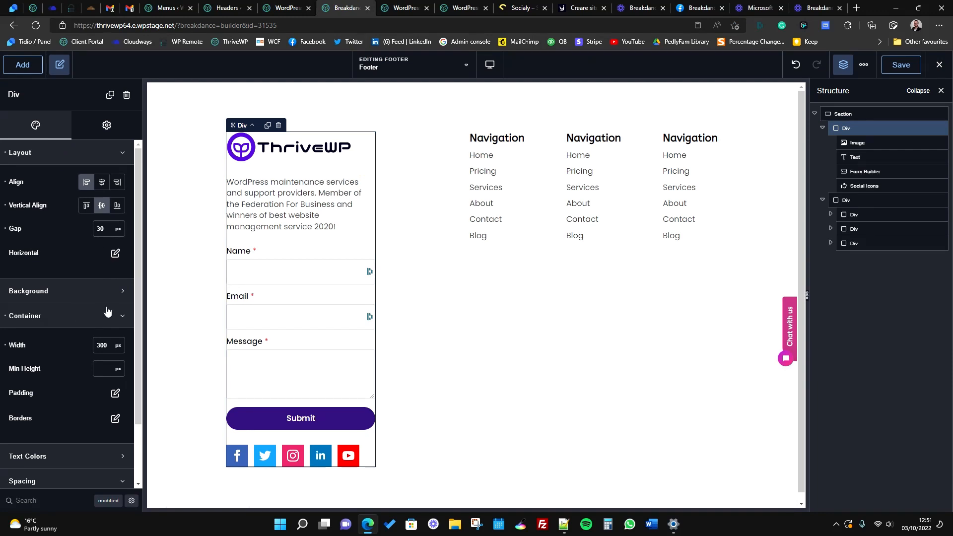
drag(110, 346, 67, 357)
key(BackSpace)
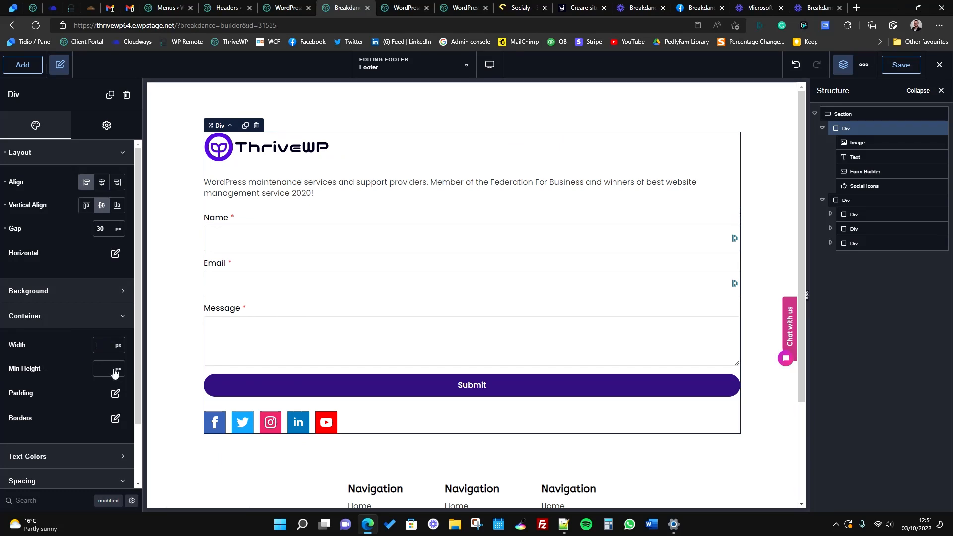
text(2)
key(BackSpace)
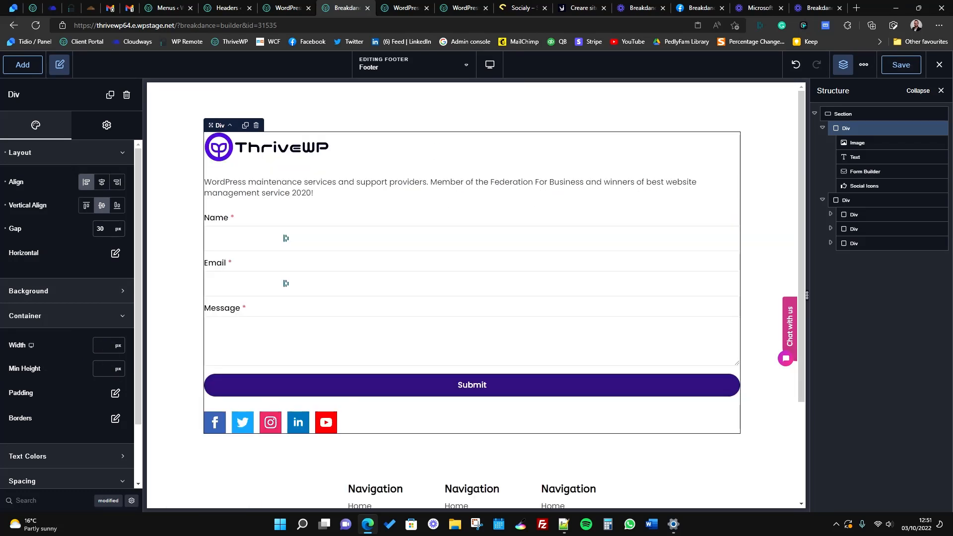
text(400)
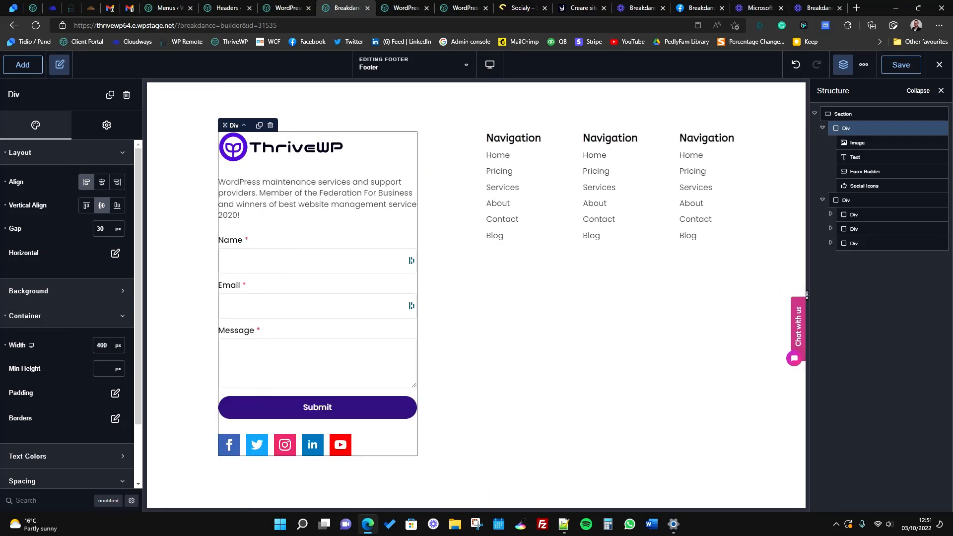
click(63, 315)
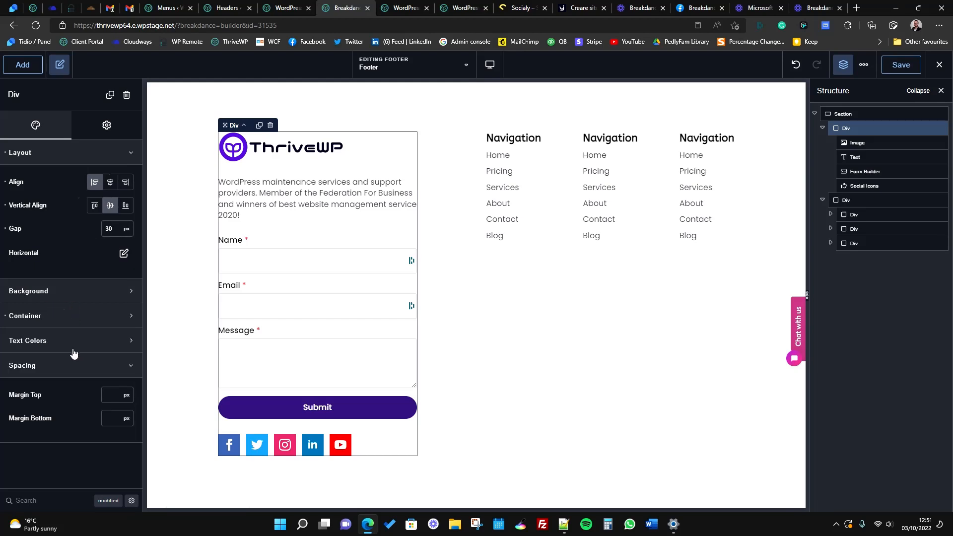
click(74, 366)
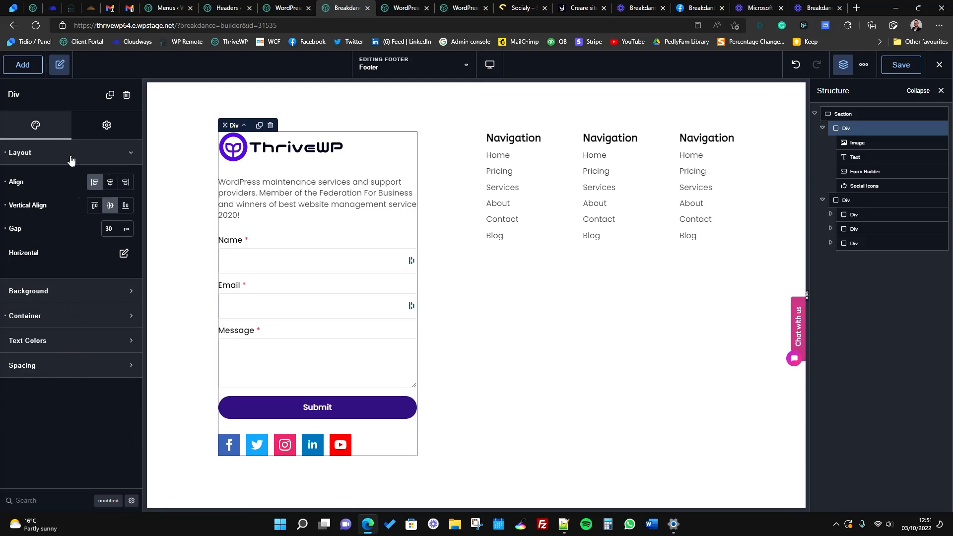
click(94, 152)
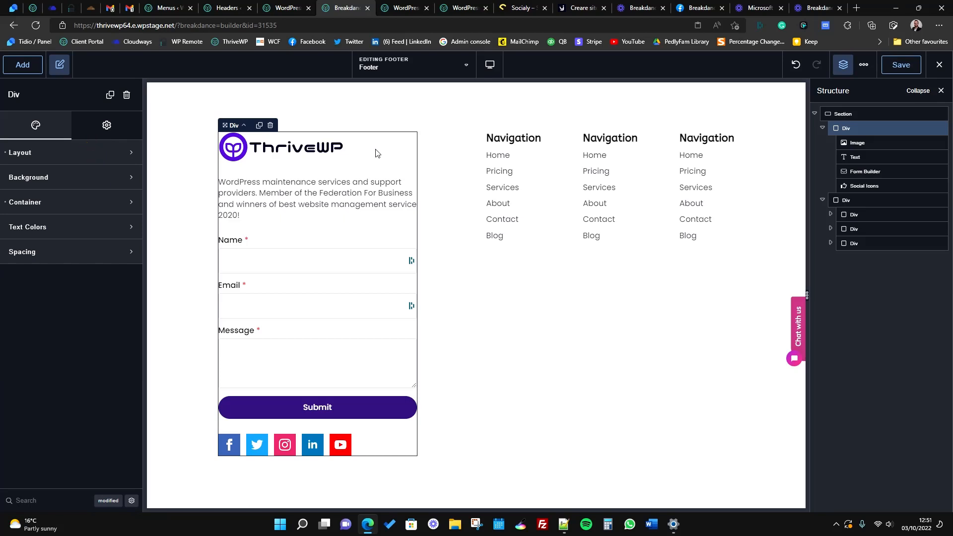
click(112, 153)
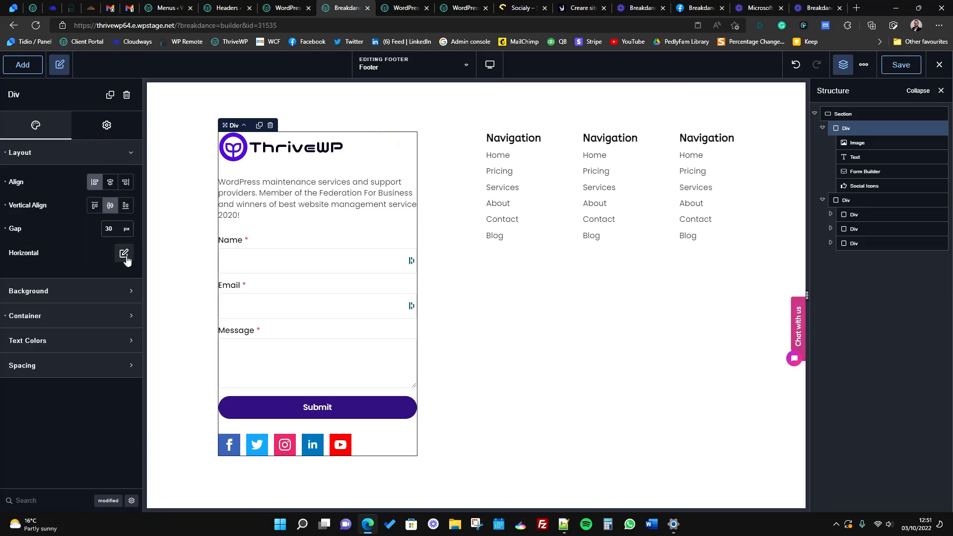
click(124, 253)
click(125, 271)
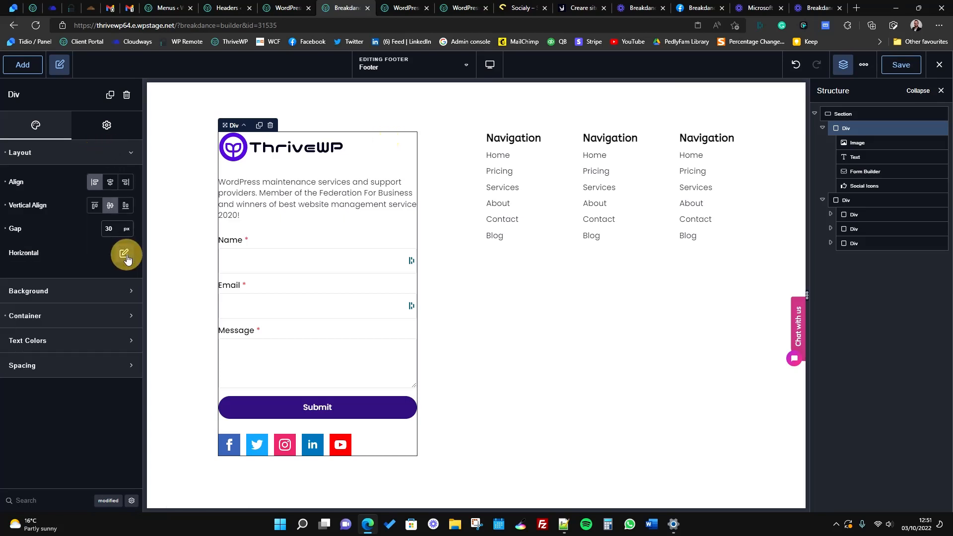
Step: Set the right padding of the logo and form Div's container to 120 px
click(96, 323)
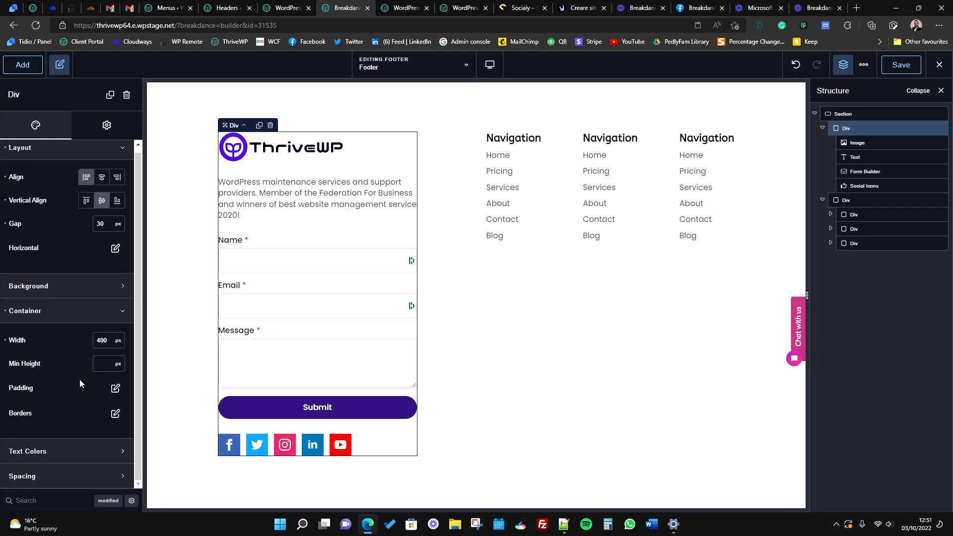
click(115, 388)
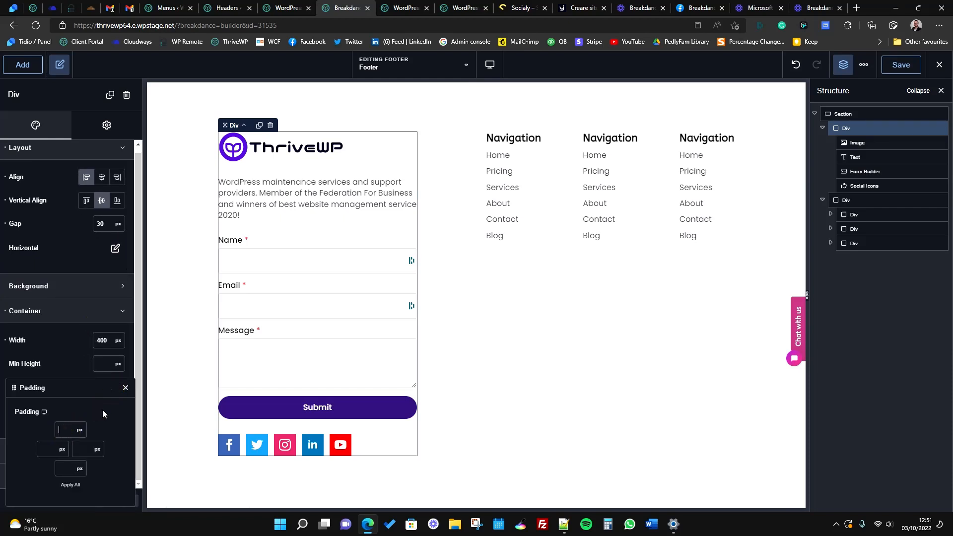
click(79, 449)
click(80, 449)
text(7)
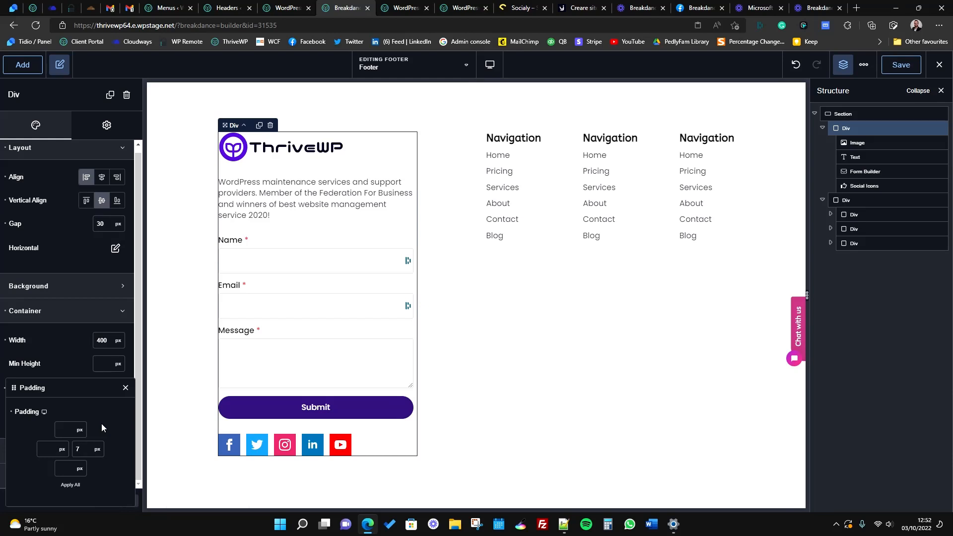
text(0)
key(BackSpace)
key(BackSpace)
text(120)
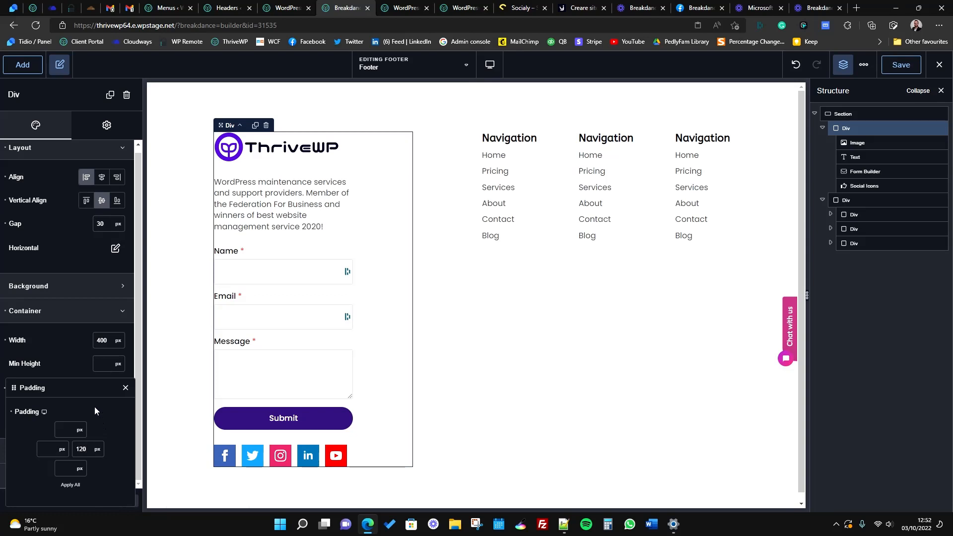
click(73, 367)
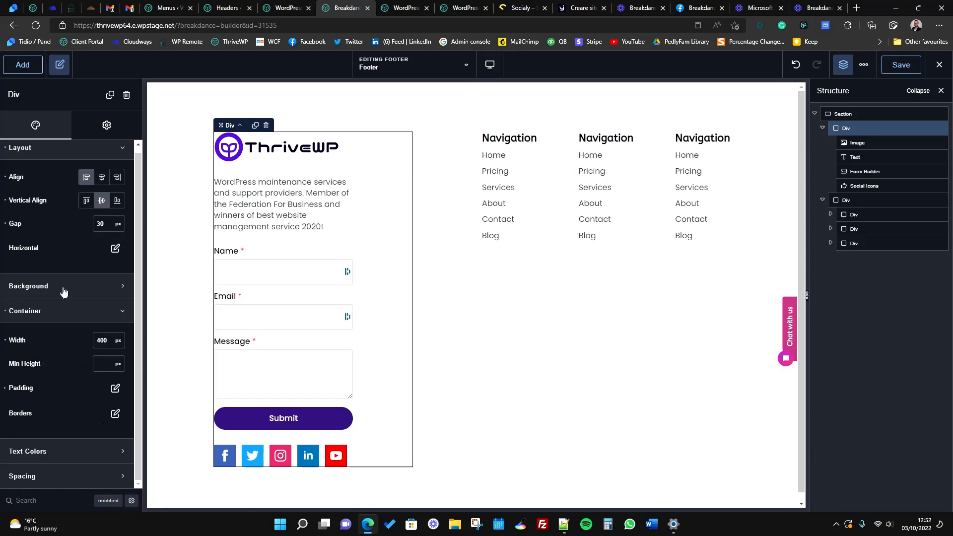
Step: Add a 1 px border on the right side of the logo and form Div, using the Text palette color
click(64, 150)
click(56, 204)
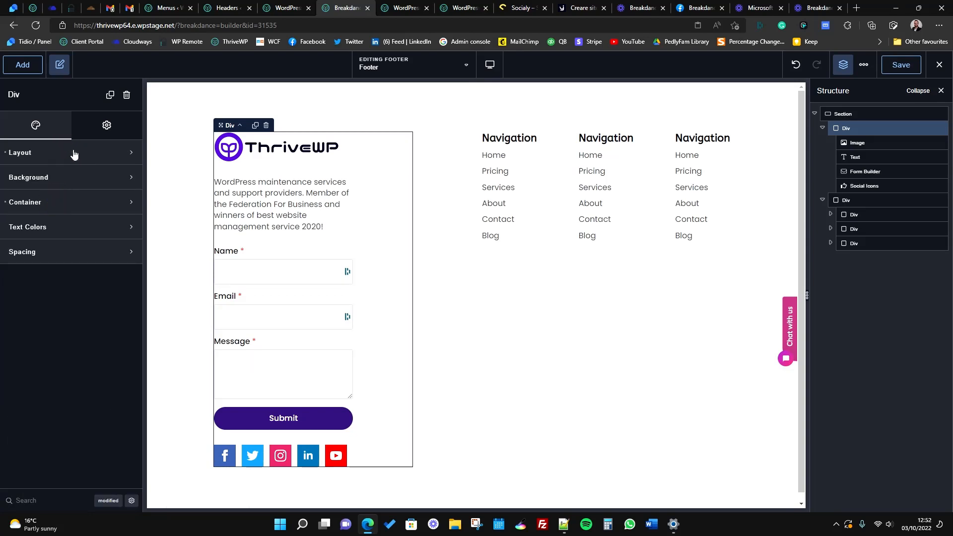
click(73, 153)
click(68, 155)
click(68, 202)
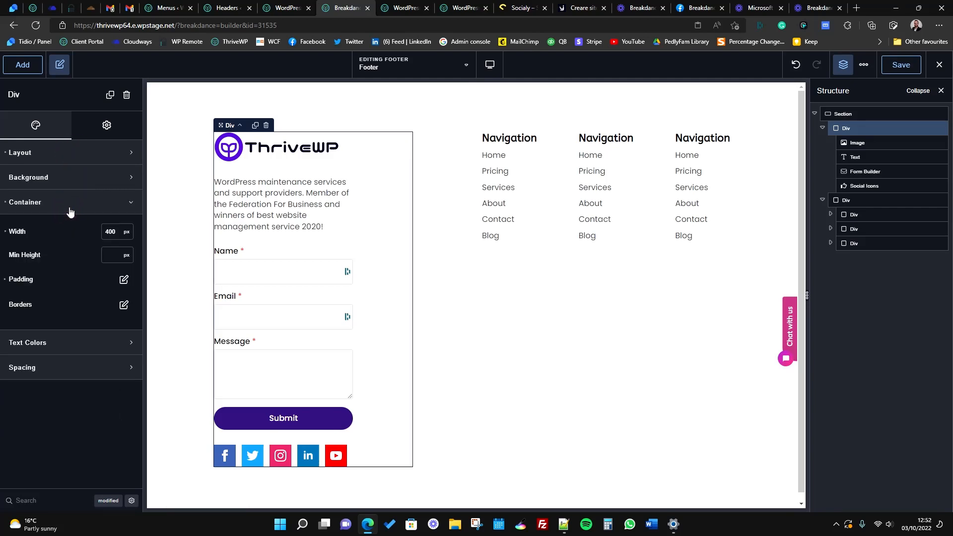
click(119, 307)
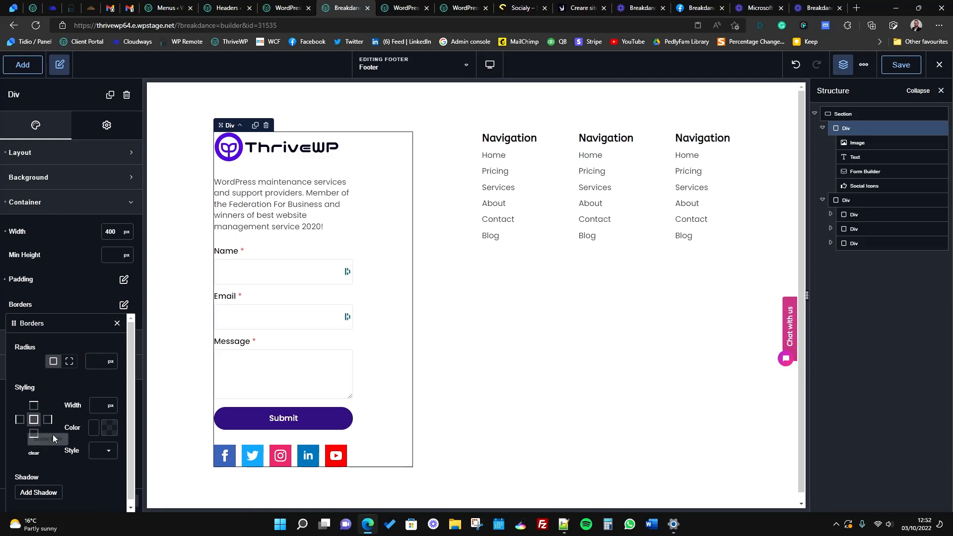
click(47, 420)
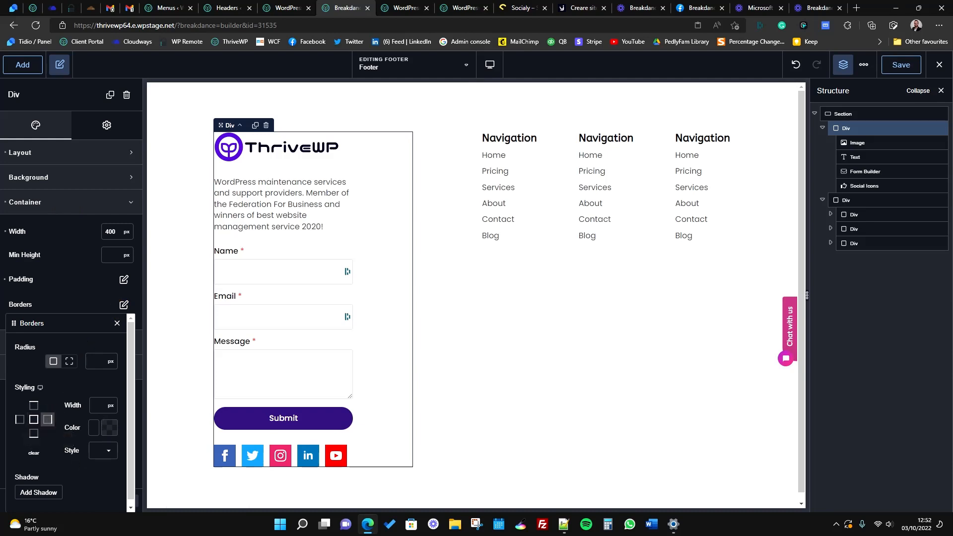
click(99, 404)
text(1)
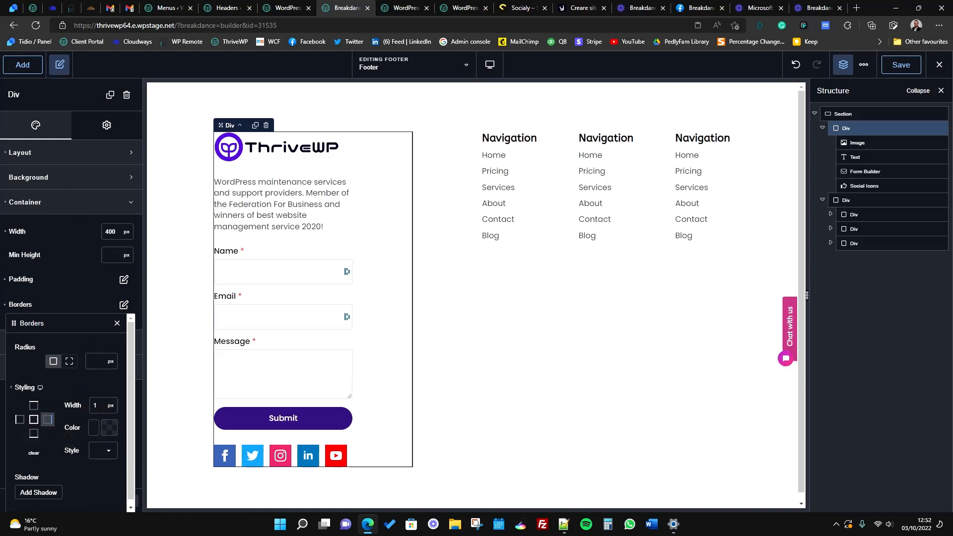
click(104, 430)
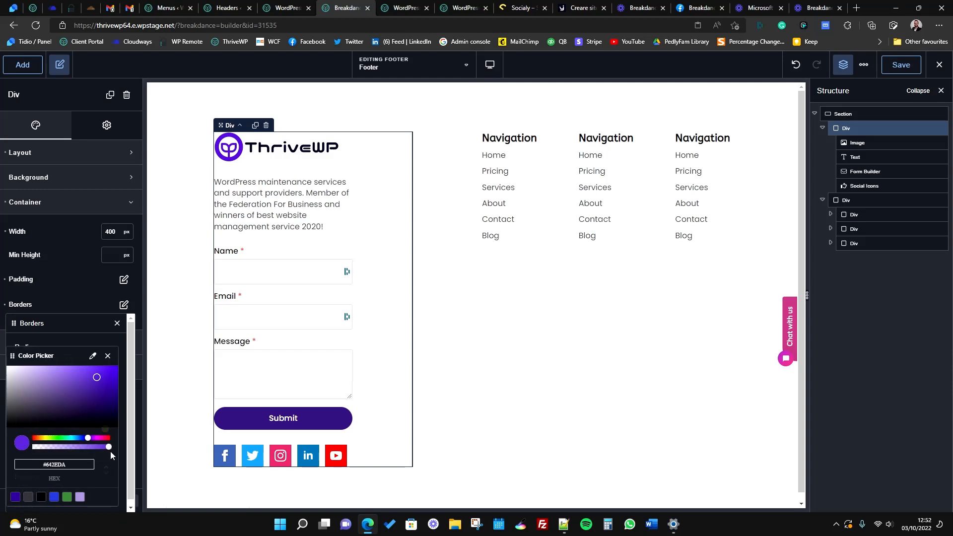
click(28, 497)
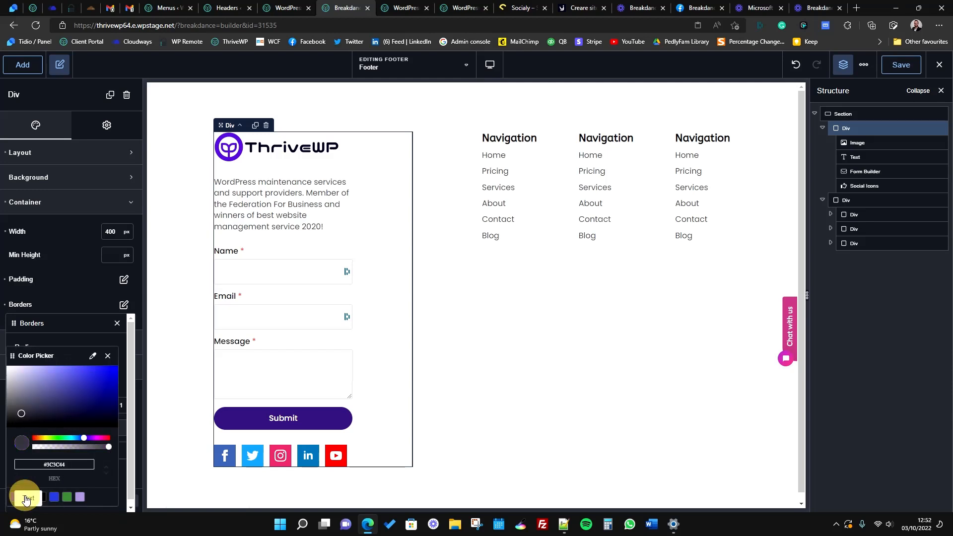
click(84, 298)
Step: Compare the divided footer columns with the live ThriveWP footer and save the footer template
click(543, 171)
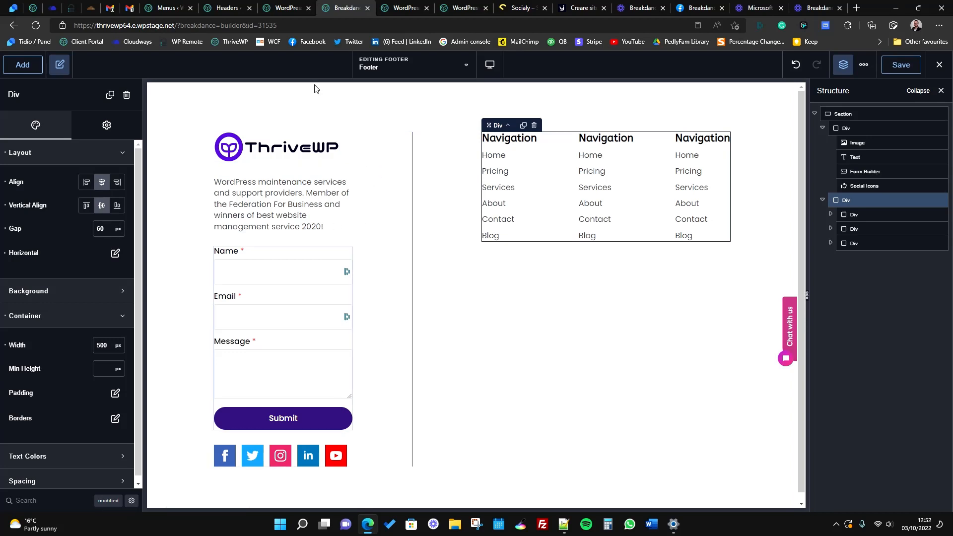
click(289, 9)
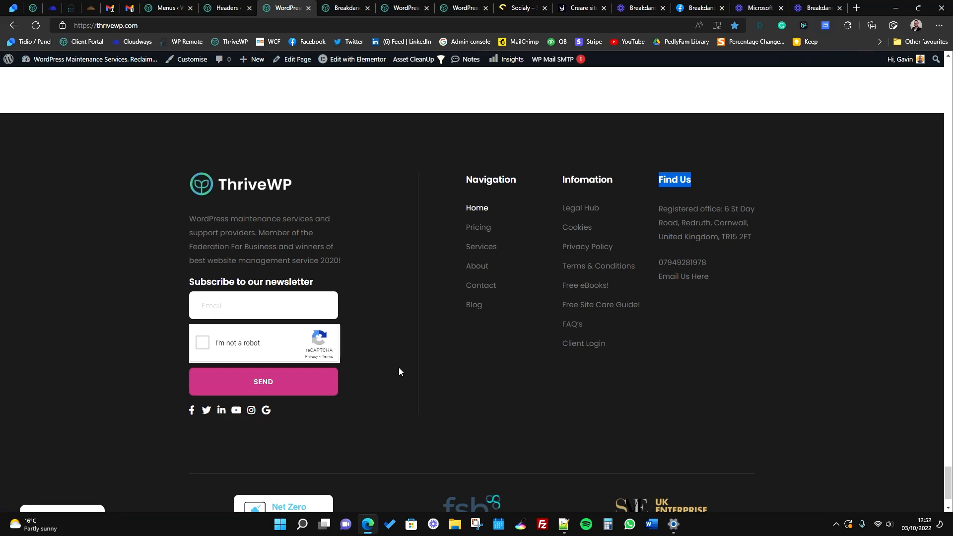
click(342, 8)
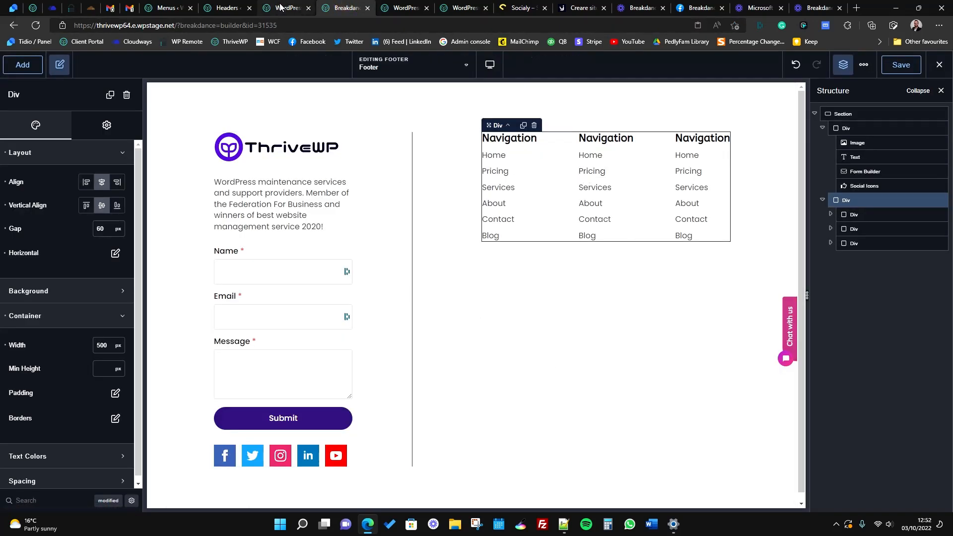
click(305, 8)
click(341, 9)
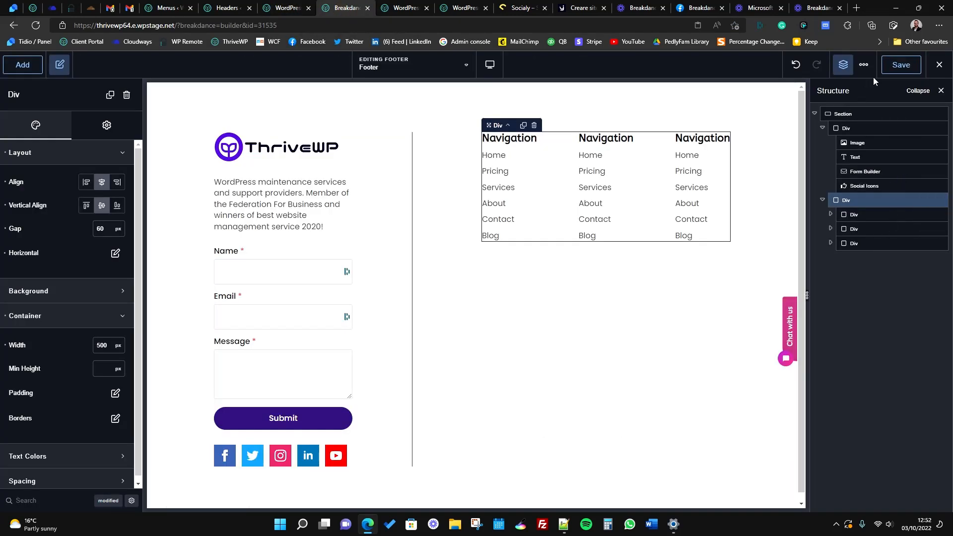
click(900, 64)
Step: Check the live footer's styling and set the footer section's background color to light grey #DADADA
click(882, 115)
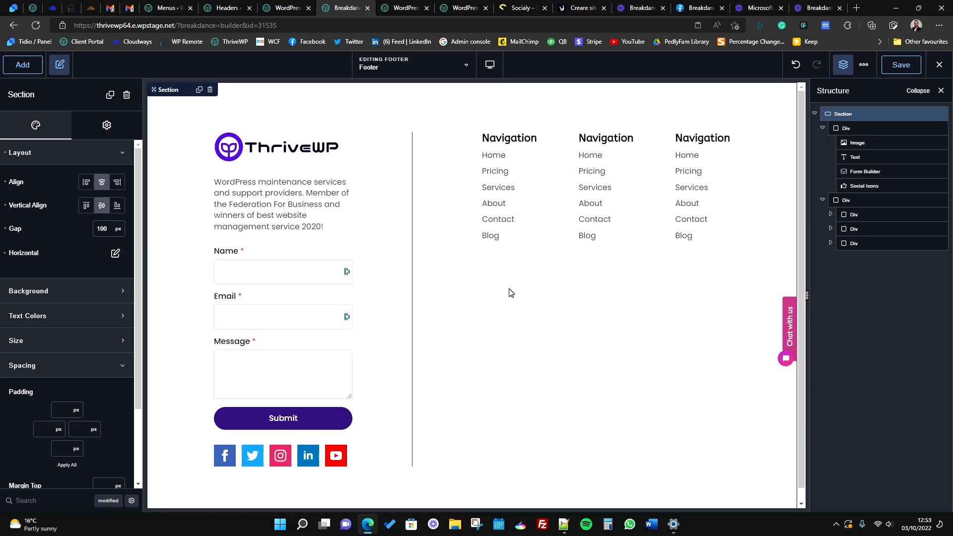
click(286, 8)
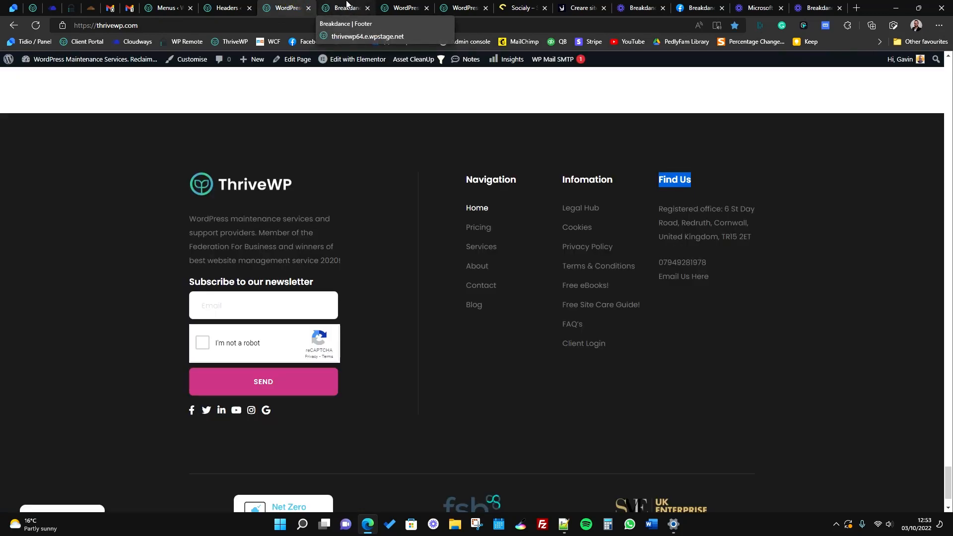
click(347, 7)
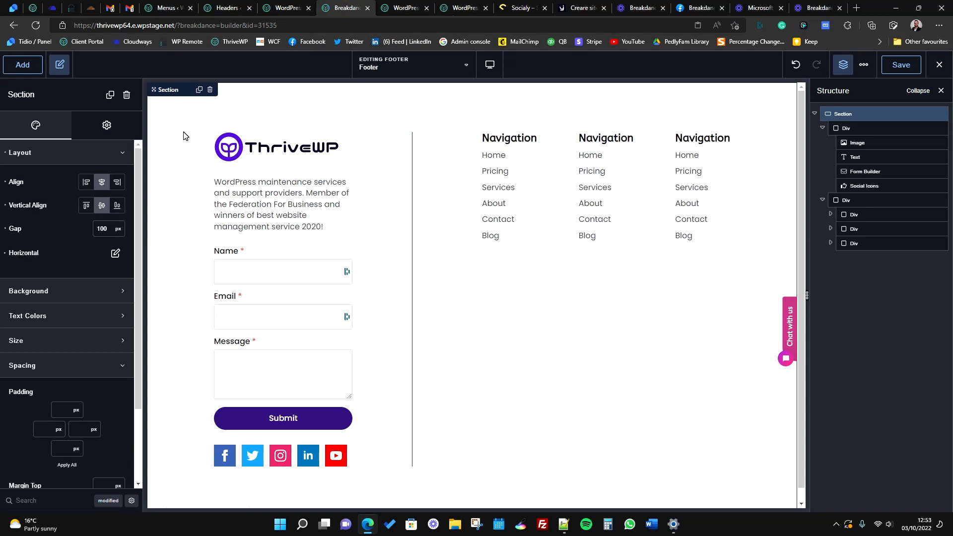
click(62, 152)
click(50, 179)
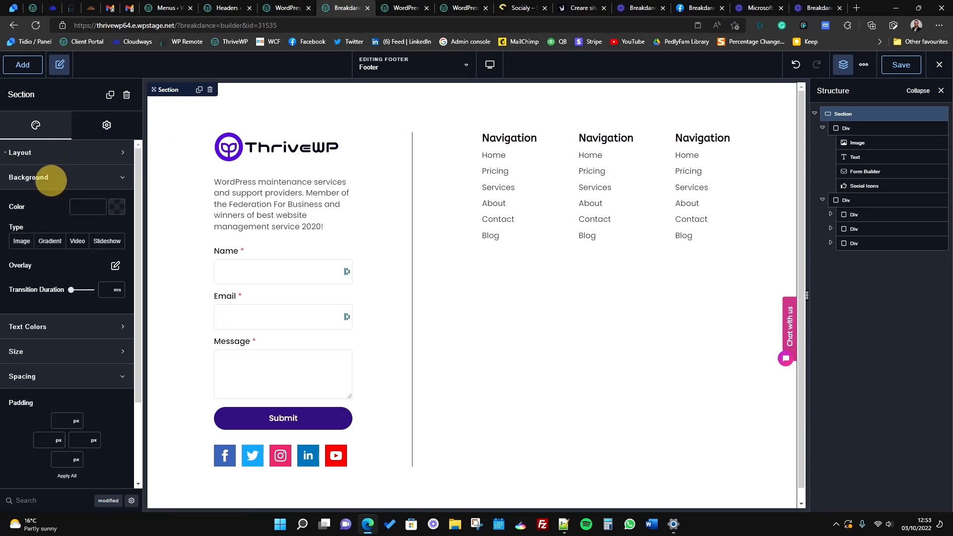
click(115, 207)
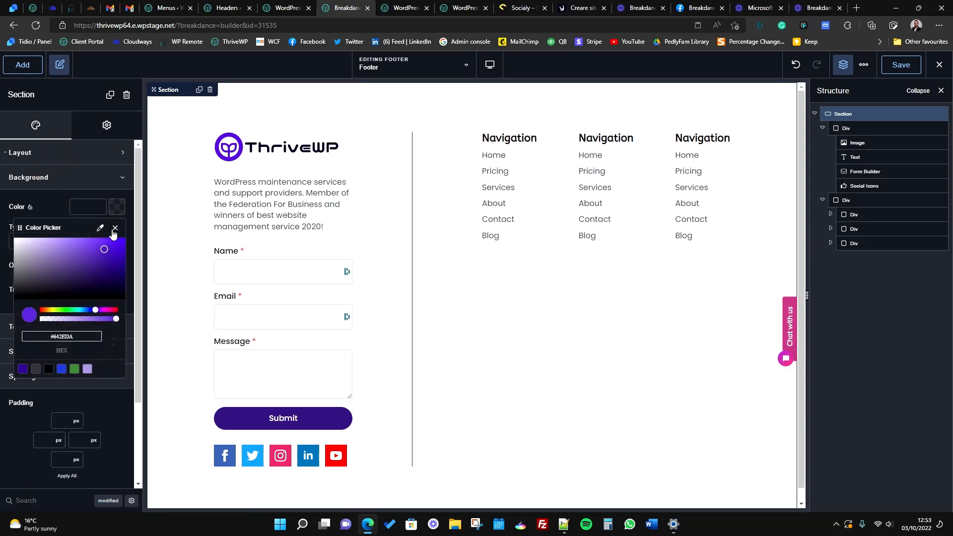
click(36, 369)
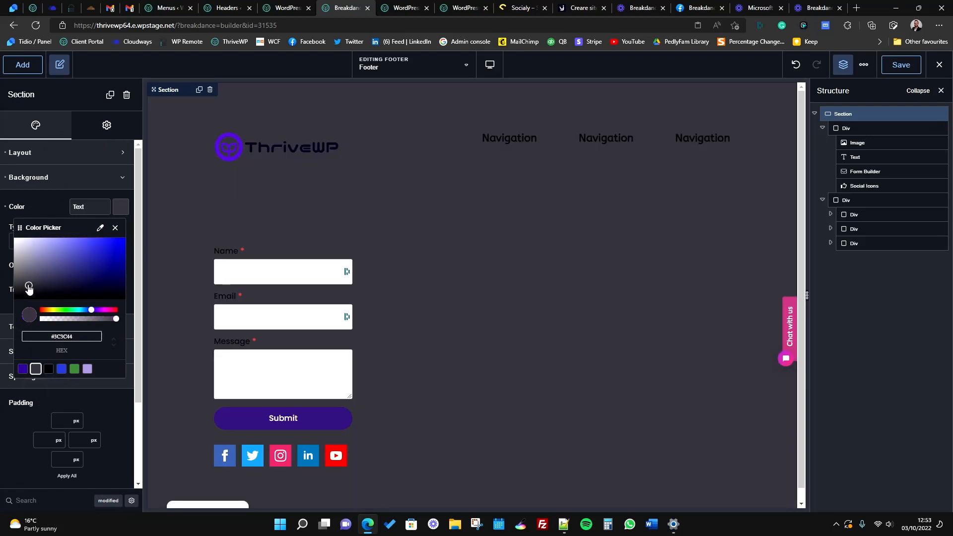
drag(28, 287, 13, 251)
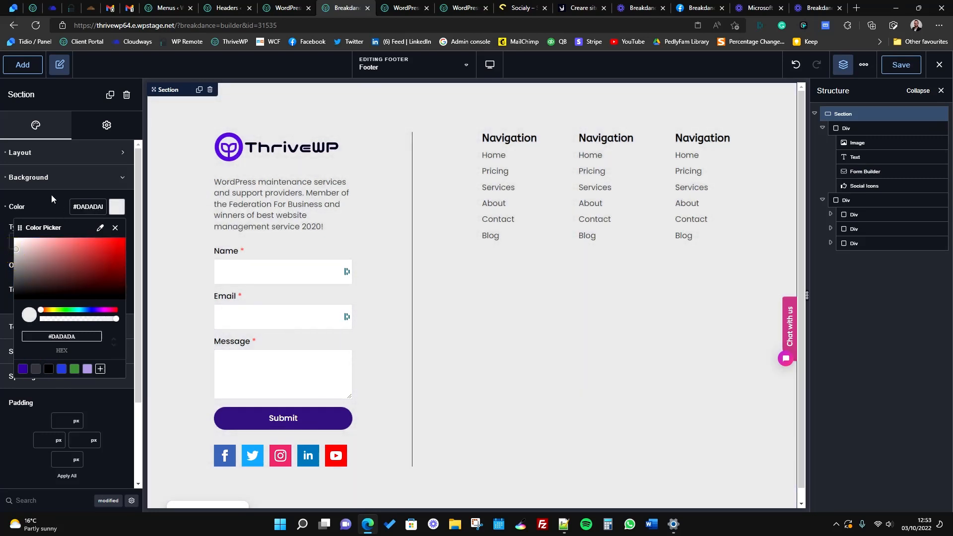
click(63, 177)
scroll(446, 347, down, 1)
scroll(456, 377, up, 1)
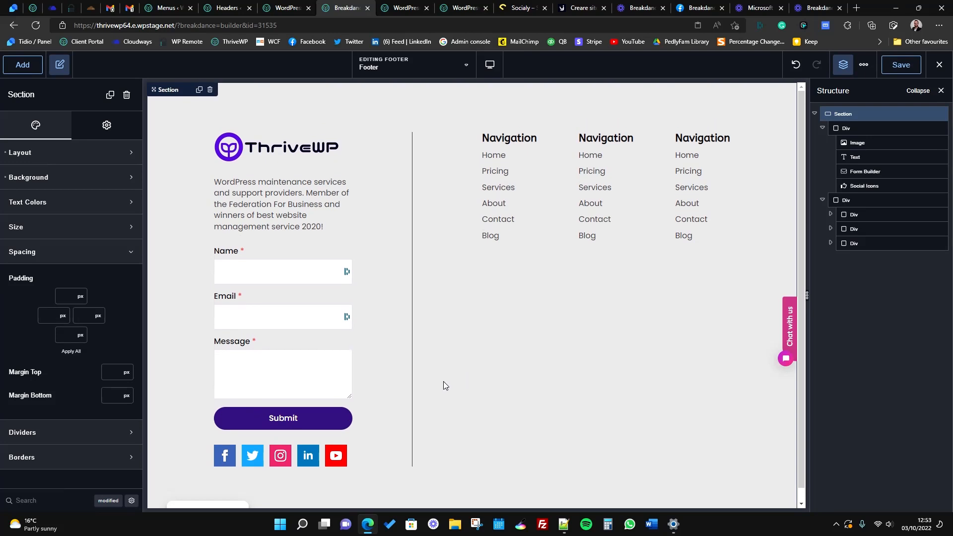
Step: Reduce the Social Icons' size to 15 px, try the Circle shape and switch the shape to Custom
click(305, 461)
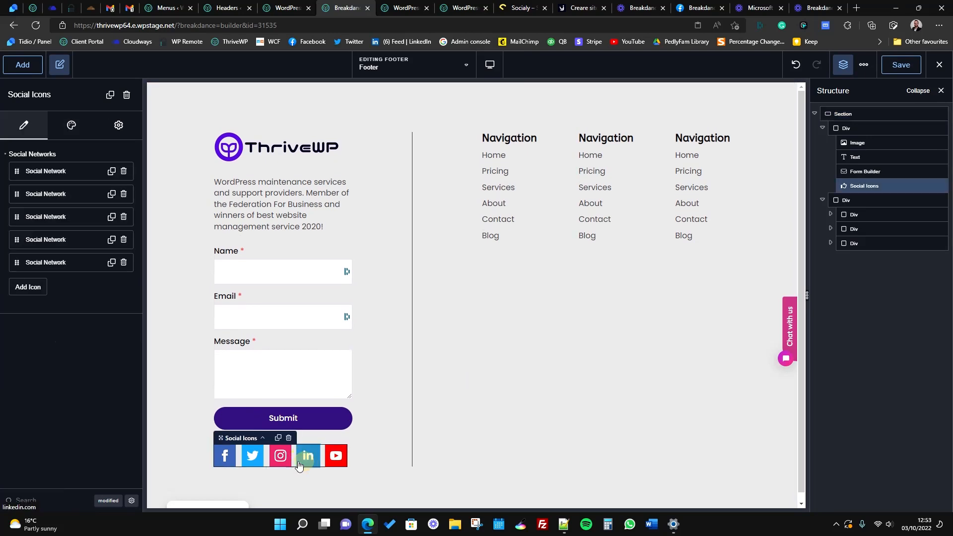
click(58, 173)
click(60, 173)
click(69, 128)
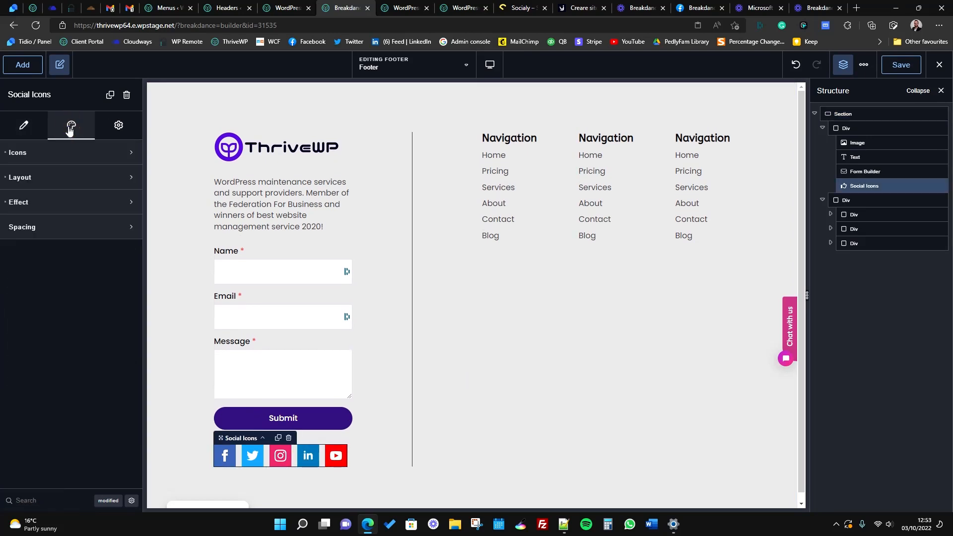
click(84, 153)
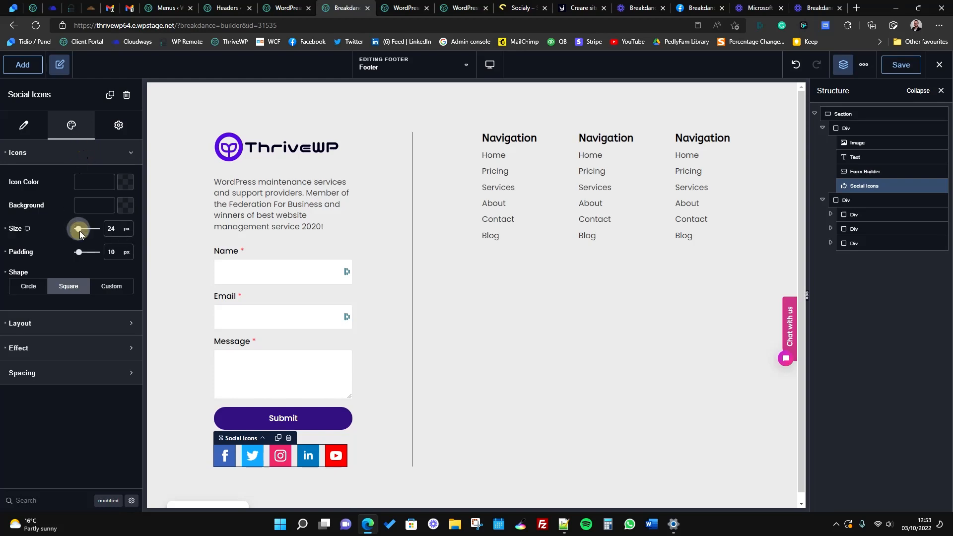
drag(79, 231, 76, 230)
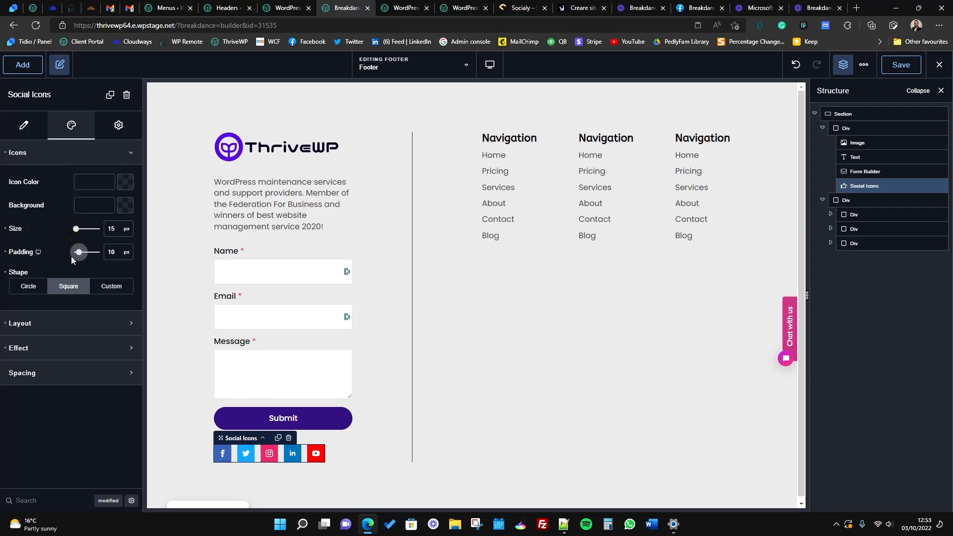
click(35, 289)
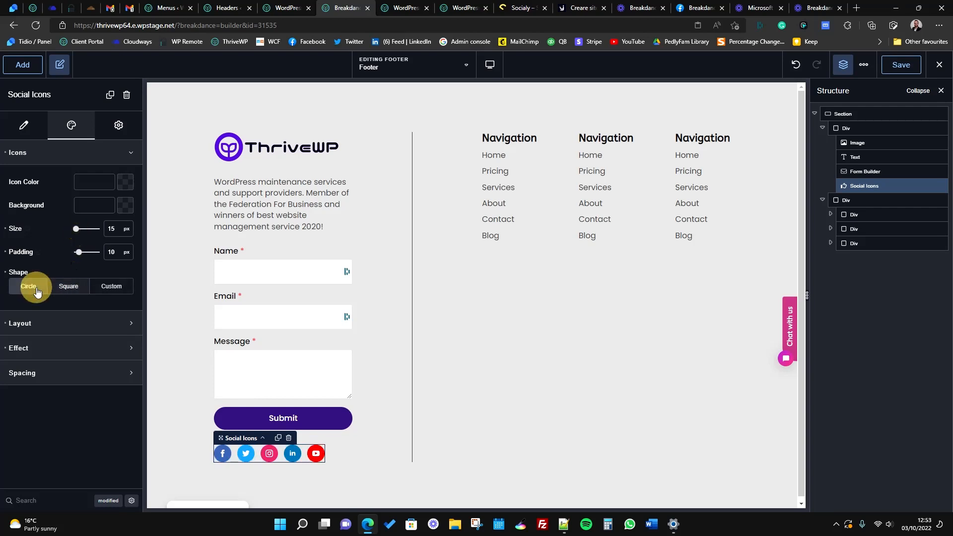
click(124, 288)
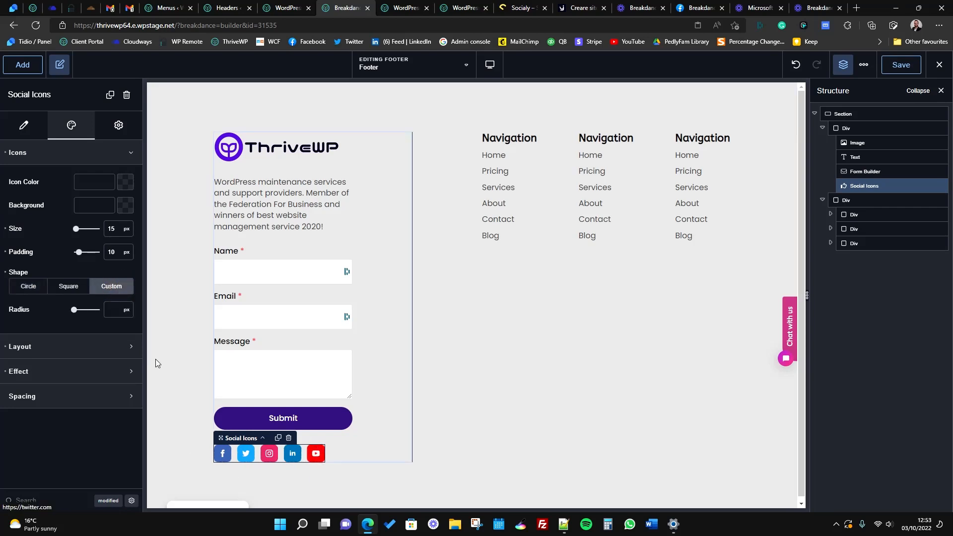
Step: Try the Square shape and the Custom shape with radii of 10 px and 8 px, and set the Social Icons' shape to Circle
click(68, 288)
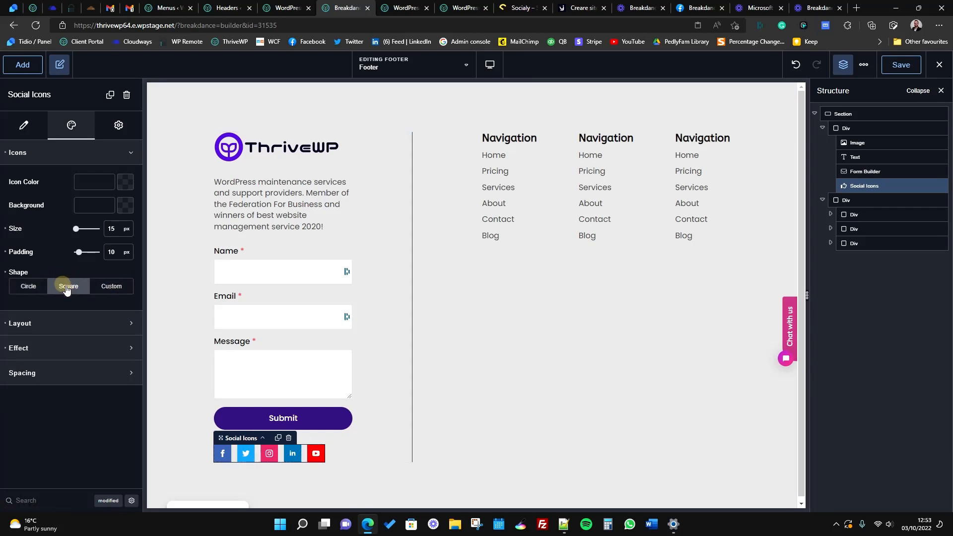
click(111, 286)
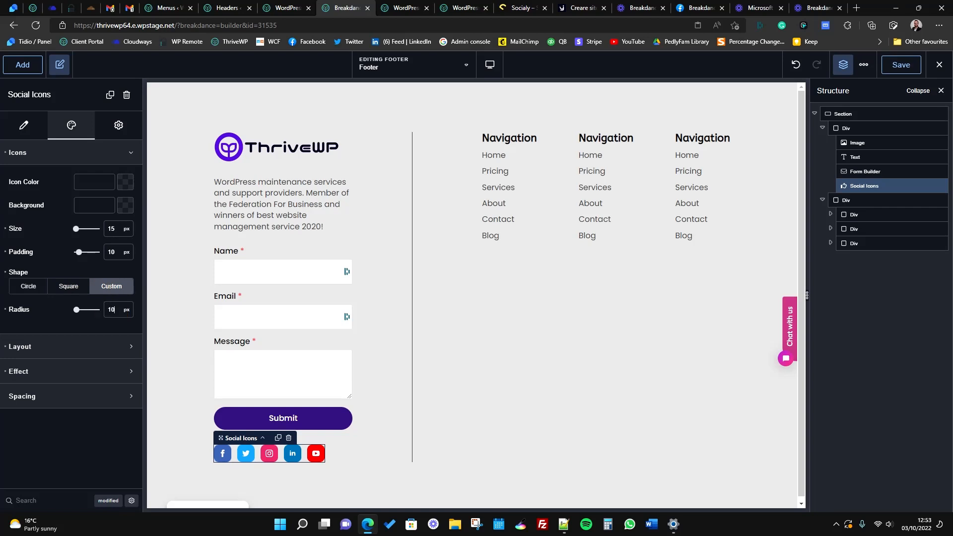
click(114, 306)
click(68, 288)
click(46, 287)
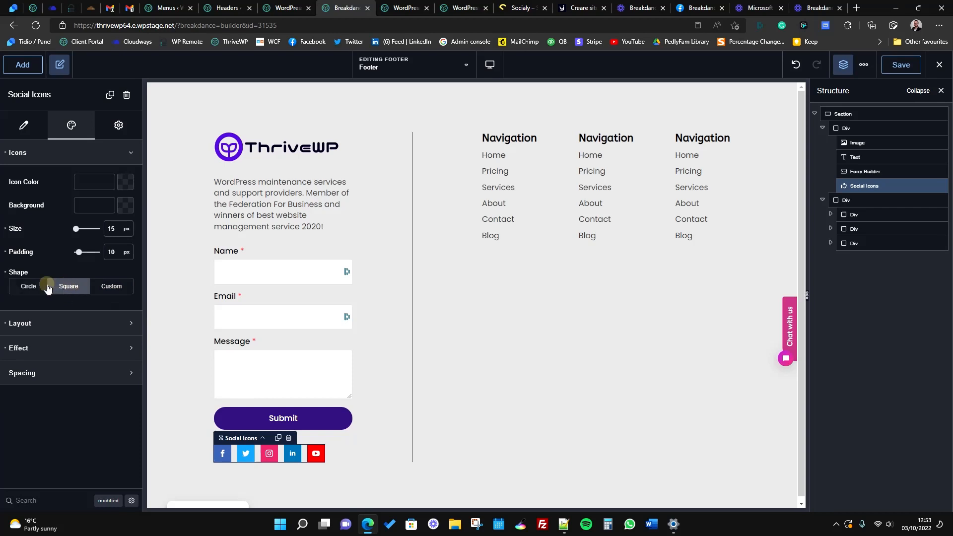
click(110, 292)
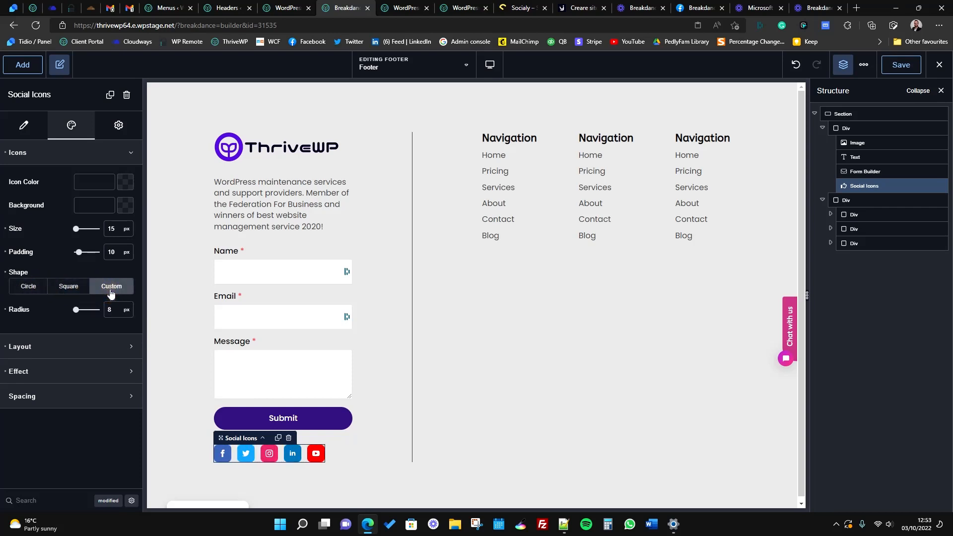
click(30, 288)
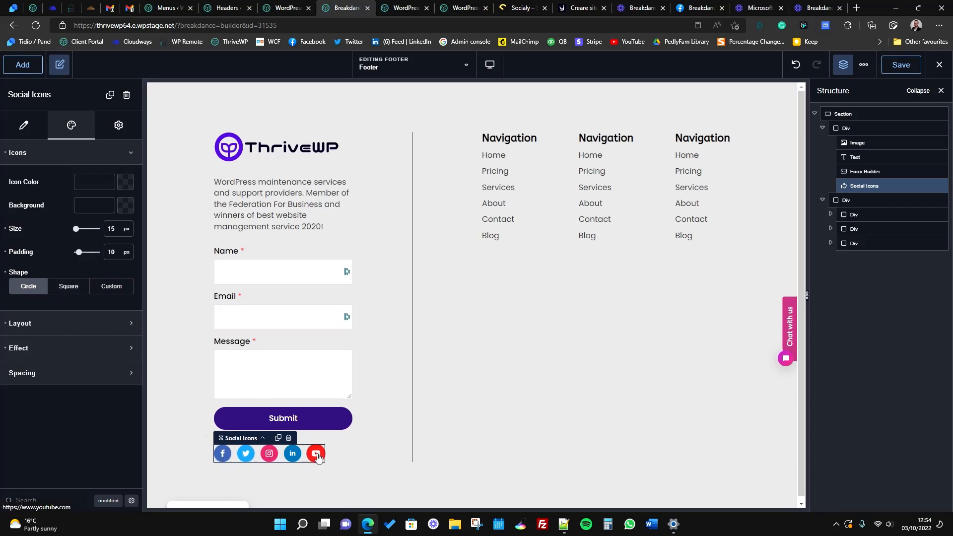
Step: Set the Social Icons' background to the Brand palette color
click(125, 205)
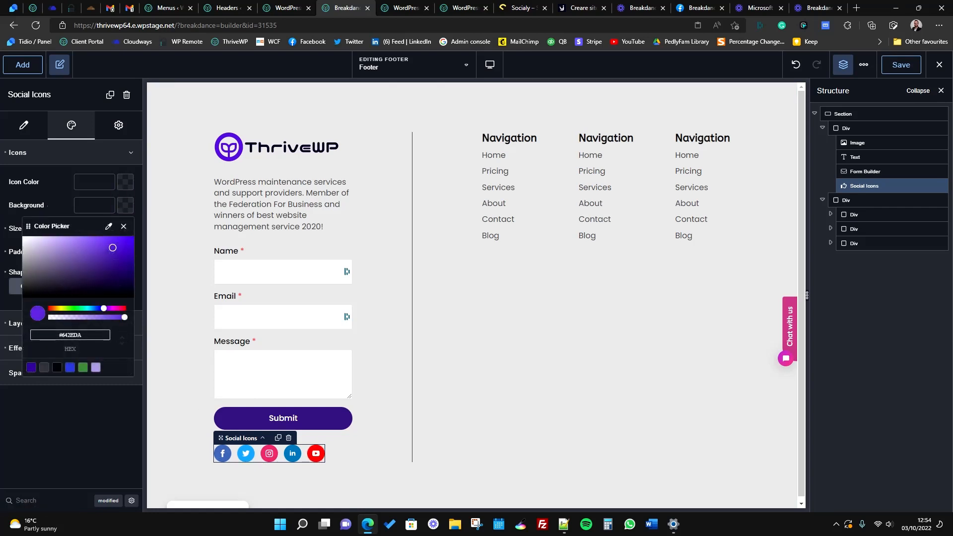
click(31, 367)
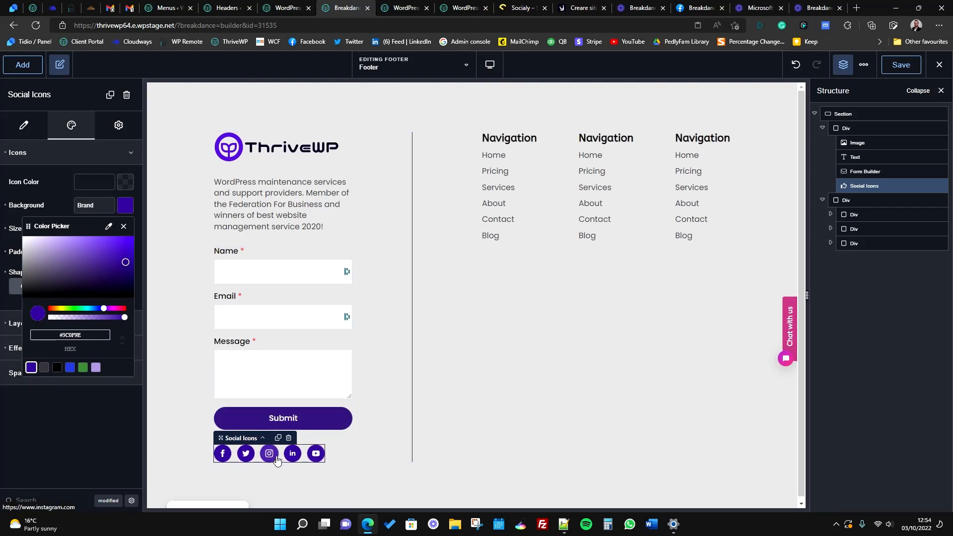
click(100, 213)
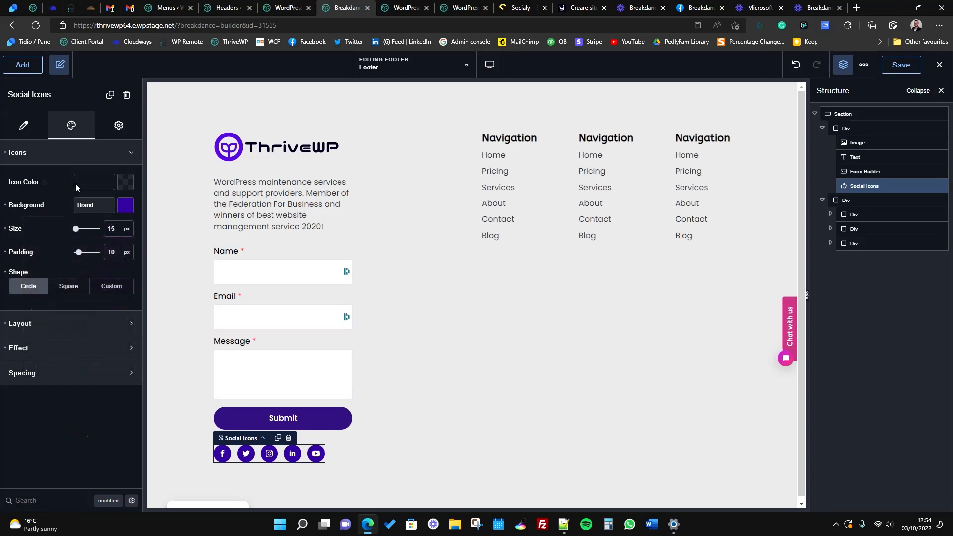
Step: Try the green Color #1 palette color for the Social Icons' icon color and change it to white #FFFFFFFF
click(124, 183)
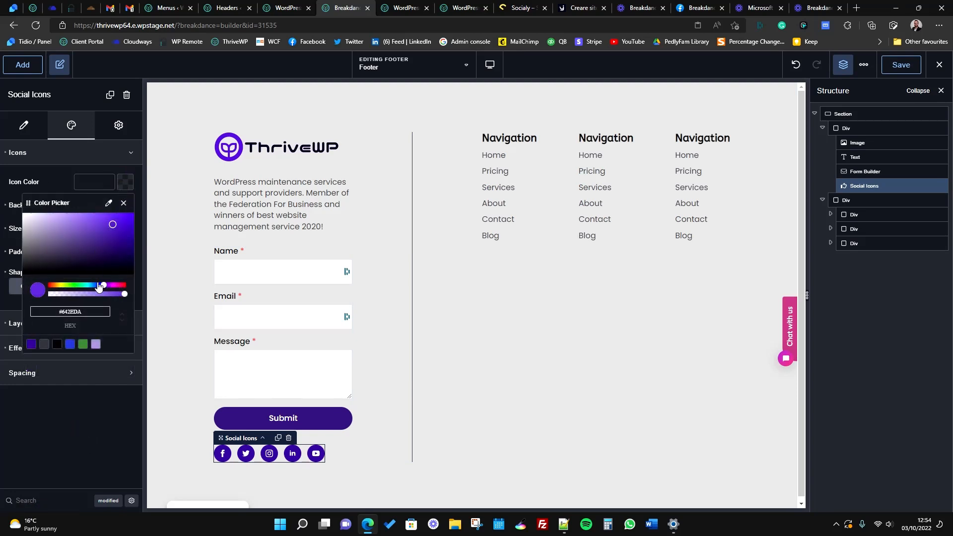
click(84, 347)
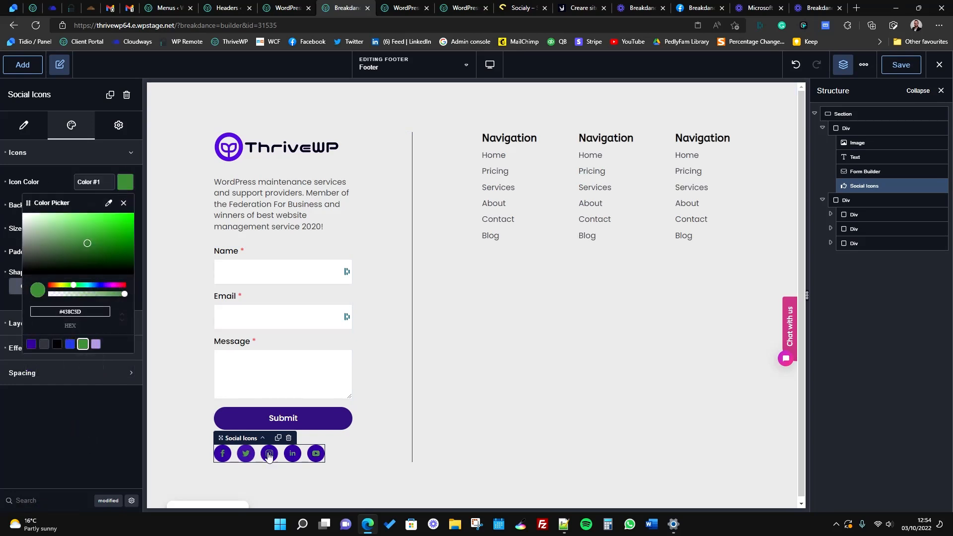
drag(83, 242, 3, 193)
click(55, 183)
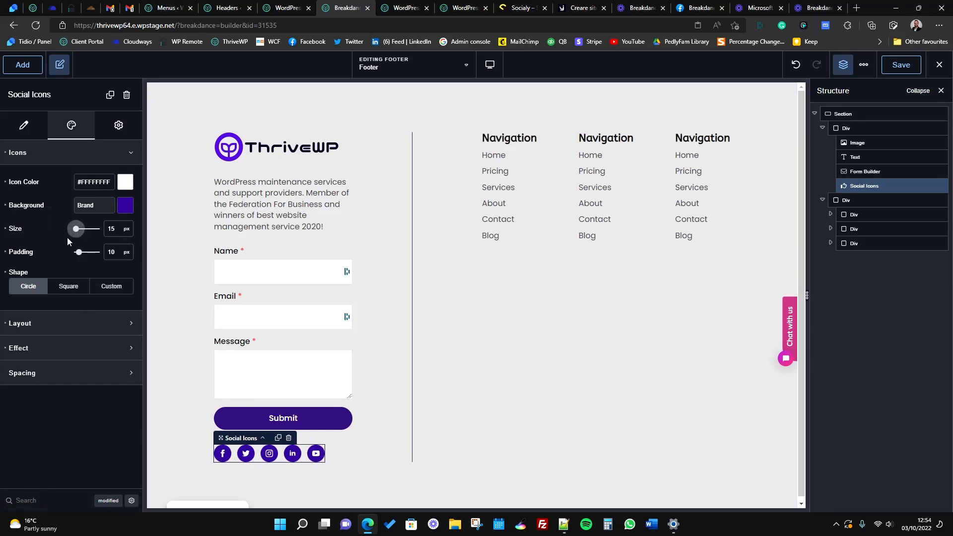
Step: Set the Social Icons' hover background to the green Color #1 palette color, keeping Brand as the normal background
click(57, 152)
click(66, 178)
click(79, 153)
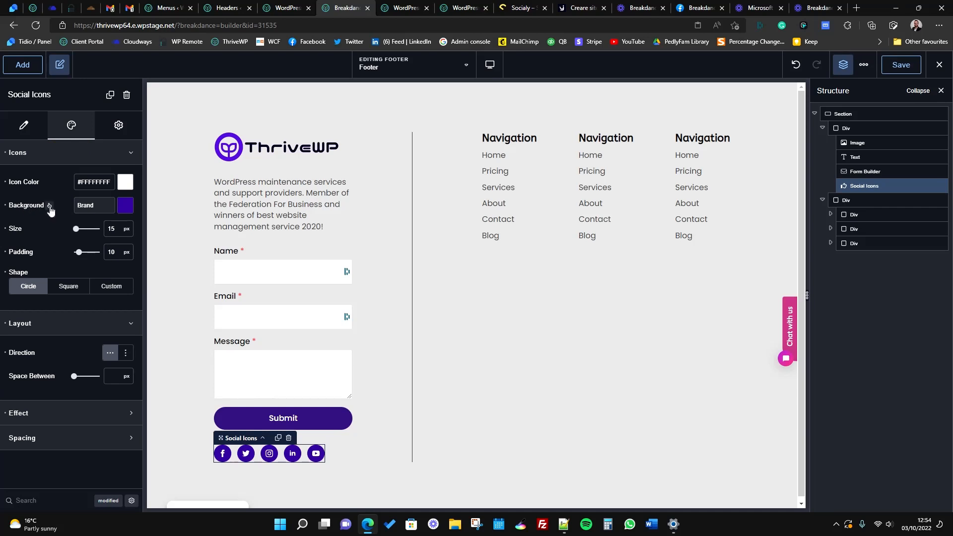
click(49, 206)
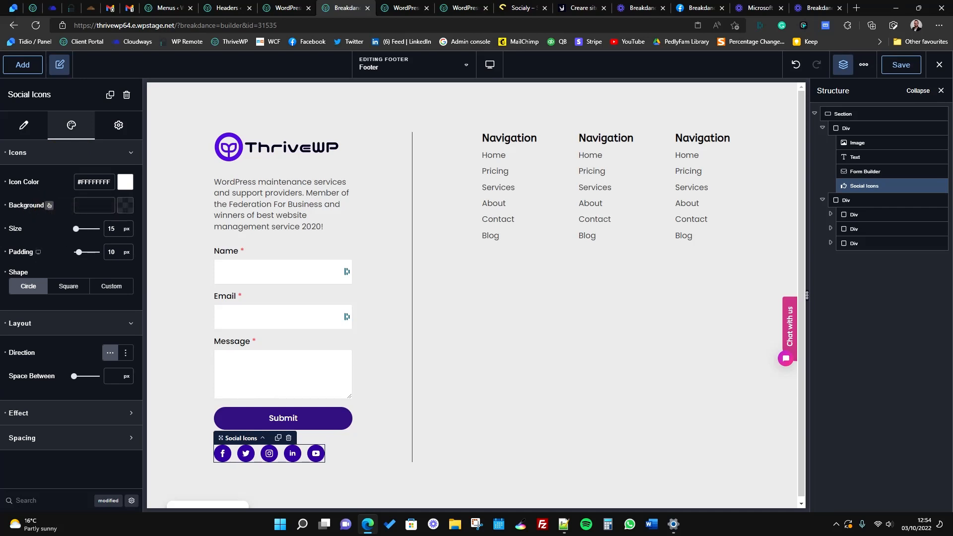
click(123, 208)
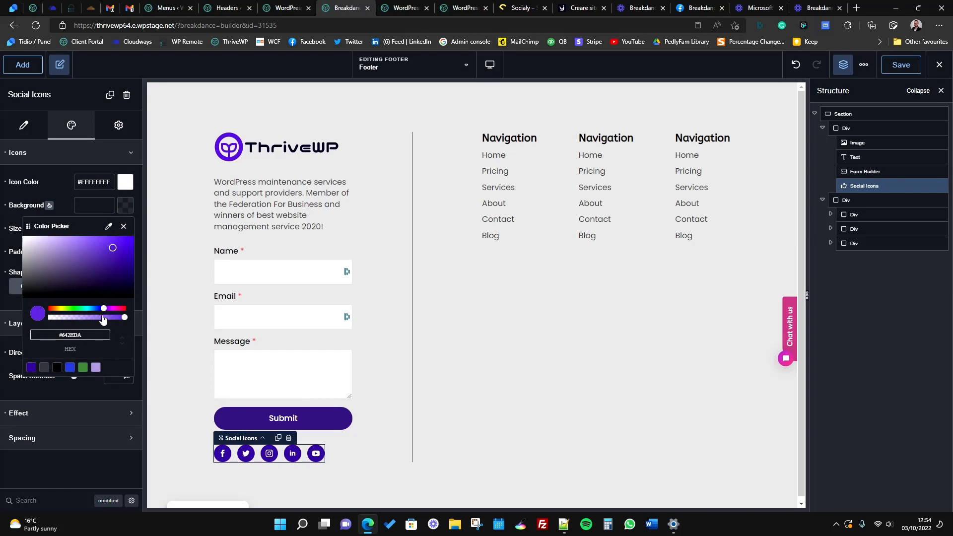
click(83, 367)
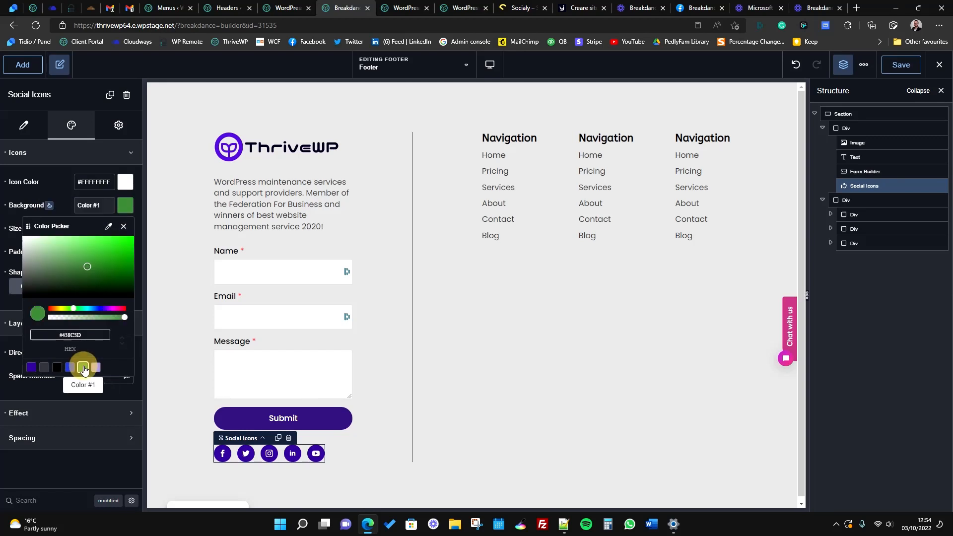
click(64, 207)
click(48, 206)
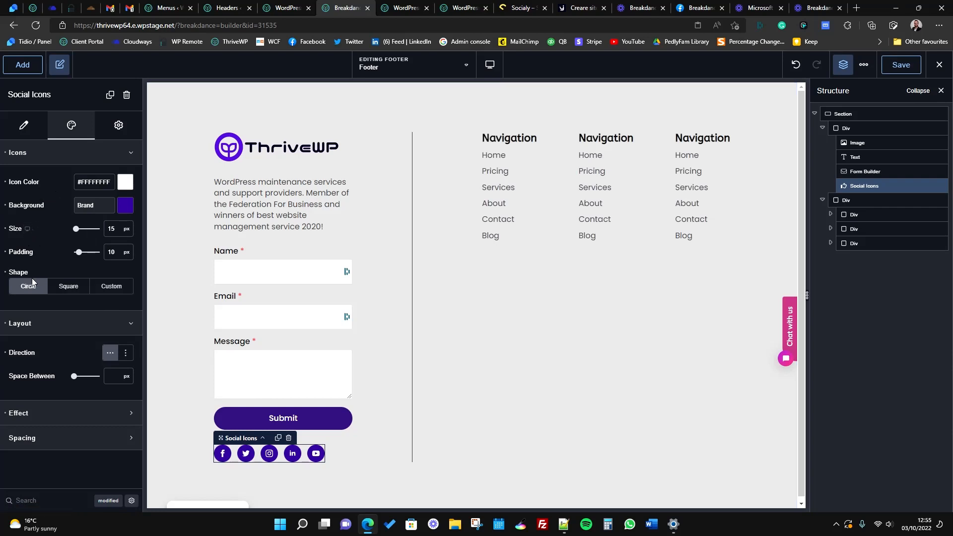
Step: Try different hover transition durations for the Social Icons and set the duration to 667 ms
click(67, 413)
scroll(59, 417, down, 1)
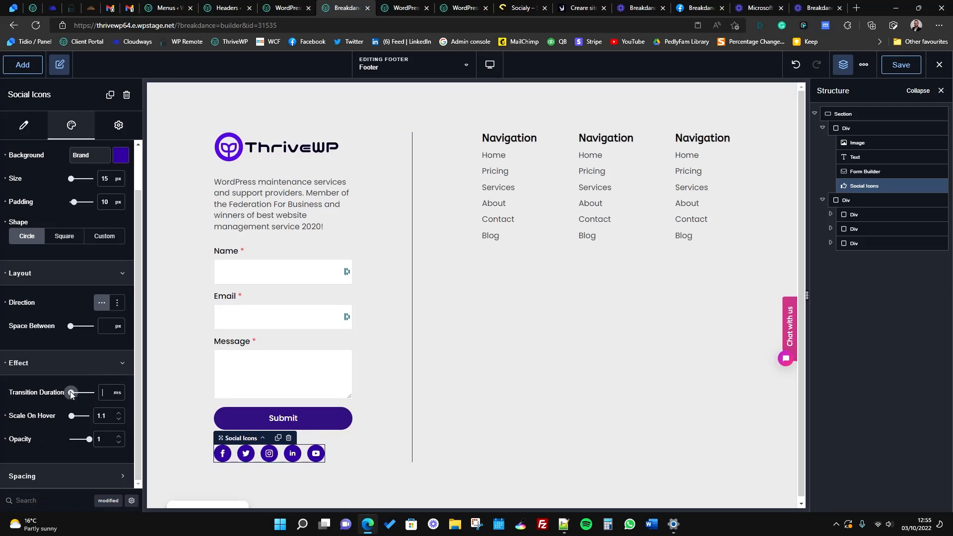
drag(71, 392, 74, 392)
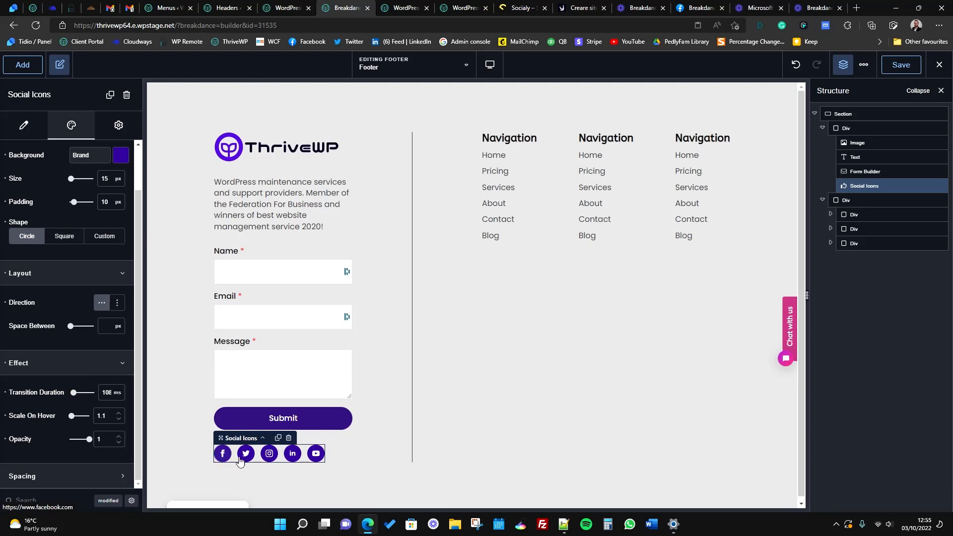
drag(77, 392, 86, 392)
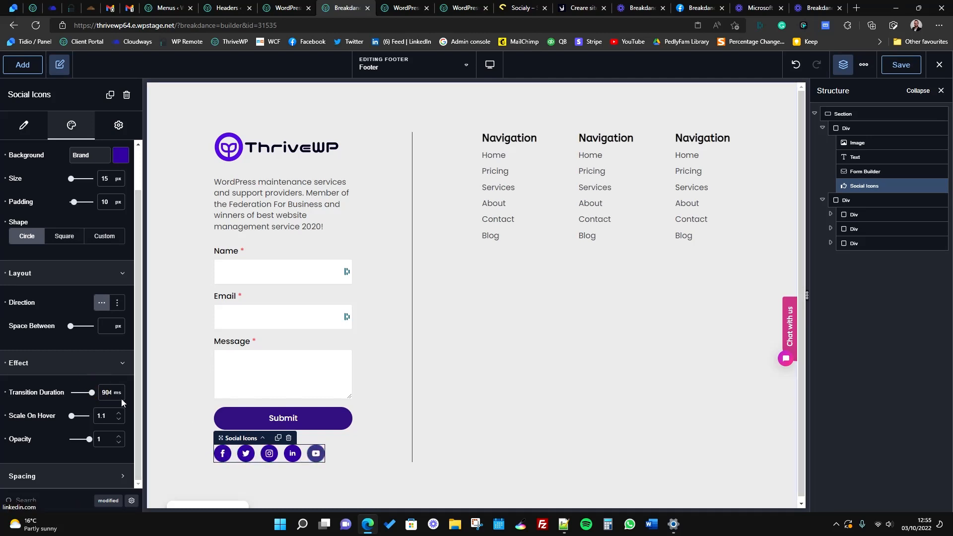
drag(89, 391, 84, 392)
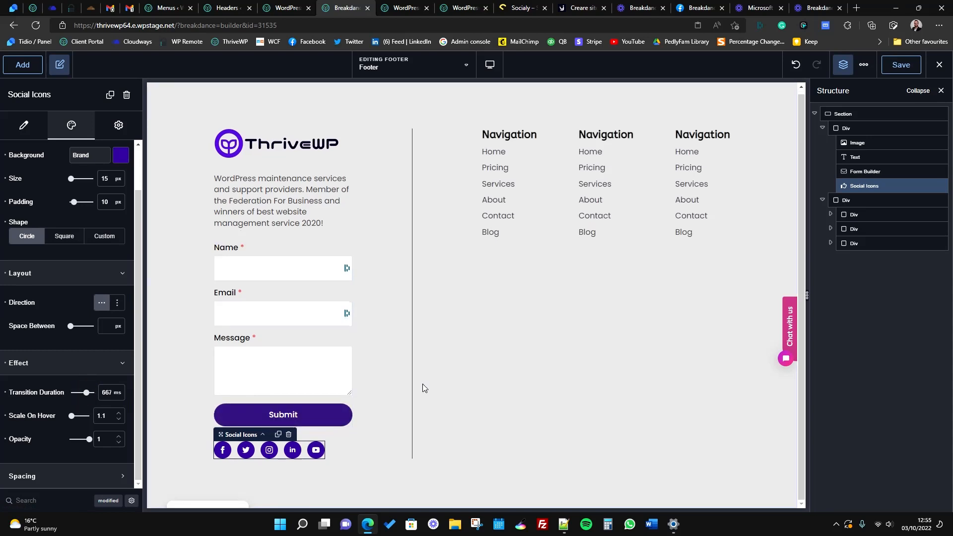
Step: Review the finished footer and open the Social Icons' list of social networks
scroll(406, 389, up, 1)
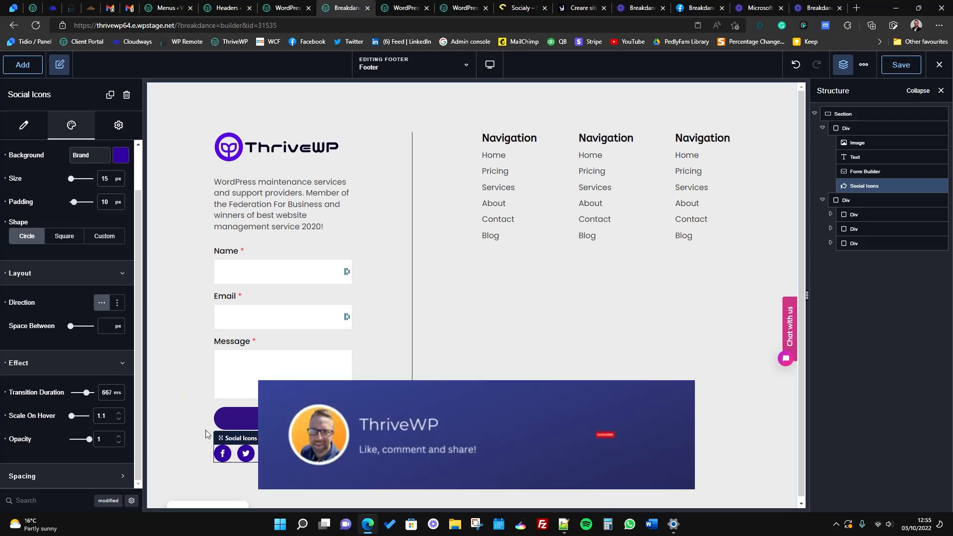
click(42, 130)
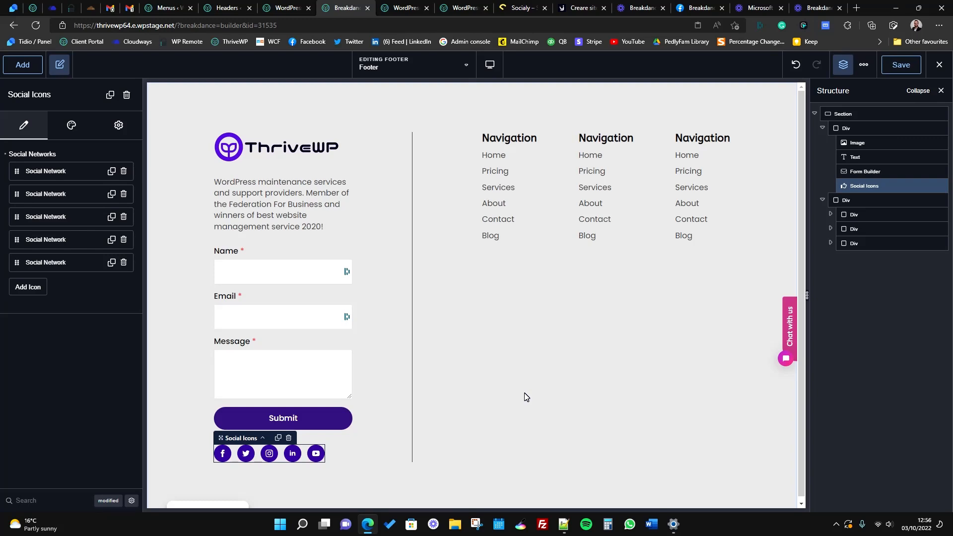
click(430, 525)
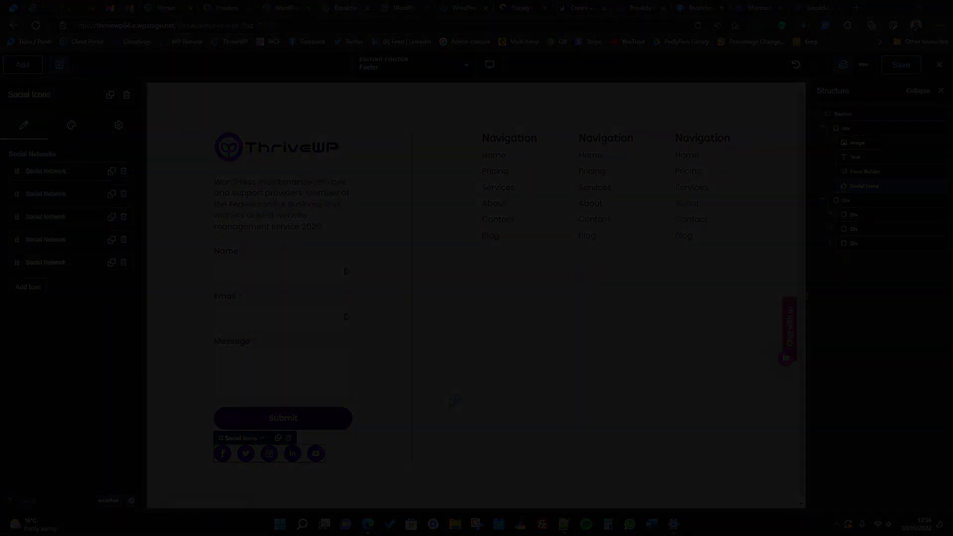